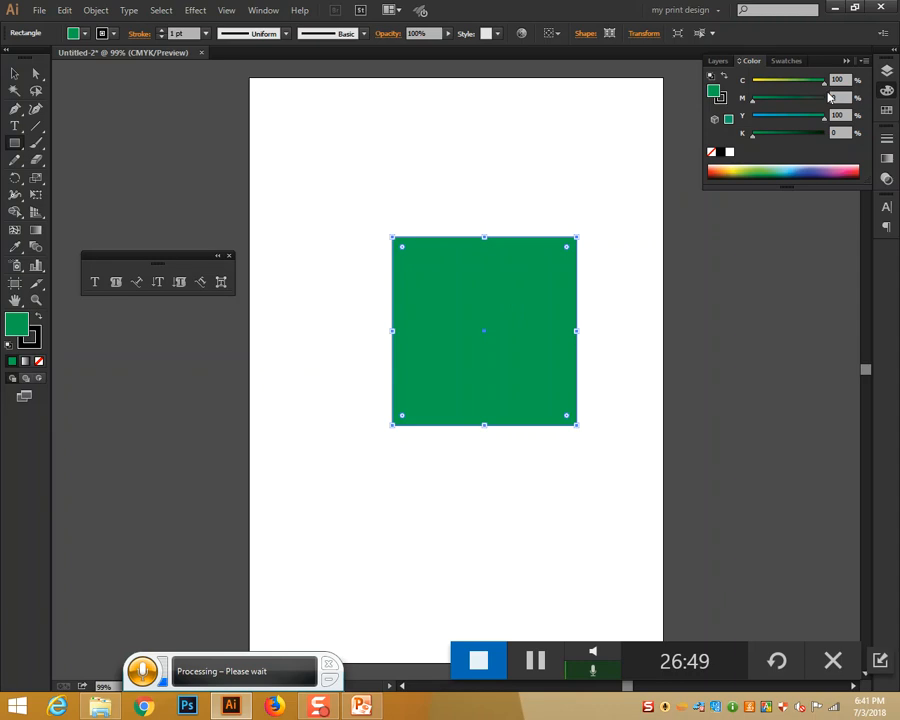
Cycle the rectangle's fill through blue (C 100, M 100), green (C 100, Y 100) and cyan (C 100), ending with all inks at 0.
mouse_move(824, 120)
mouse_down()
mouse_move(745, 98)
mouse_move(826, 98)
mouse_up()
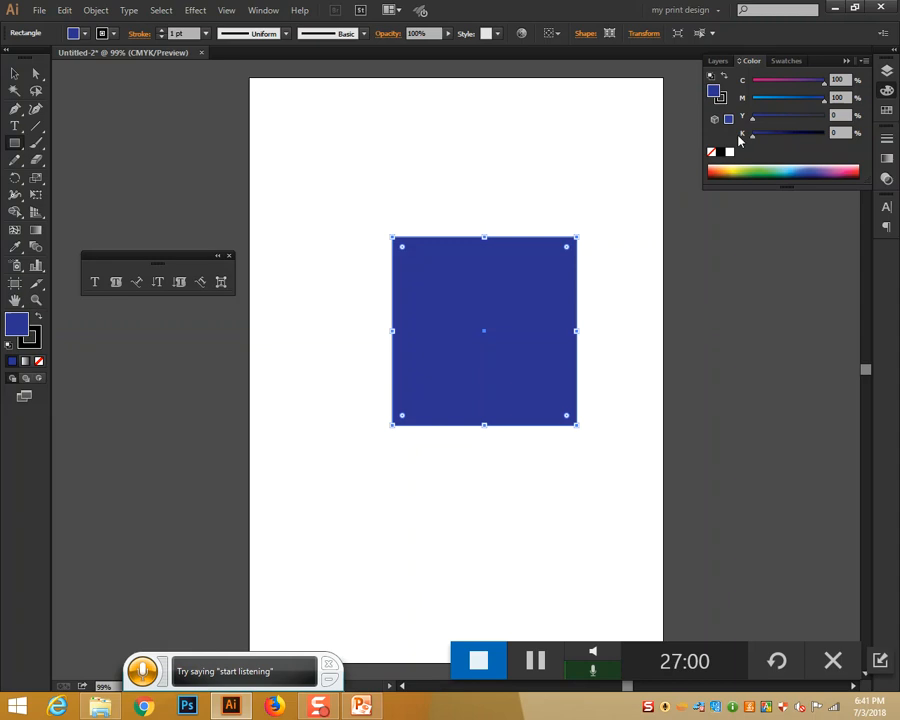
mouse_move(753, 119)
mouse_down()
mouse_move(832, 121)
mouse_move(753, 102)
mouse_up()
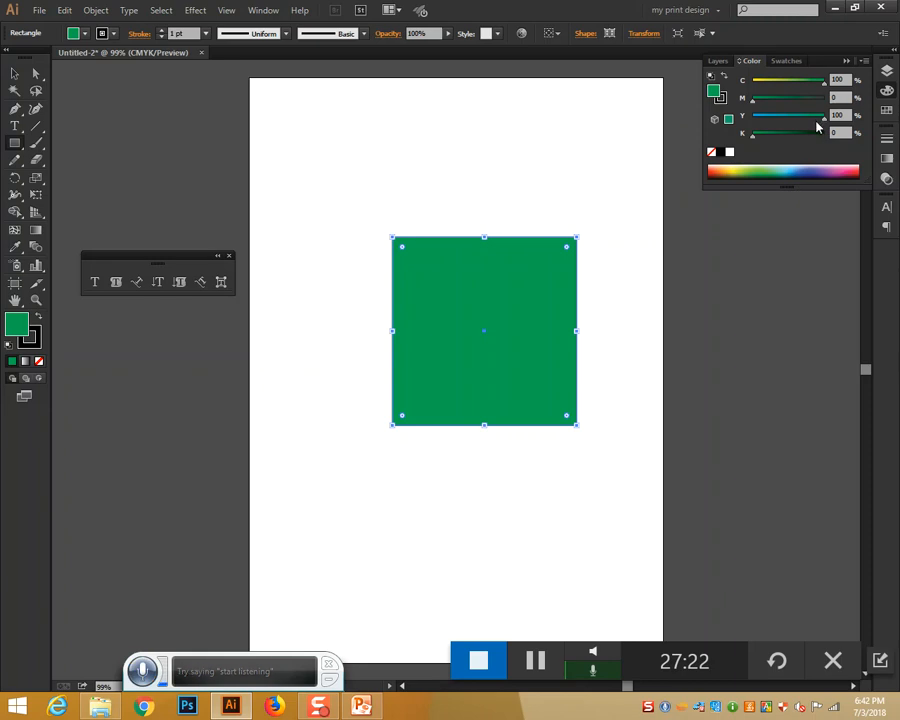
drag(780, 118, 713, 112)
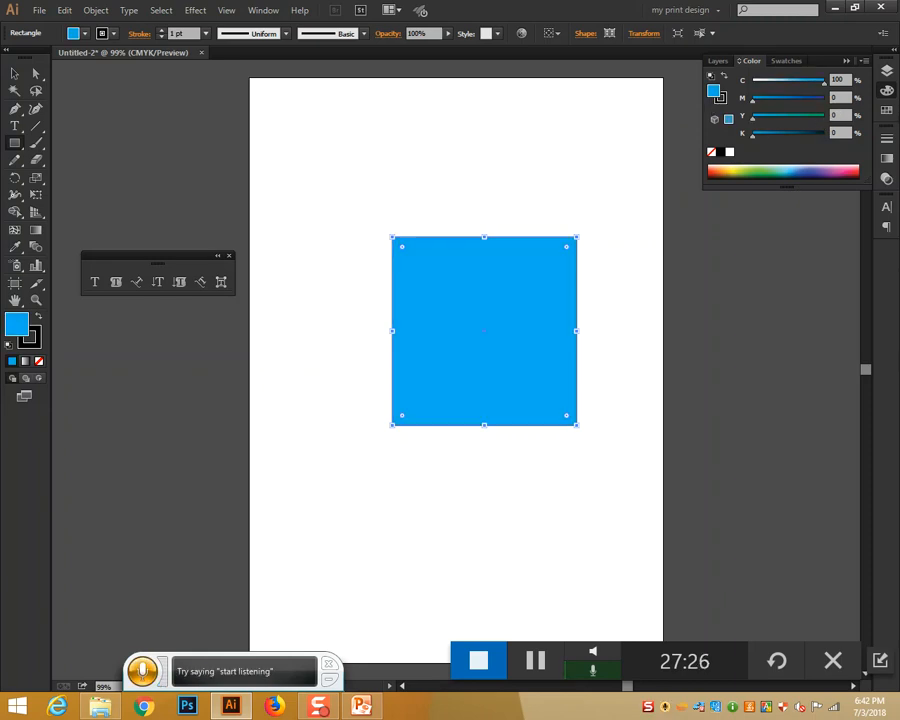
drag(825, 88, 728, 90)
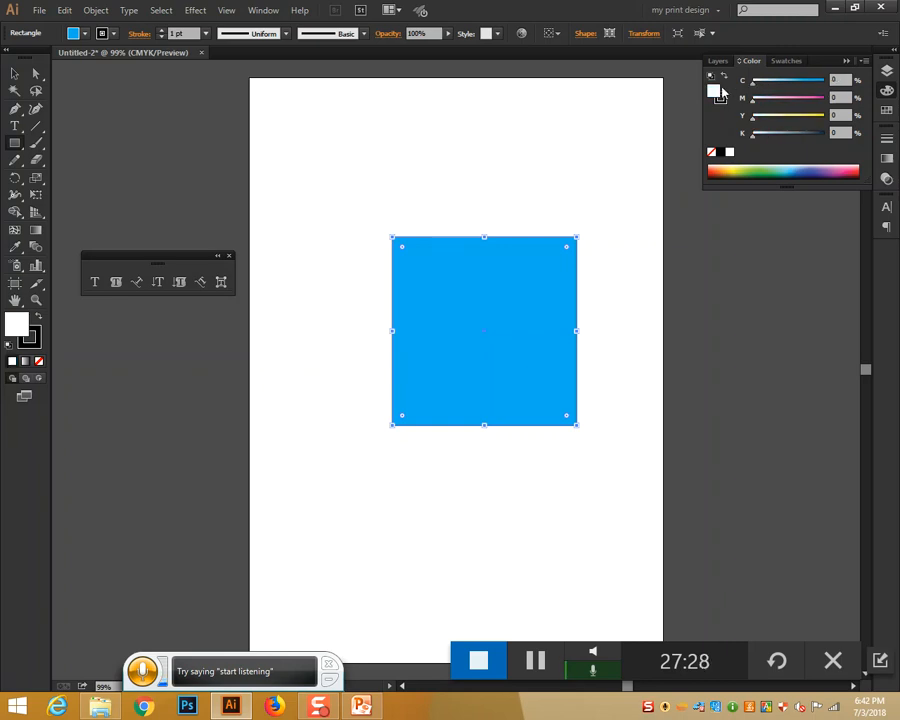
Set the black (K) value of the rectangle's fill to 35%.
drag(837, 132, 815, 133)
text(35)
key(Return)
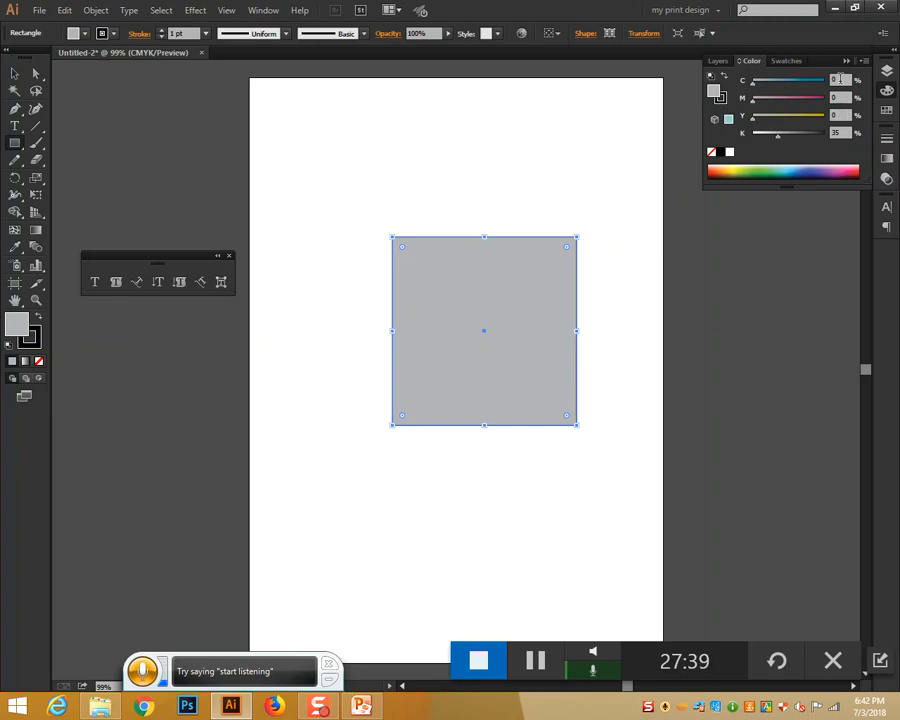
Set the rectangle's fill to C 10, M 20, Y 80, K 0 and deselect the rectangle.
drag(778, 138, 744, 138)
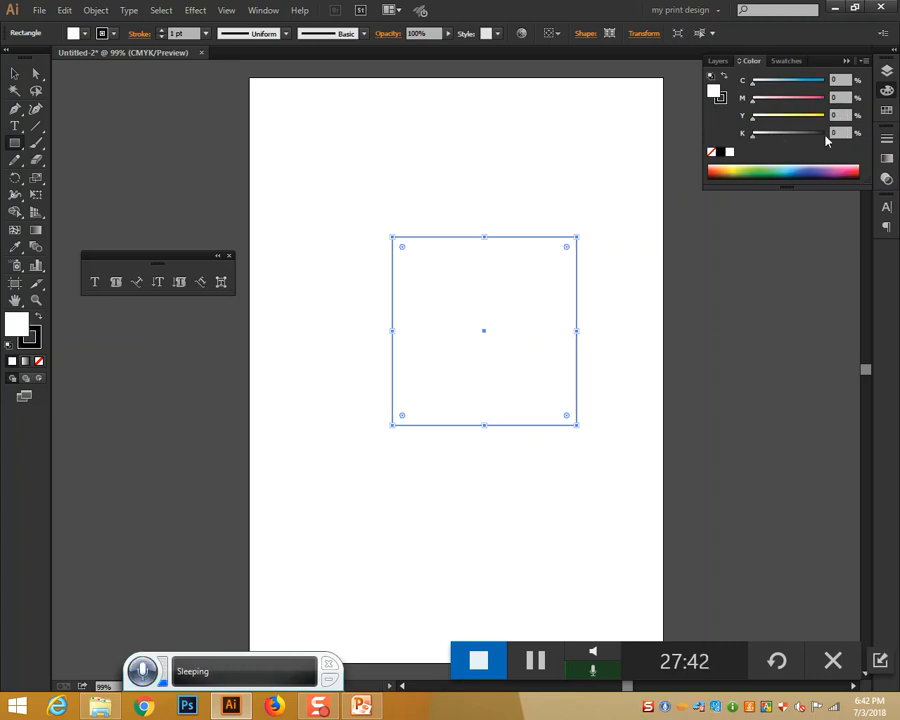
drag(843, 80, 812, 80)
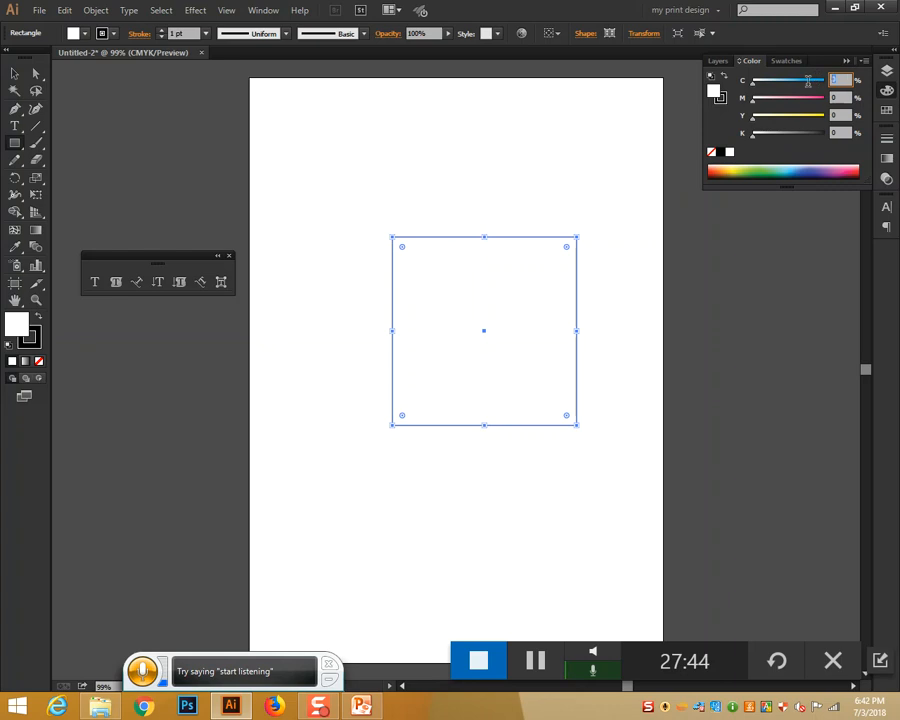
text(100)
key(Tab)
text(20)
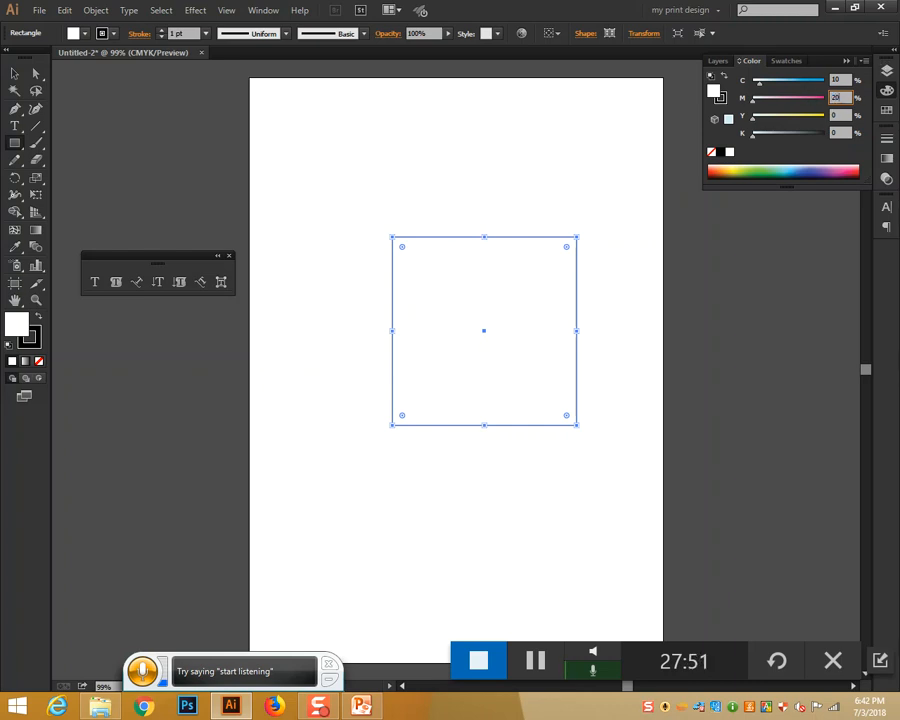
key(Return)
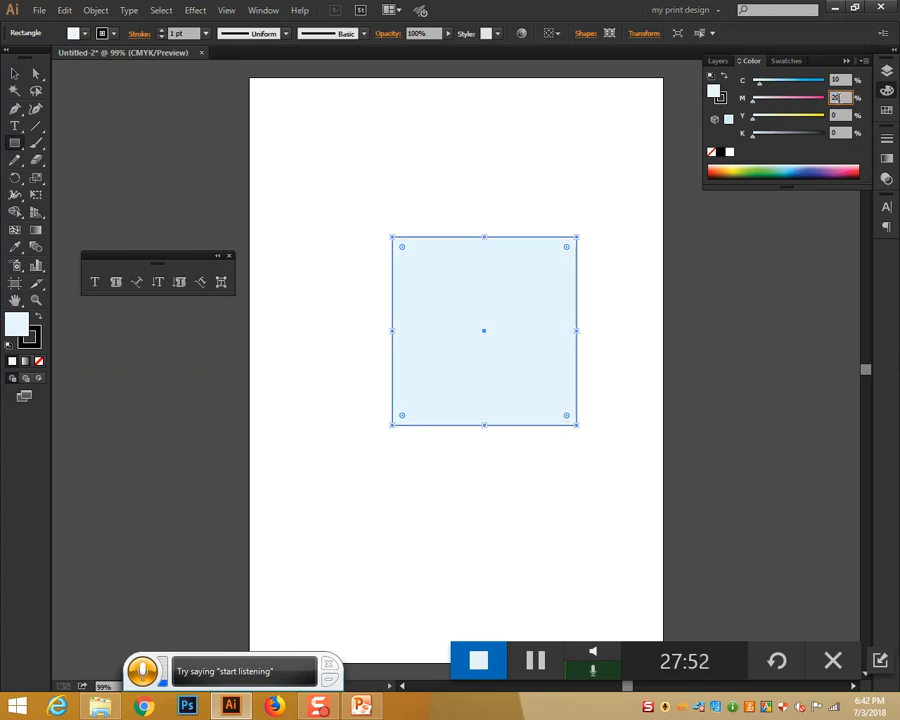
click(826, 115)
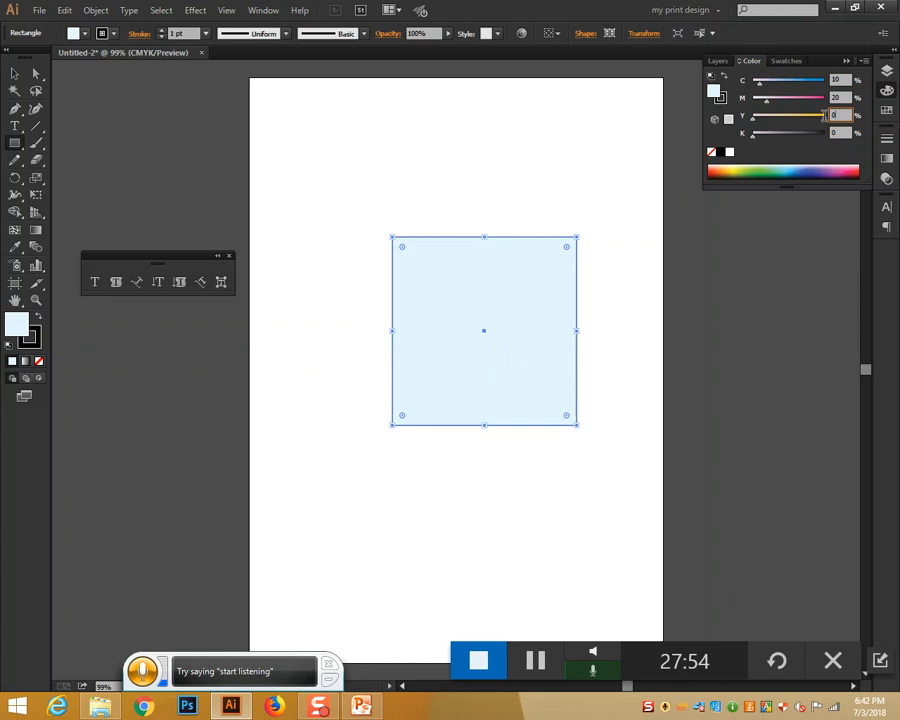
text(80)
key(Return)
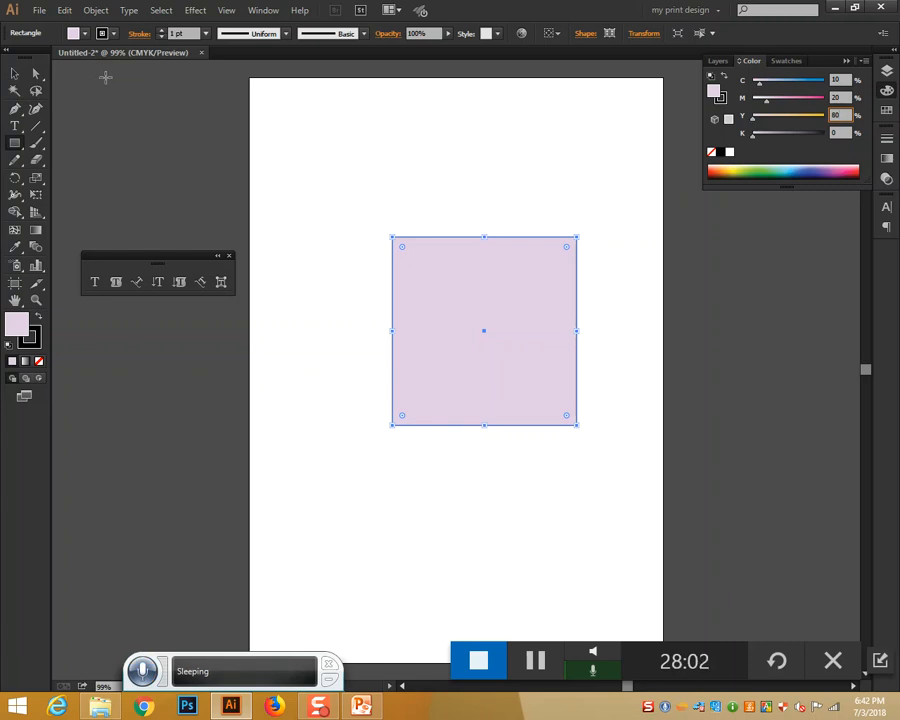
click(22, 77)
click(483, 150)
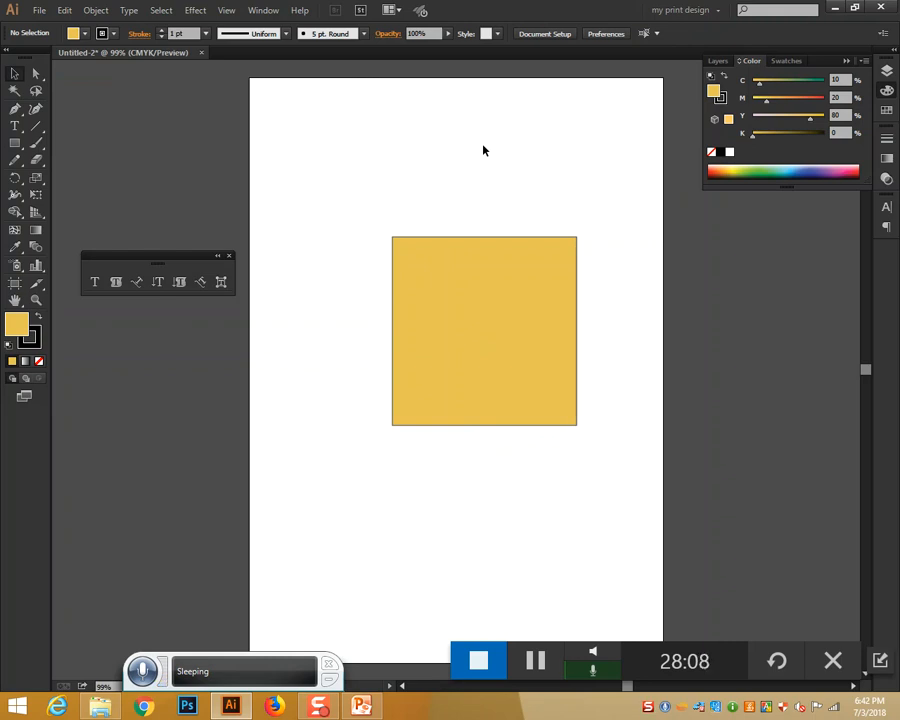
Set the rectangle's fill to pure yellow with C 0, M 0, Y 100, K 0.
drag(810, 120, 833, 124)
drag(768, 102, 716, 88)
click(530, 315)
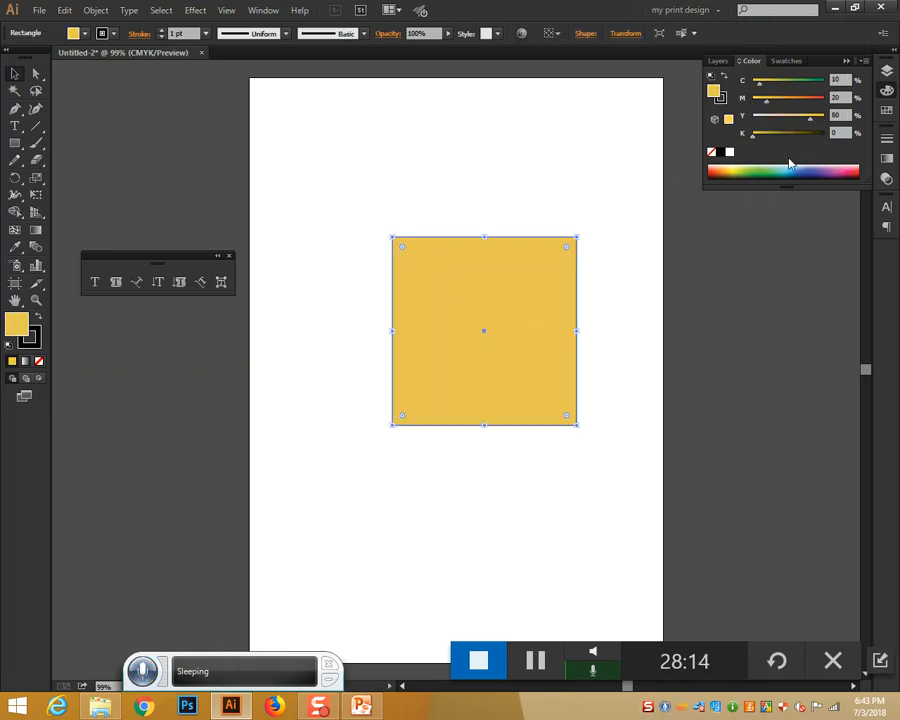
drag(811, 120, 831, 123)
drag(754, 103, 714, 90)
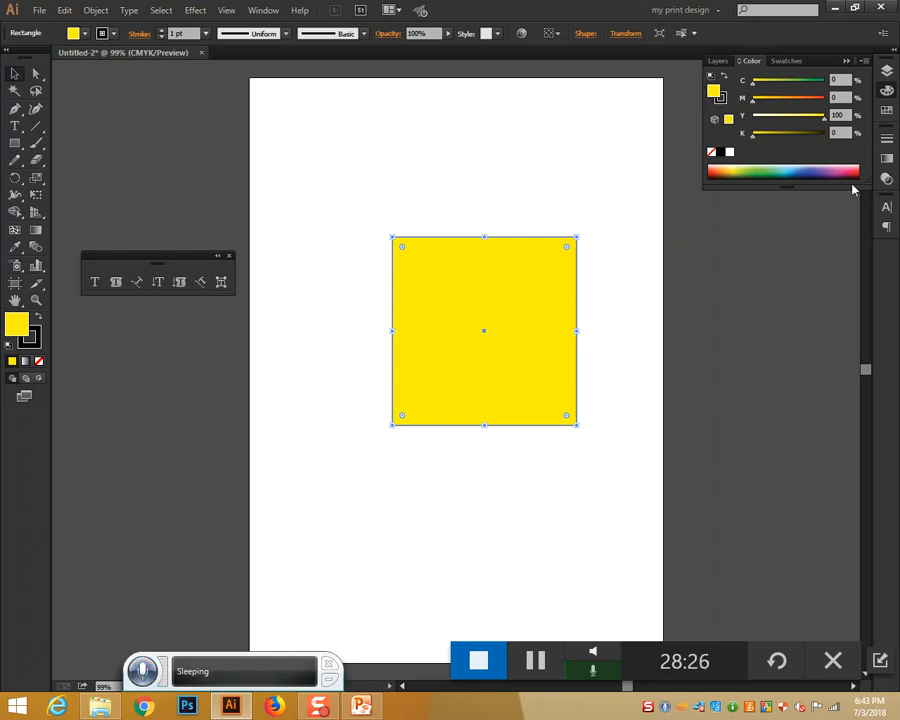
Lighten the rectangle's fill to 70% yellow, replace it with 100% magenta, and lighten the magenta to 75%.
drag(824, 118, 803, 123)
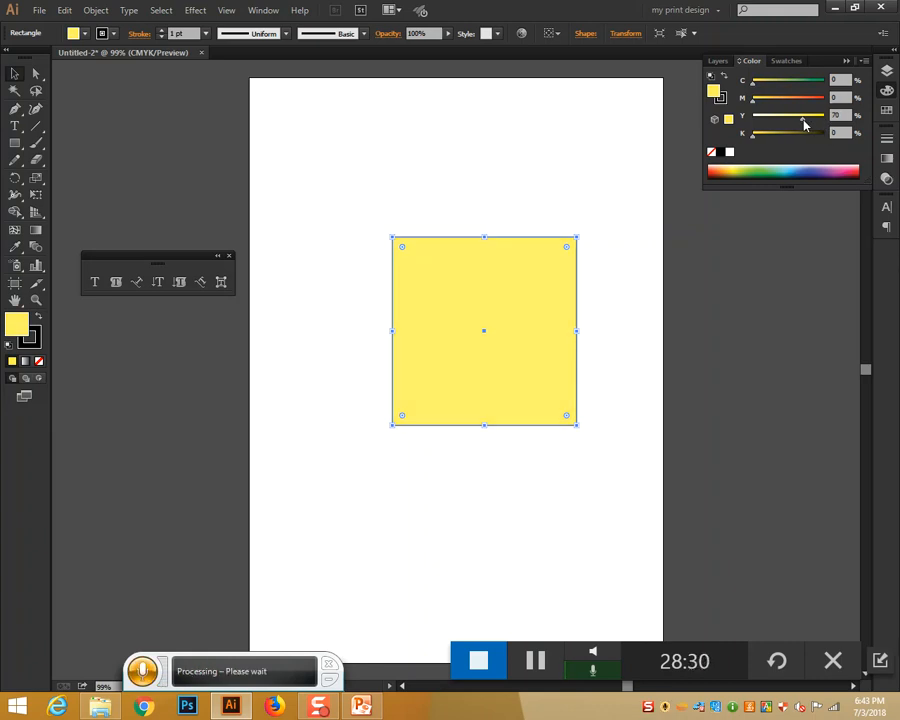
drag(803, 121, 846, 103)
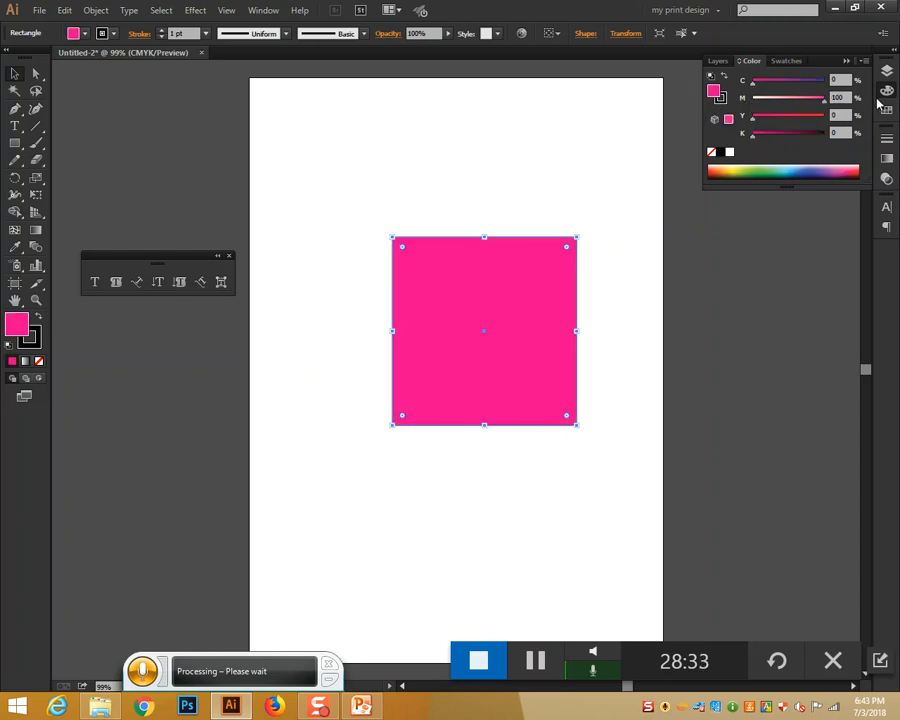
drag(825, 101, 806, 104)
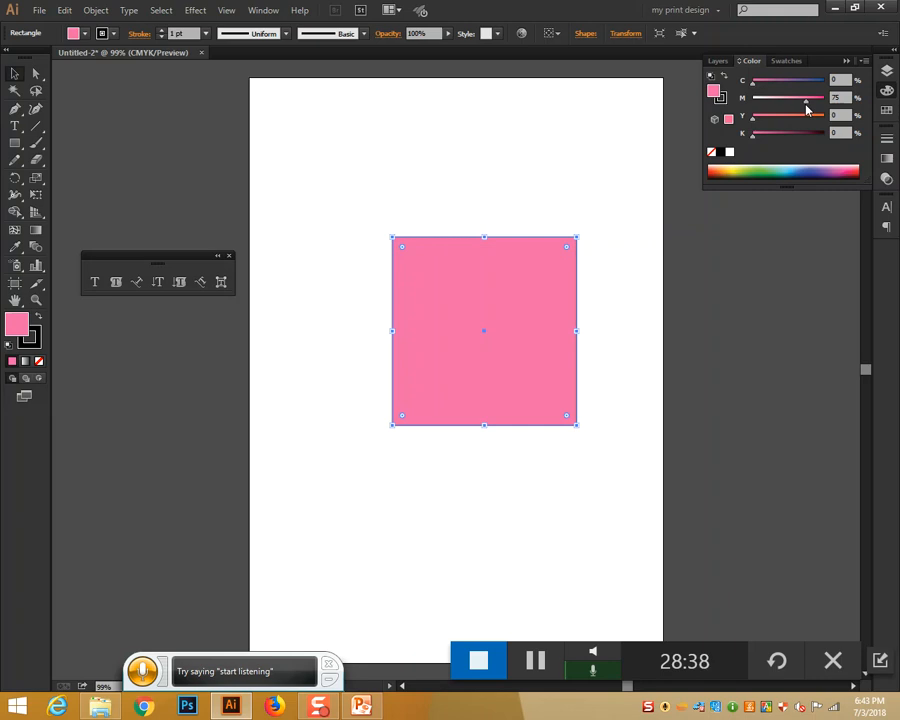
Deselect the rectangle and enlarge the colour spectrum below the CMYK sliders.
click(865, 62)
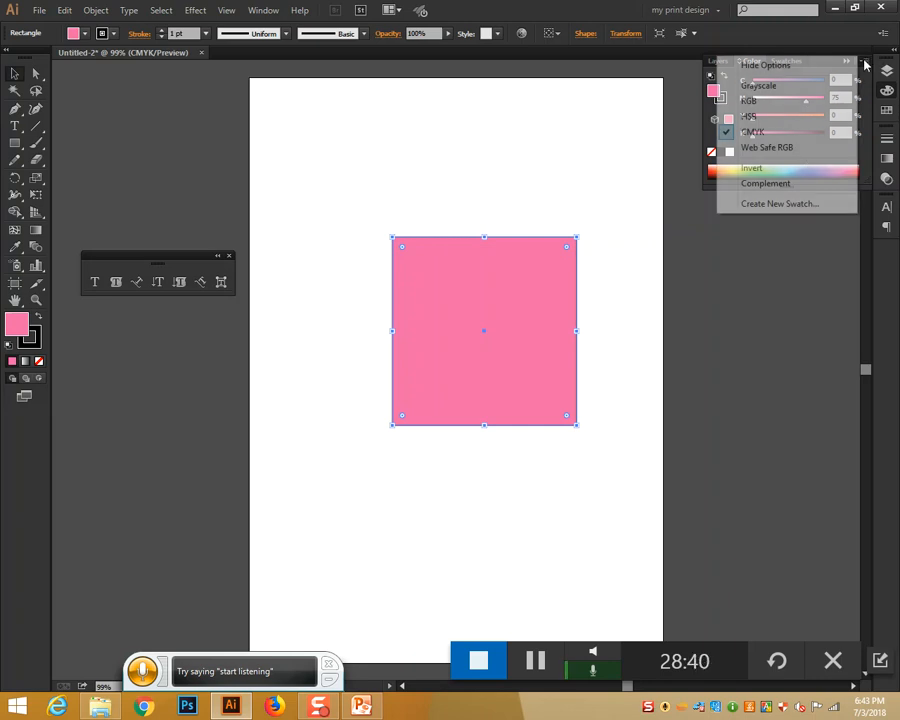
click(797, 268)
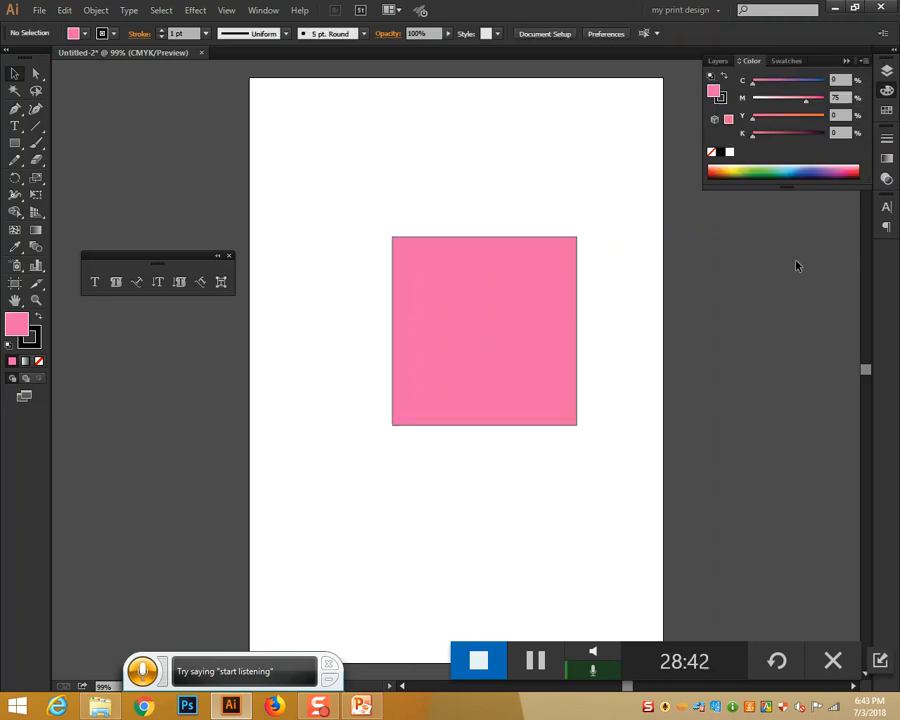
drag(778, 190, 797, 307)
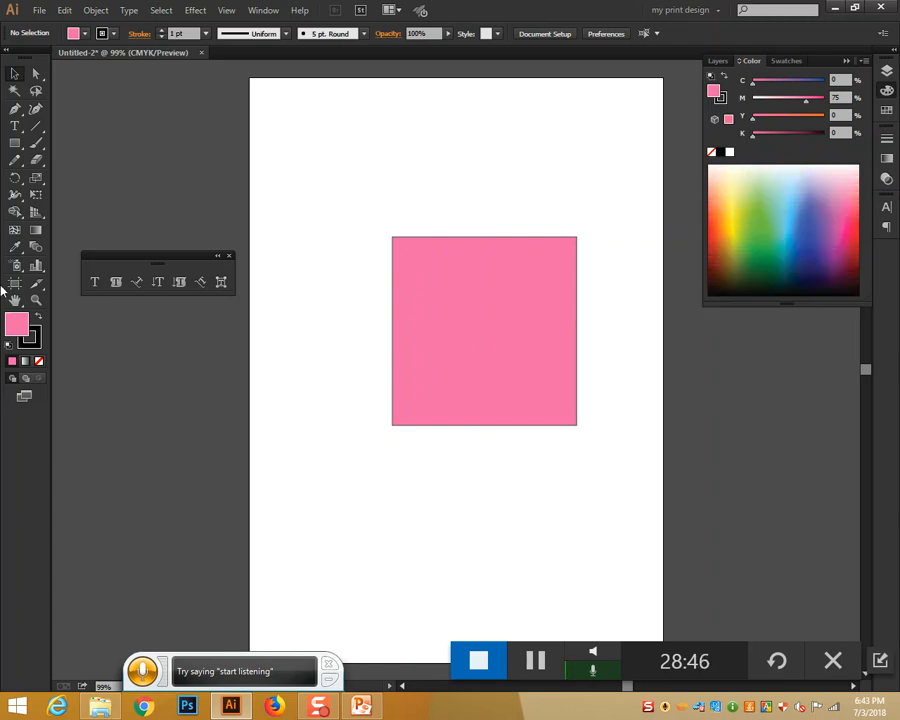
Use the Color Picker to fill the rectangle with the very dark maroon #2D0A1C.
double_click(24, 321)
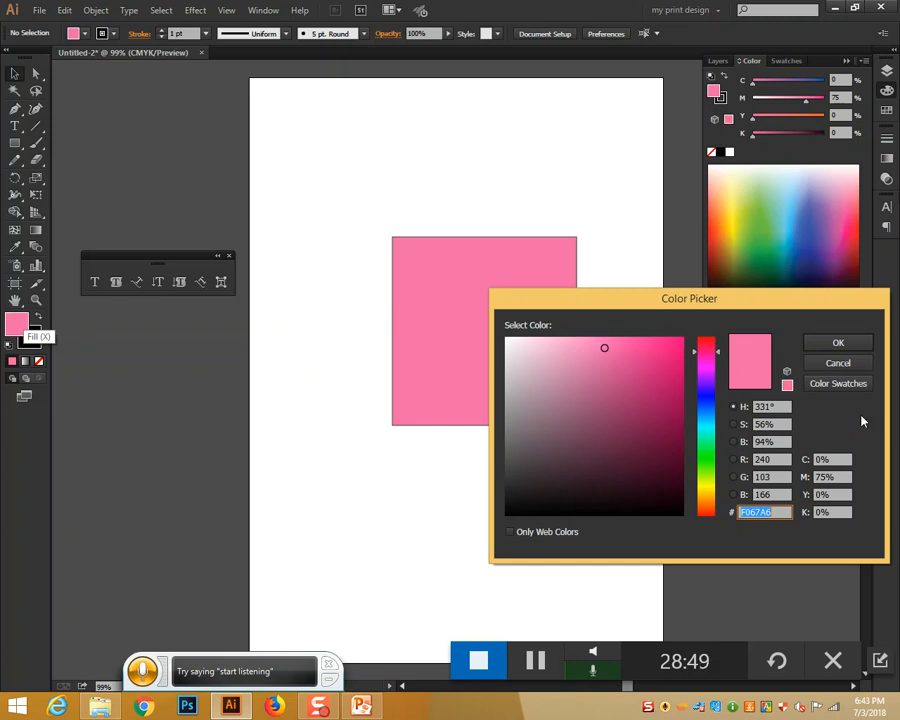
click(838, 363)
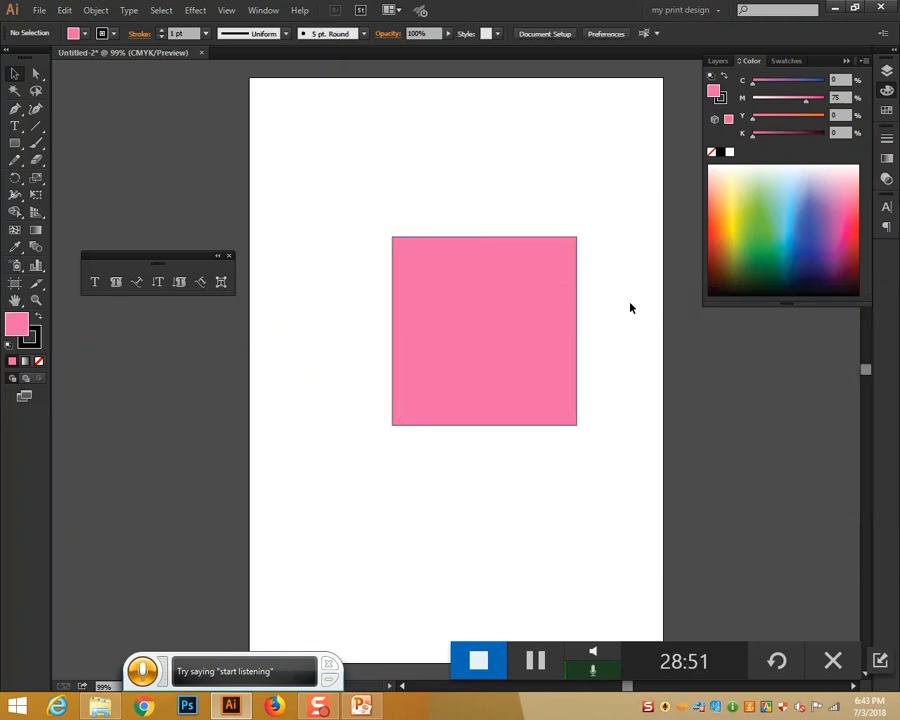
click(566, 307)
double_click(14, 320)
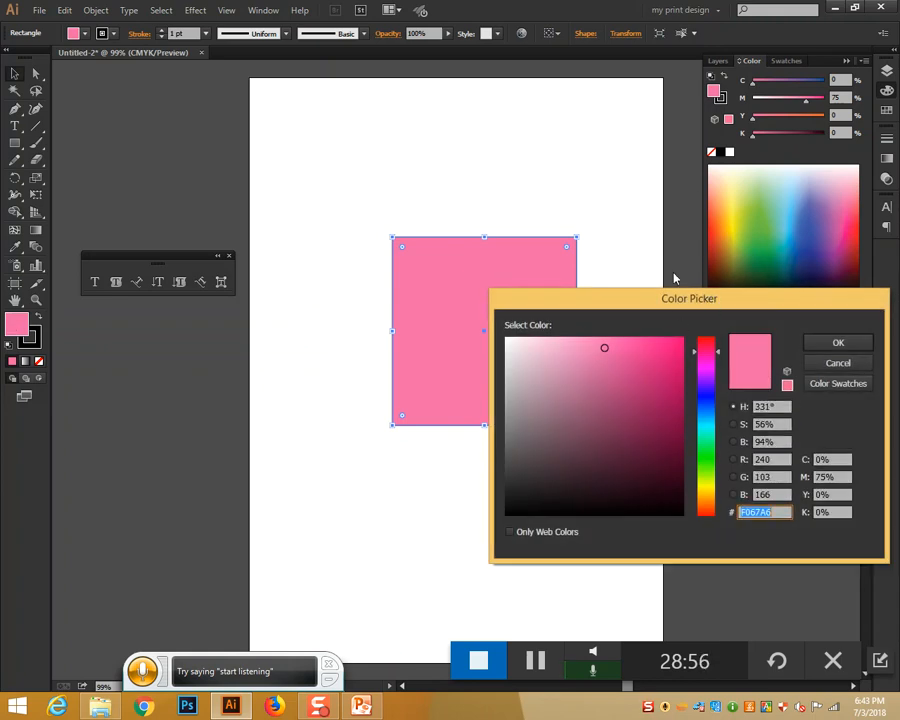
drag(676, 305, 635, 114)
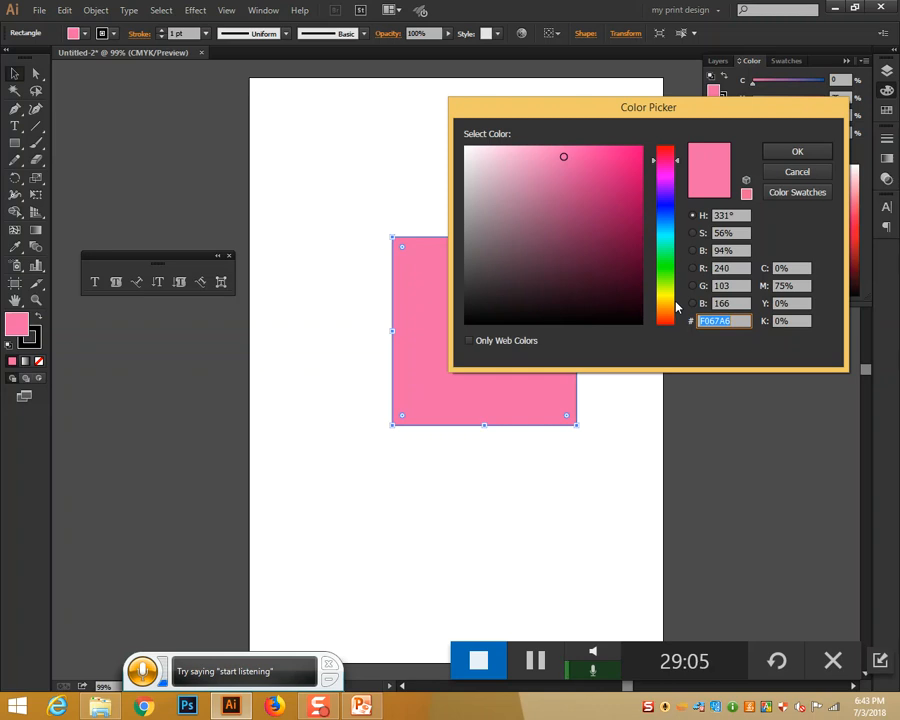
click(600, 151)
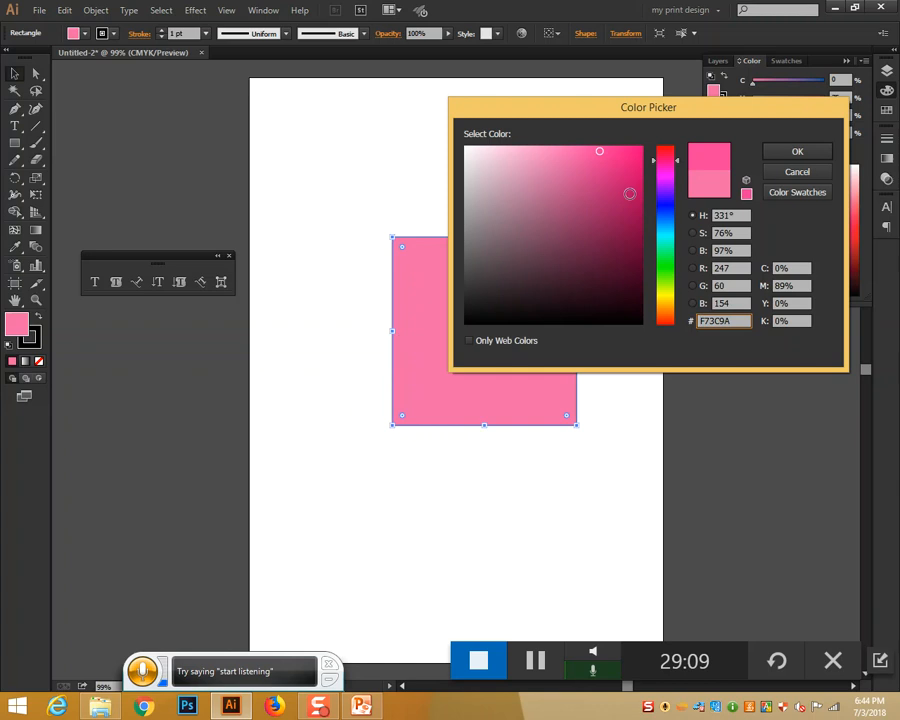
click(604, 293)
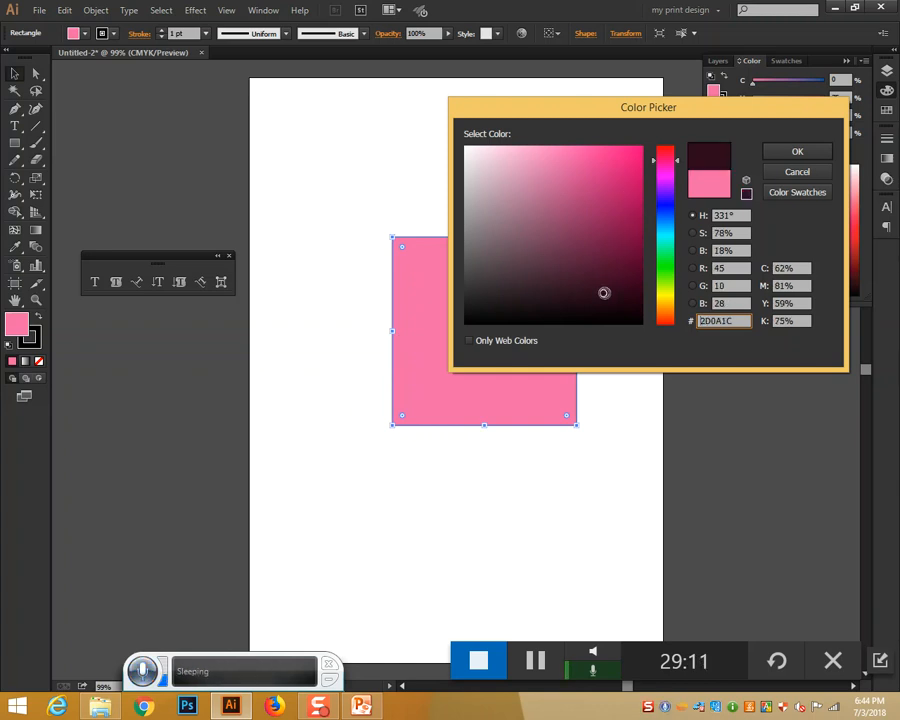
click(804, 152)
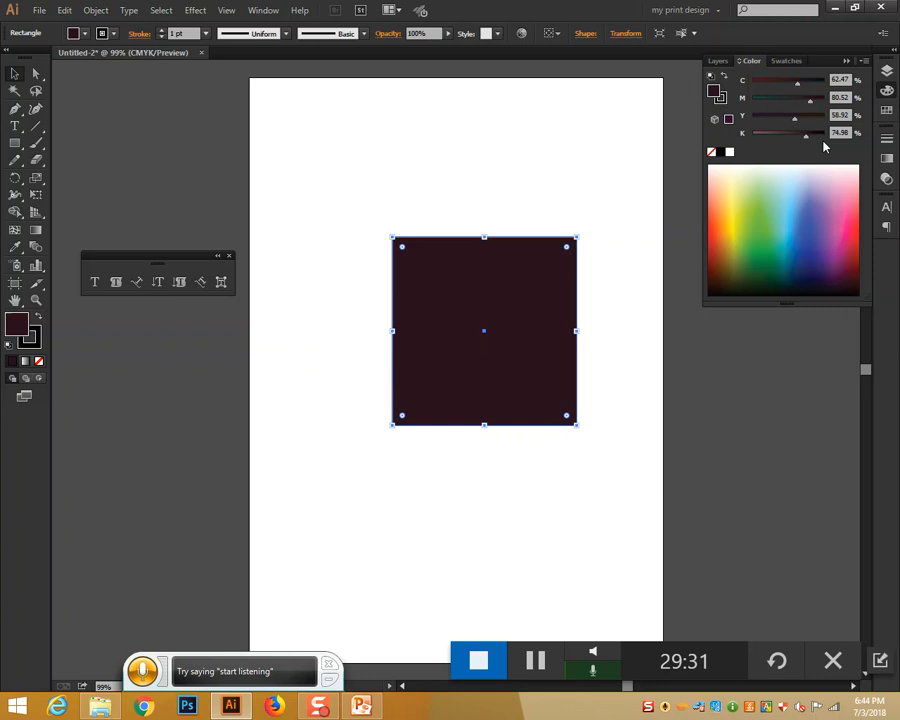
Fill the rectangle with plain black, reduce its K value to 80%, and deselect it.
click(721, 152)
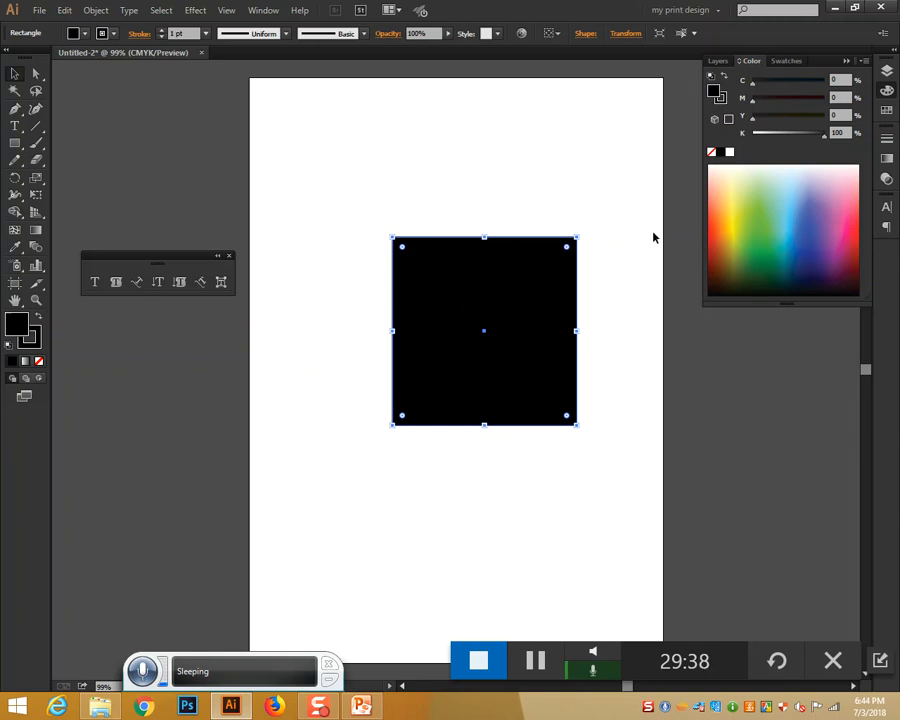
click(845, 133)
text(80)
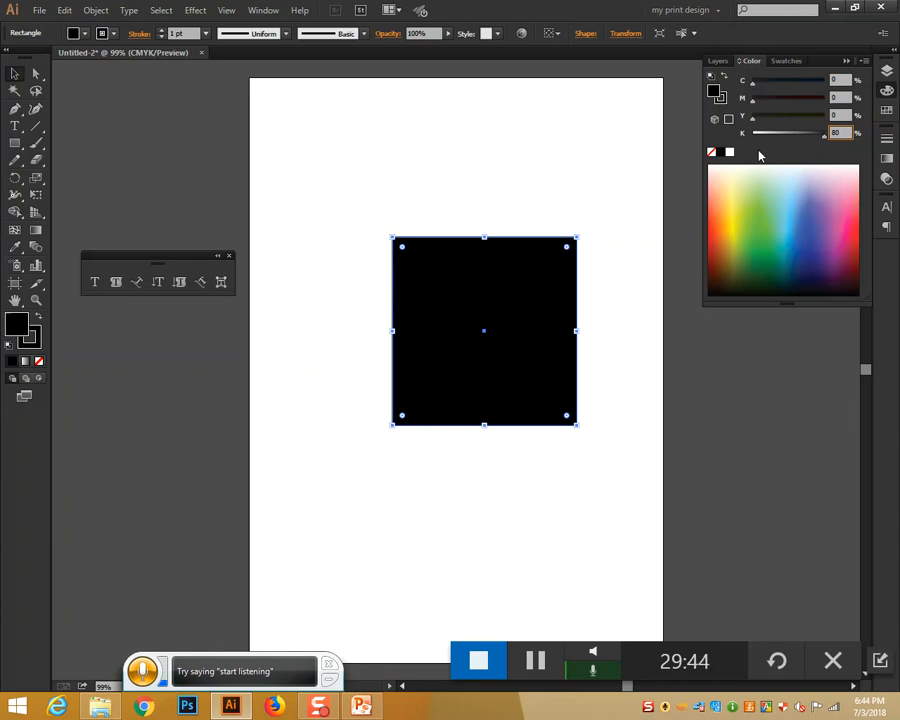
key(Return)
click(584, 178)
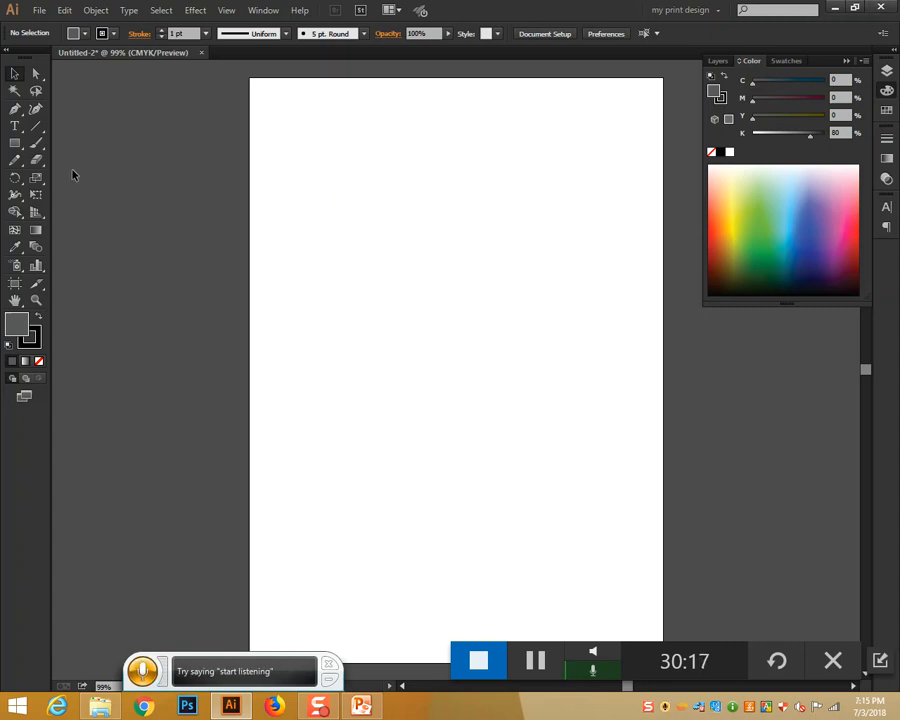
Draw a large, nearly square rectangle in the middle of the artboard and fill it with green (C 64.31, M 0, Y 100, K 0).
click(20, 146)
drag(349, 259, 591, 510)
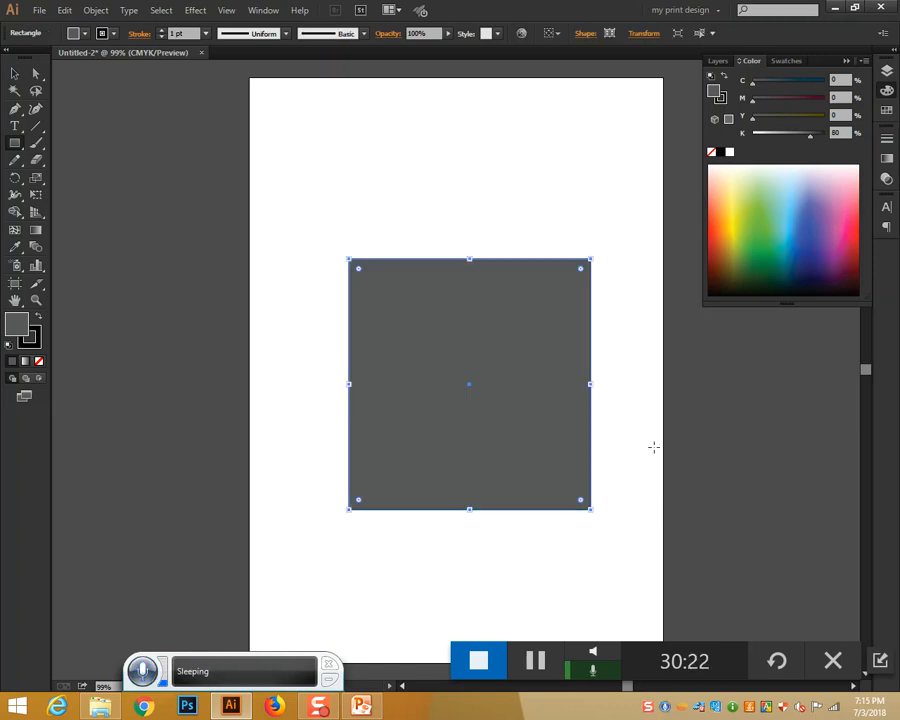
click(755, 231)
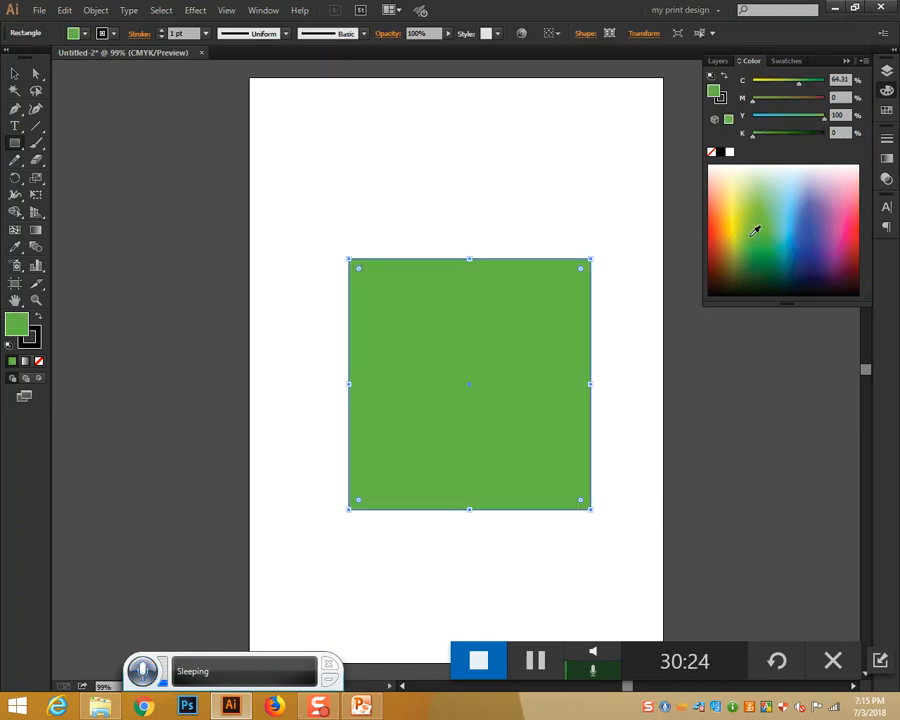
click(15, 74)
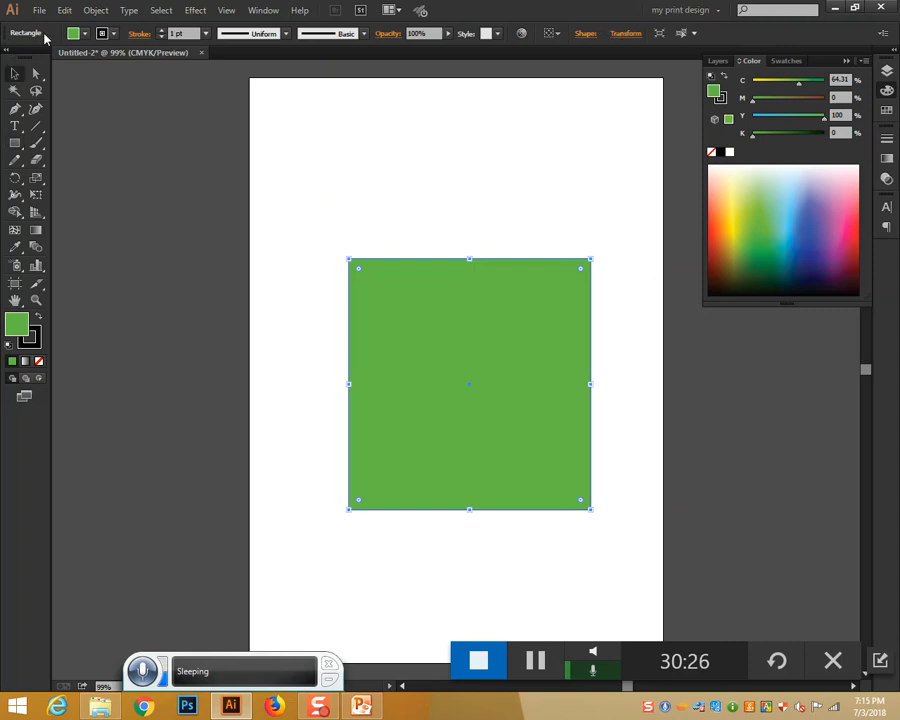
Create a new A4 portrait document in inches, CMYK mode and 300 ppi, with an equal bleed on all four sides.
click(39, 10)
click(58, 24)
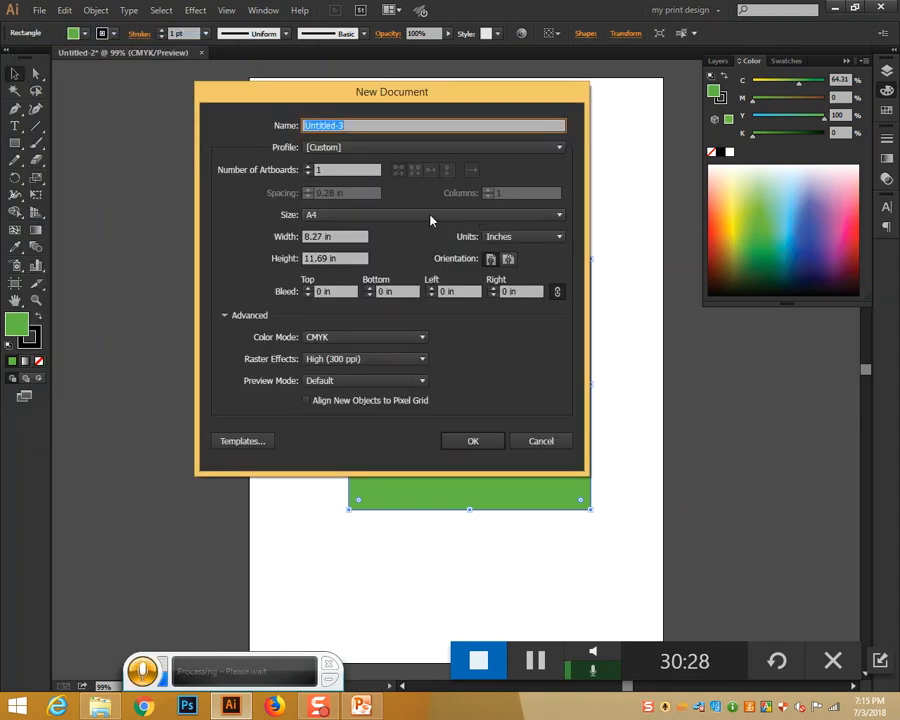
click(310, 287)
click(471, 440)
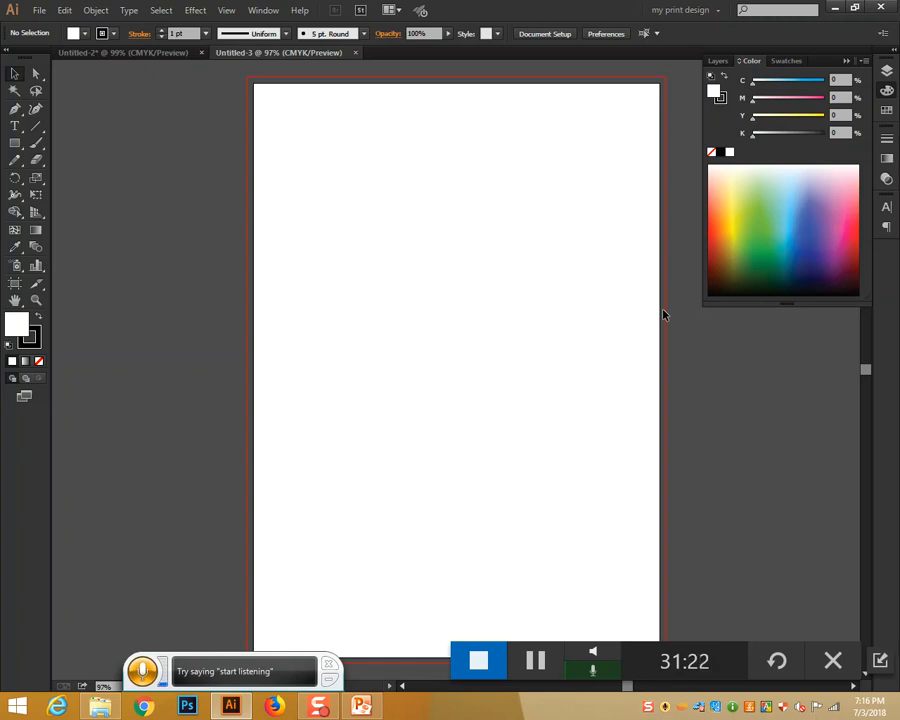
In the Untitled-2 document, shrink the green square to about 1.8 inches and duplicate it into a row of three, leaving nothing selected.
click(128, 53)
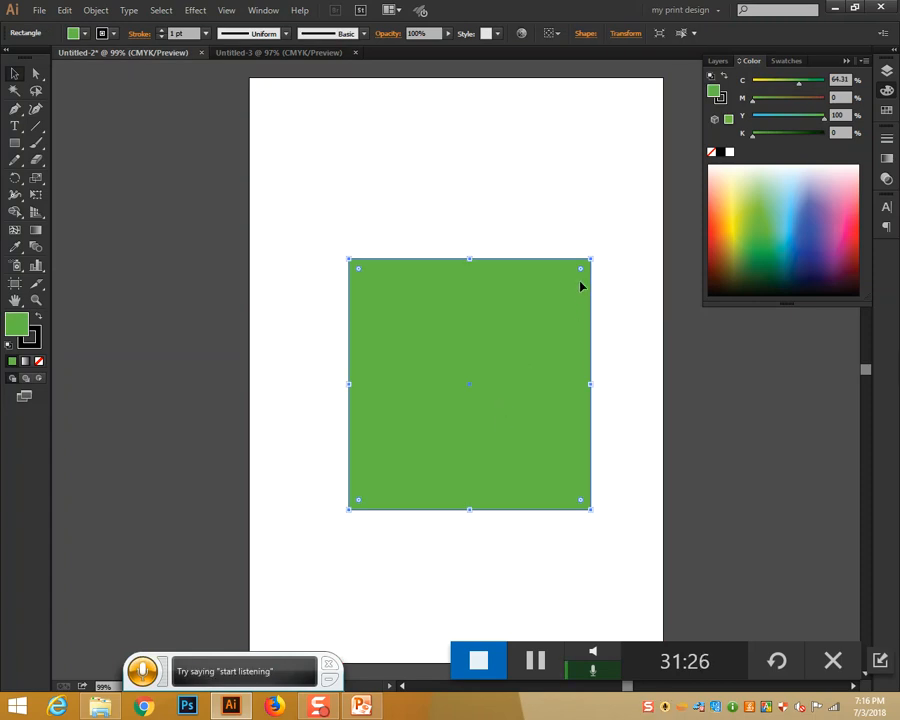
drag(592, 258, 575, 325)
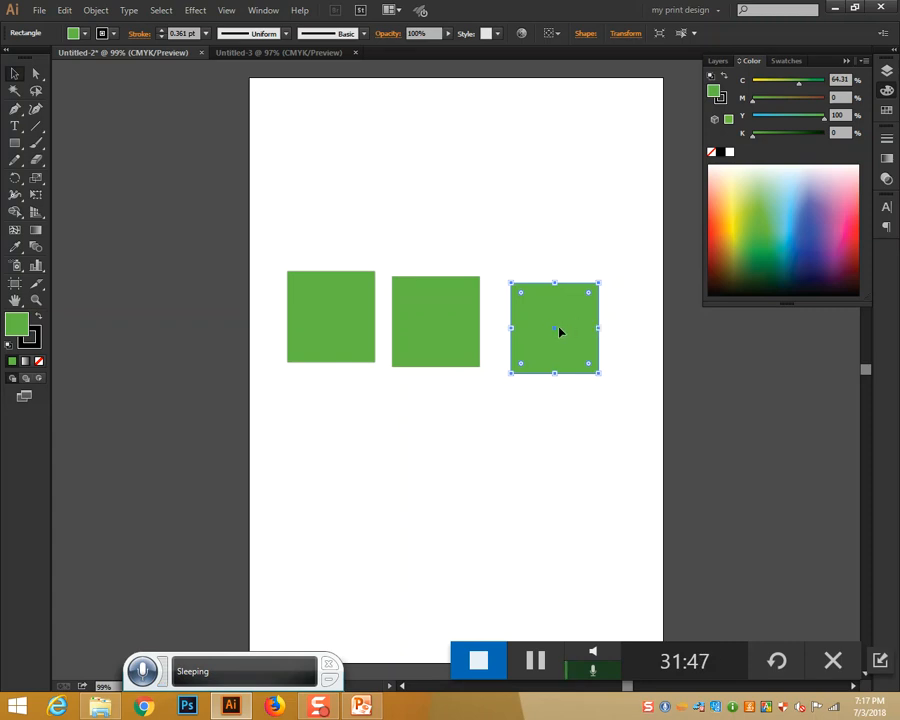
click(607, 237)
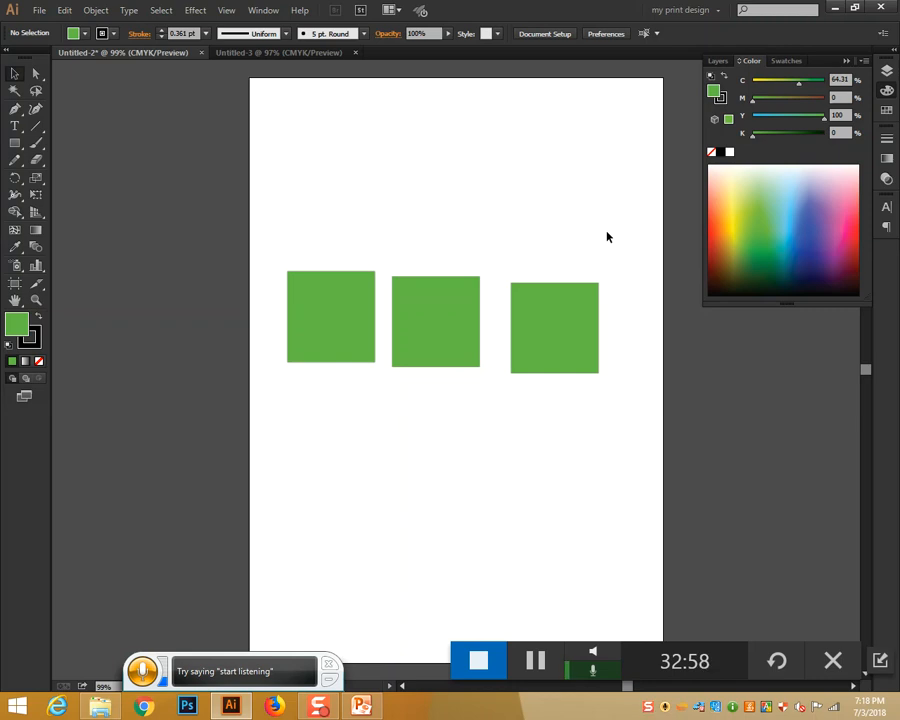
Show the rulers in Untitled-2 and draw a green rectangle about 3 by 1.8 inches above the row of squares.
key(ctrl+r)
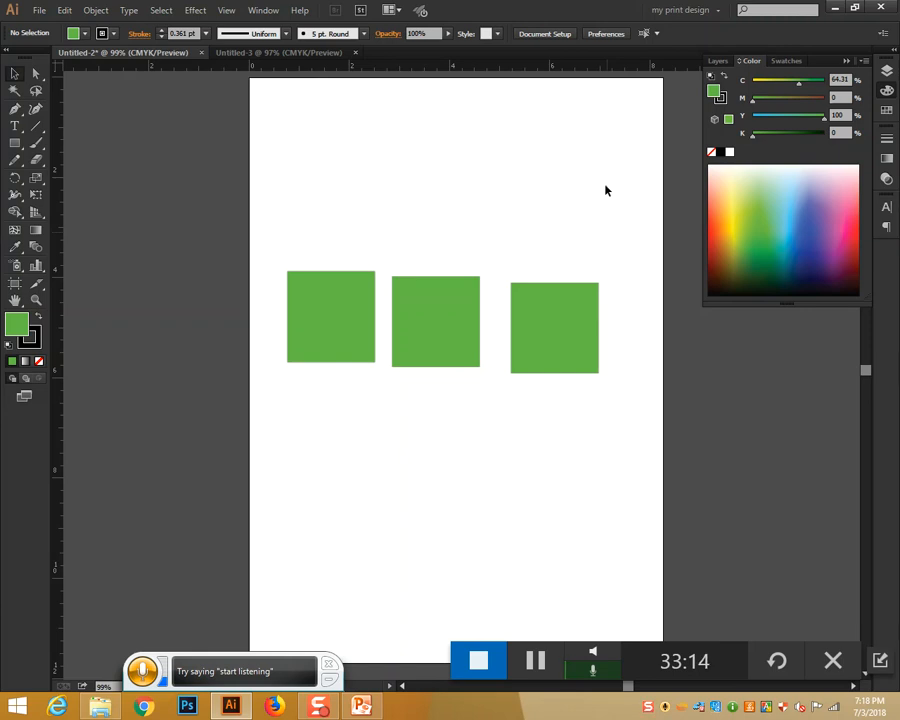
click(297, 53)
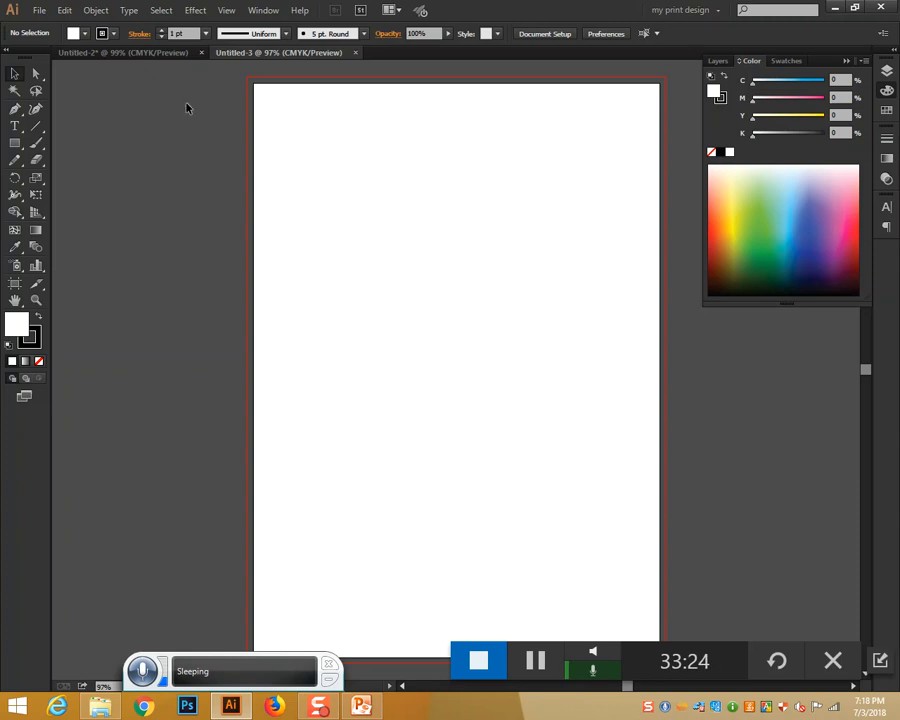
click(166, 53)
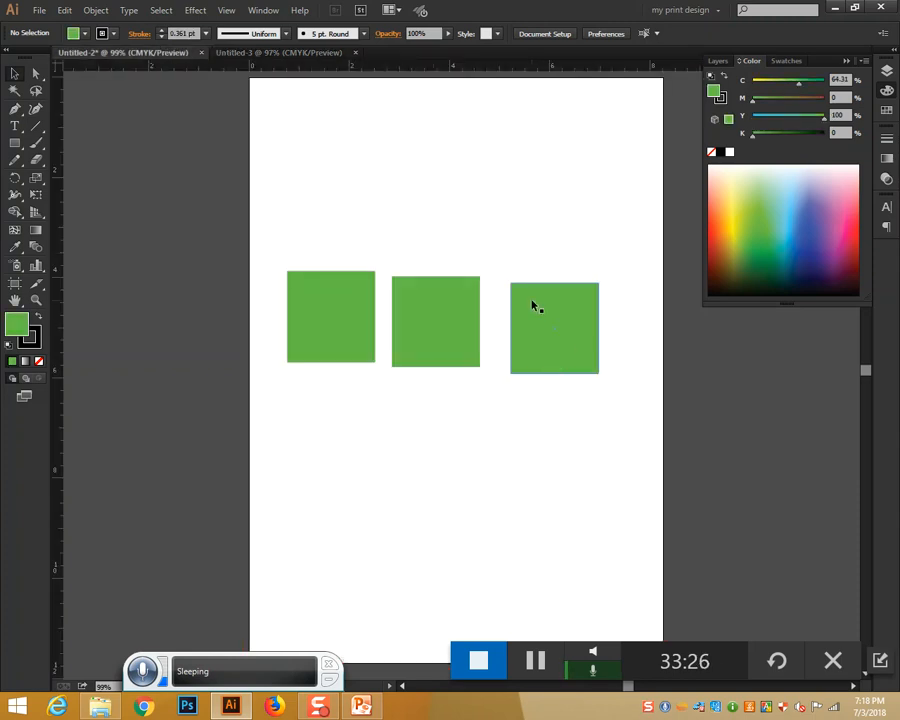
click(16, 146)
drag(473, 148, 623, 238)
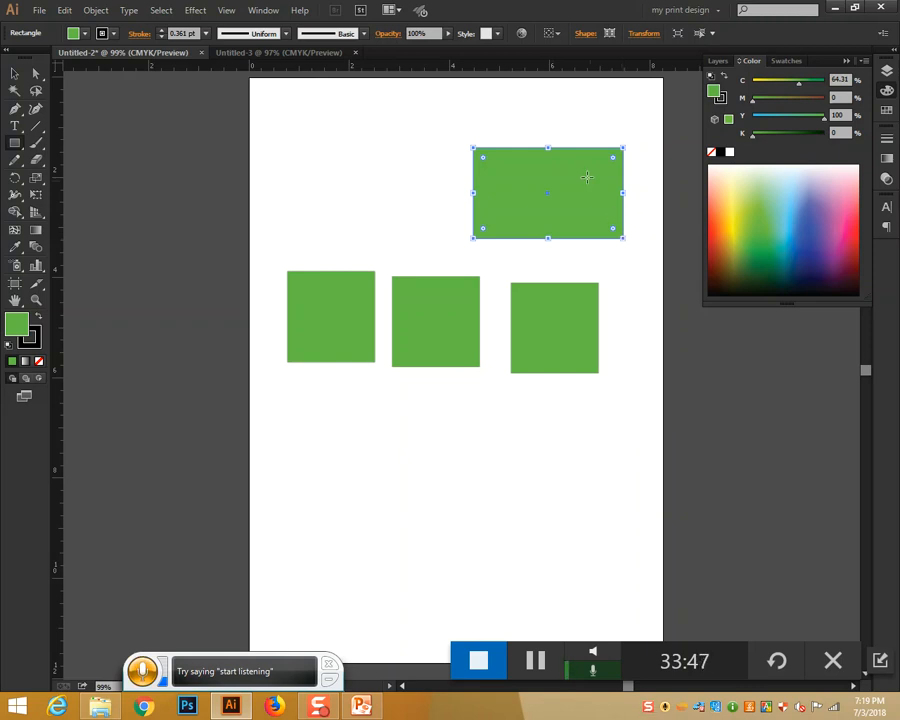
Change the ruler units to millimeters and to points, and draw a small rectangle near the page's upper-left corner.
right_click(498, 70)
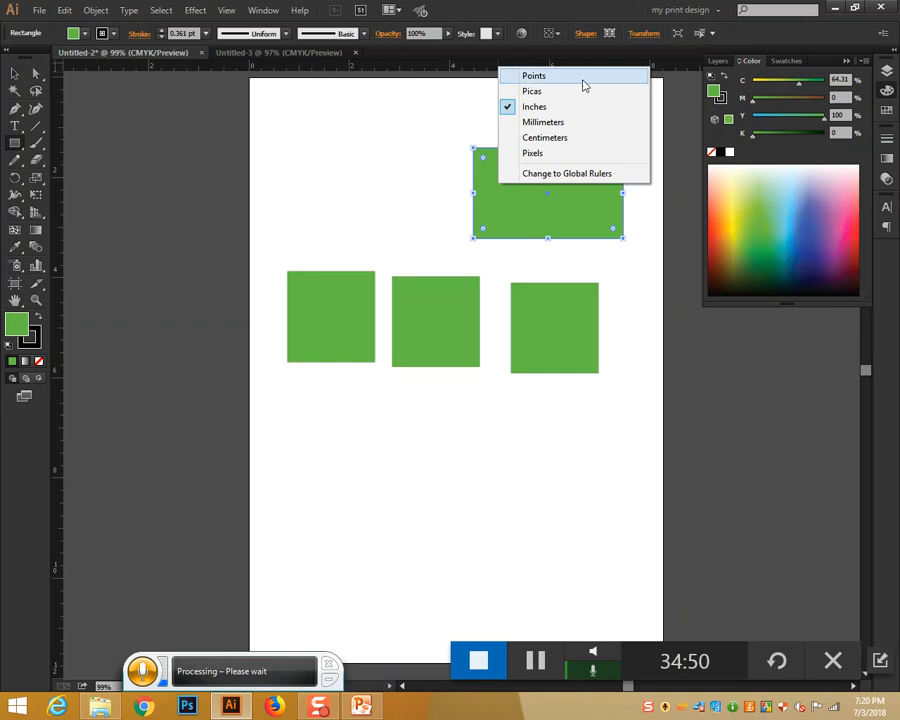
click(554, 124)
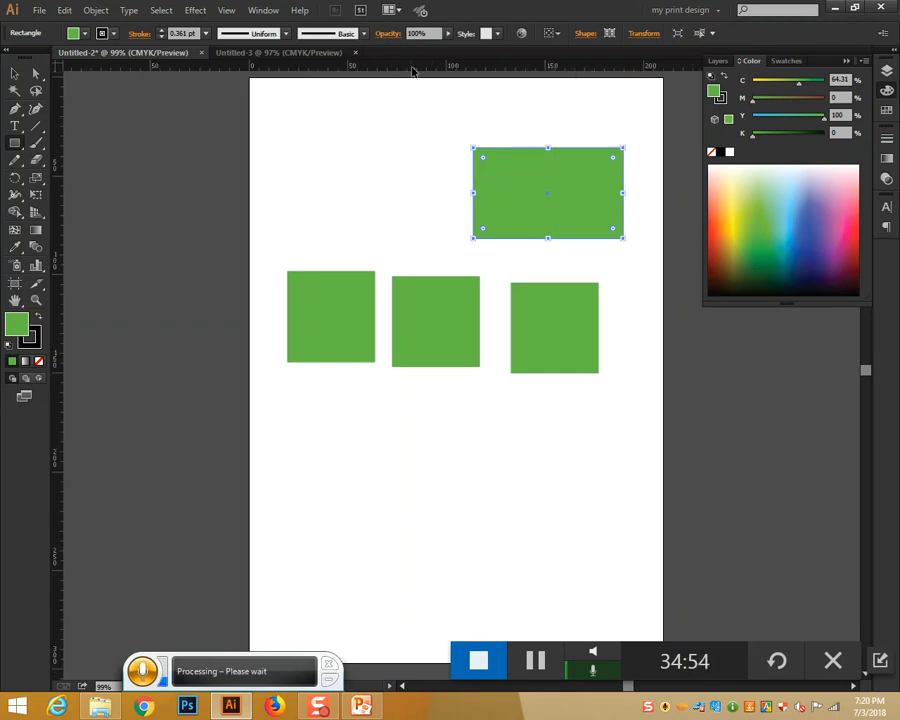
right_click(526, 68)
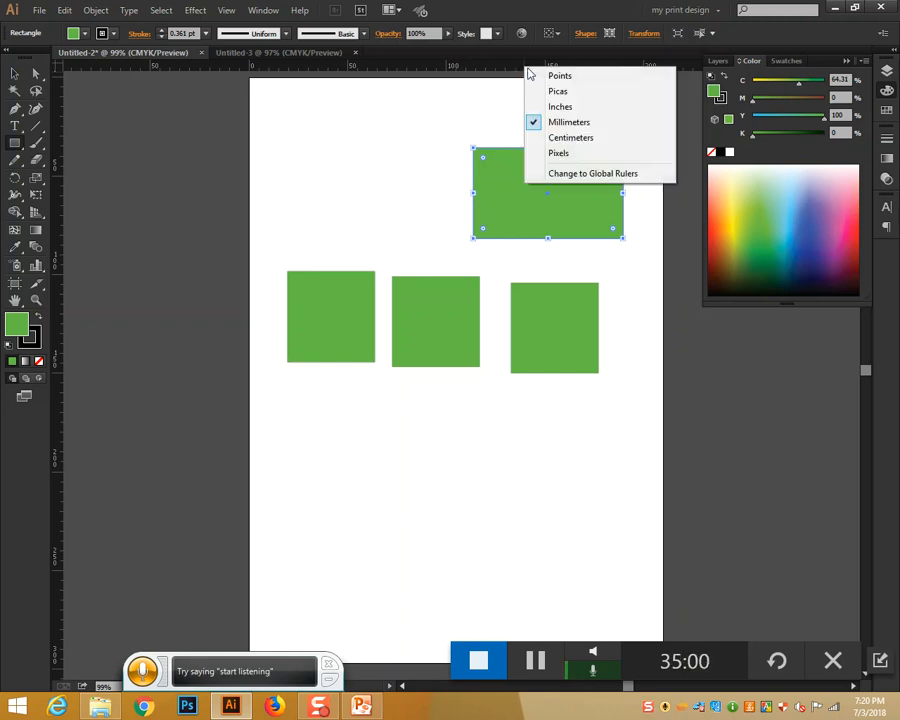
click(534, 77)
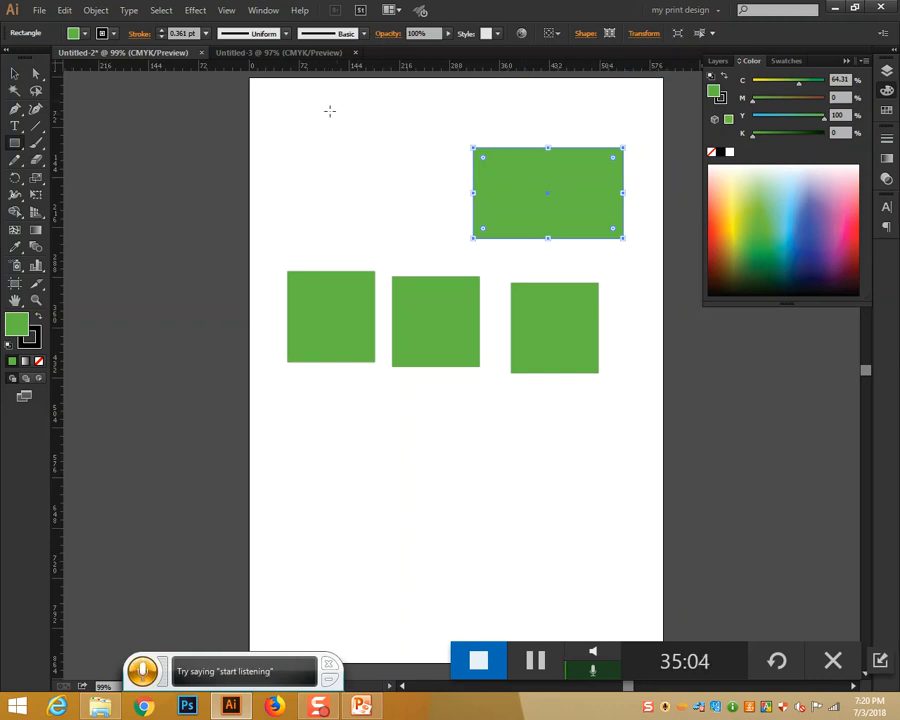
drag(287, 110, 369, 172)
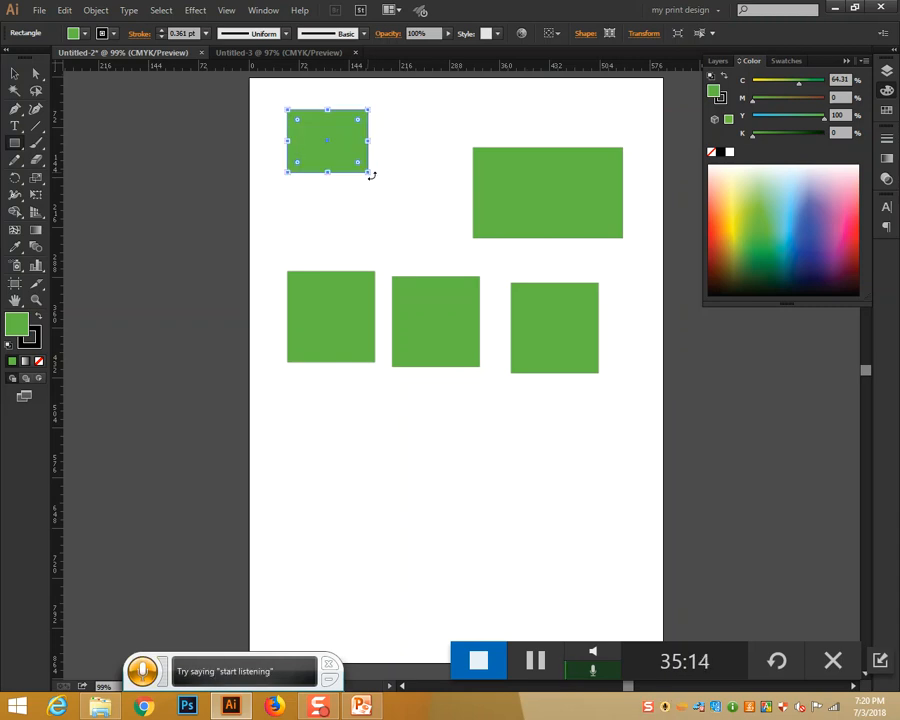
Set the ruler units to inches, draw a test rectangle overlapping the wide one, and delete both it and the small upper-left rectangle.
right_click(482, 66)
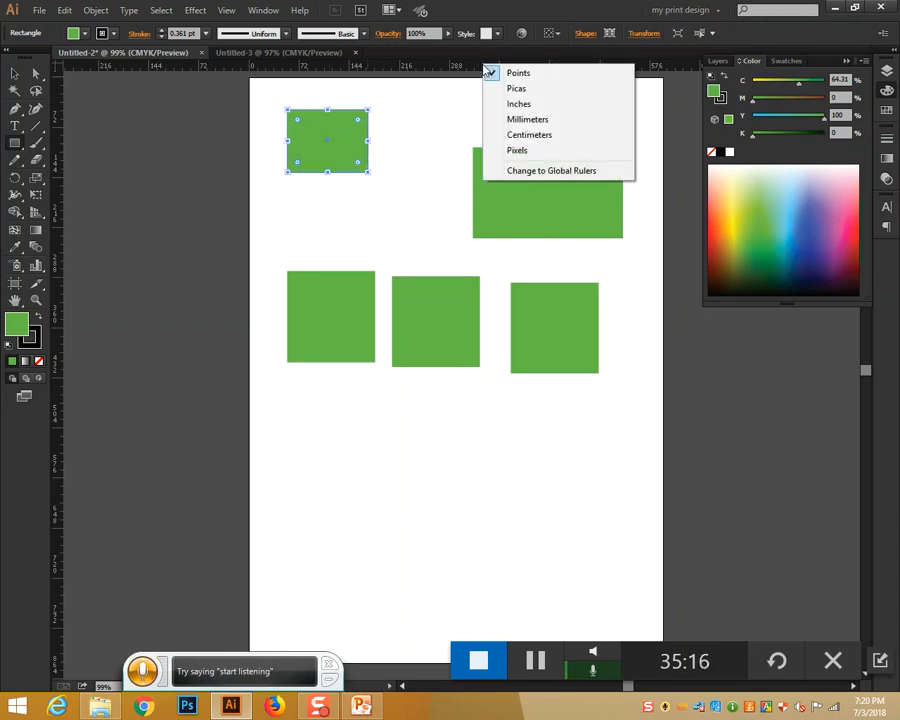
click(512, 102)
drag(412, 133, 490, 221)
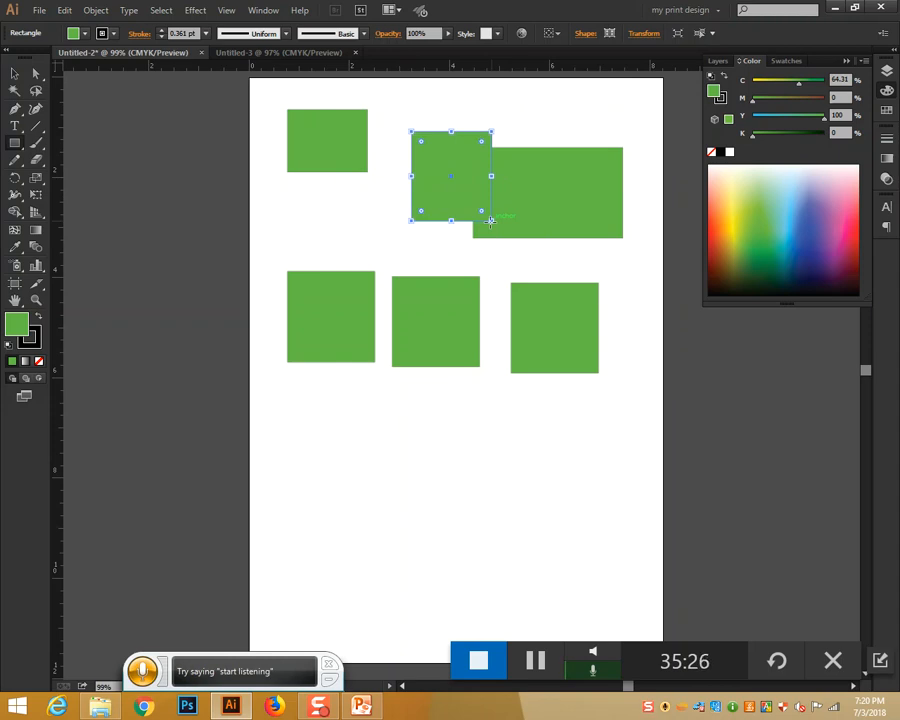
key(Delete)
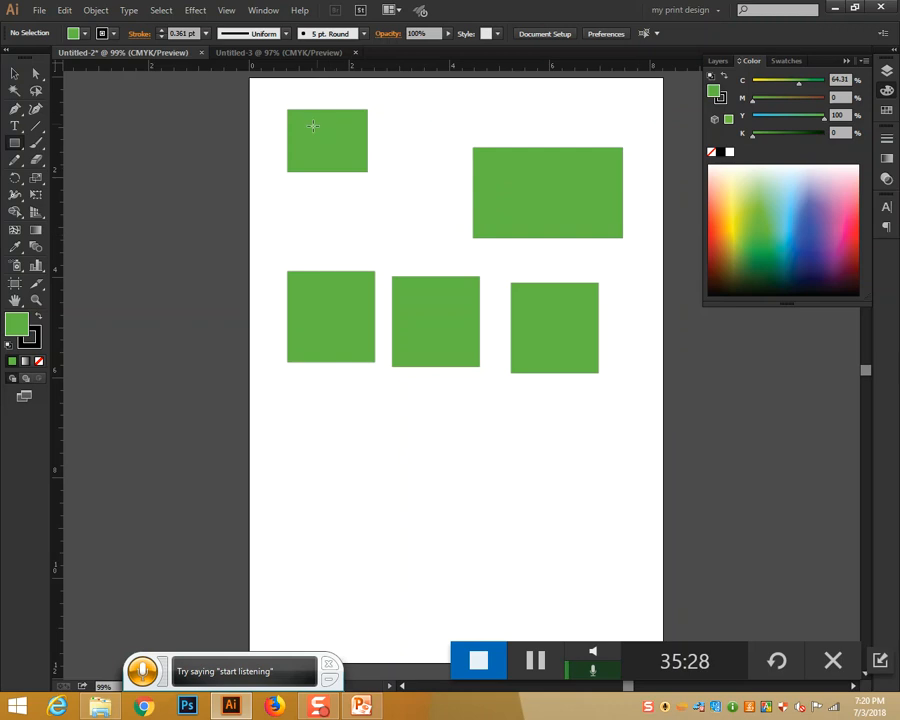
click(16, 75)
click(328, 145)
key(Delete)
Set the ruler units to points and check the unit used in the Rectangle size dialog without creating a shape.
right_click(475, 66)
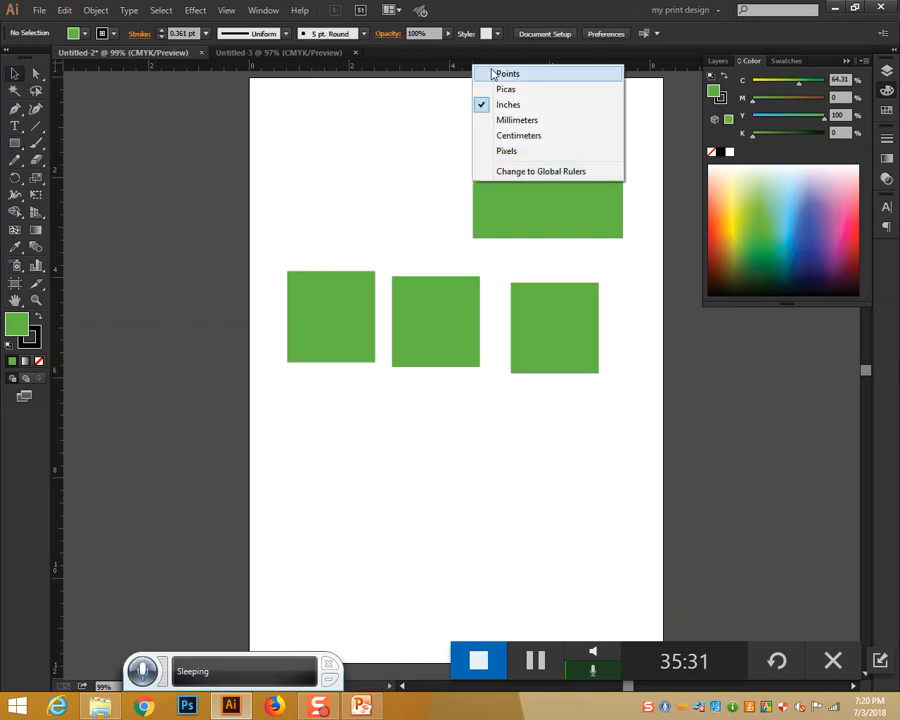
click(494, 74)
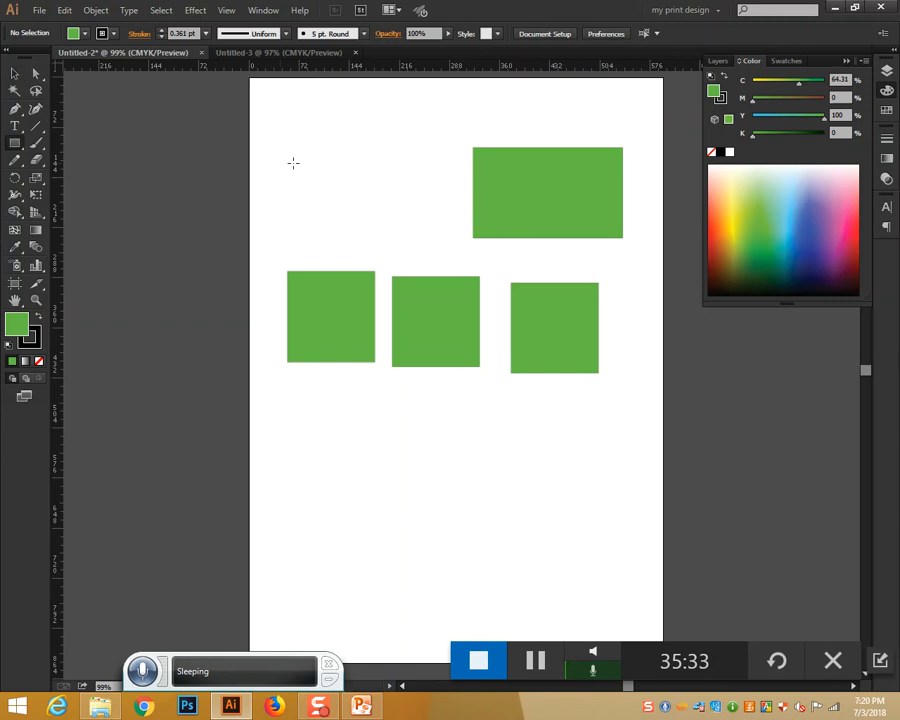
click(345, 161)
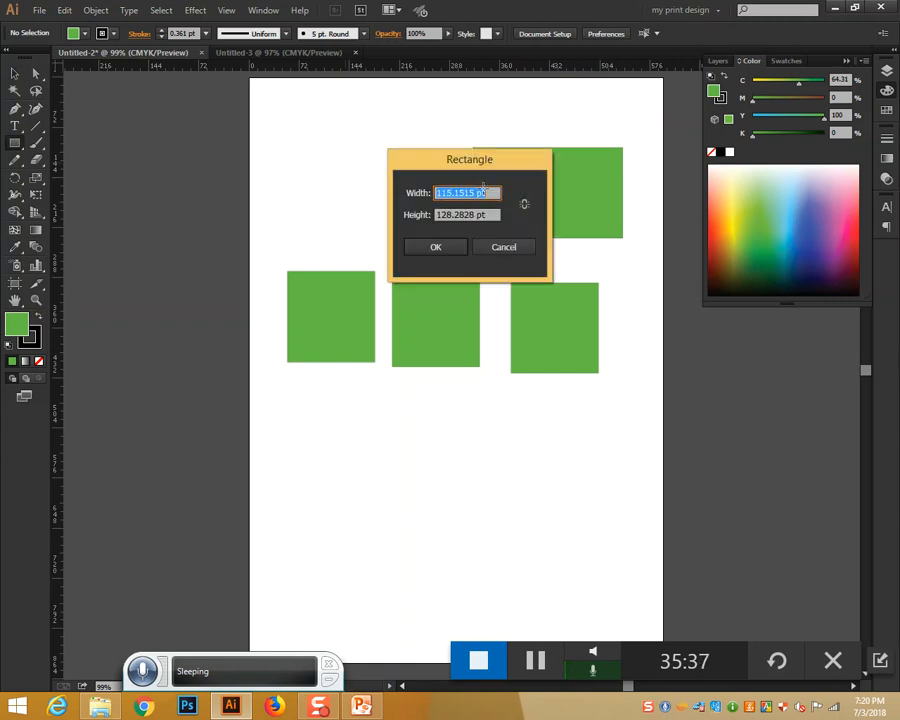
click(499, 248)
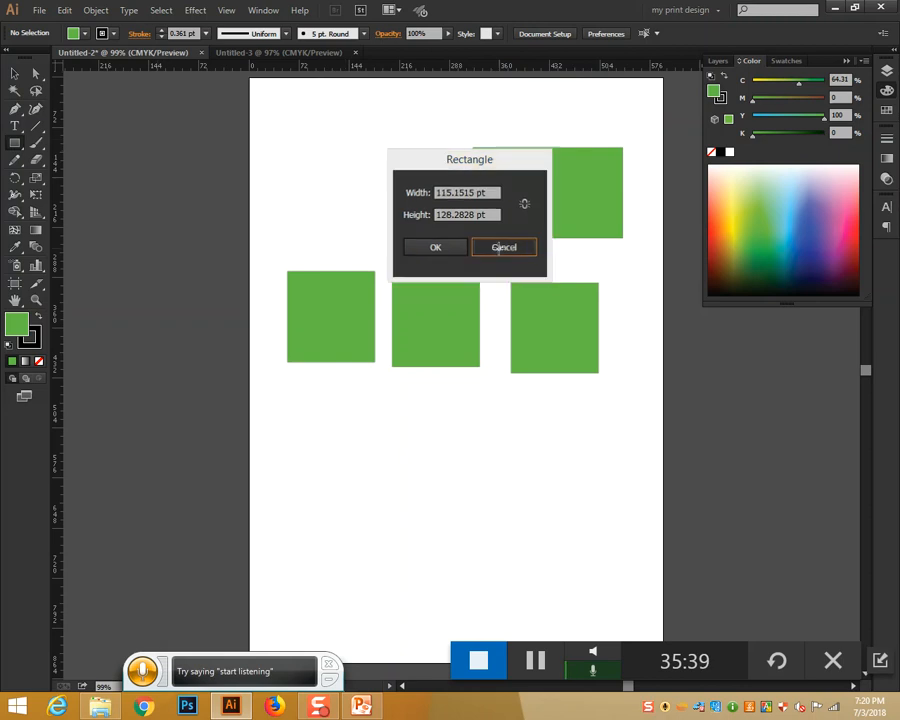
Set the ruler units to millimeters and check the Rectangle size dialog, cancelling it without creating a shape.
right_click(516, 65)
click(540, 119)
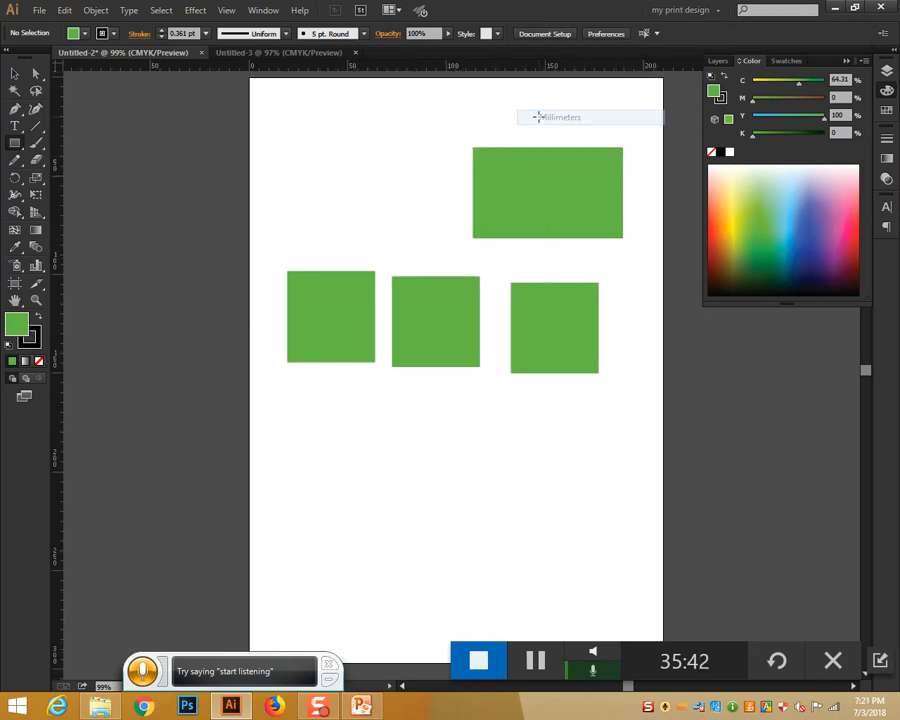
click(370, 164)
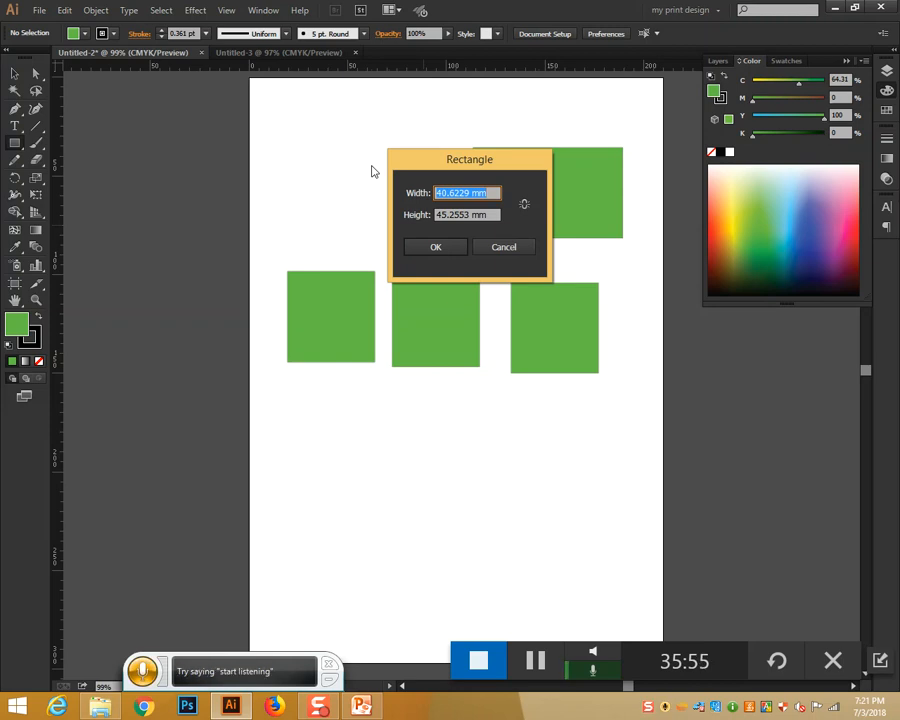
click(505, 248)
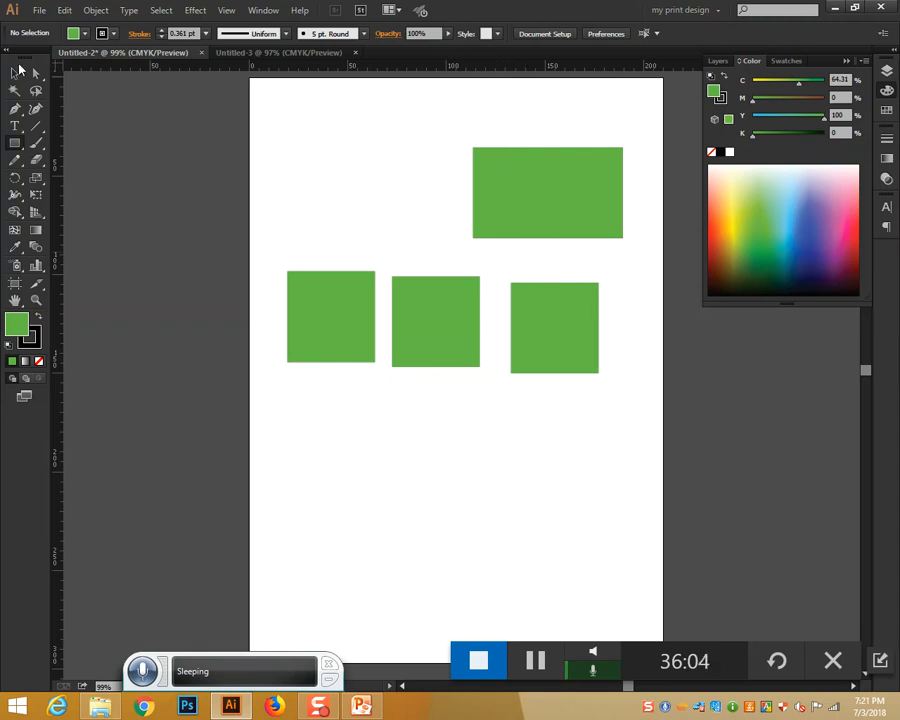
Place horizontal guides along the upper and lower edges of the wide rectangle and the first square, plus one below the row of squares.
click(15, 73)
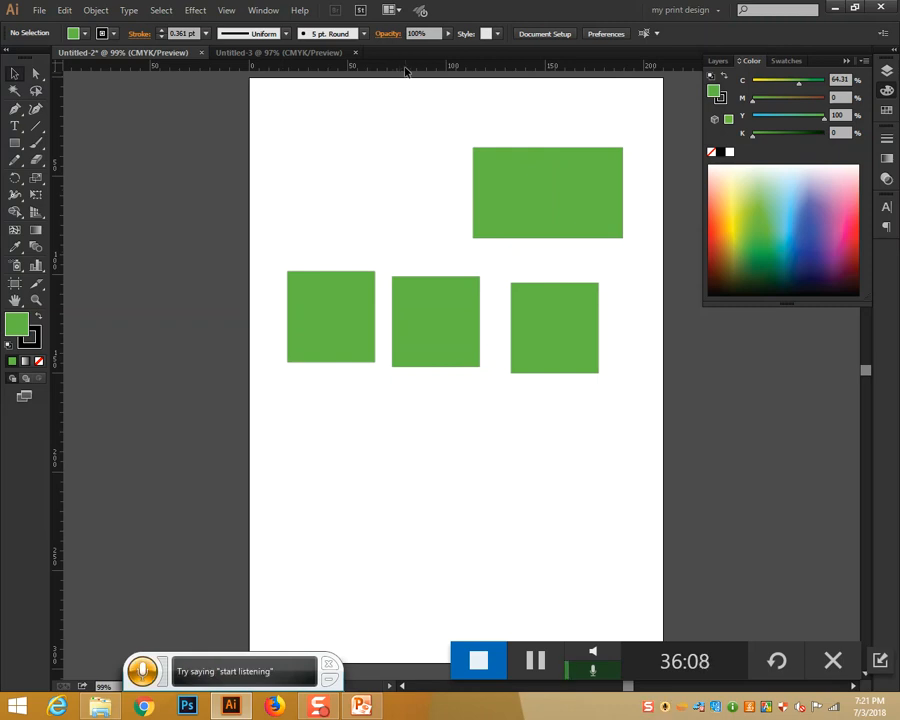
drag(405, 70, 393, 276)
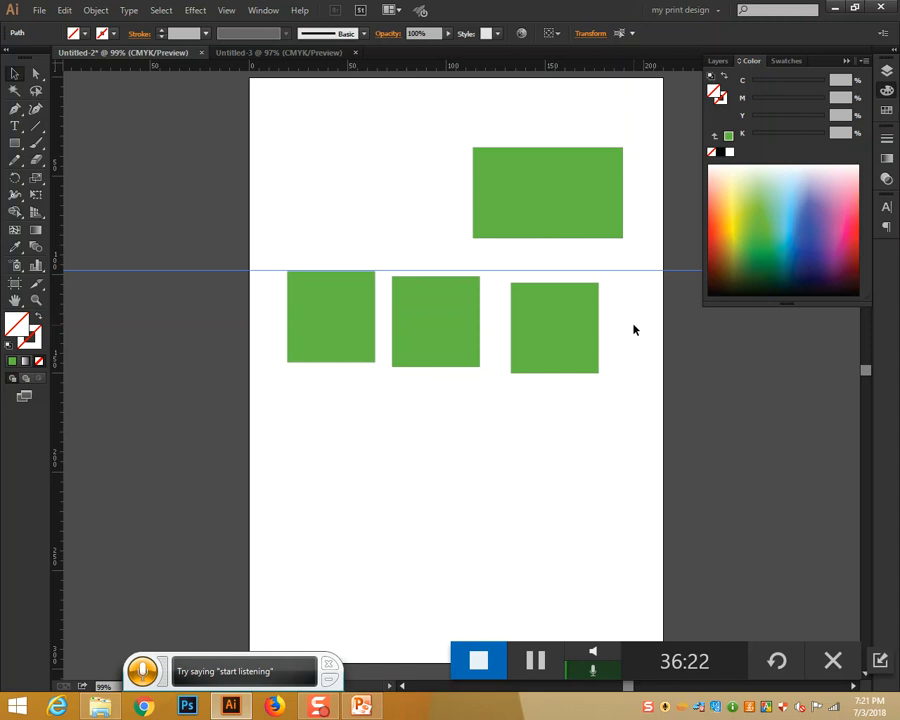
drag(516, 70, 510, 238)
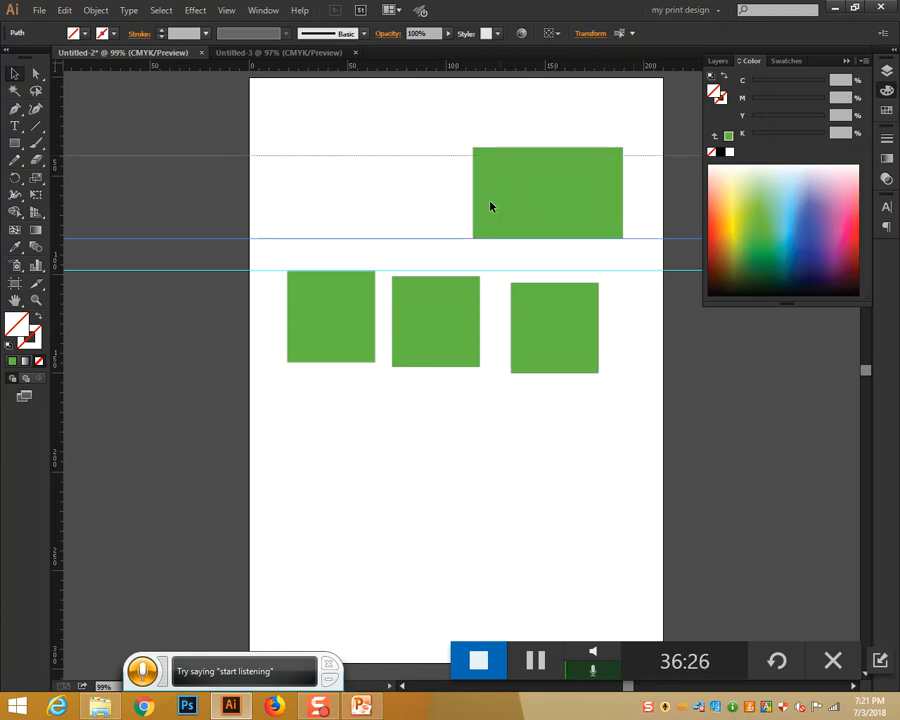
drag(474, 366, 474, 366)
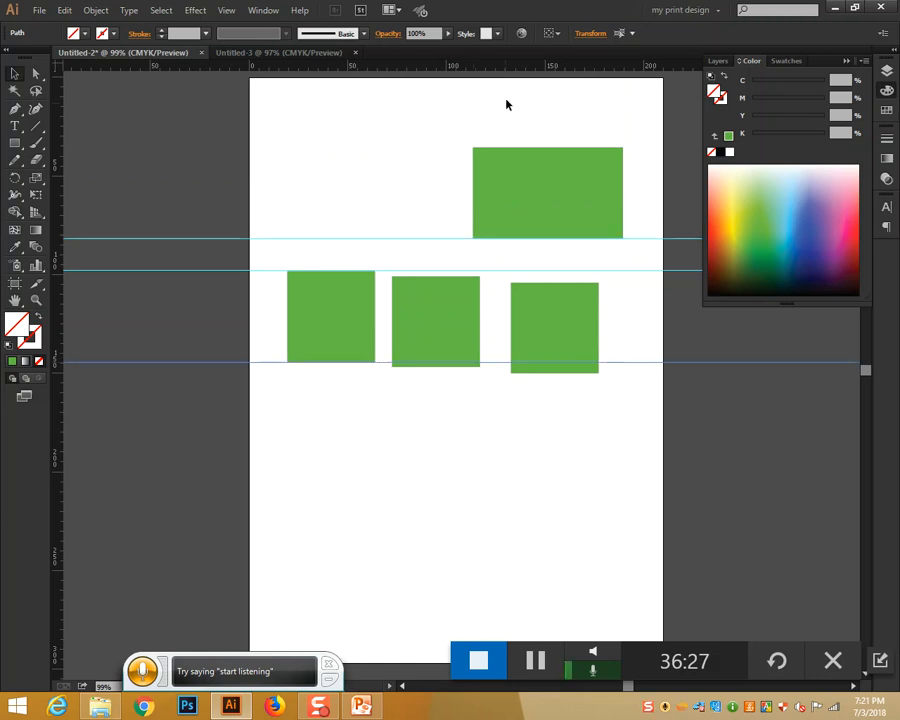
drag(495, 64, 466, 398)
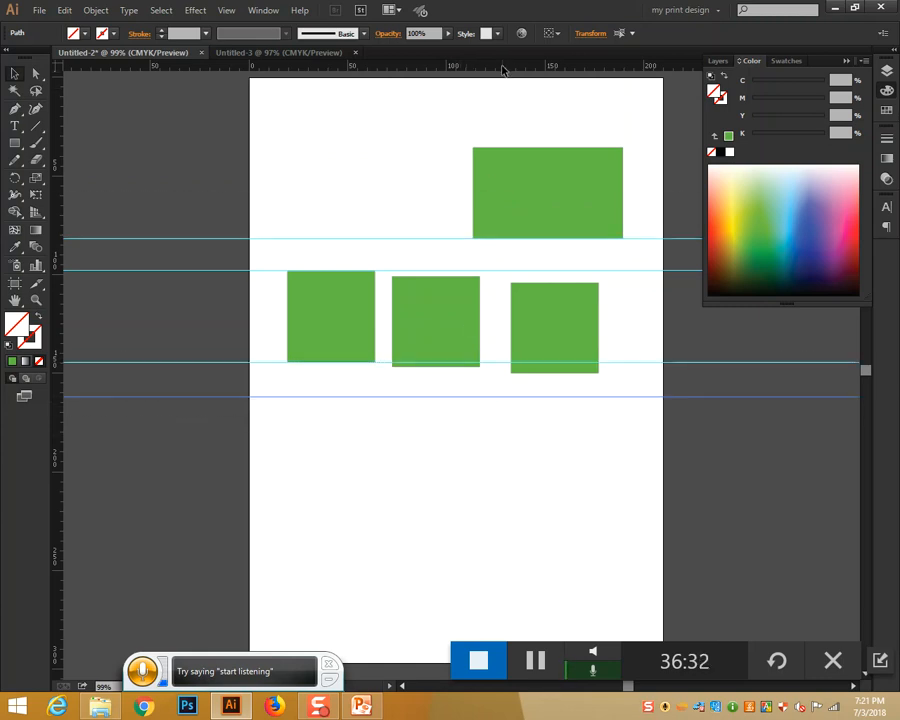
drag(503, 69, 506, 148)
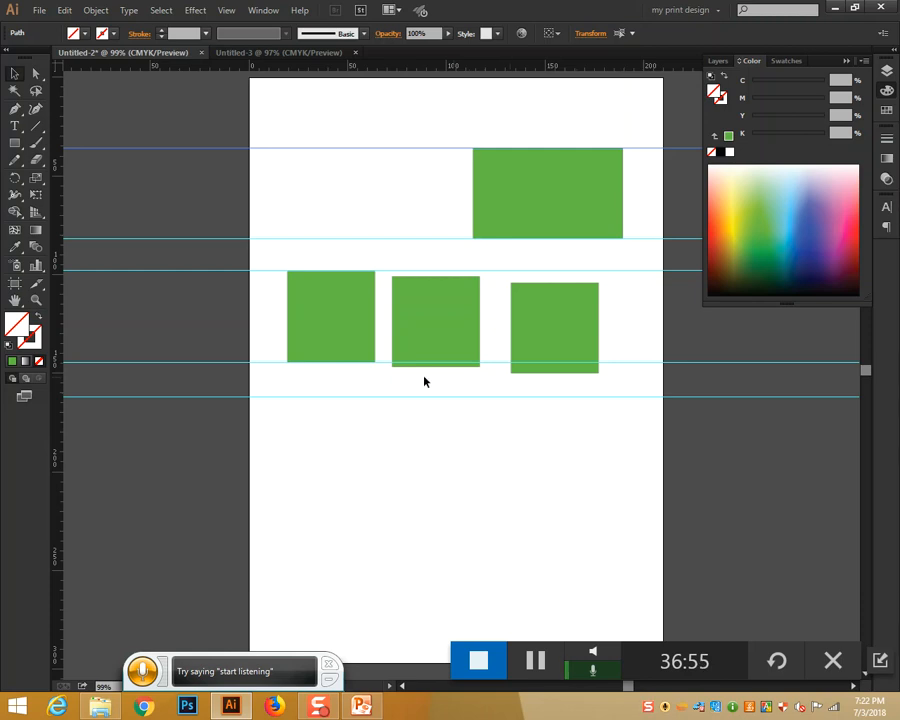
Place vertical guides along both side edges of the first square and the left edge of the middle square.
drag(60, 334, 287, 348)
drag(60, 324, 376, 355)
drag(57, 320, 391, 360)
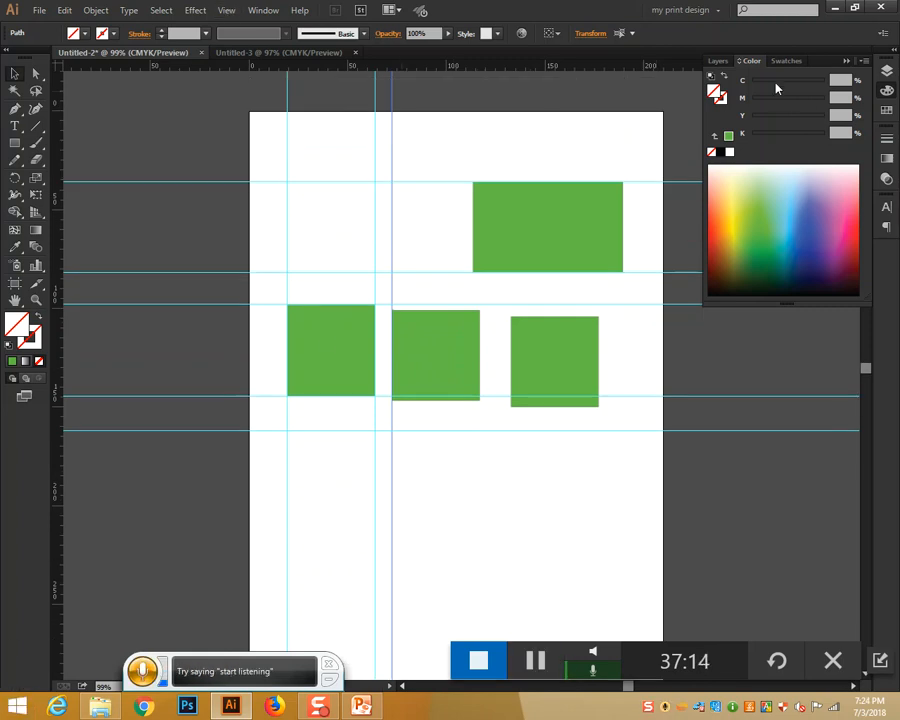
Try selecting the wide rectangle together with the nearby guides, deselect everything, and lock the guides.
drag(442, 128, 574, 306)
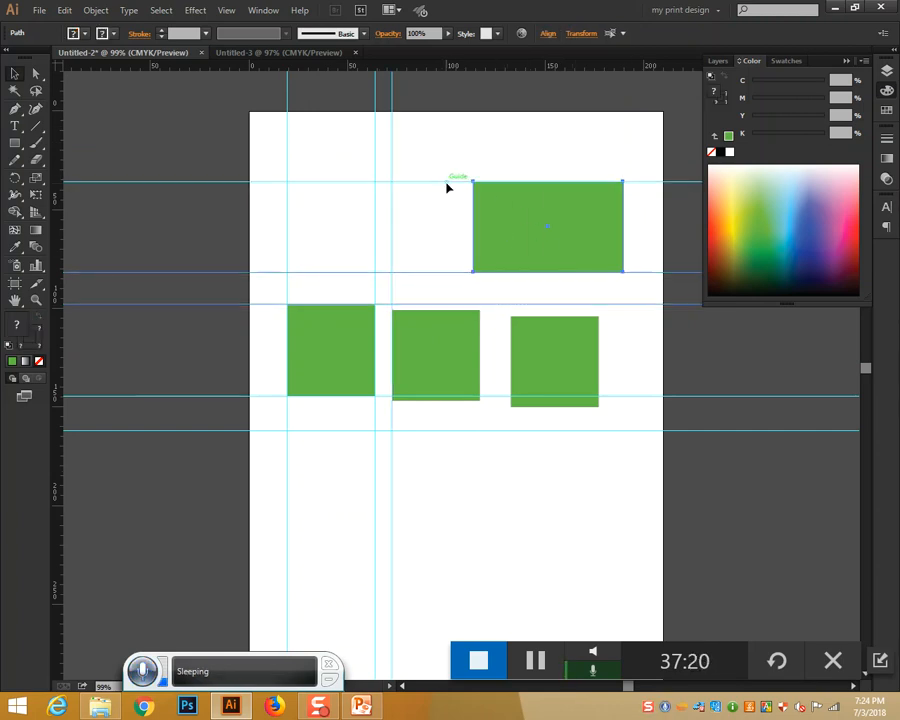
click(498, 145)
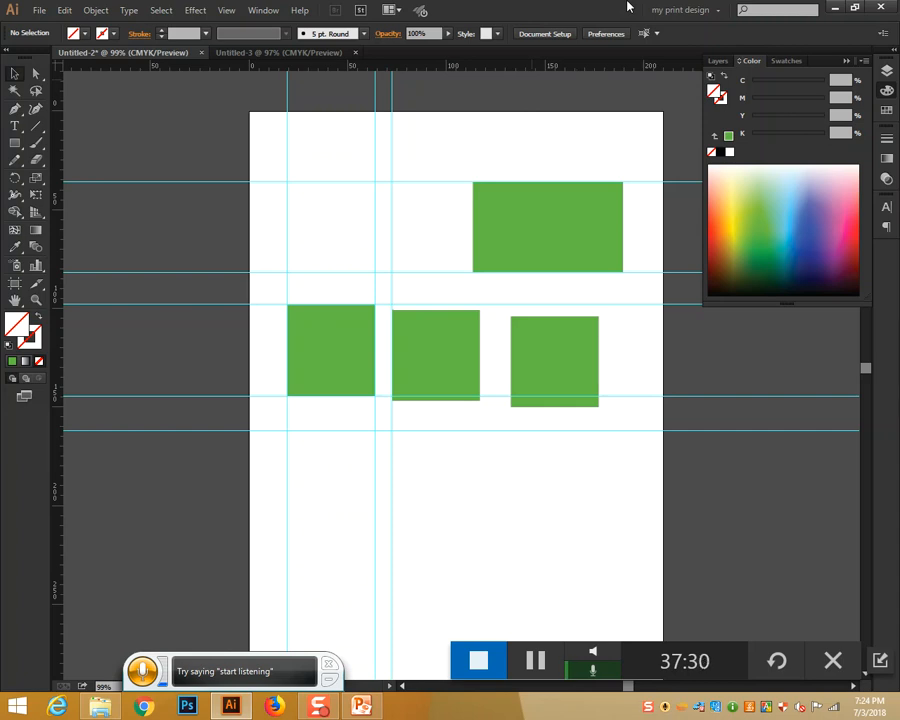
right_click(534, 131)
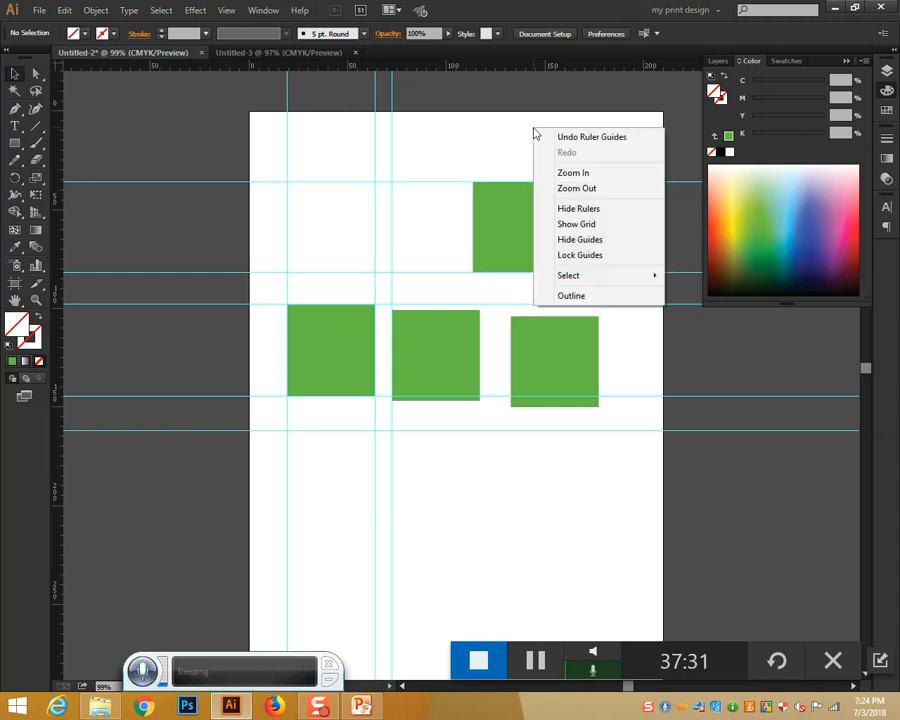
click(572, 256)
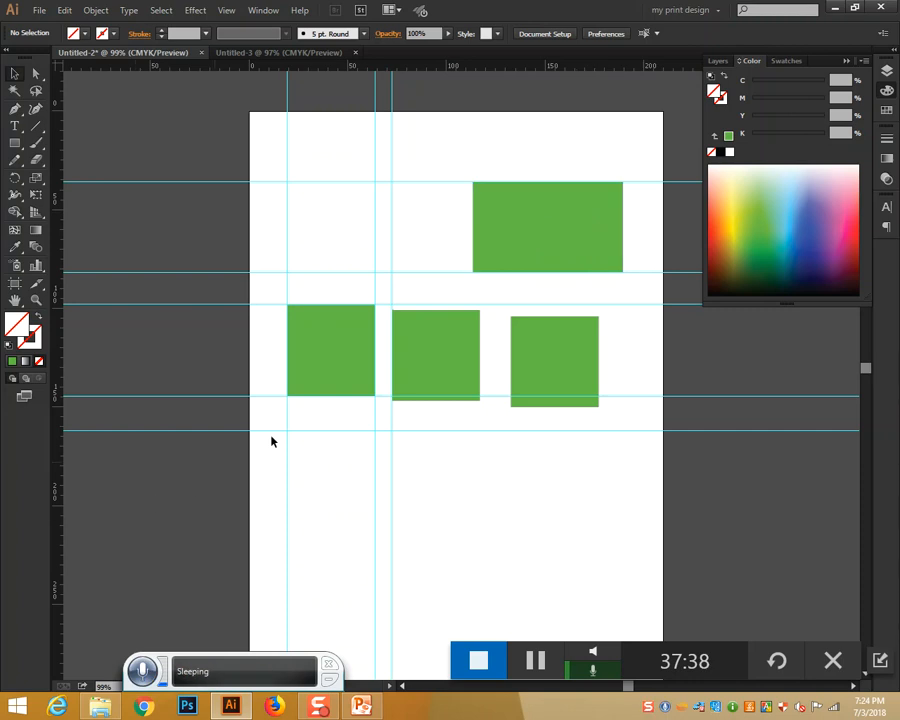
Select the wide rectangle and the third square together and shift them slightly to the right.
drag(510, 145, 602, 321)
drag(560, 231, 420, 219)
drag(433, 219, 552, 205)
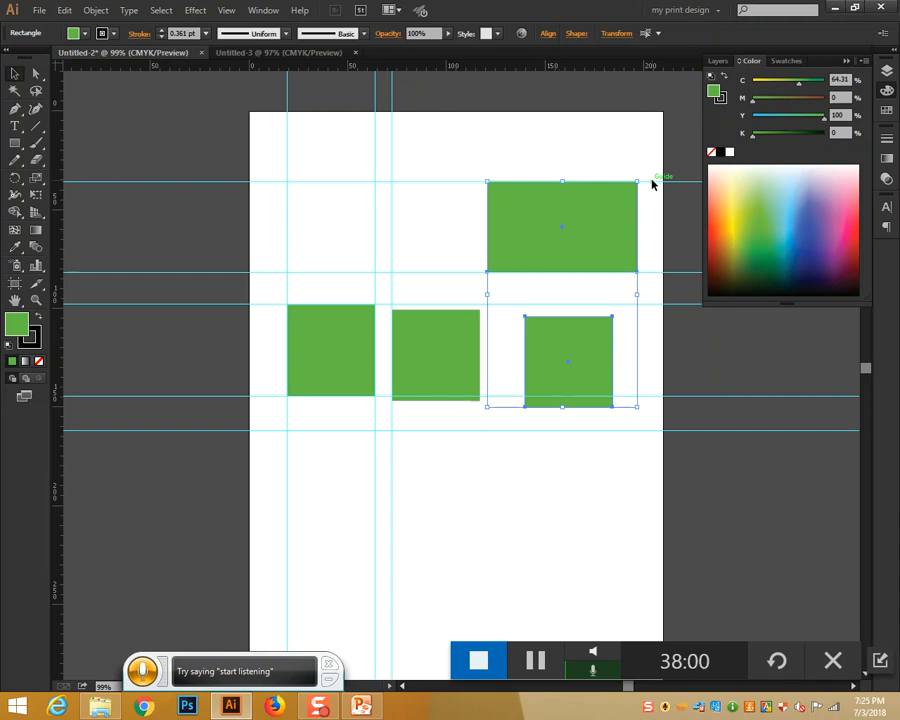
Check the guide options for the empty canvas to see whether the guides are locked.
right_click(604, 160)
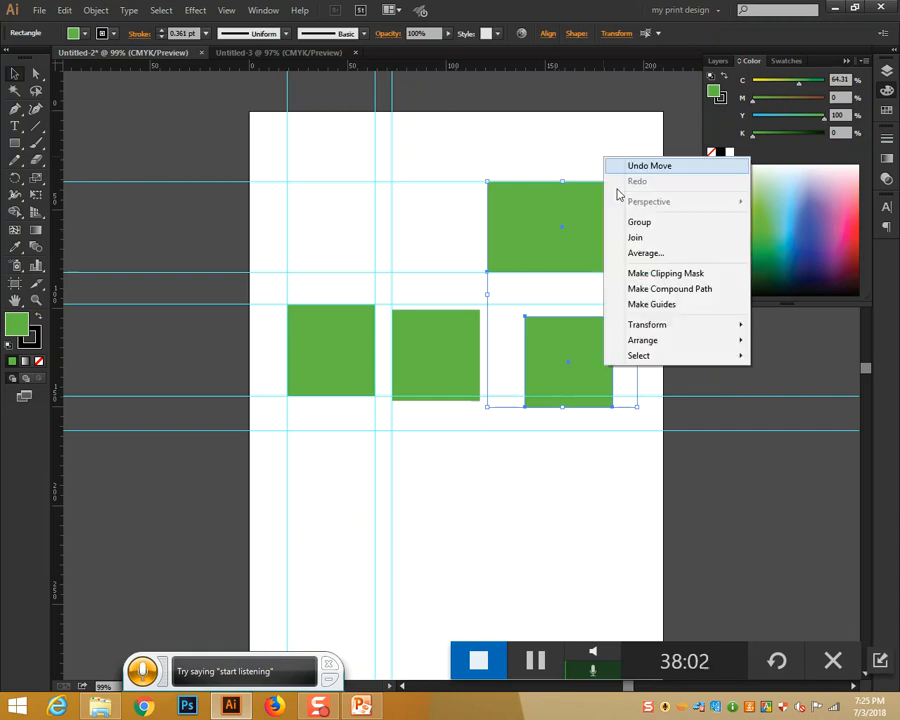
click(502, 150)
right_click(503, 148)
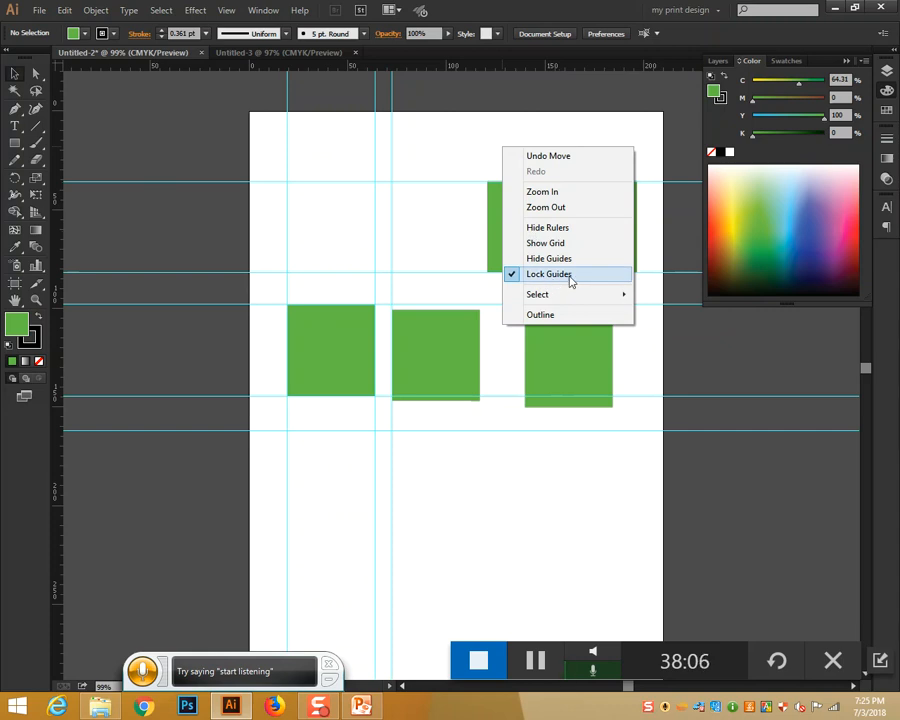
click(518, 127)
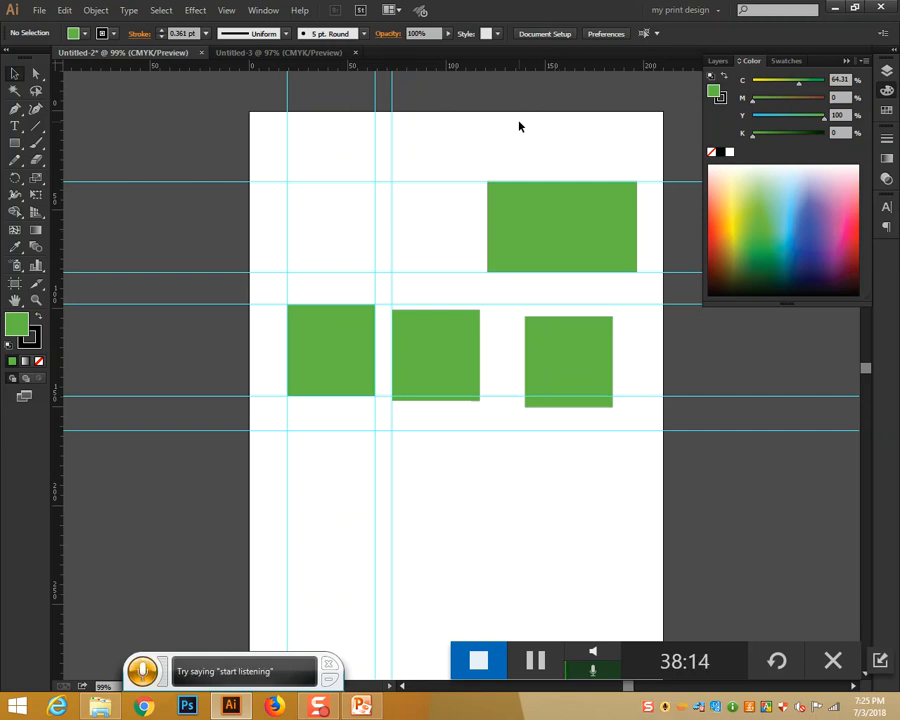
right_click(519, 126)
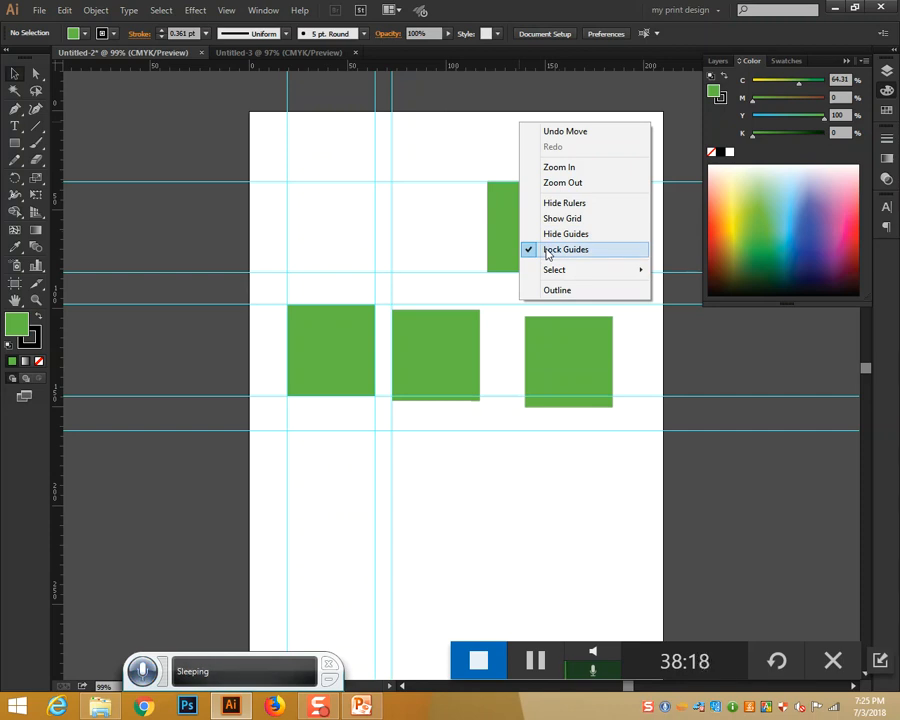
click(475, 154)
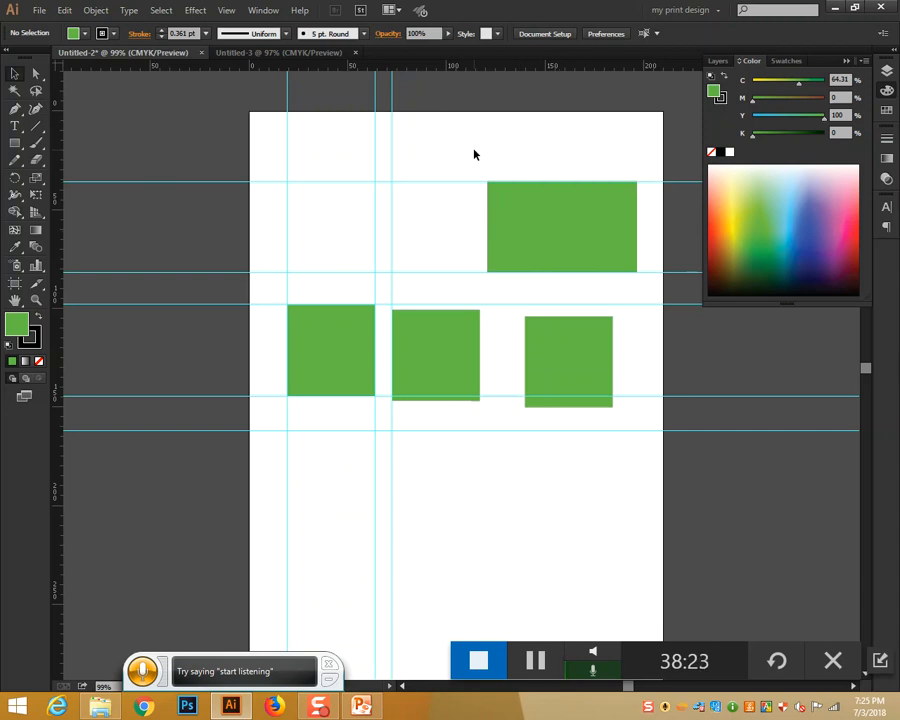
Try selecting all artwork across the locked guides, and deselect everything.
drag(273, 176, 636, 422)
click(636, 422)
key(ctrl+a)
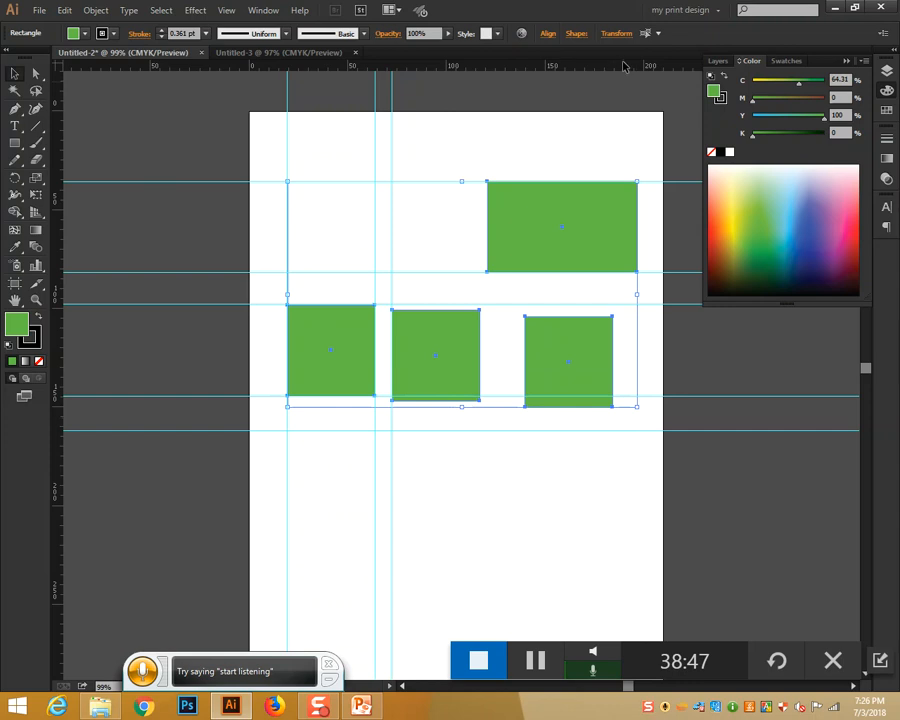
click(491, 158)
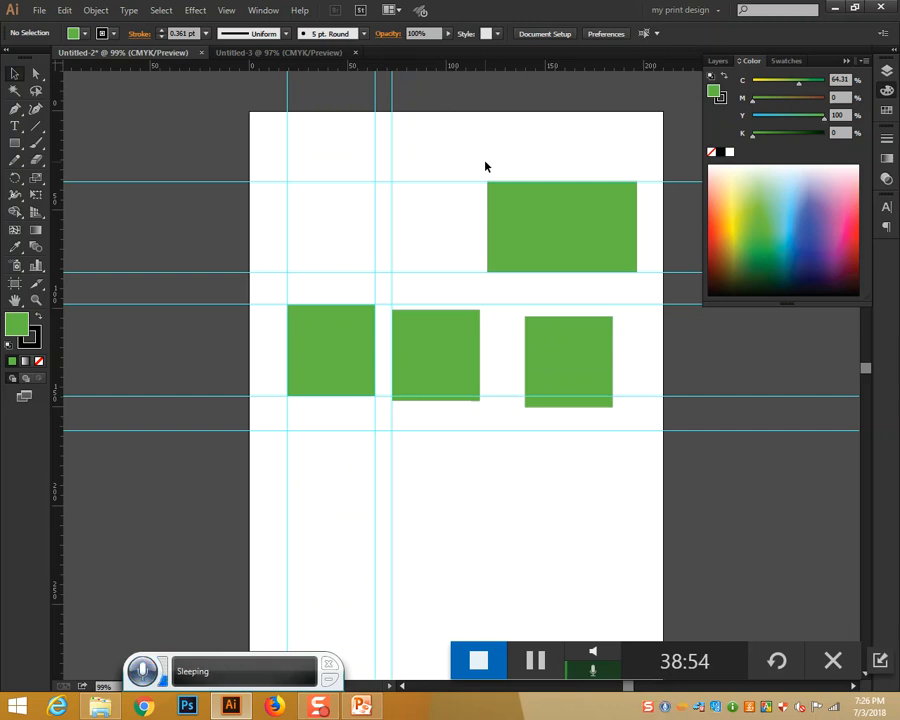
Move the middle and third squares so they align with the horizontal guides along the first square's edges.
mouse_move(447, 318)
mouse_down()
mouse_move(450, 309)
mouse_move(446, 318)
mouse_up()
mouse_move(558, 344)
mouse_down()
mouse_move(546, 330)
mouse_move(551, 345)
mouse_up()
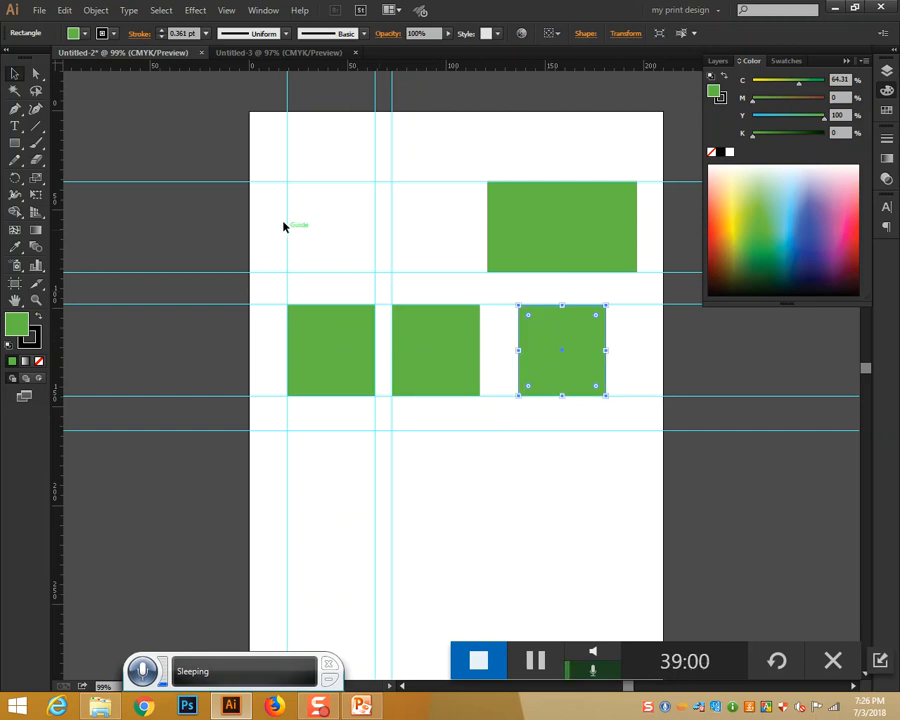
Hide all guides on the page and show them again.
right_click(487, 154)
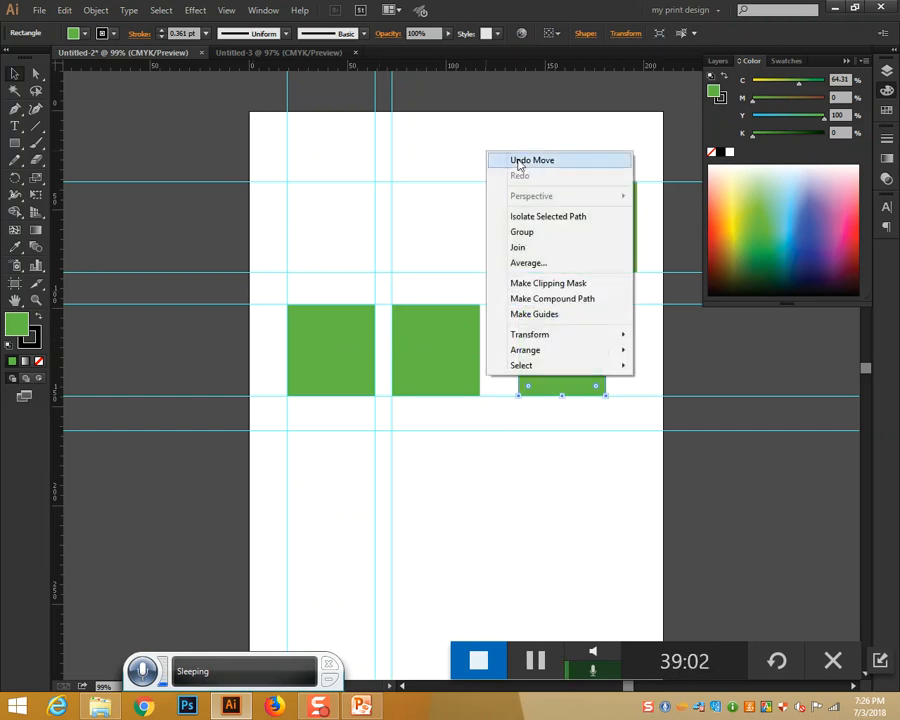
click(452, 150)
right_click(452, 150)
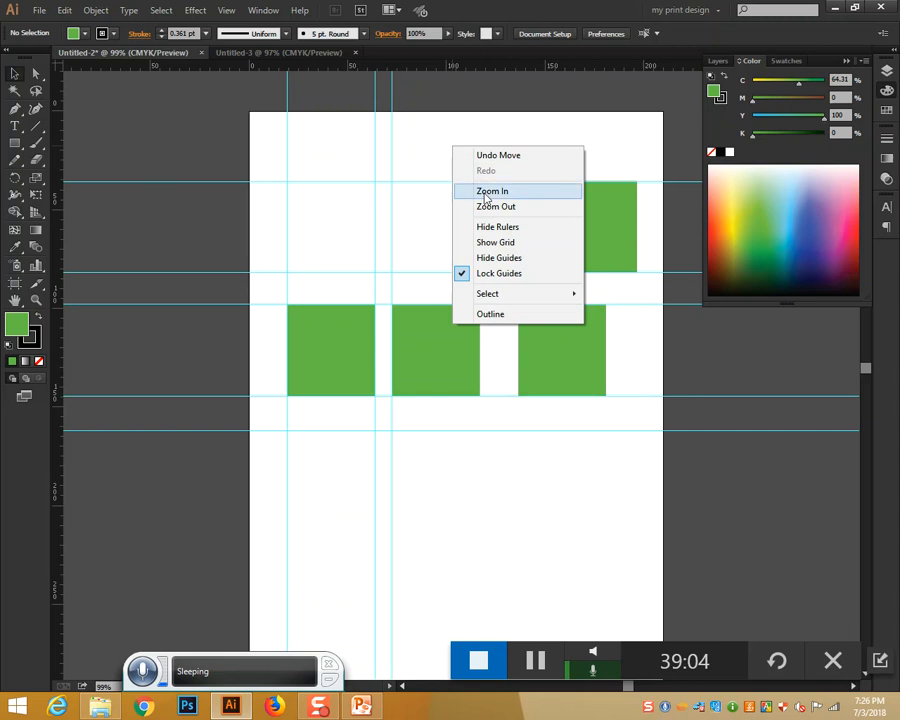
click(499, 258)
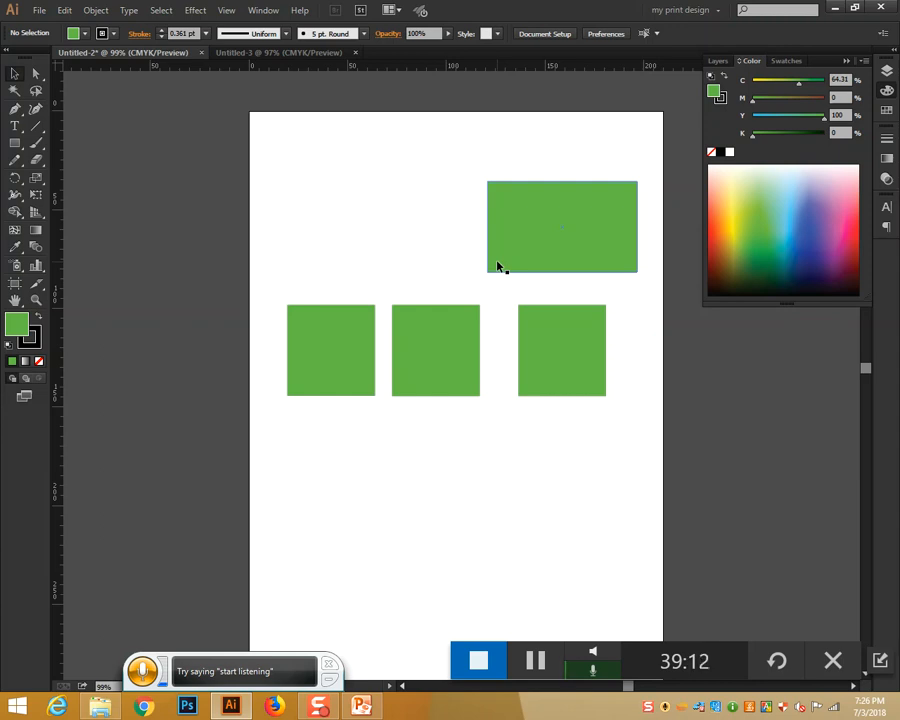
right_click(393, 214)
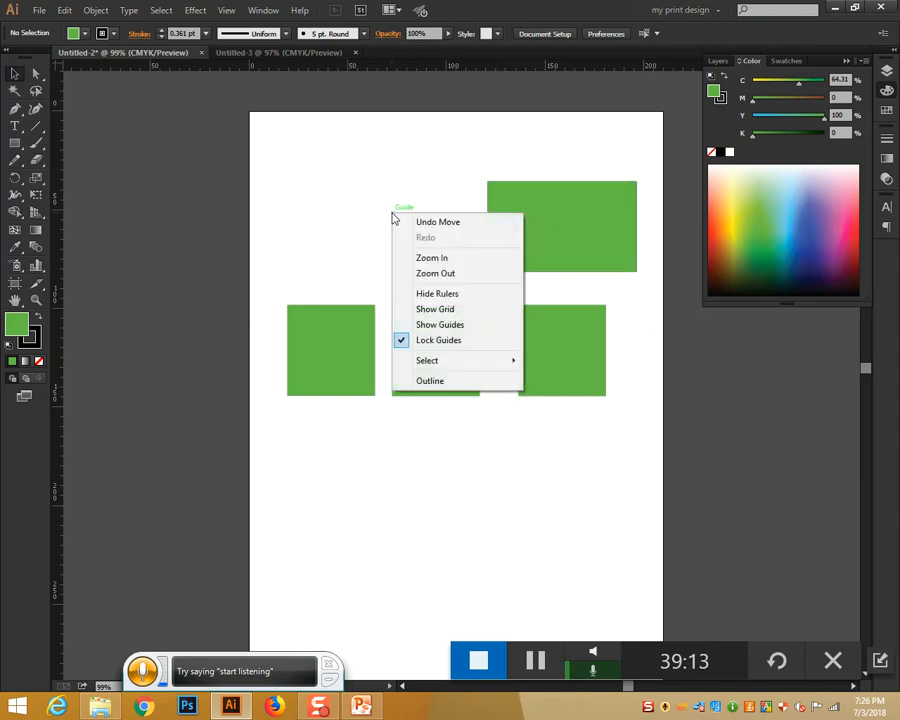
click(425, 325)
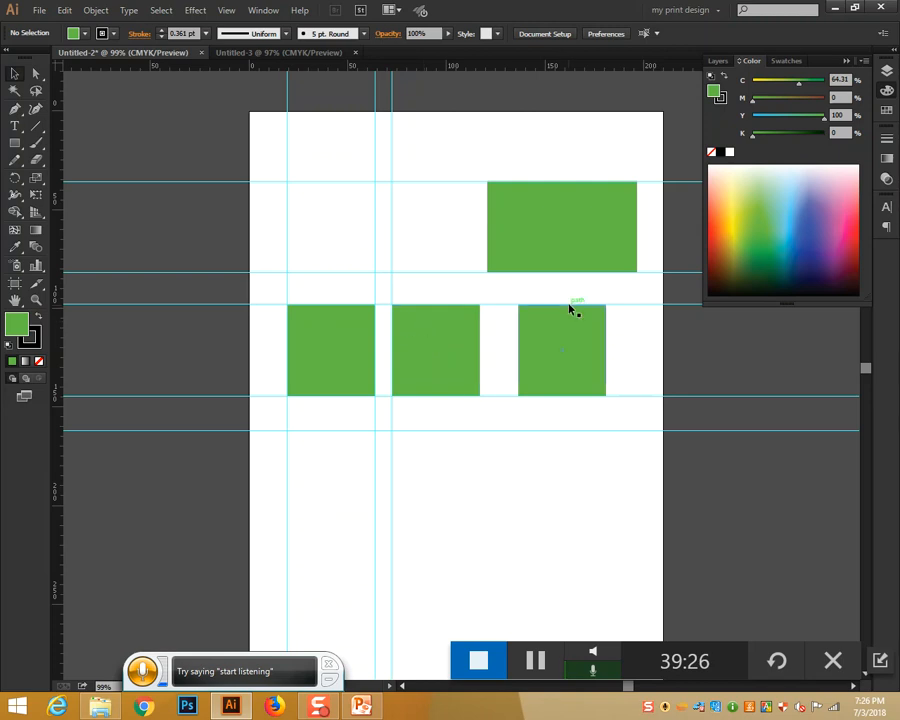
Unlock the guides and delete all the horizontal ones.
right_click(573, 140)
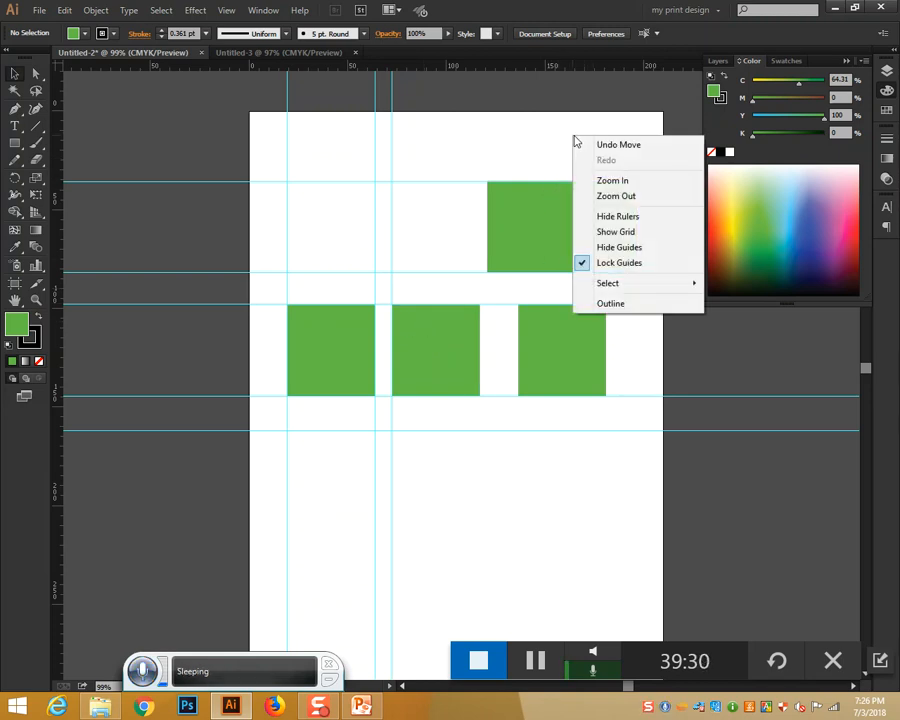
click(610, 265)
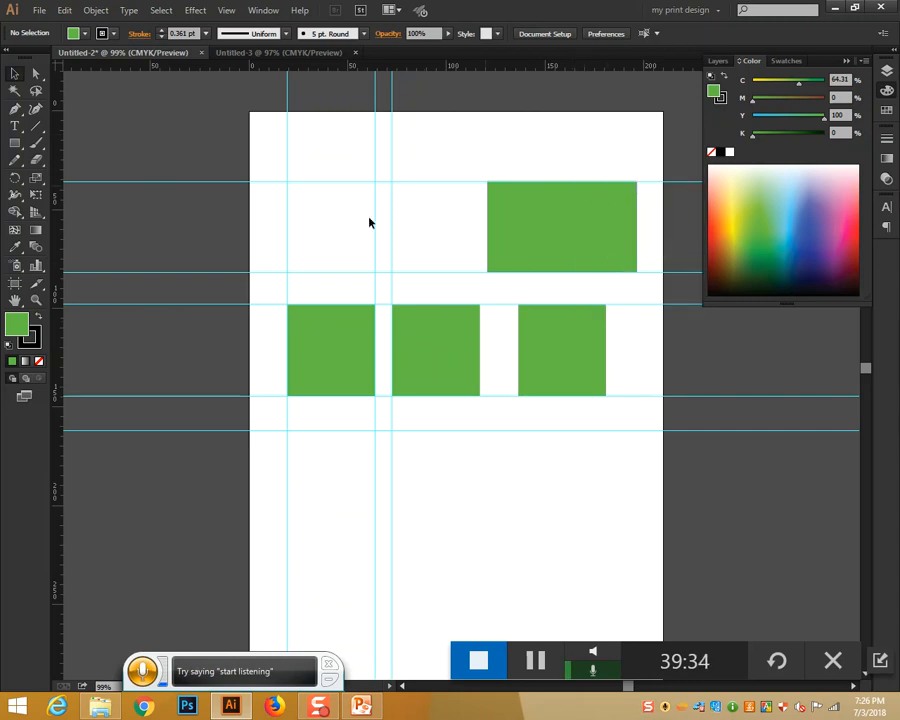
drag(88, 127, 179, 465)
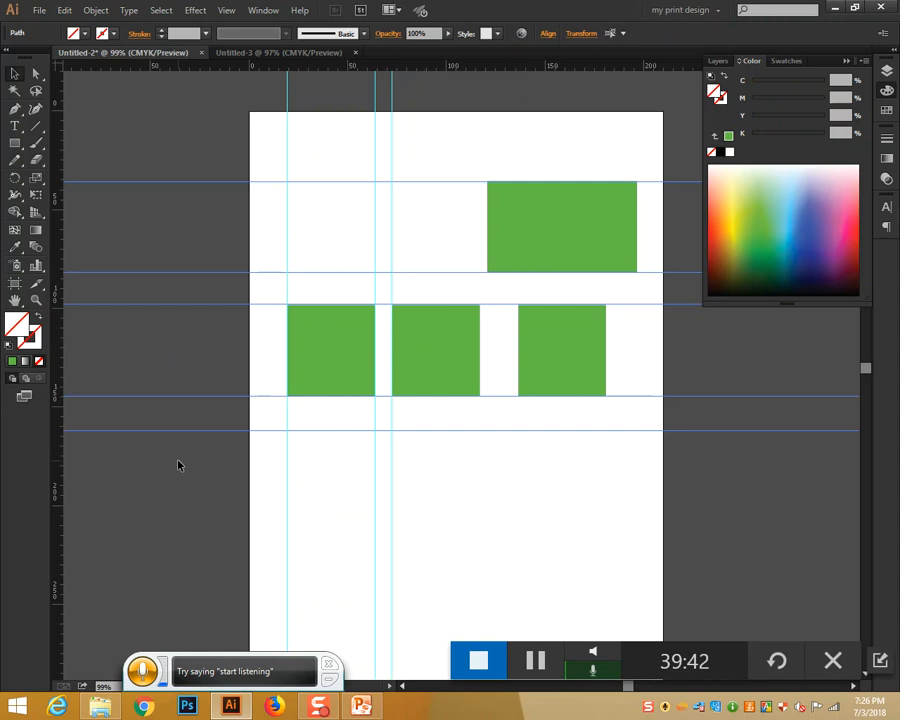
key(Delete)
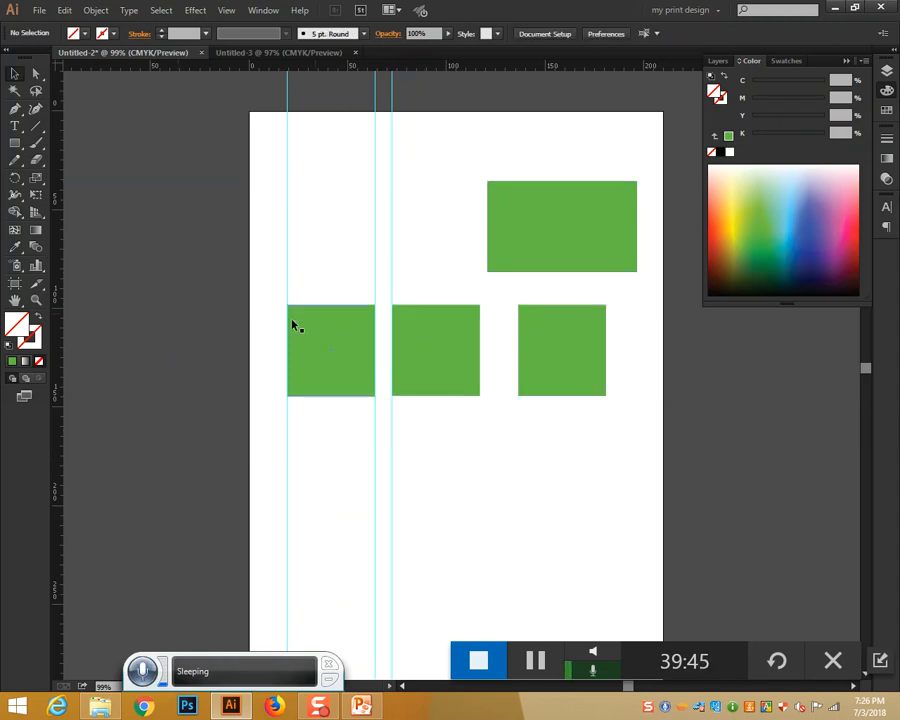
Delete the three vertical guides around the first and middle squares.
scroll(313, 250, up, 2)
drag(464, 128, 174, 163)
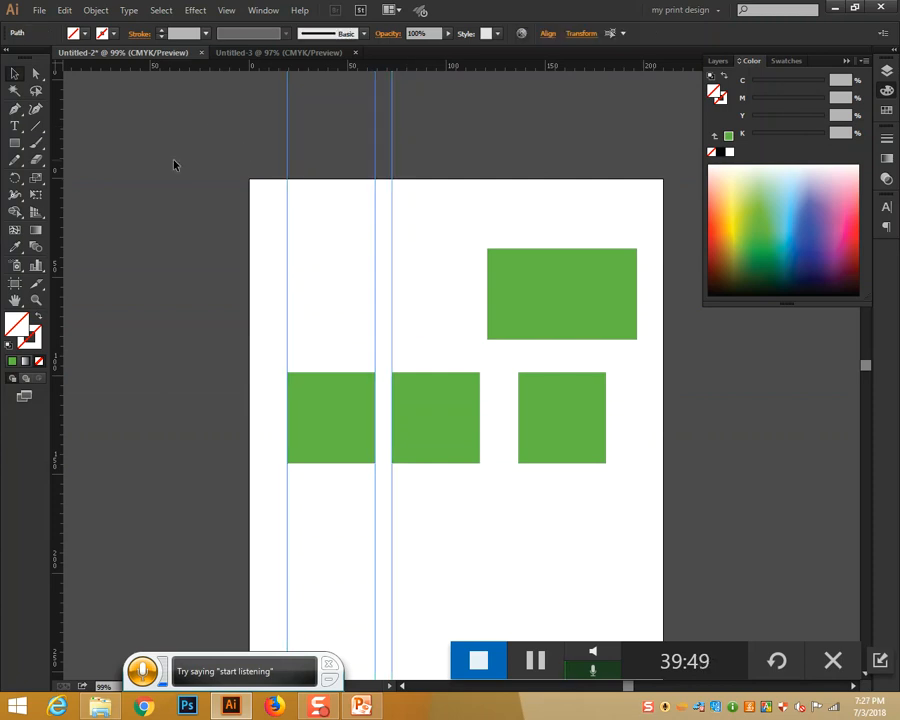
key(Delete)
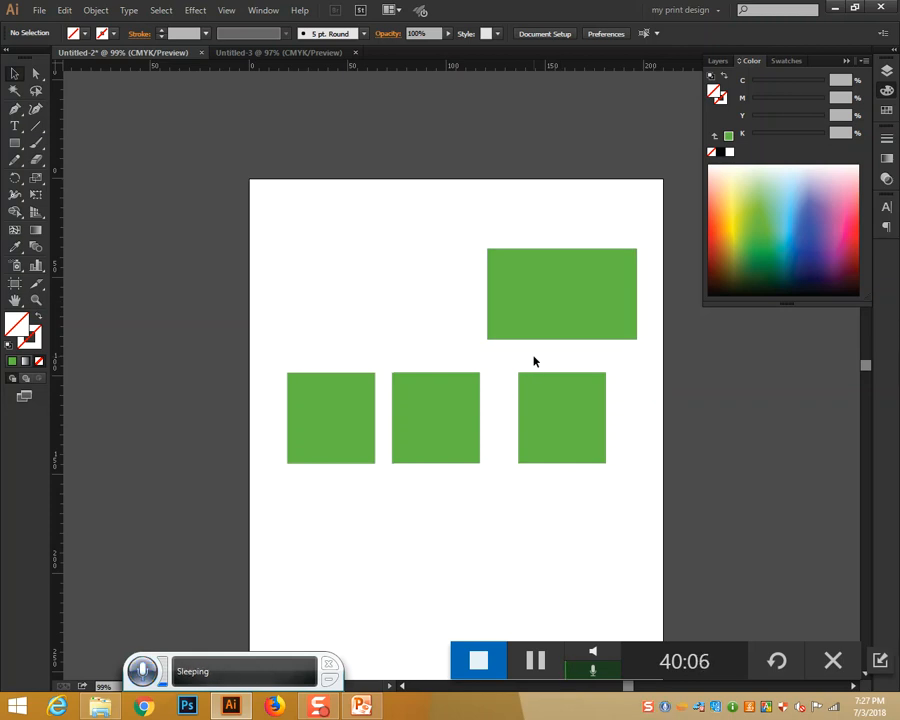
Delete the wide green rectangle and the three green squares from the page.
right_click(603, 215)
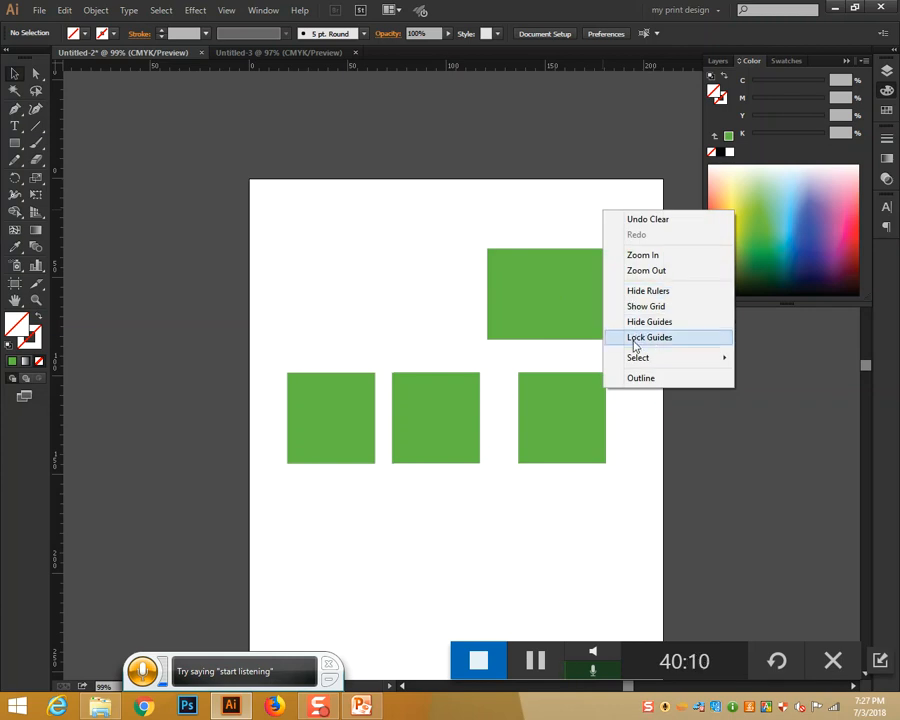
click(838, 432)
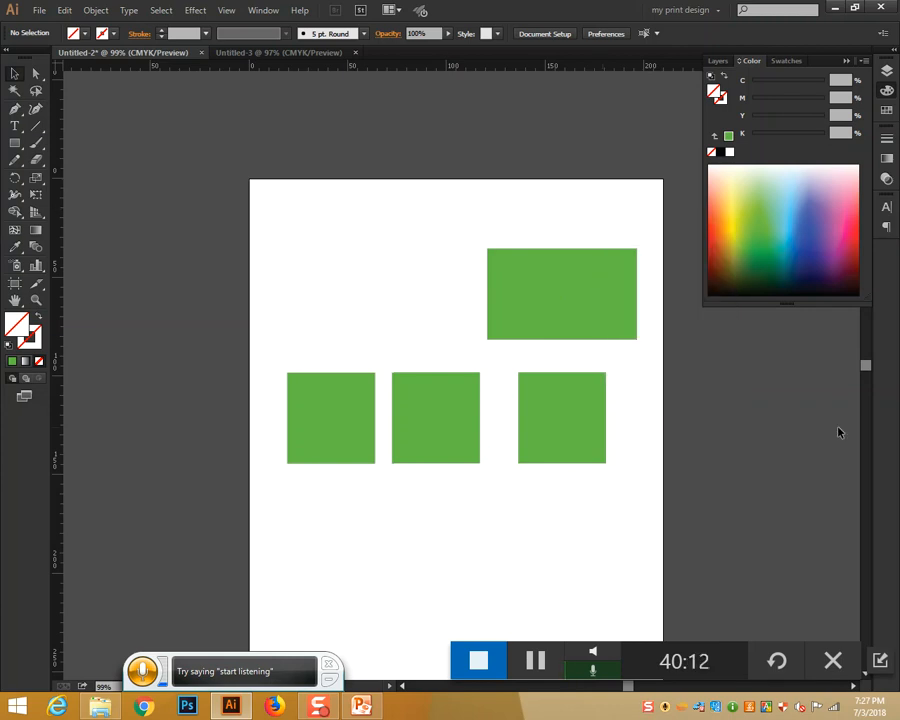
drag(300, 249, 621, 494)
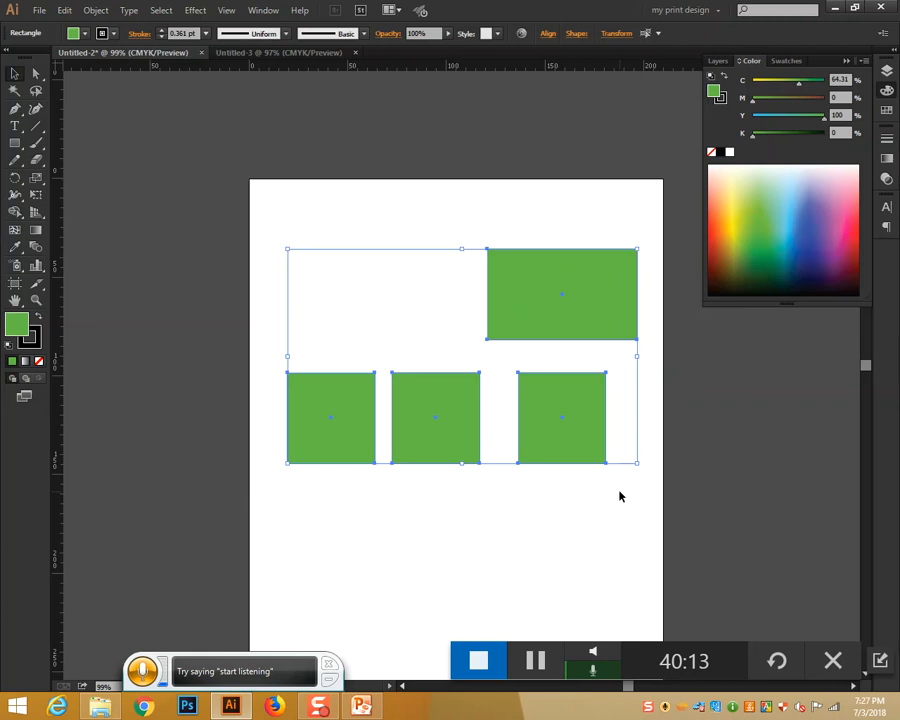
key(Delete)
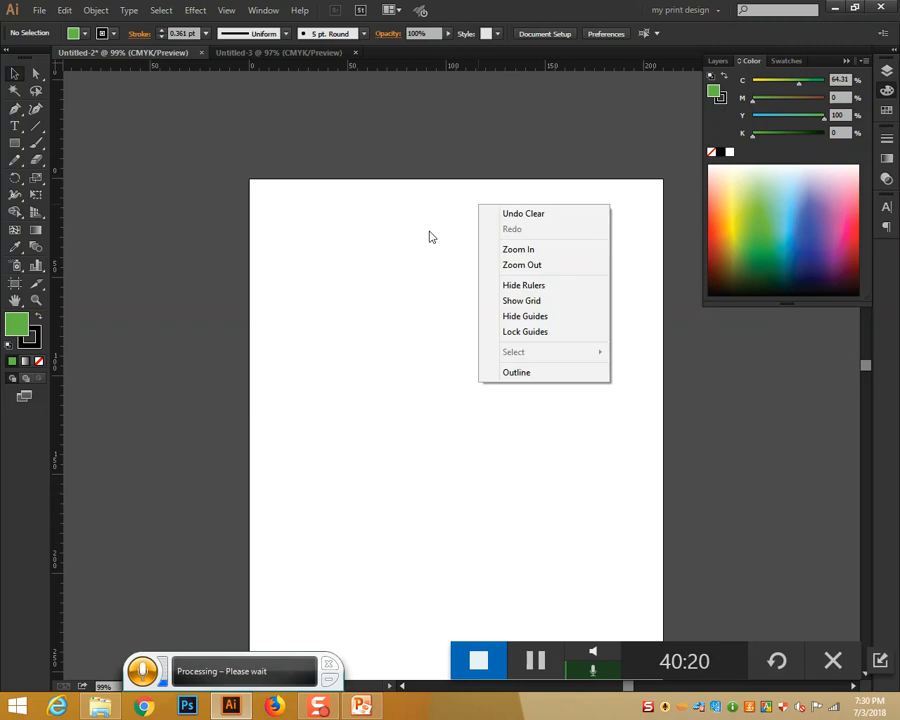
Lock guides, place two horizontal guides across the empty page, and try to select them.
click(546, 333)
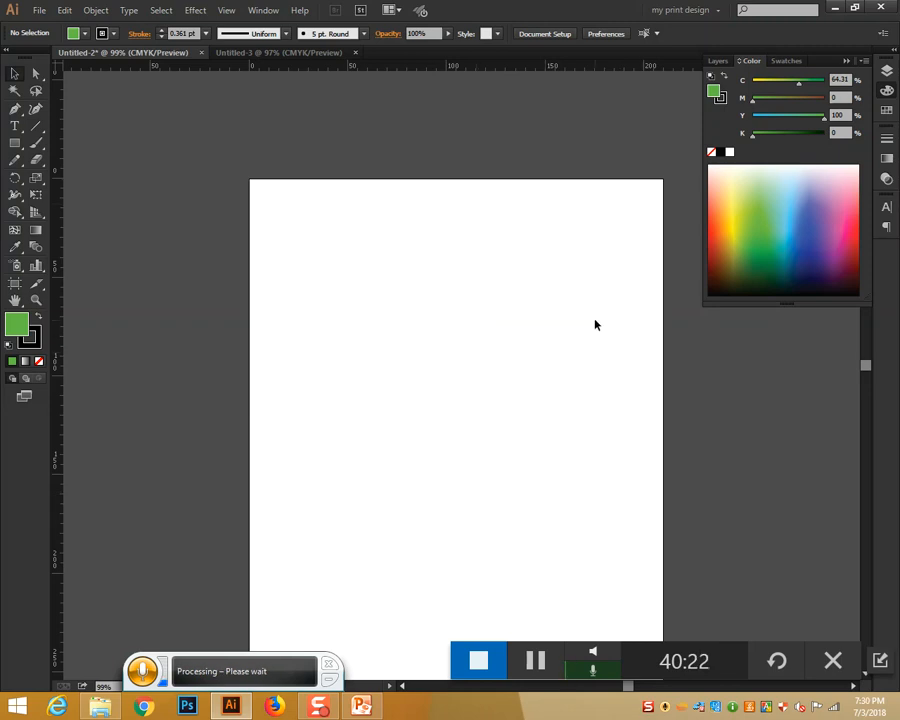
scroll(595, 325, down, 1)
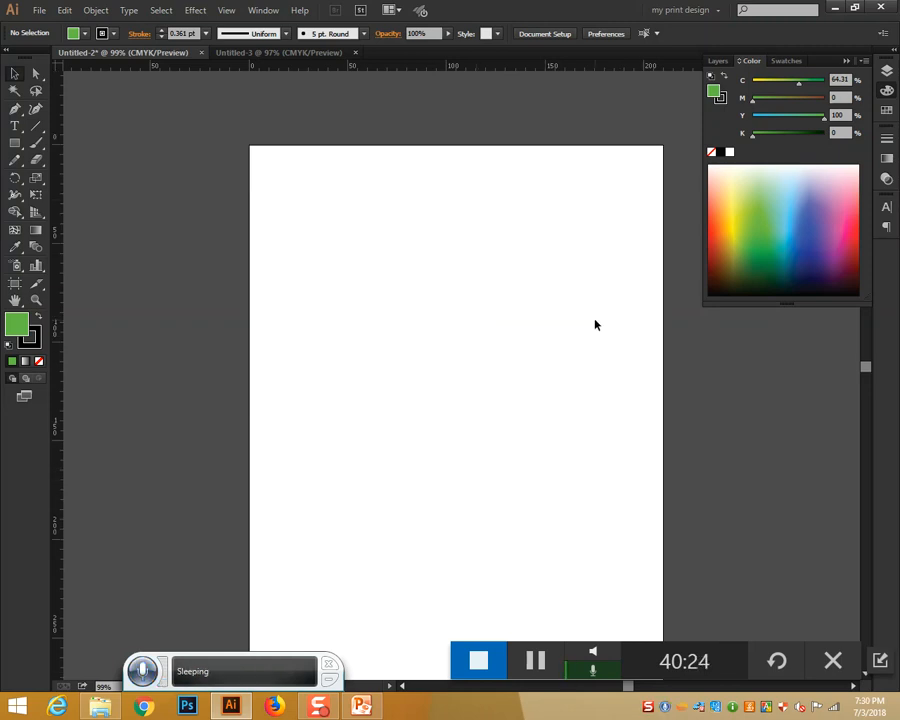
drag(516, 66, 528, 296)
drag(536, 70, 516, 368)
drag(460, 209, 525, 455)
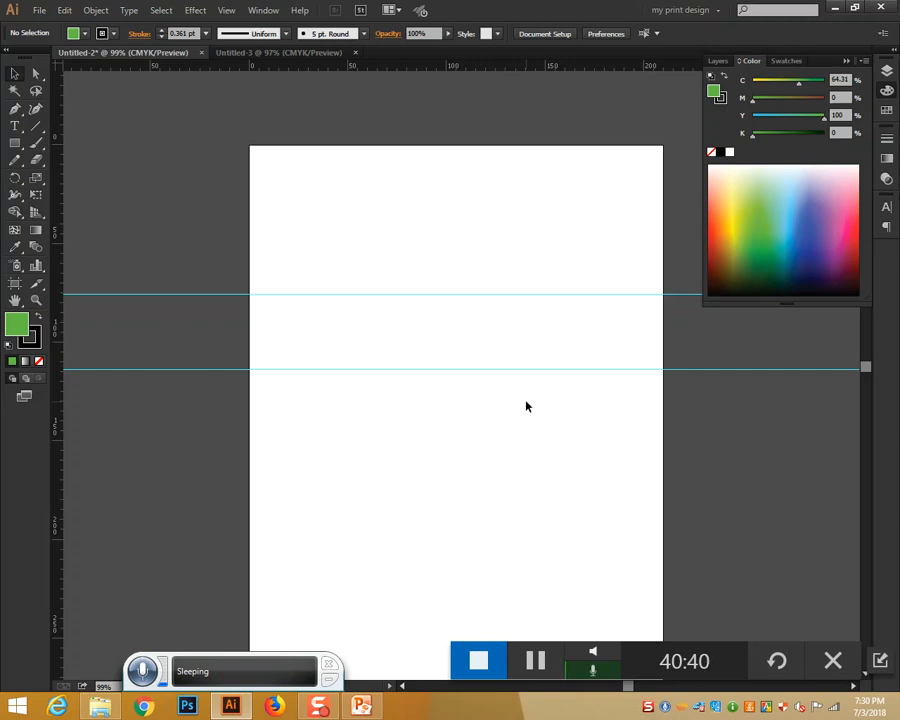
Unlock the guides and delete both horizontal guides from the empty page.
right_click(635, 239)
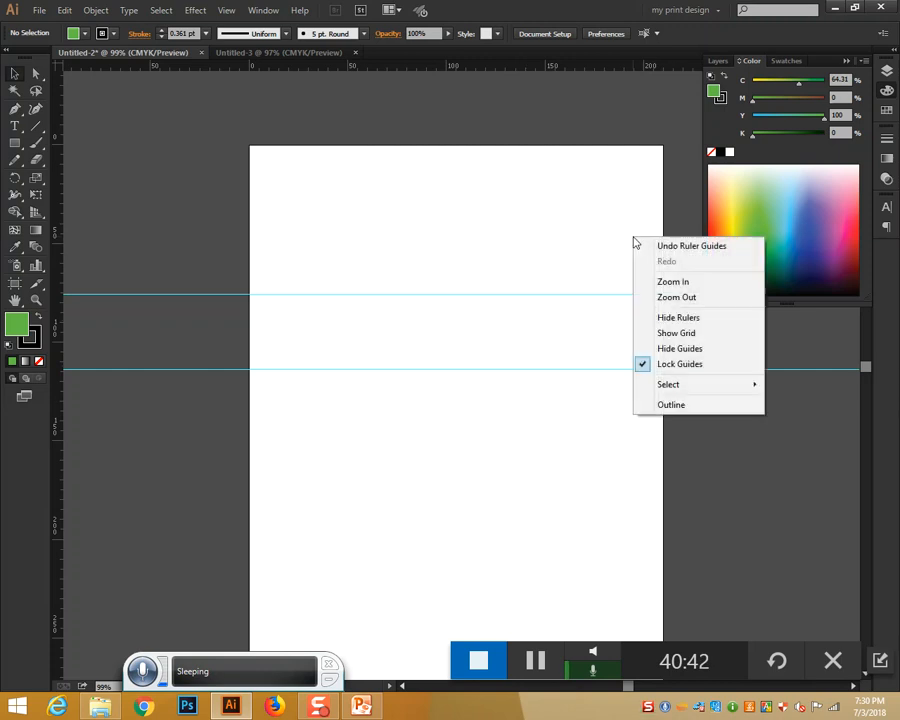
click(669, 364)
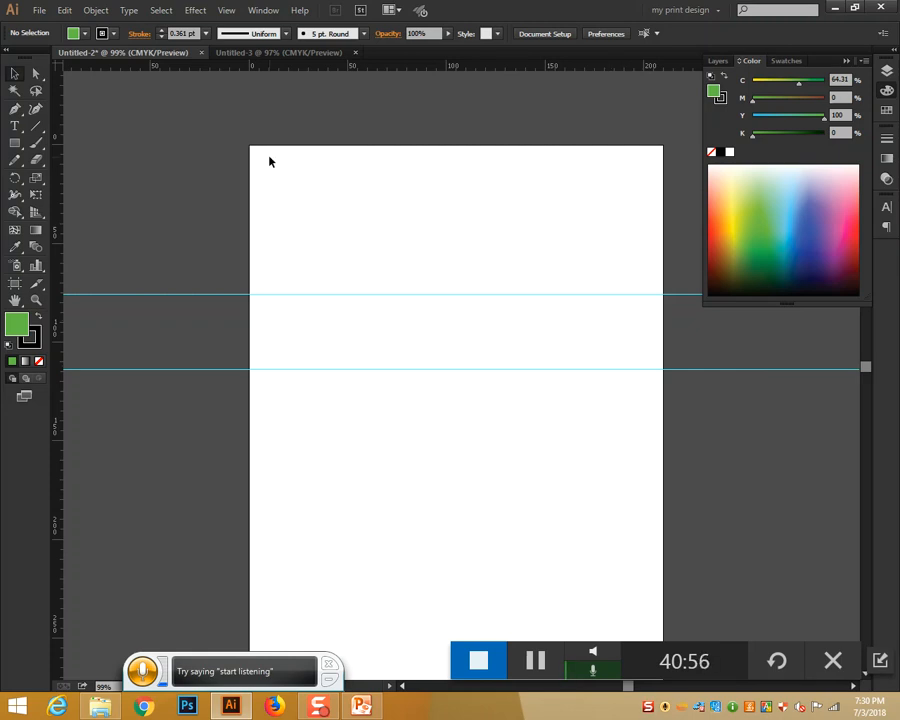
drag(360, 259, 454, 502)
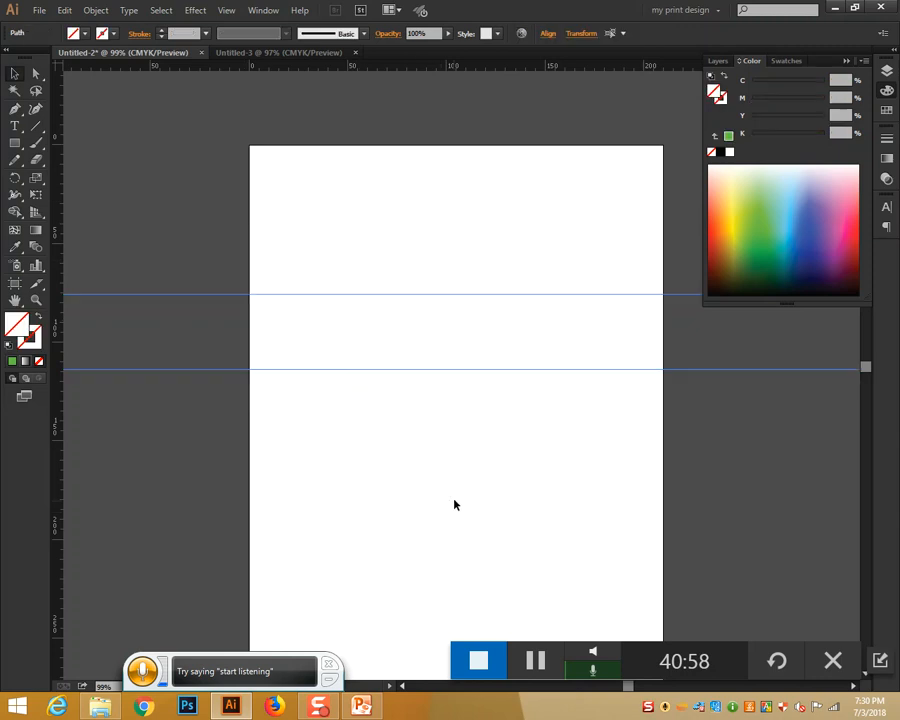
key(Delete)
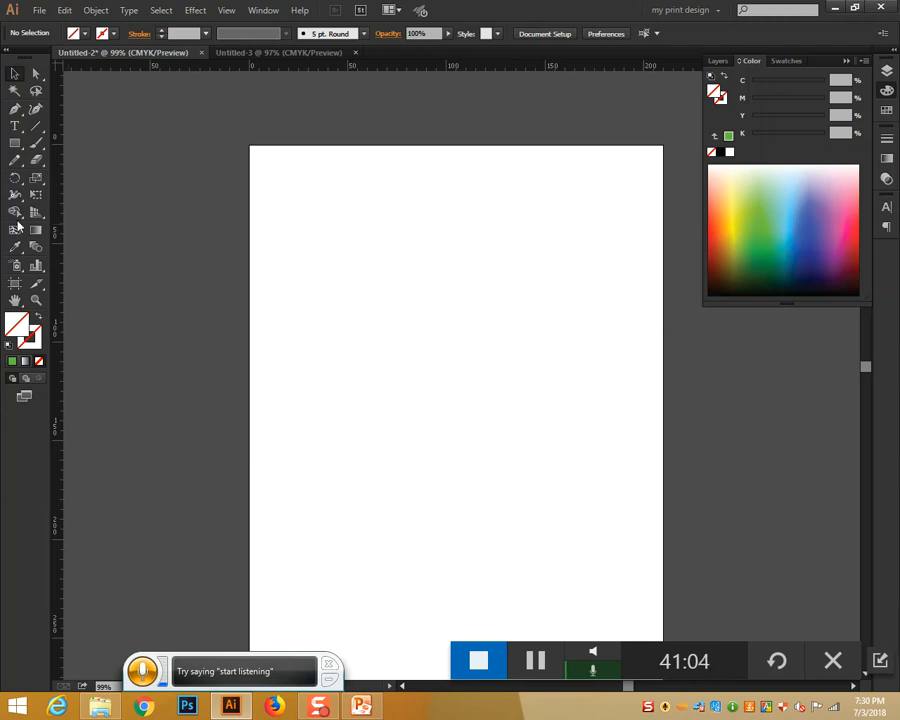
Draw a large rectangle, centre it on the page, and fill it with blue (C 77.65, M 27.45, Y 0, K 0).
click(15, 146)
mouse_move(368, 326)
mouse_down()
mouse_move(599, 554)
mouse_move(627, 558)
mouse_up()
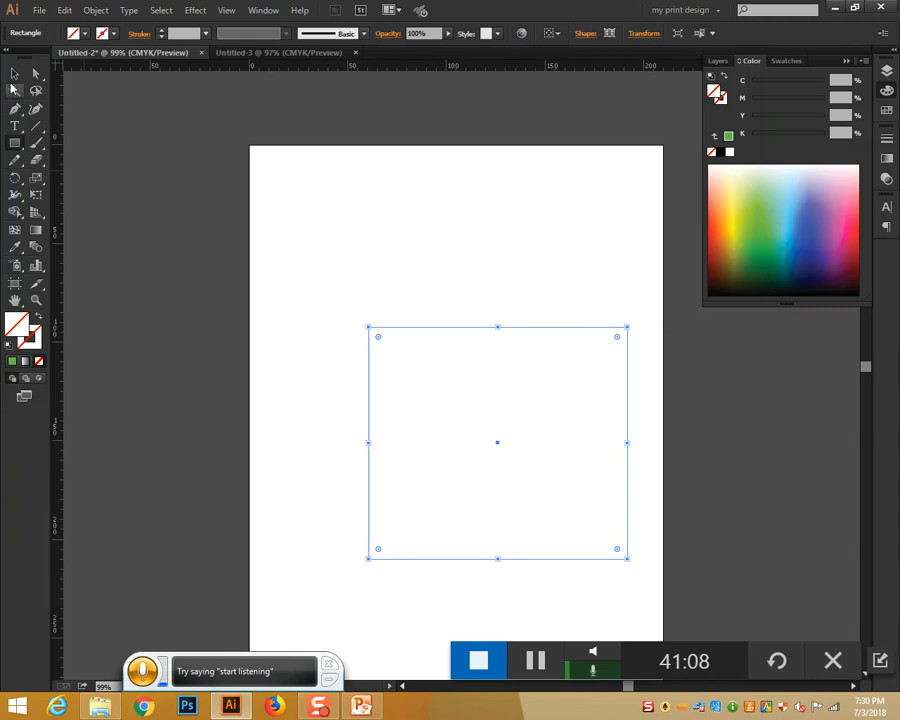
drag(529, 328, 489, 285)
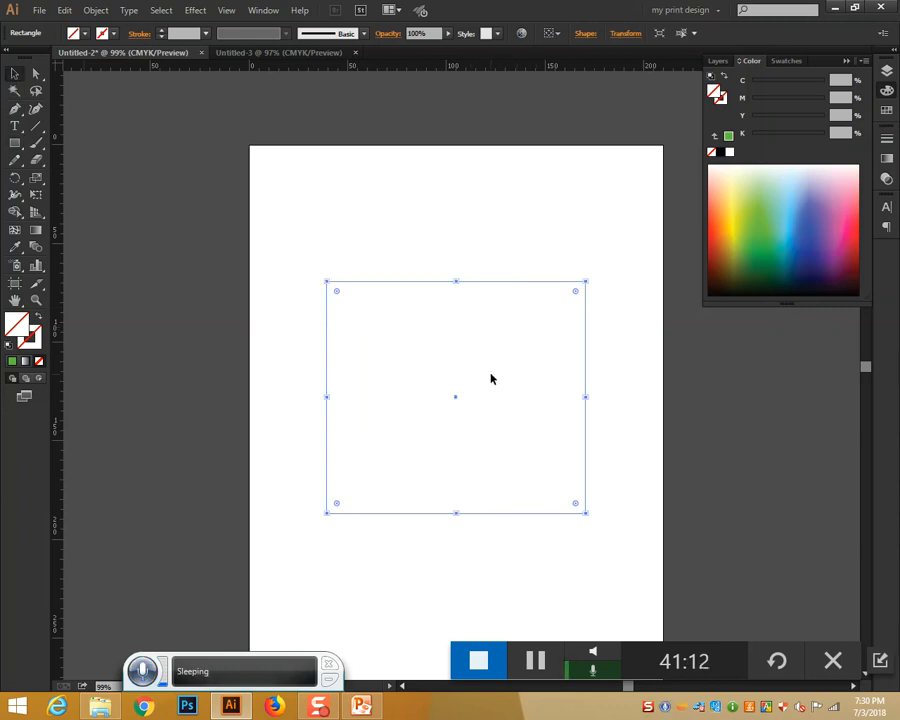
click(797, 233)
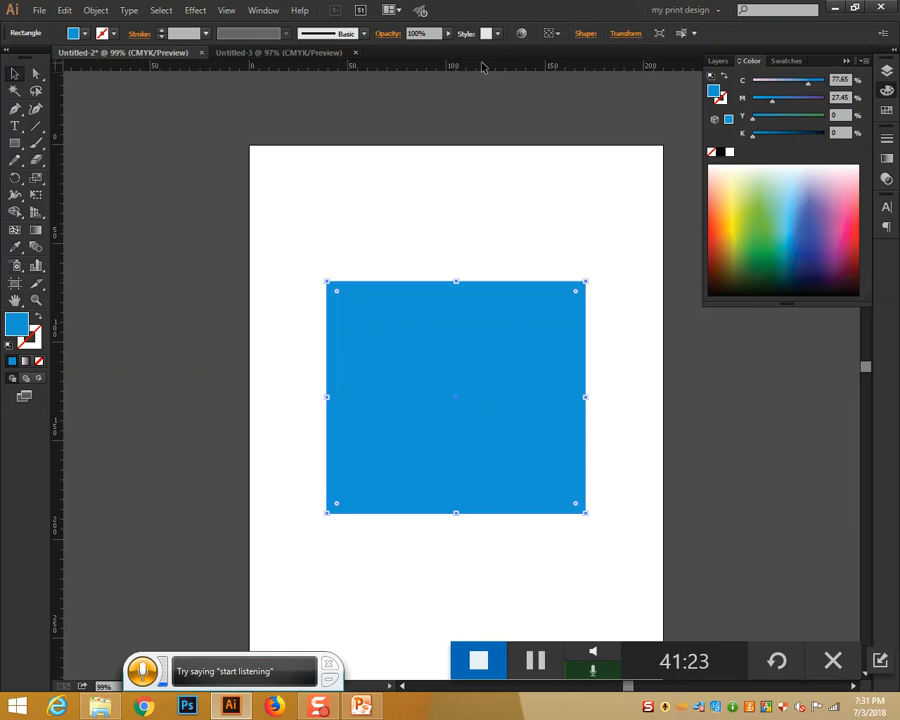
Place a horizontal guide through the centre of the blue rectangle.
drag(482, 66, 500, 400)
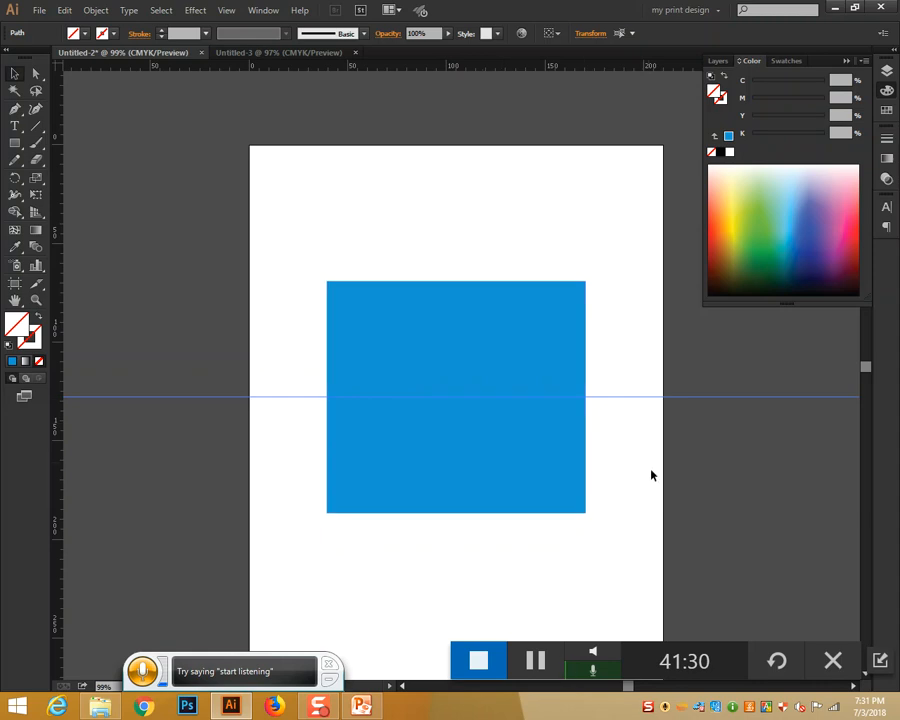
Align the horizontal guide exactly with the midpoint anchor on the blue rectangle's right edge.
key(ctrl+equal)
key(ctrl+equal)
key(ctrl+equal)
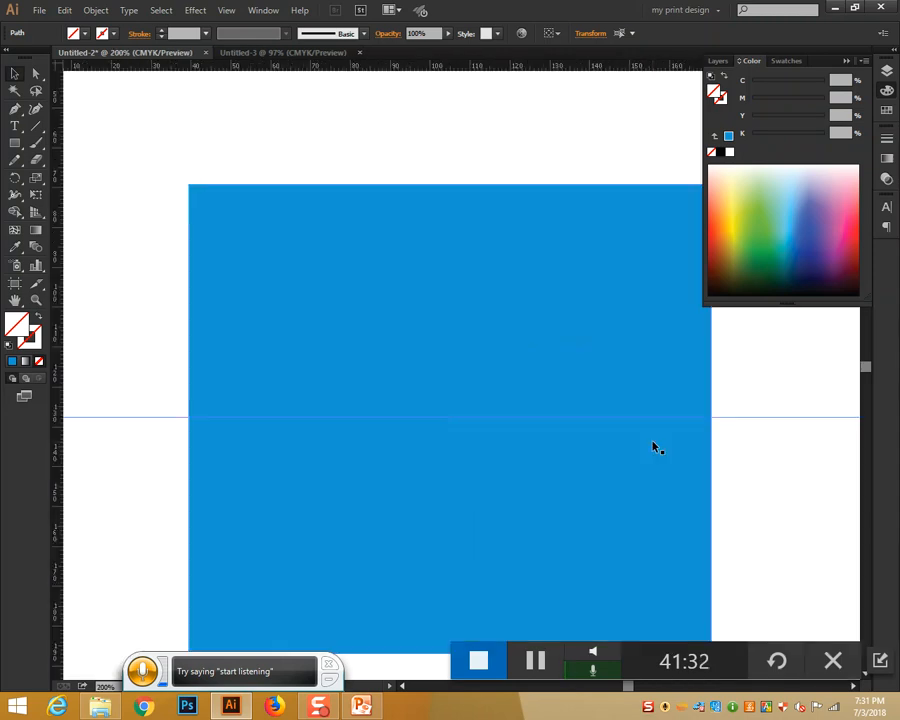
click(492, 243)
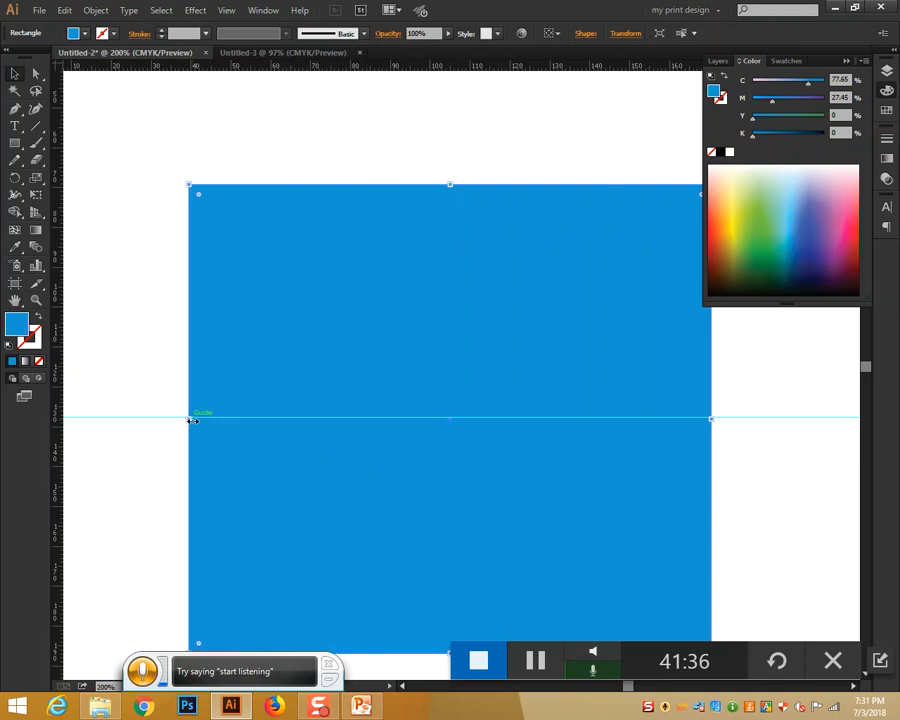
key(ctrl+equal)
key(ctrl+equal)
key(ctrl+equal)
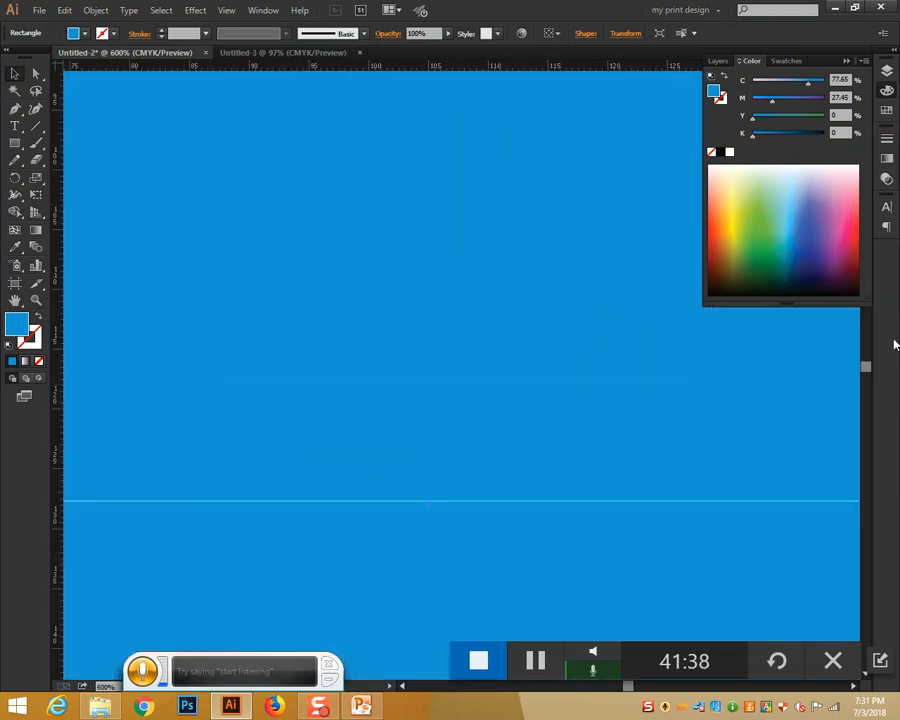
drag(673, 449, 214, 386)
drag(635, 414, 248, 353)
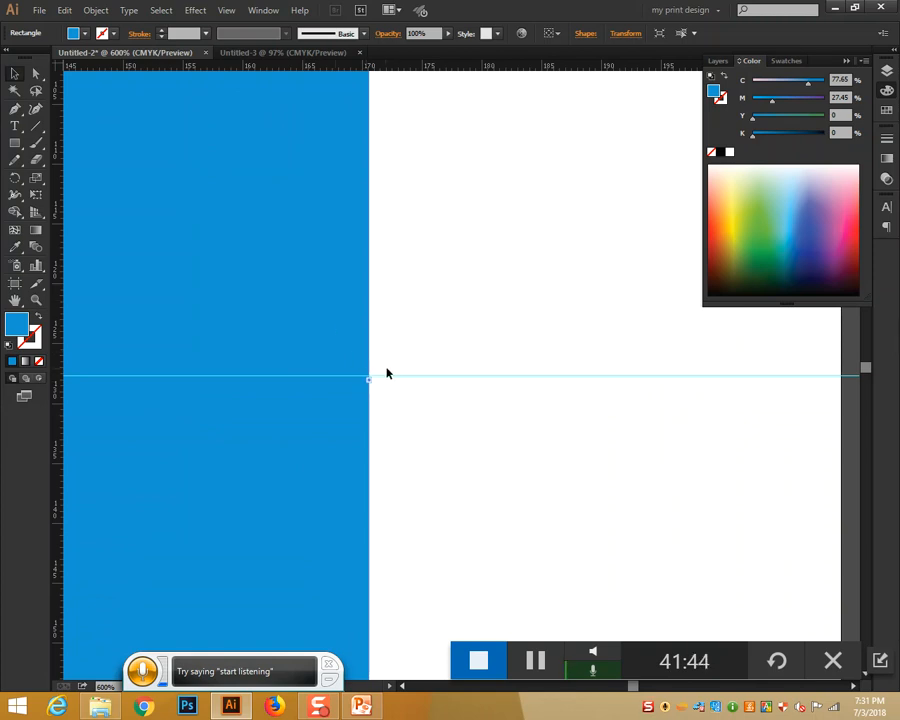
drag(398, 376, 401, 382)
click(359, 361)
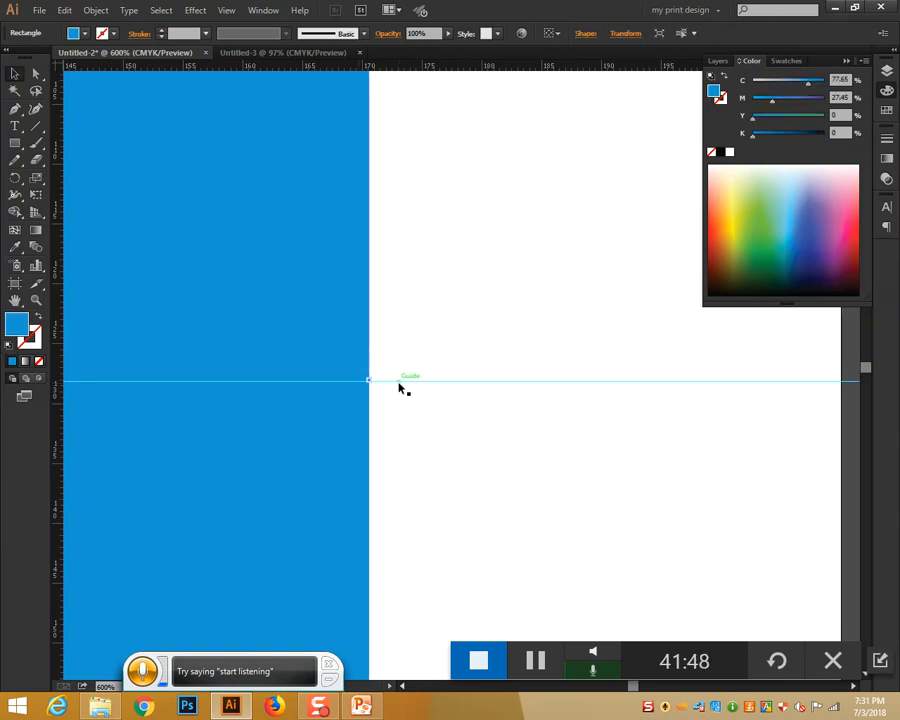
Place a vertical guide through the centre of the blue rectangle.
key(ctrl+minus)
key(ctrl+minus)
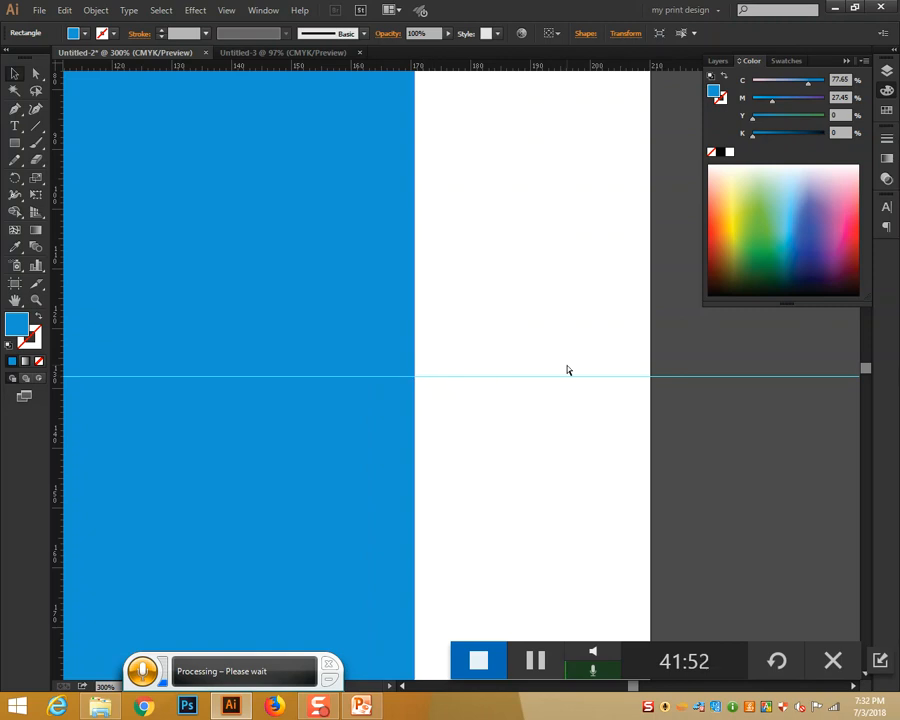
key(ctrl+minus)
key(ctrl+minus)
drag(400, 292, 608, 314)
click(354, 332)
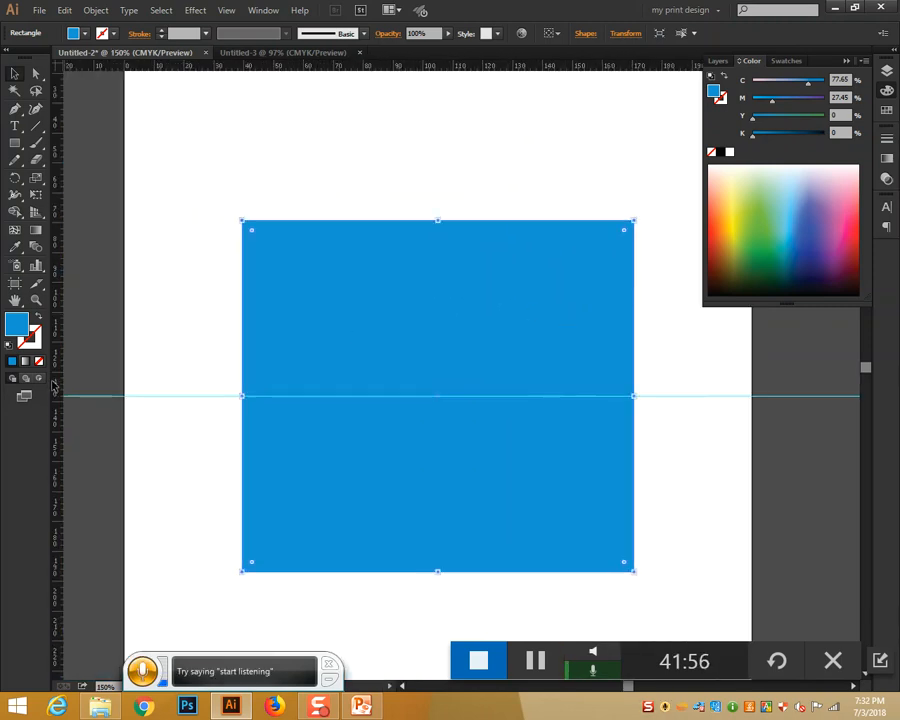
drag(58, 387, 438, 418)
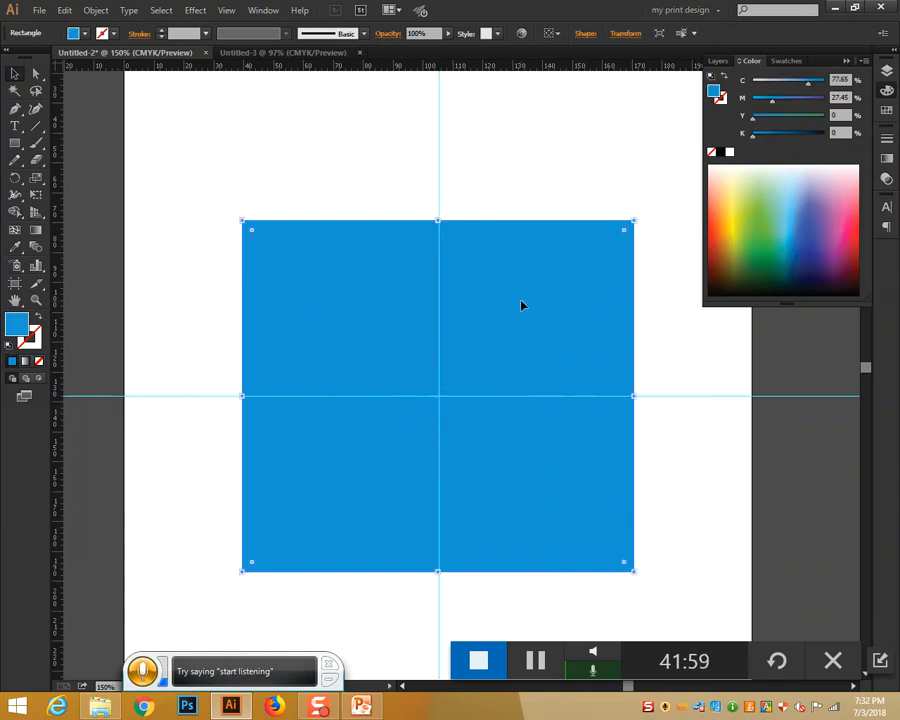
Align the vertical guide exactly with the midpoint anchor on the rectangle's upper edge, at 1600% zoom for precision.
key(ctrl+plus)
key(ctrl+plus)
key(ctrl+plus)
drag(426, 268, 522, 382)
drag(438, 216, 445, 222)
click(476, 289)
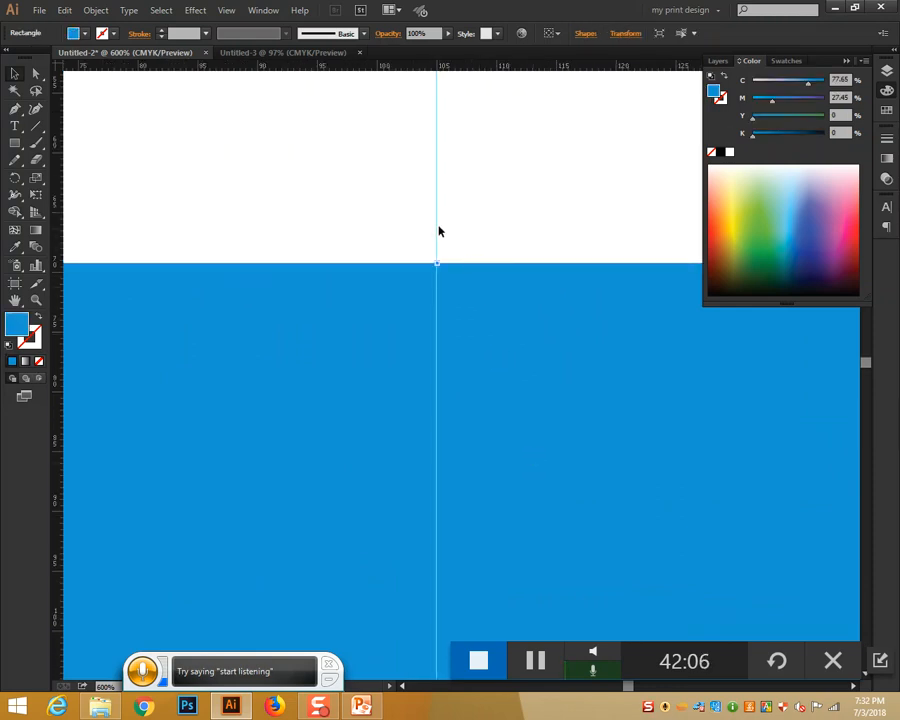
drag(439, 232, 440, 232)
click(443, 289)
drag(438, 290, 435, 292)
key(ctrl+plus)
key(ctrl+plus)
key(ctrl+plus)
scroll(460, 416, up, 5)
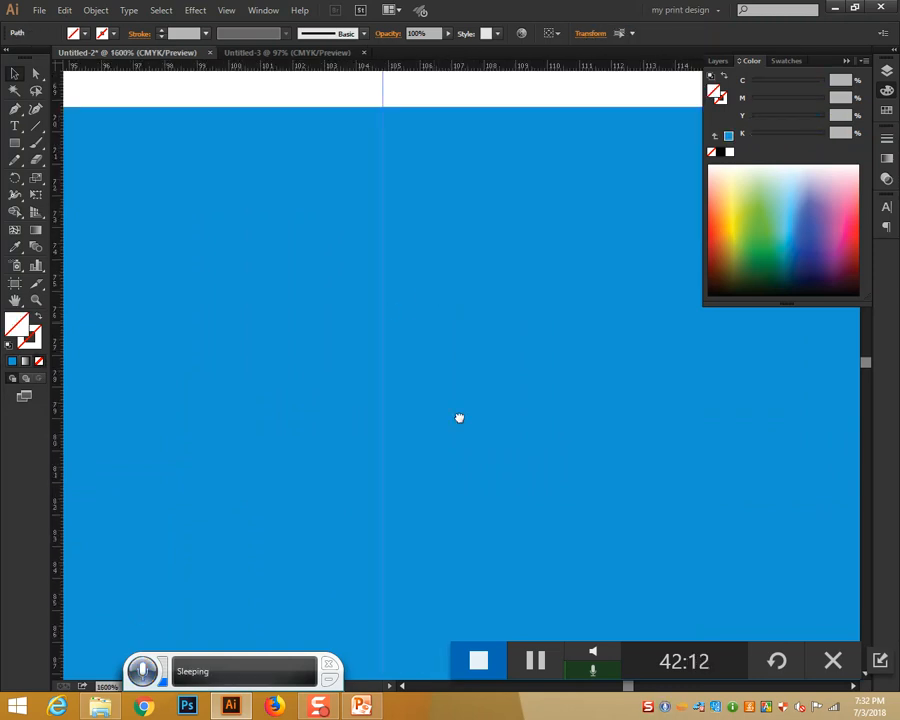
click(421, 379)
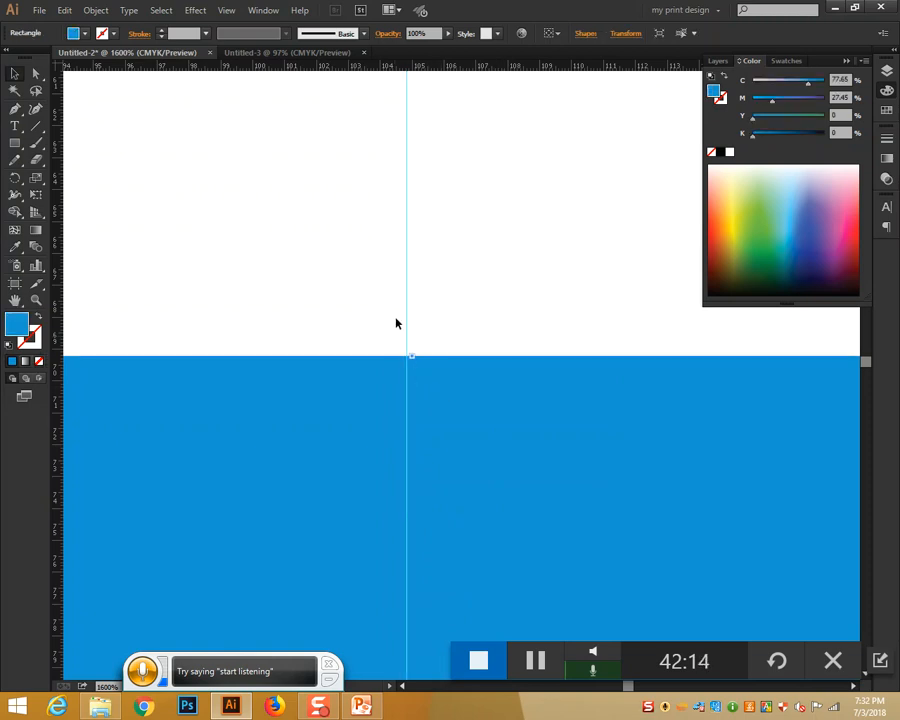
drag(405, 323, 415, 327)
click(449, 377)
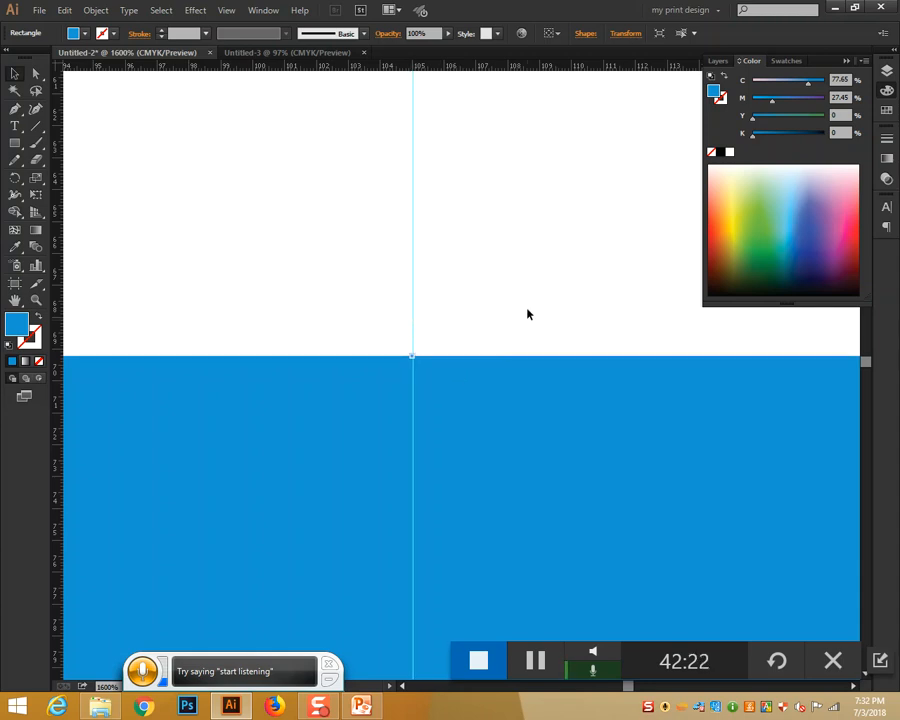
Deselect the rectangle and lock the two centre guides.
key(ctrl+minus)
key(ctrl+minus)
key(ctrl+minus)
key(ctrl+minus)
key(ctrl+minus)
key(ctrl+minus)
key(ctrl+minus)
key(ctrl+minus)
key(ctrl+minus)
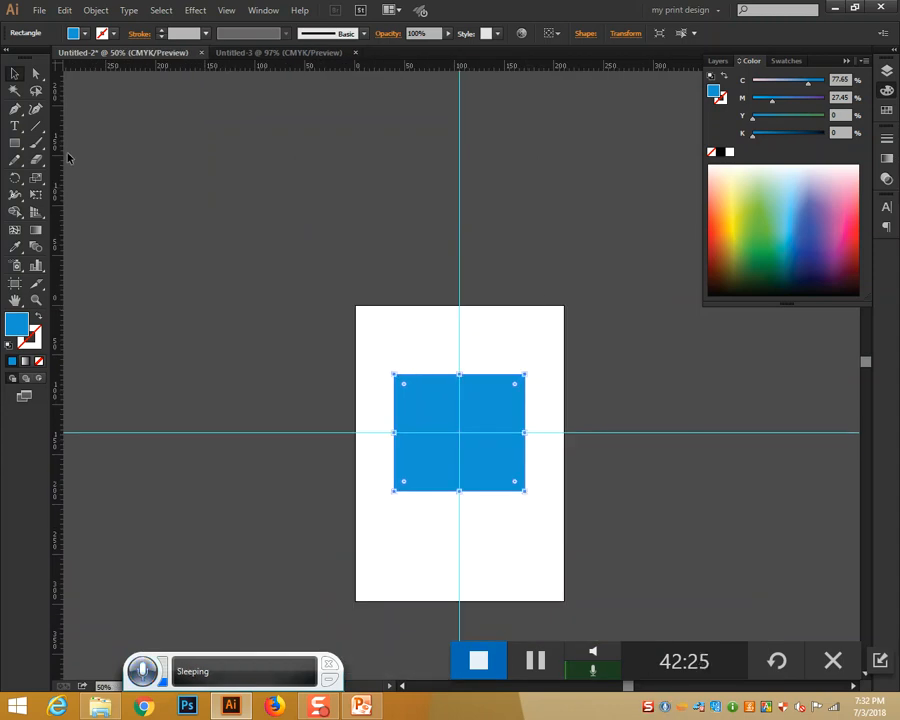
click(14, 75)
click(198, 167)
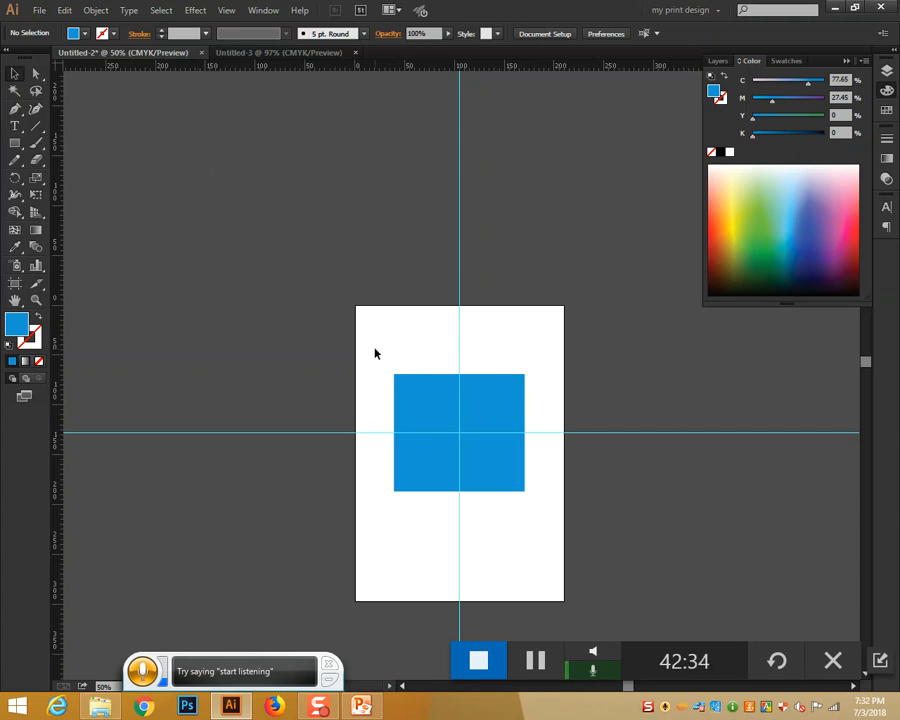
key(ctrl+plus)
key(ctrl+plus)
key(ctrl+plus)
key(ctrl+plus)
right_click(506, 212)
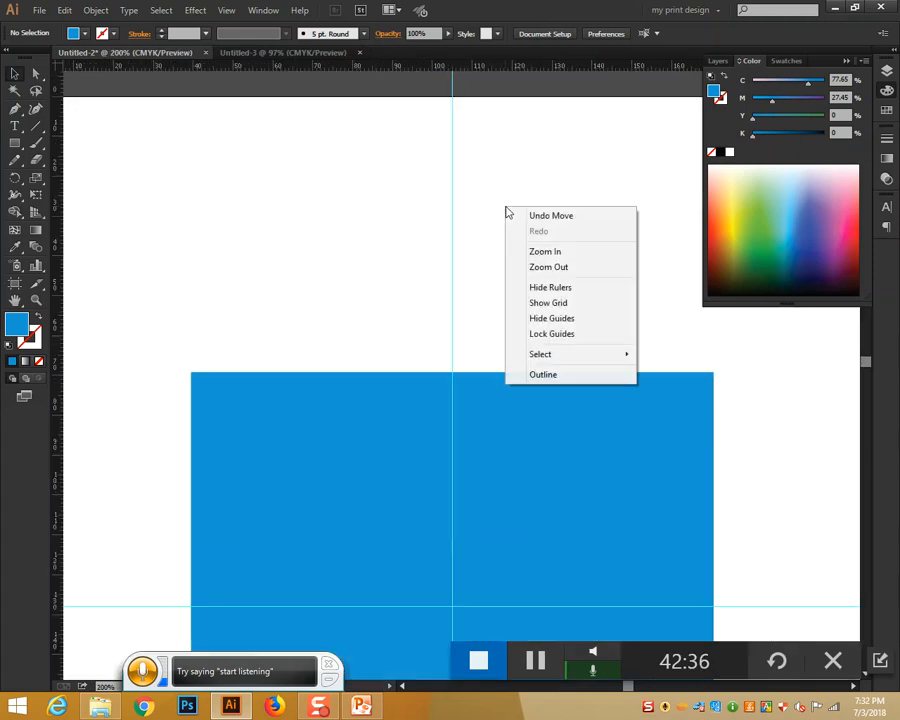
click(548, 335)
With the Curvature tool, pull the midpoints of the rectangle's upper and lower edges inward to the guides' intersection.
scroll(562, 291, down, 1)
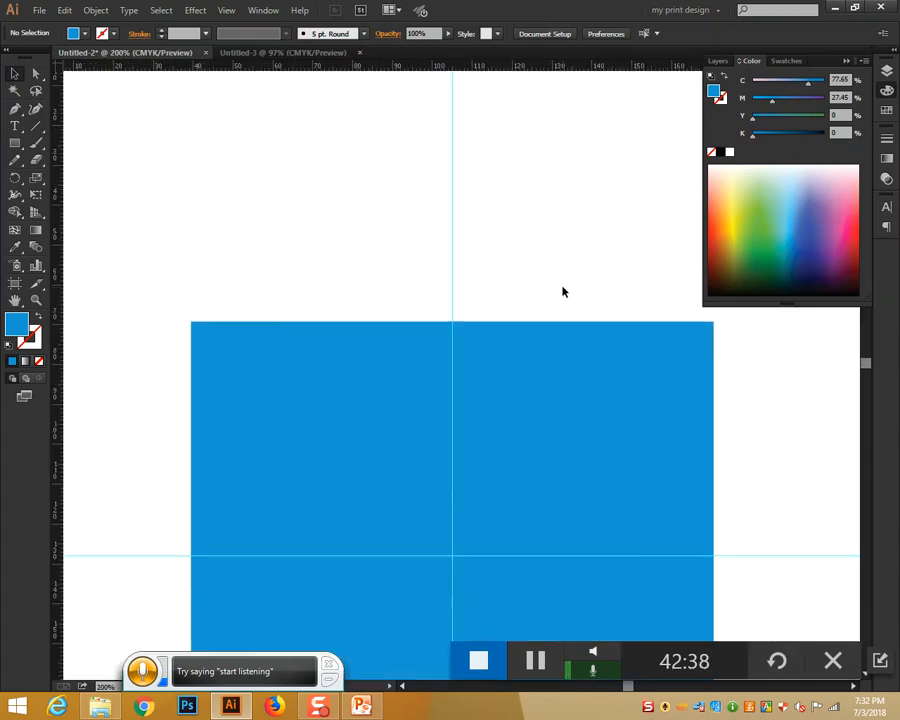
scroll(562, 291, down, 1)
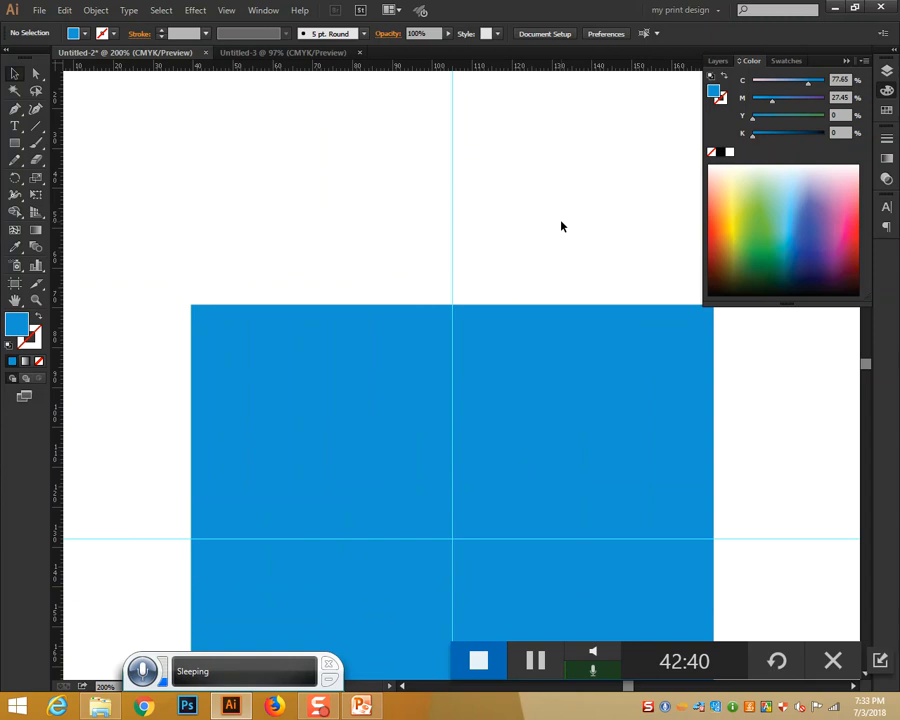
scroll(562, 227, down, 3)
click(556, 292)
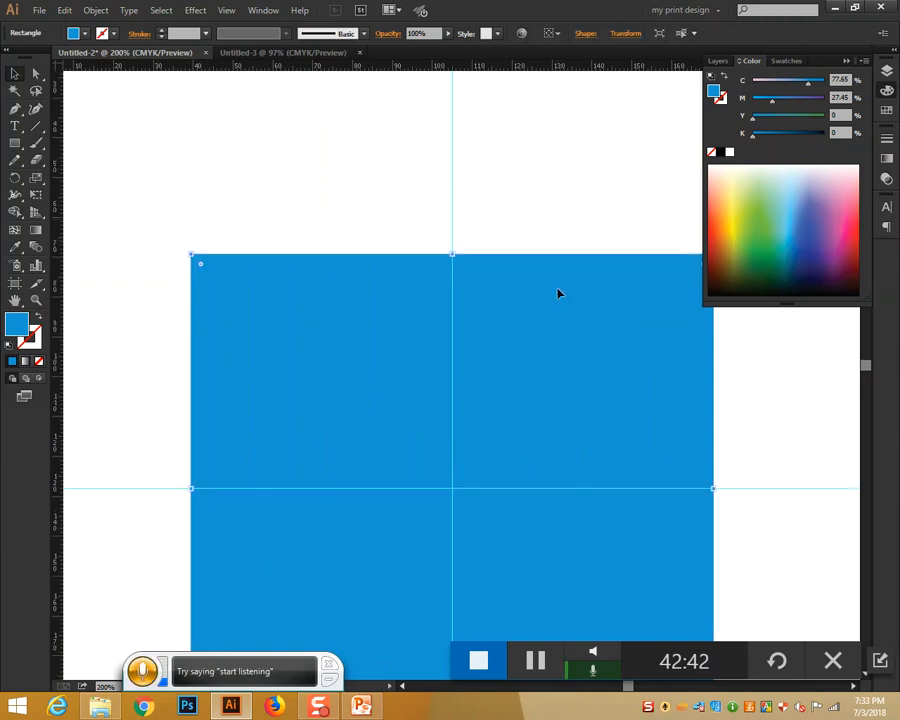
click(358, 172)
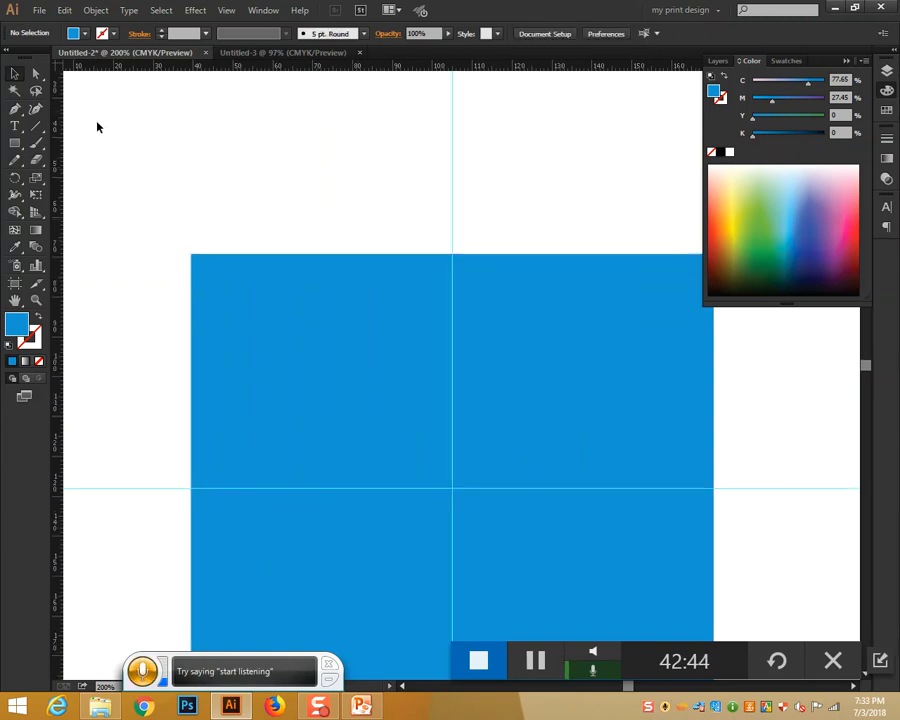
click(36, 110)
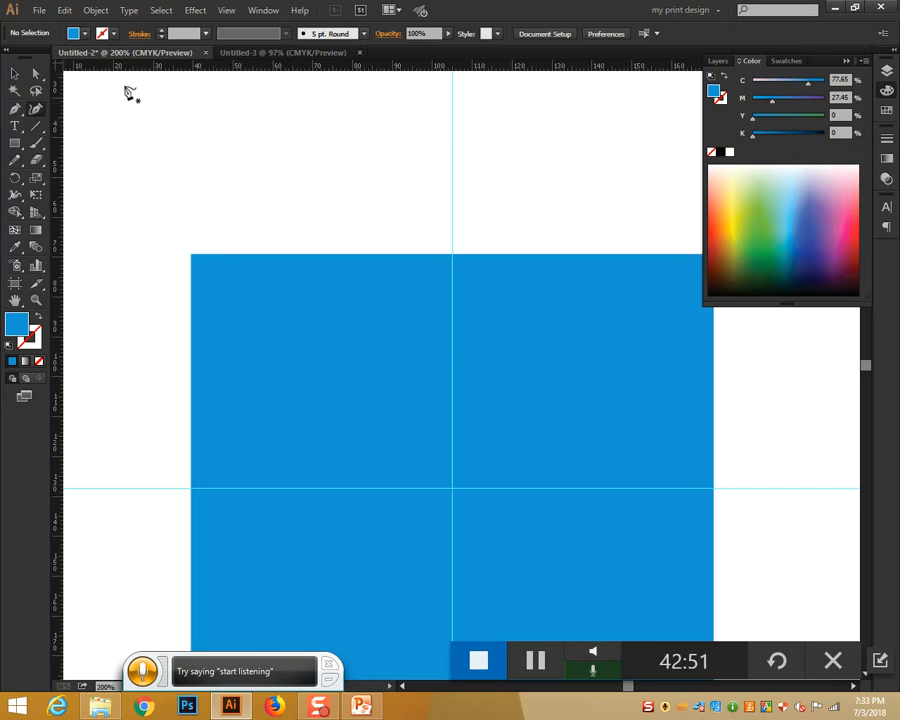
click(457, 270)
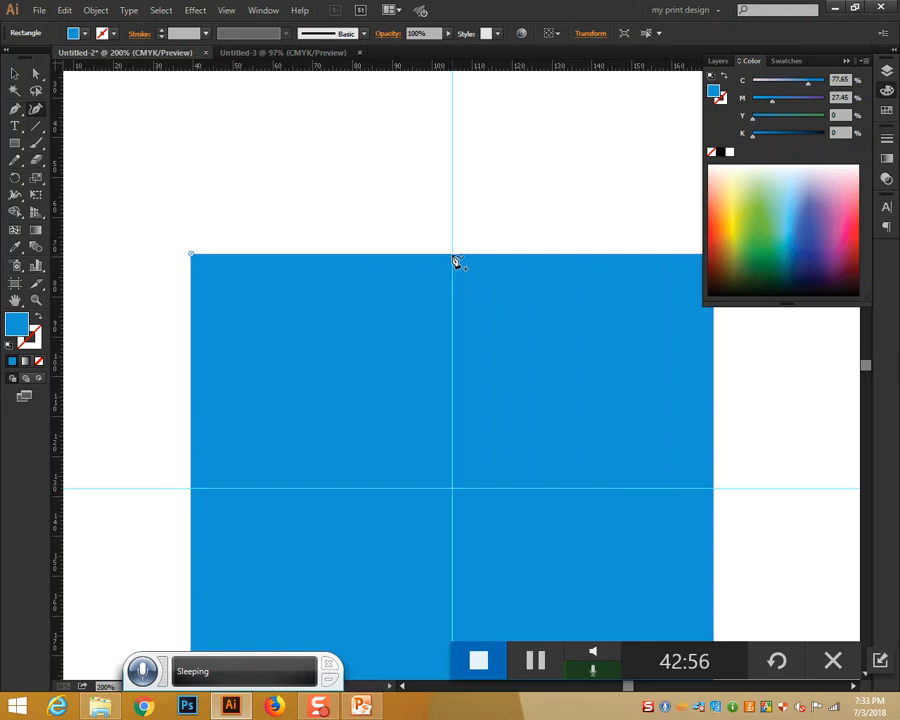
drag(458, 267, 456, 490)
scroll(532, 388, down, 2)
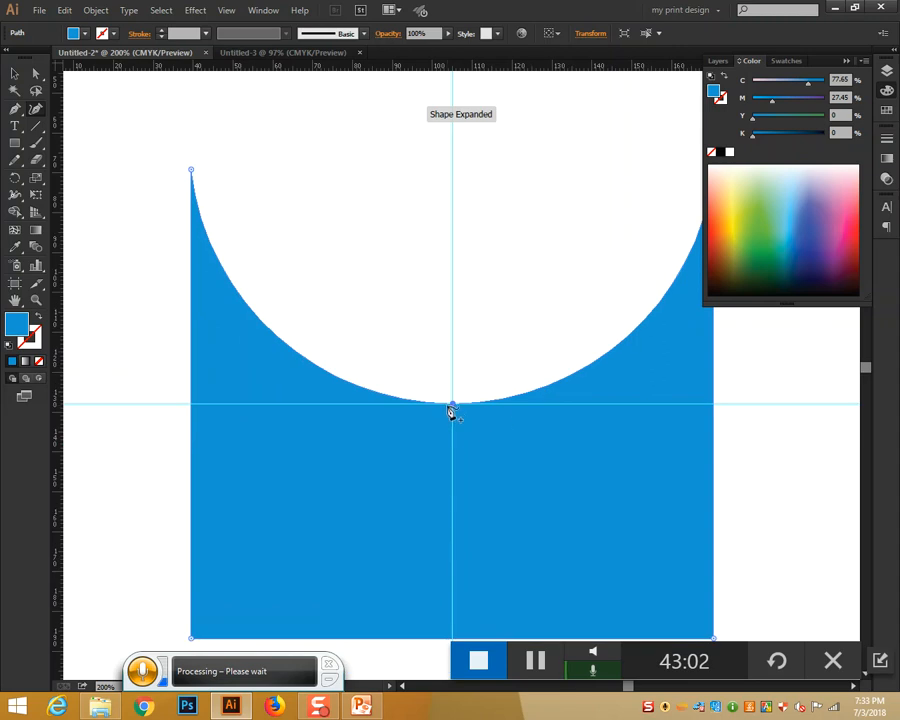
scroll(466, 406, down, 4)
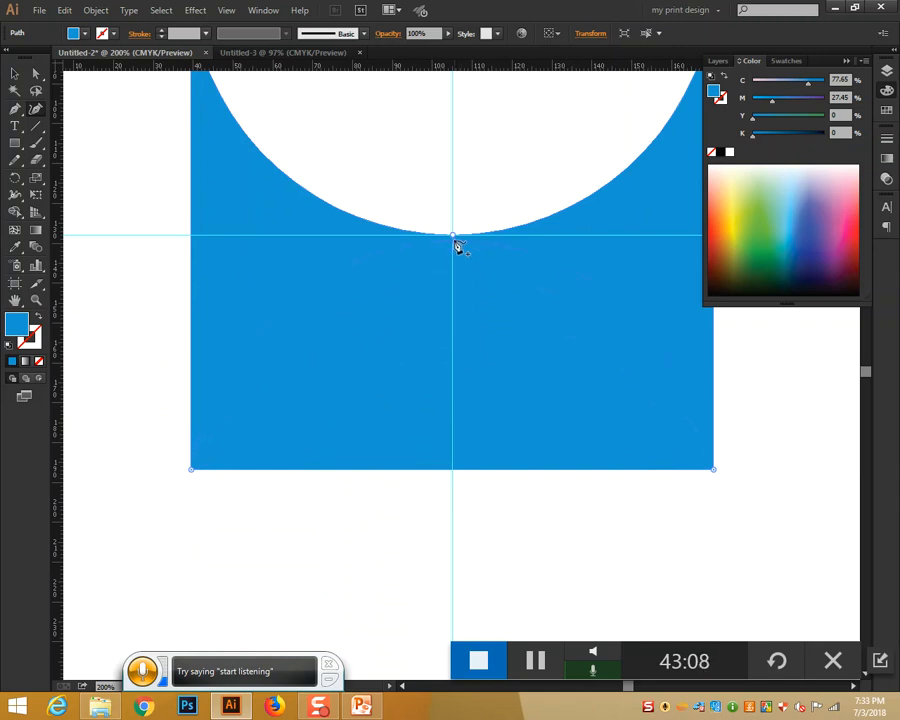
drag(460, 242, 524, 324)
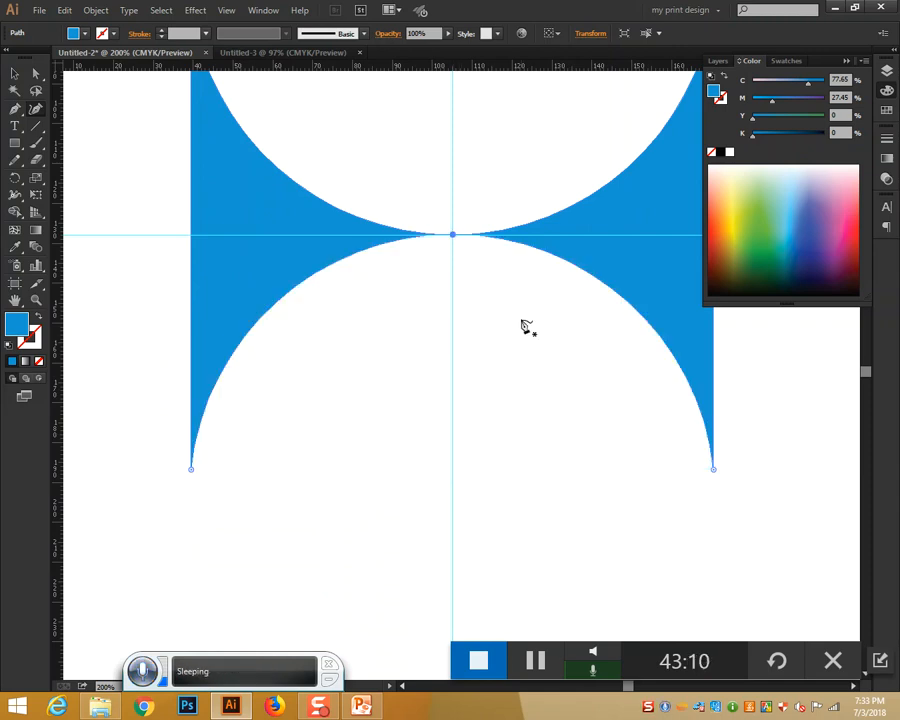
Pull the midpoints of the shape's two vertical sides inward to the guides' intersection to form four petals.
scroll(524, 326, up, 2)
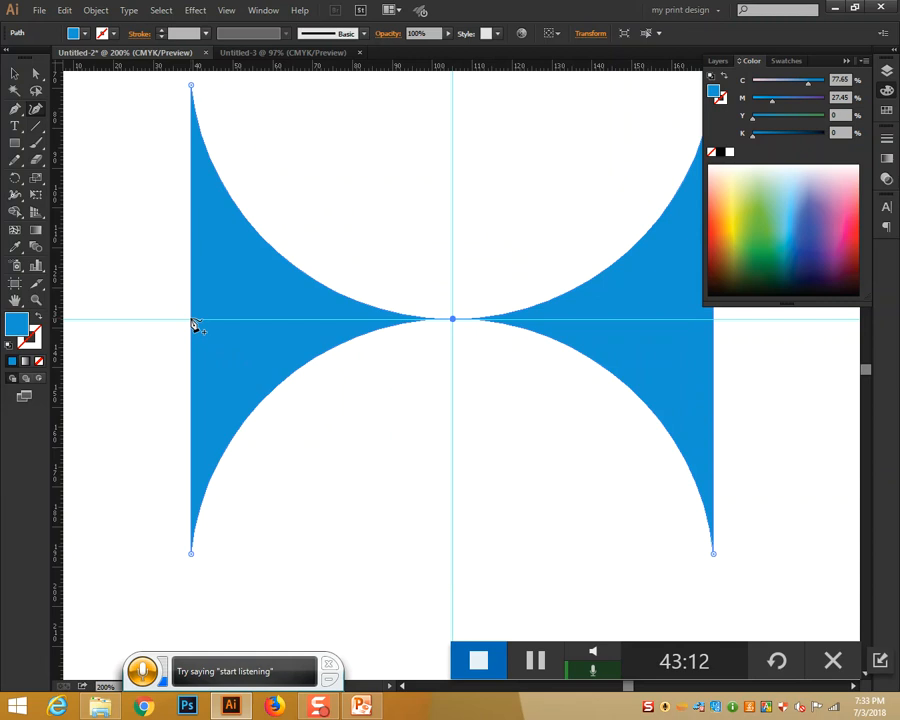
drag(193, 325, 453, 322)
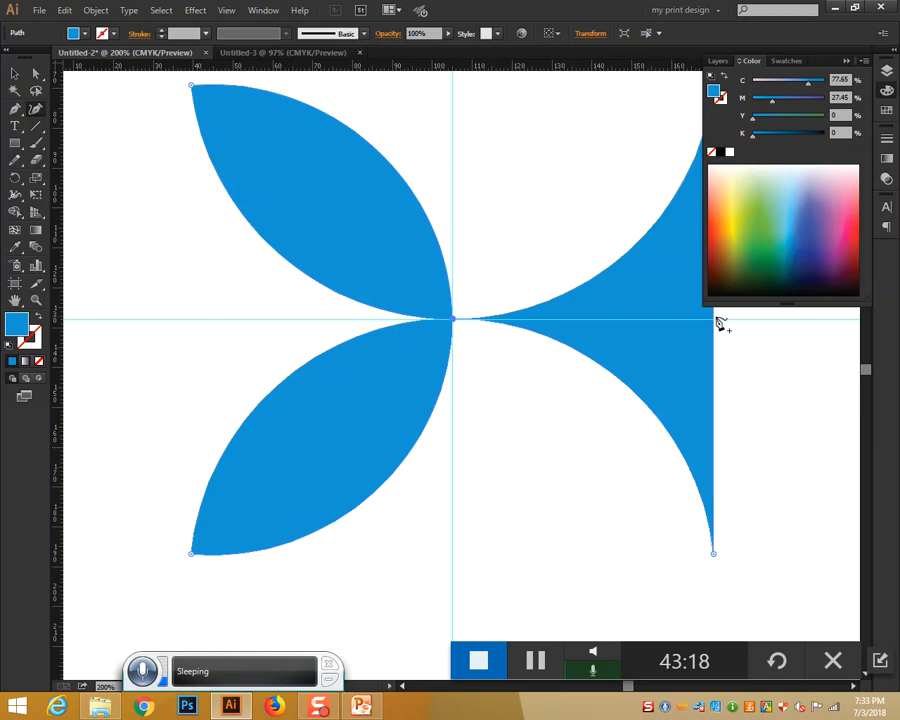
drag(716, 325, 455, 325)
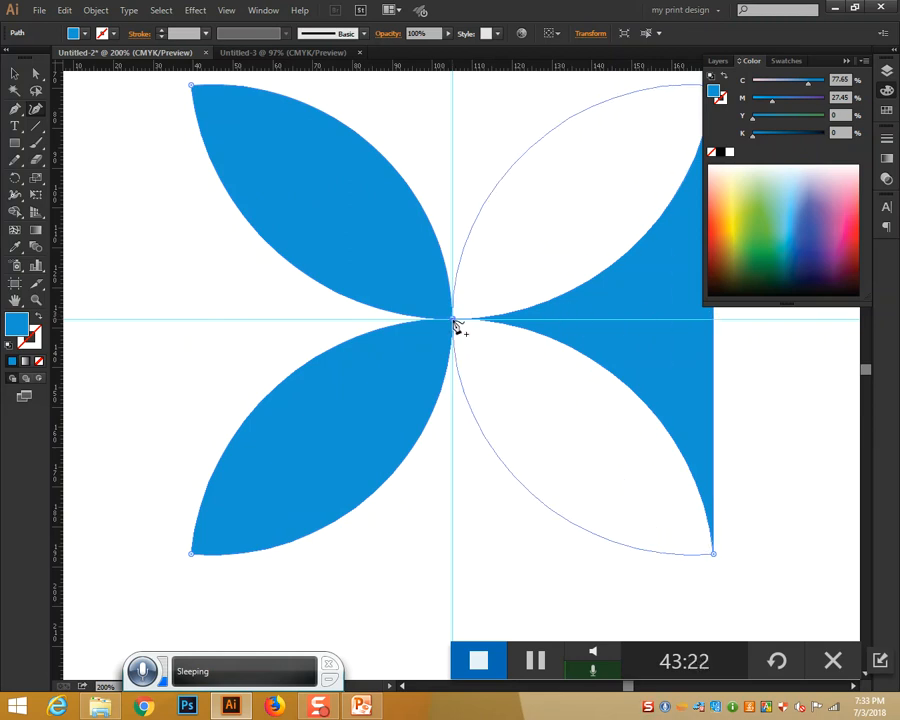
click(454, 321)
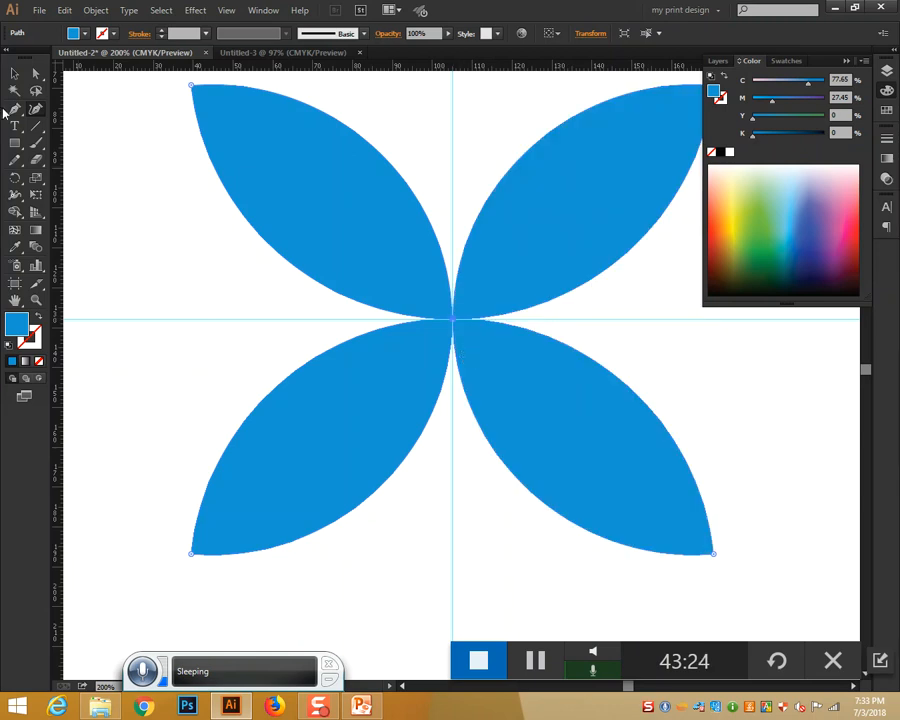
Undo the red circle drawn over the centre of the four petals.
click(14, 74)
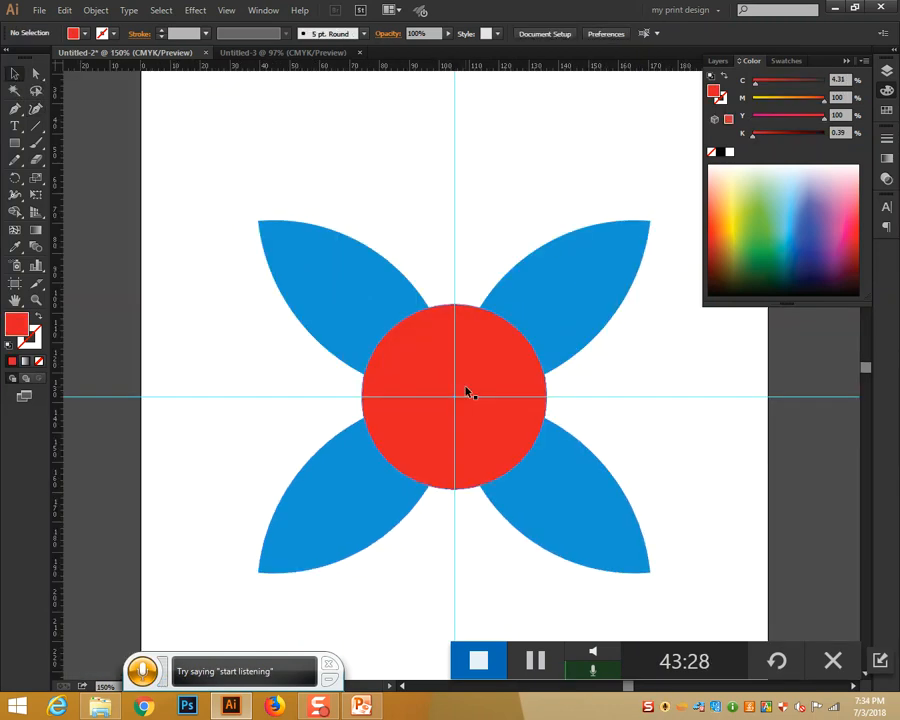
key(ctrl+z)
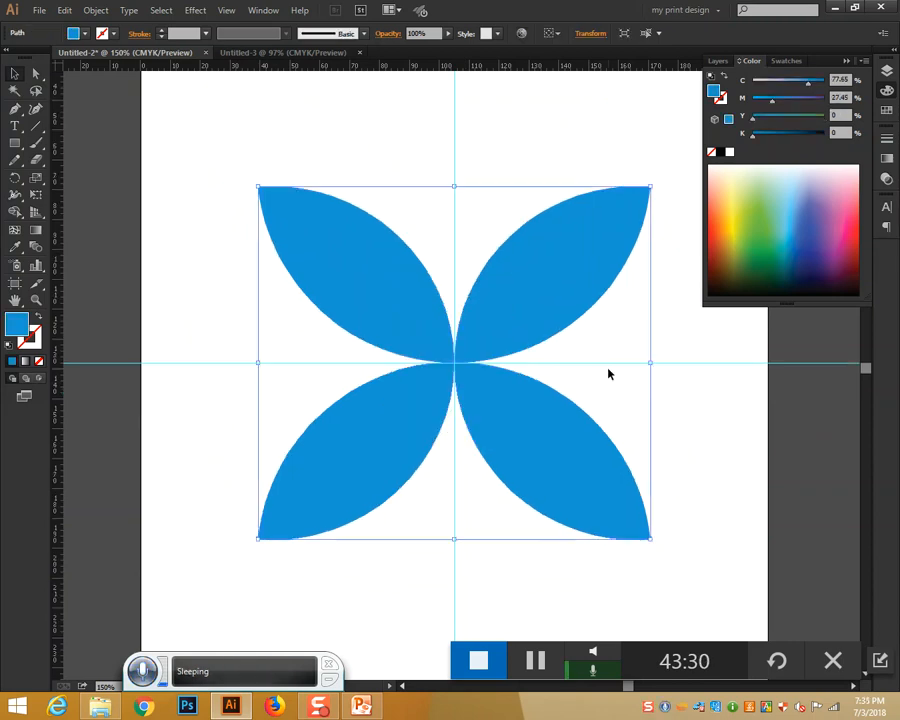
Draw a square about 26 mm wide centred on the guides' intersection and fully round its corners into a circle.
click(13, 105)
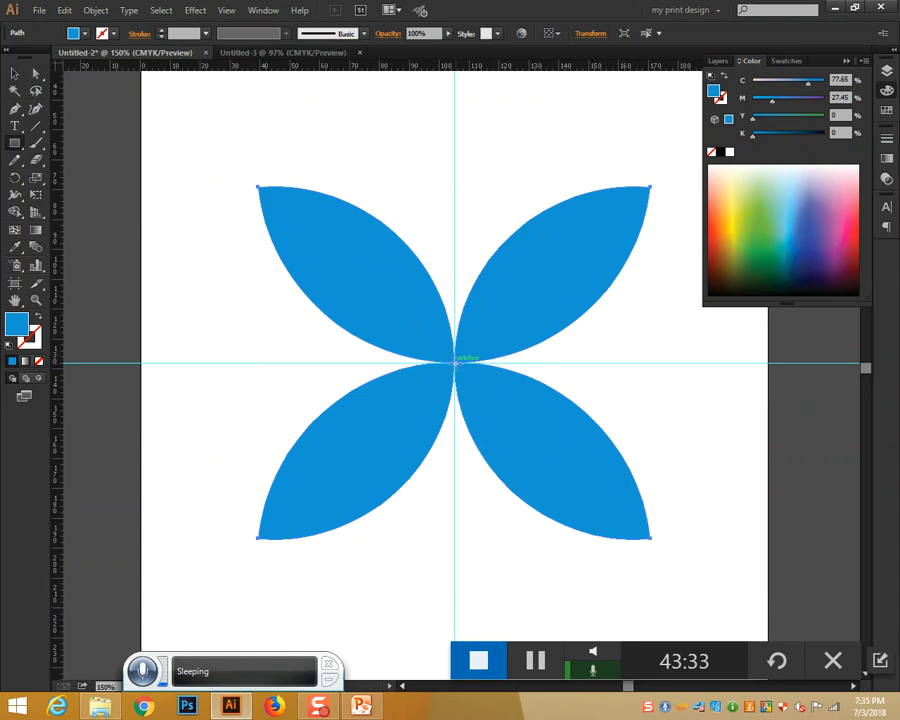
key(ctrl+plus)
key(ctrl+plus)
key(ctrl+plus)
key(ctrl+plus)
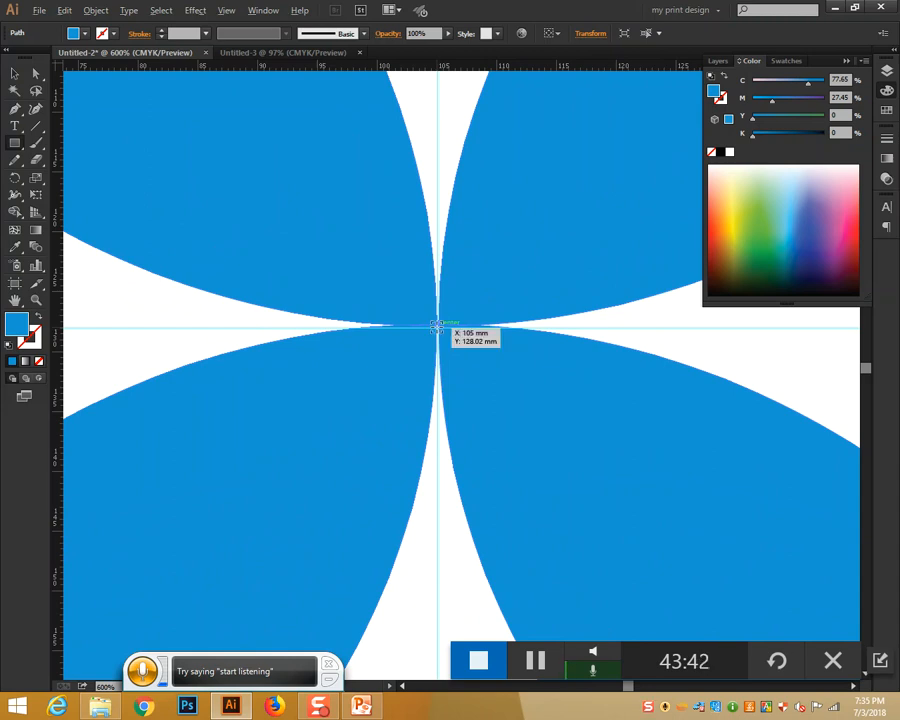
drag(437, 326, 575, 484)
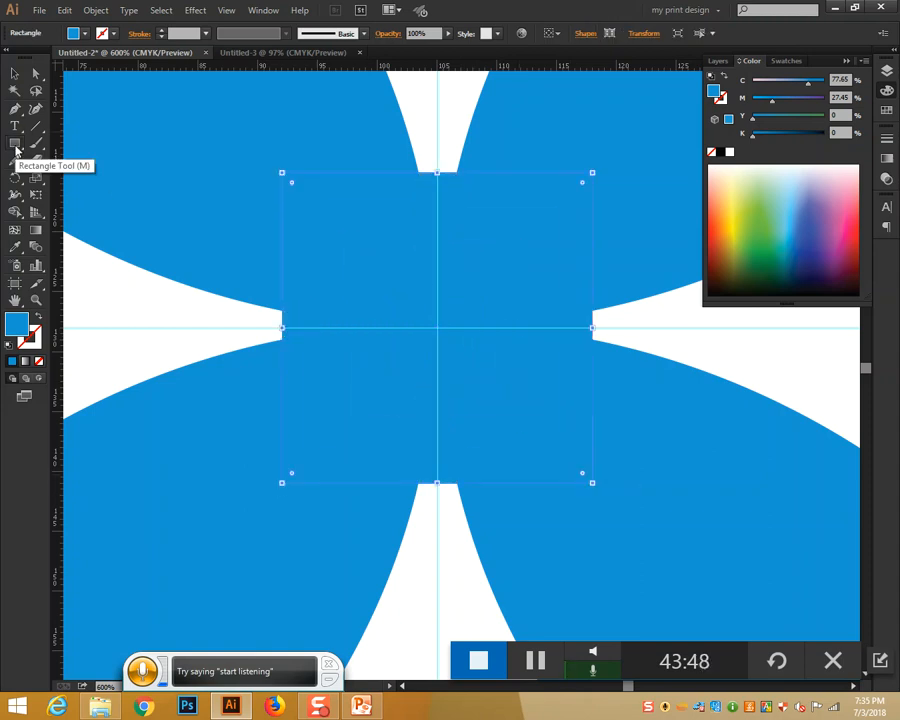
click(14, 73)
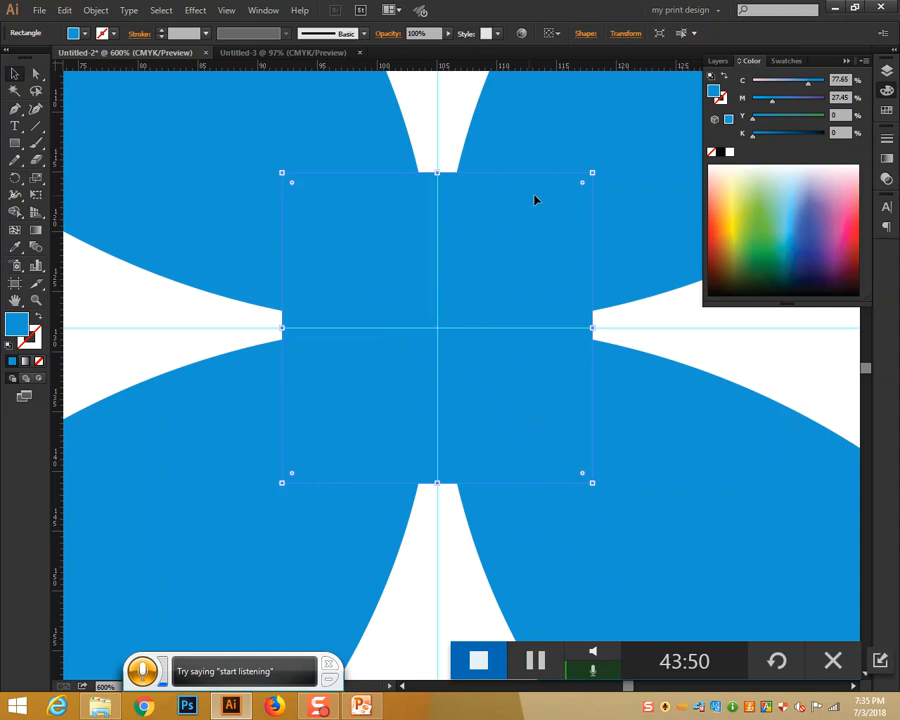
drag(584, 184, 402, 327)
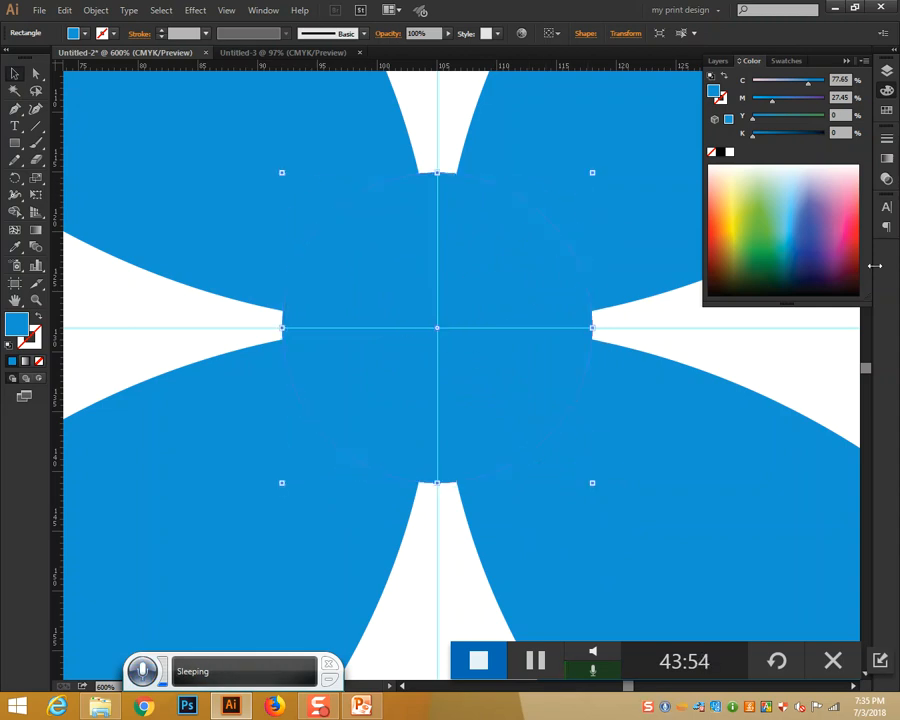
Fill the central circle with a blue-violet from the colour spectrum.
click(814, 195)
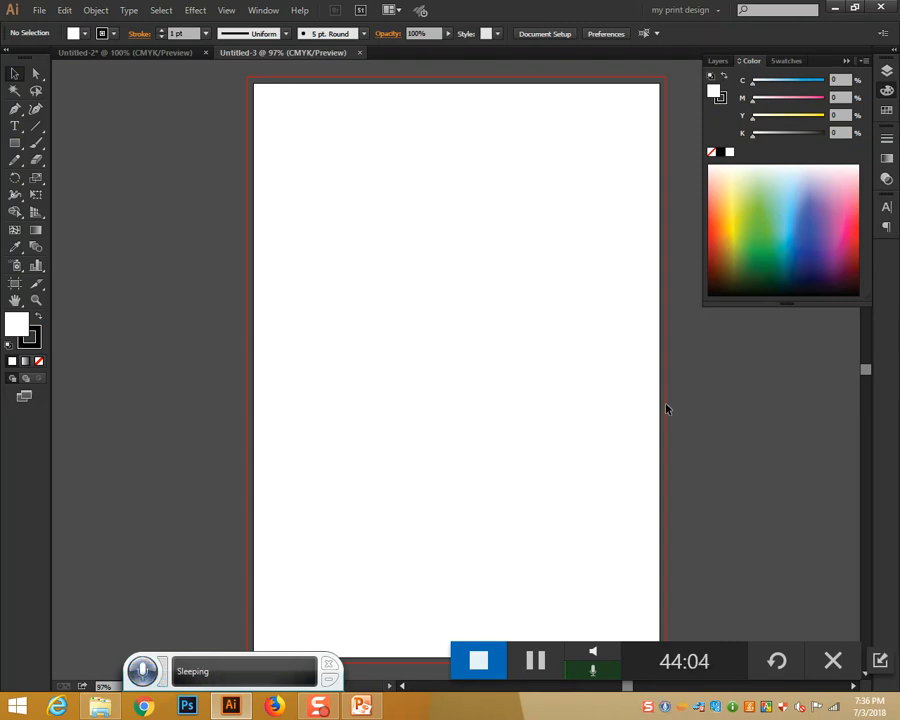
Show the rulers and place two vertical guides just inside the blank page's left and right edges.
scroll(664, 410, down, 1)
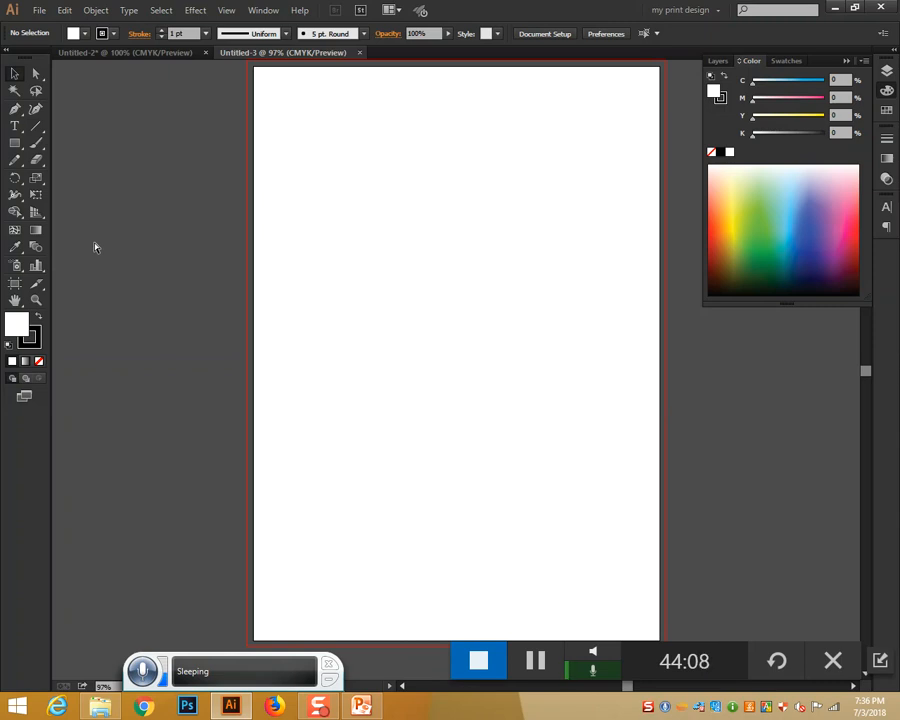
key(ctrl+r)
drag(57, 282, 266, 319)
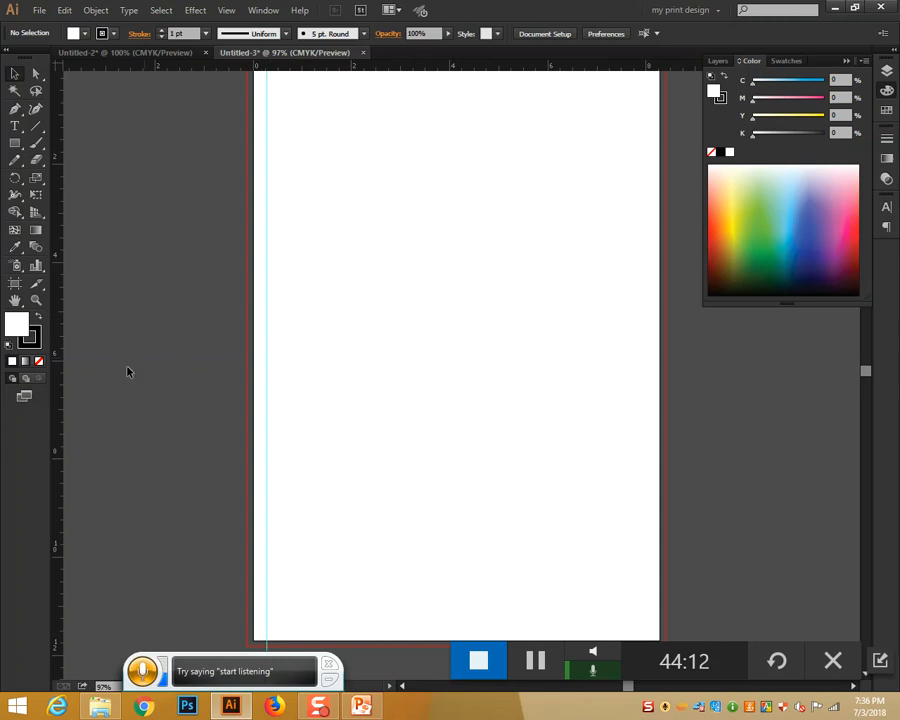
drag(57, 395, 645, 437)
scroll(690, 449, up, 2)
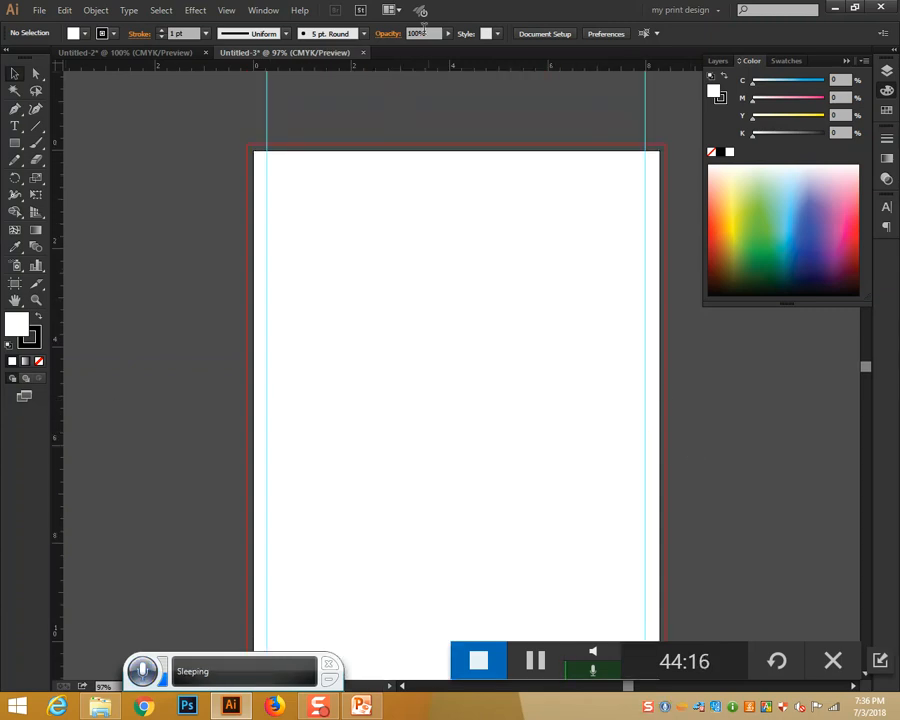
Place two horizontal guides by eye just inside the page's top and bottom edges.
drag(450, 72, 452, 165)
scroll(536, 176, down, 2)
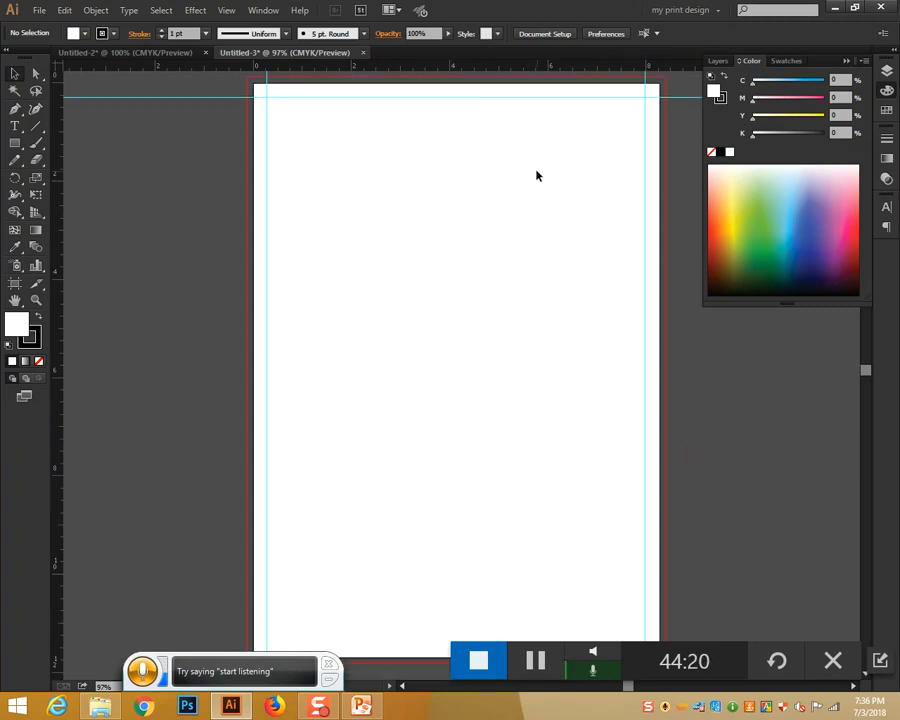
drag(466, 78, 478, 648)
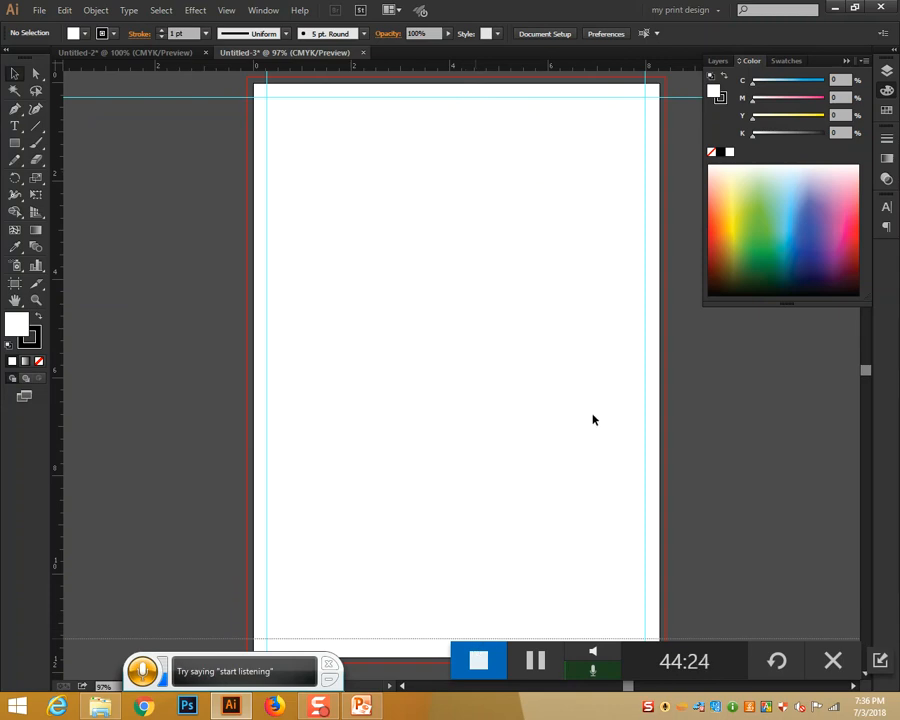
scroll(590, 440, down, 3)
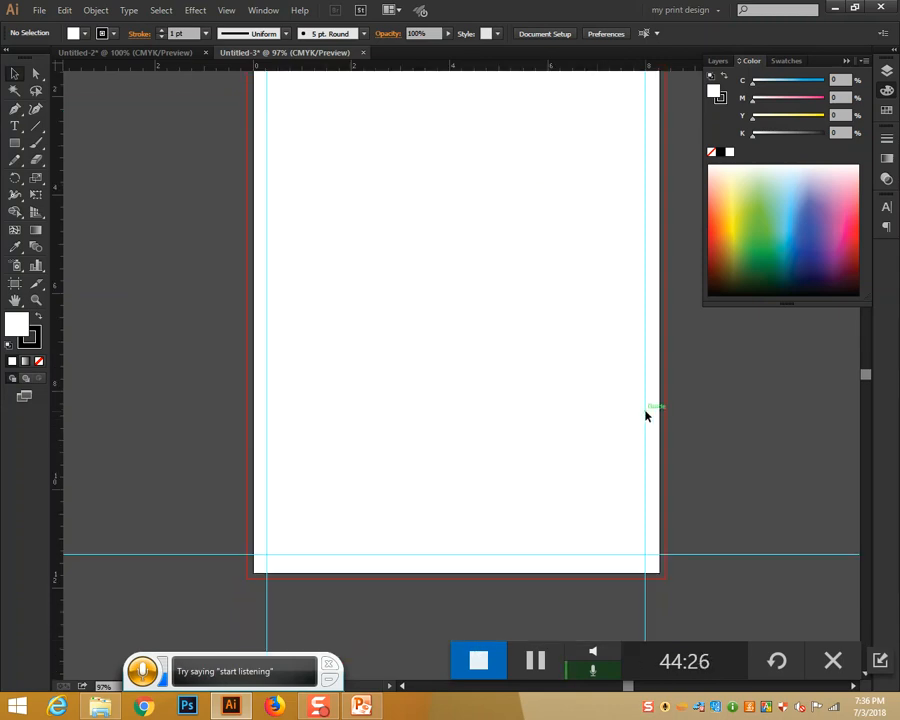
scroll(645, 415, up, 5)
scroll(645, 415, down, 2)
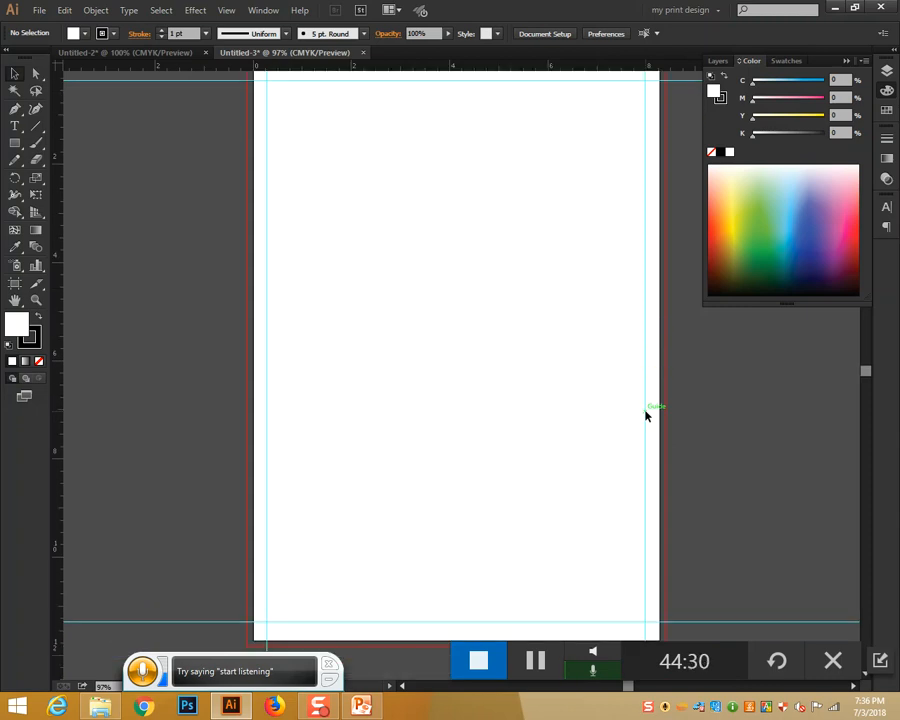
key(ctrl+minus)
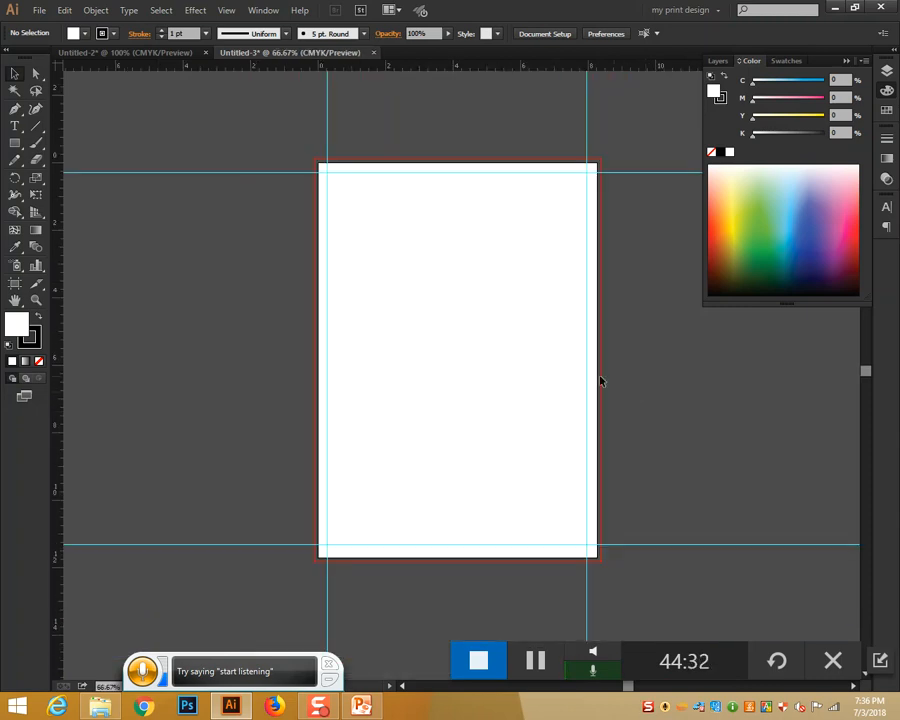
Unlock the guides, select all four of them and delete them.
right_click(499, 301)
click(542, 428)
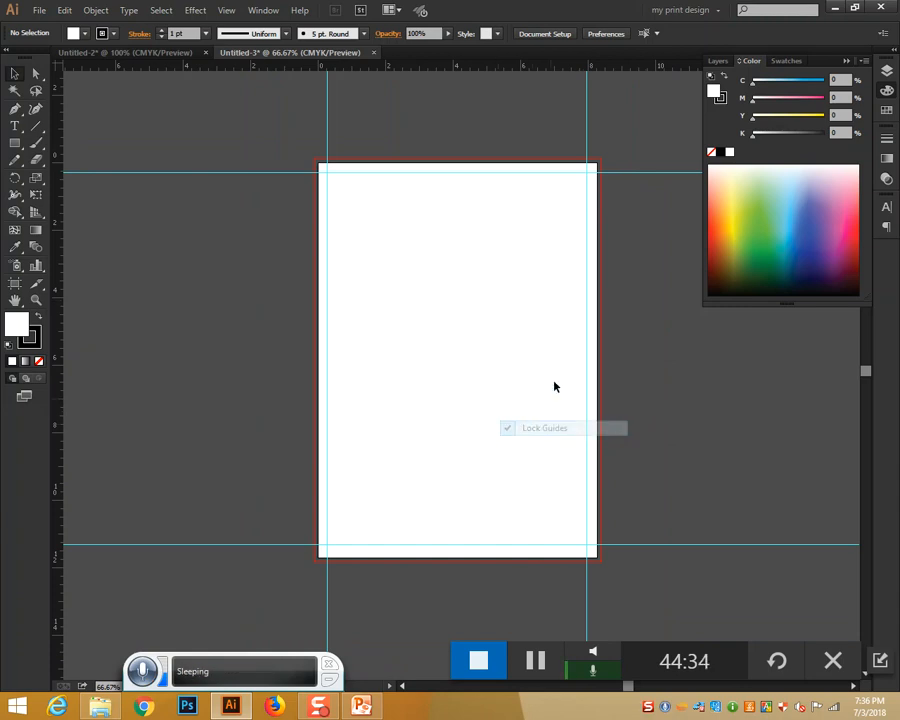
drag(297, 127, 667, 619)
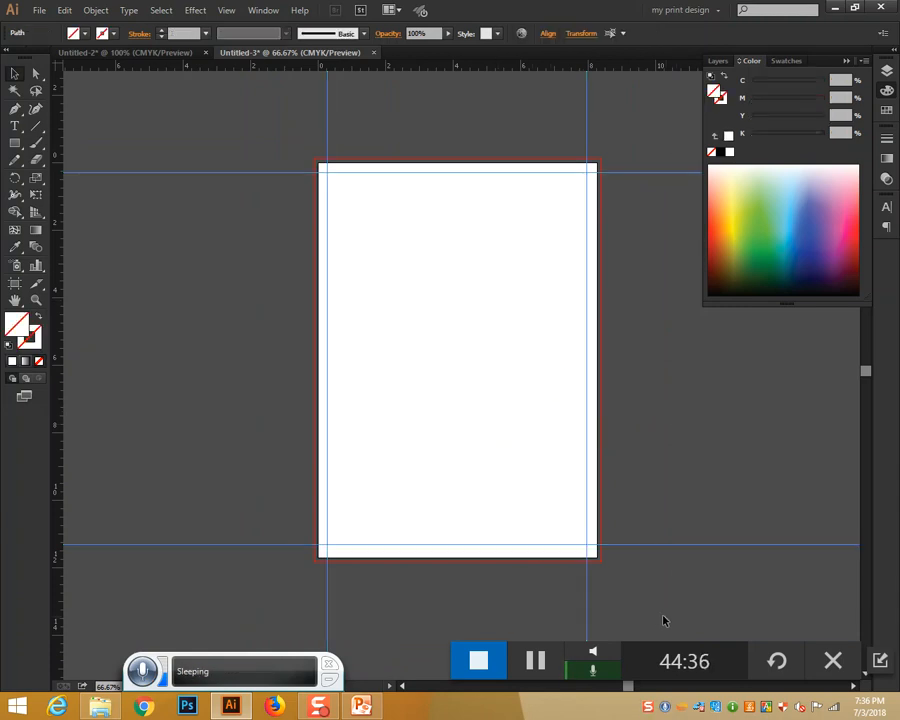
key(Delete)
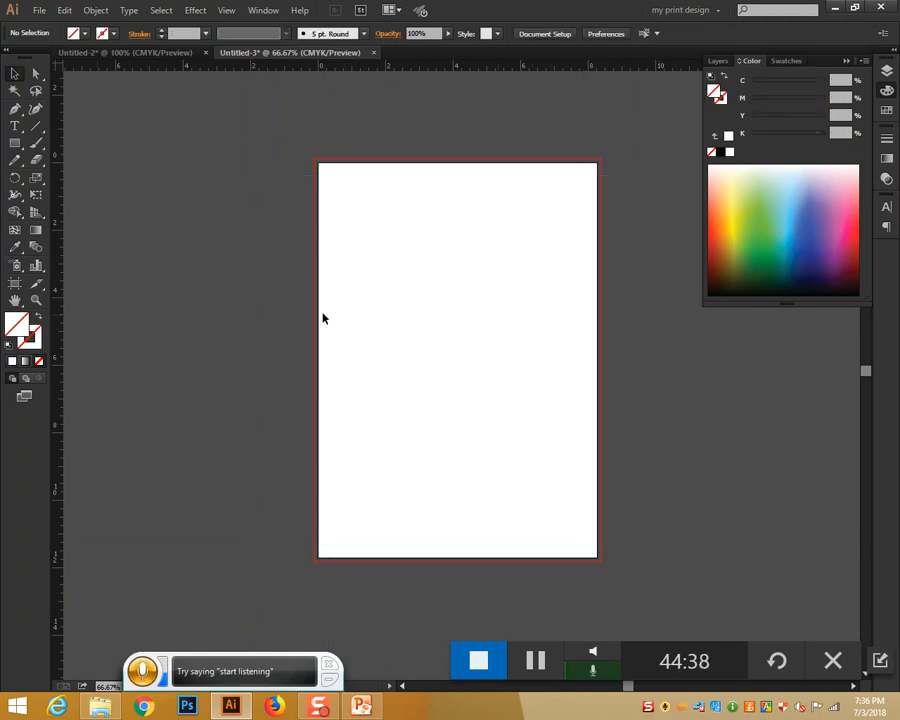
Create a rectangle 0.30 in wide and 2 in high on the page and fill it with green.
key(ctrl+1)
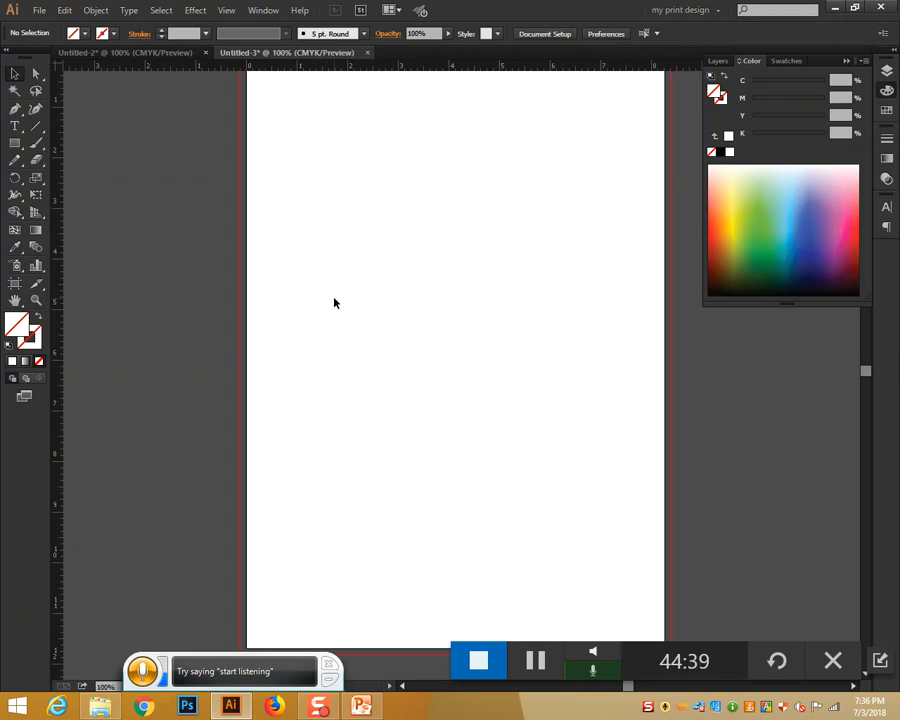
click(17, 150)
click(445, 301)
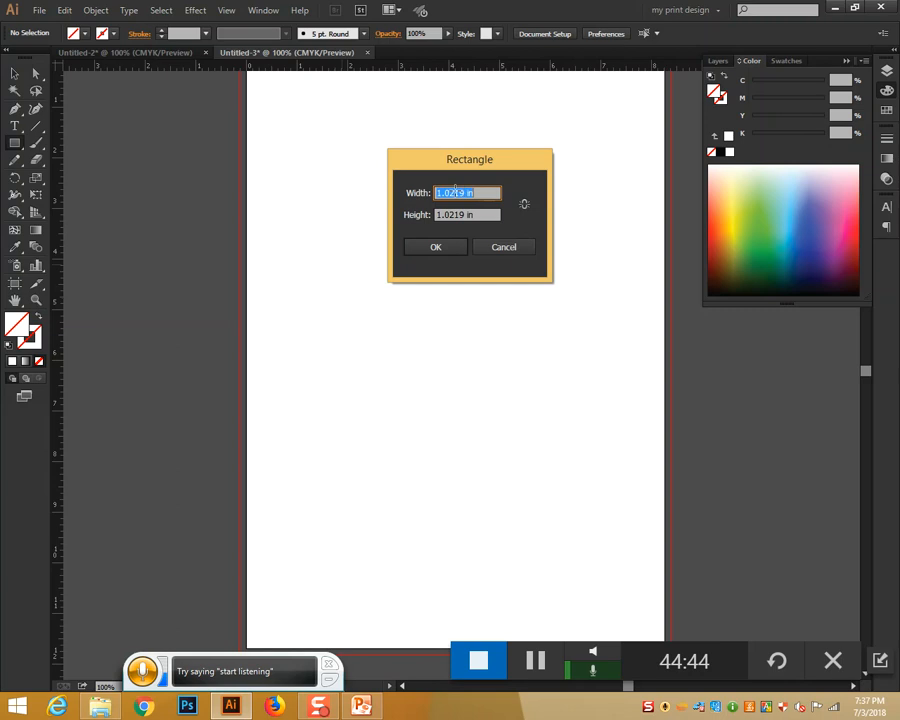
click(19, 80)
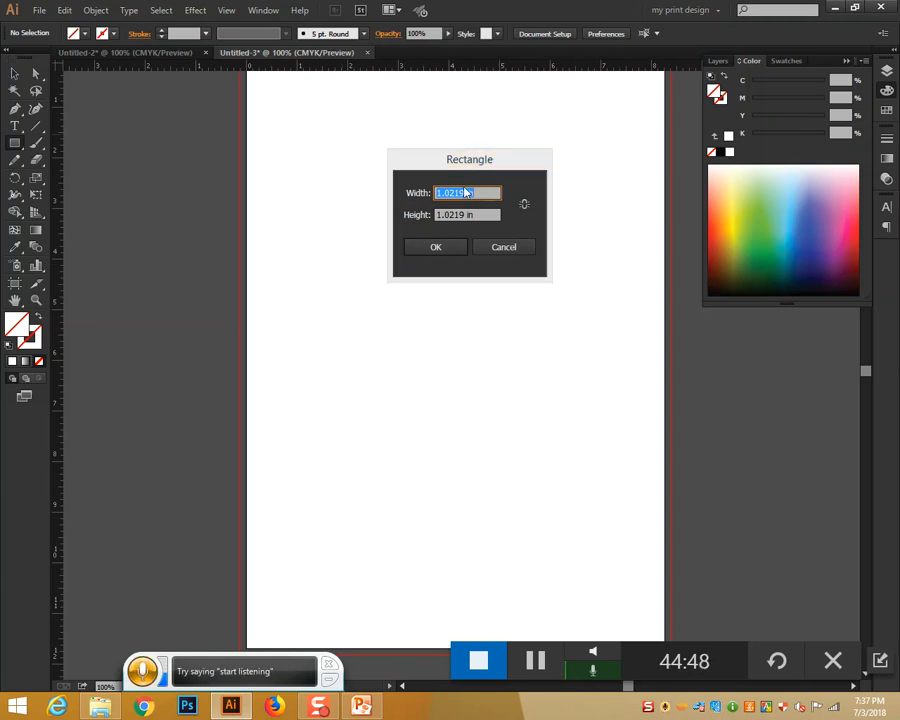
key(BackSpace)
text(0.30in)
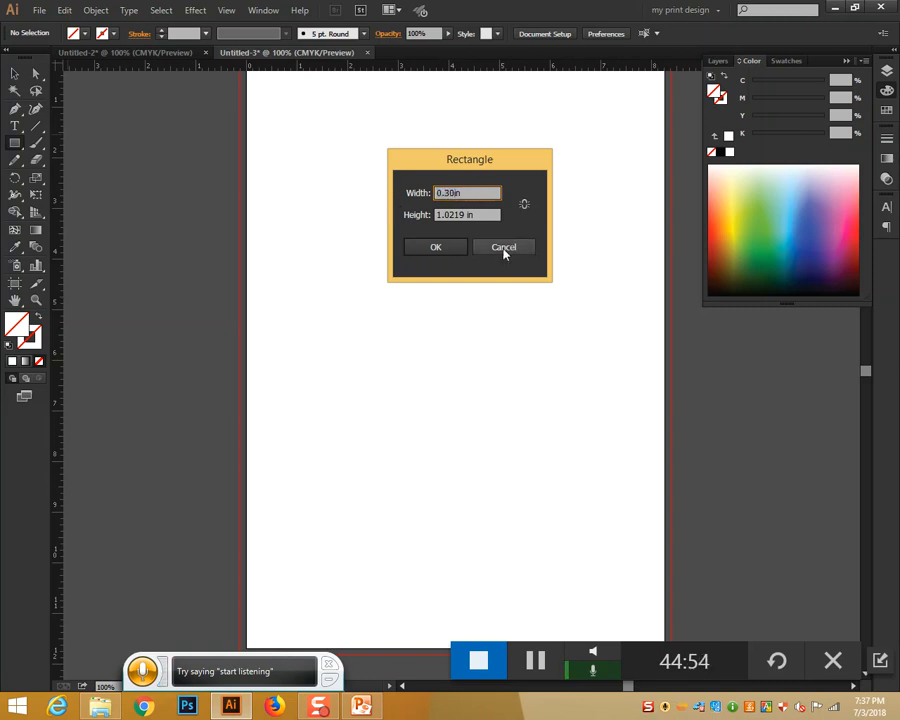
drag(461, 213, 405, 222)
text(5)
key(BackSpace)
text(2)
click(452, 247)
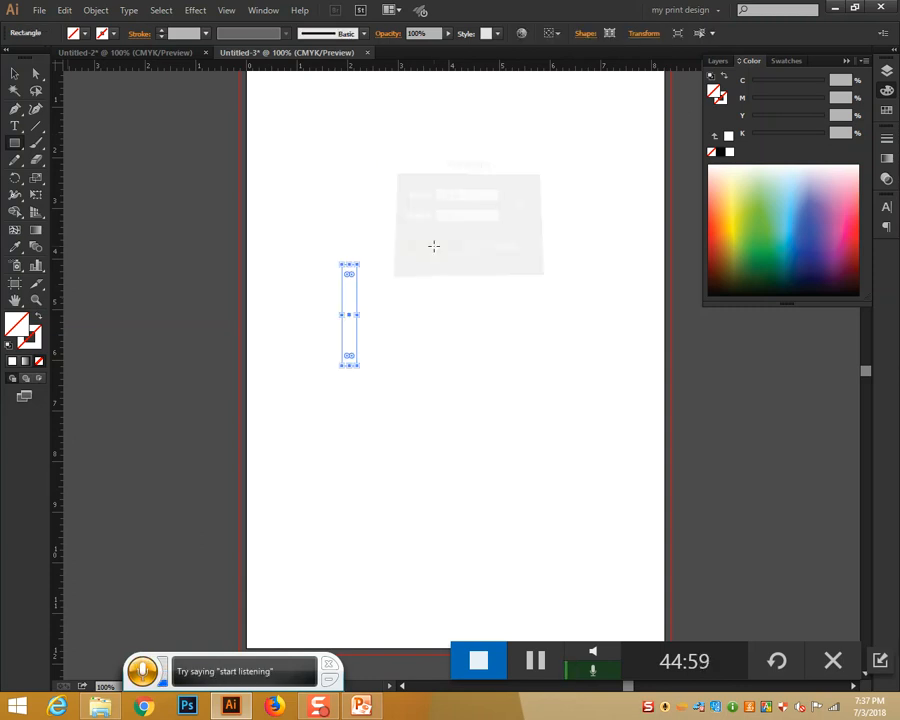
click(779, 249)
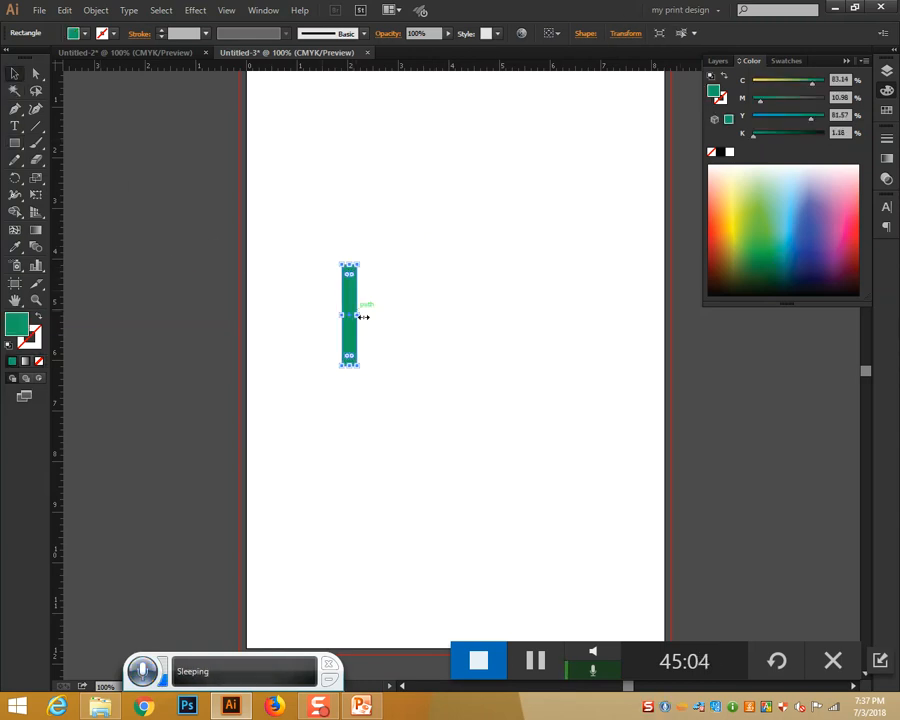
Using the green rectangle as a spacer, place vertical guides 0.30 in inside the page's left and right edges.
drag(350, 302, 253, 304)
drag(60, 350, 661, 359)
drag(56, 366, 650, 396)
Turn the green spacer horizontal and use it to place horizontal guides 0.30 in inside the page's top and bottom edges.
drag(651, 331, 484, 175)
scroll(488, 340, up, 3)
scroll(489, 336, up, 1)
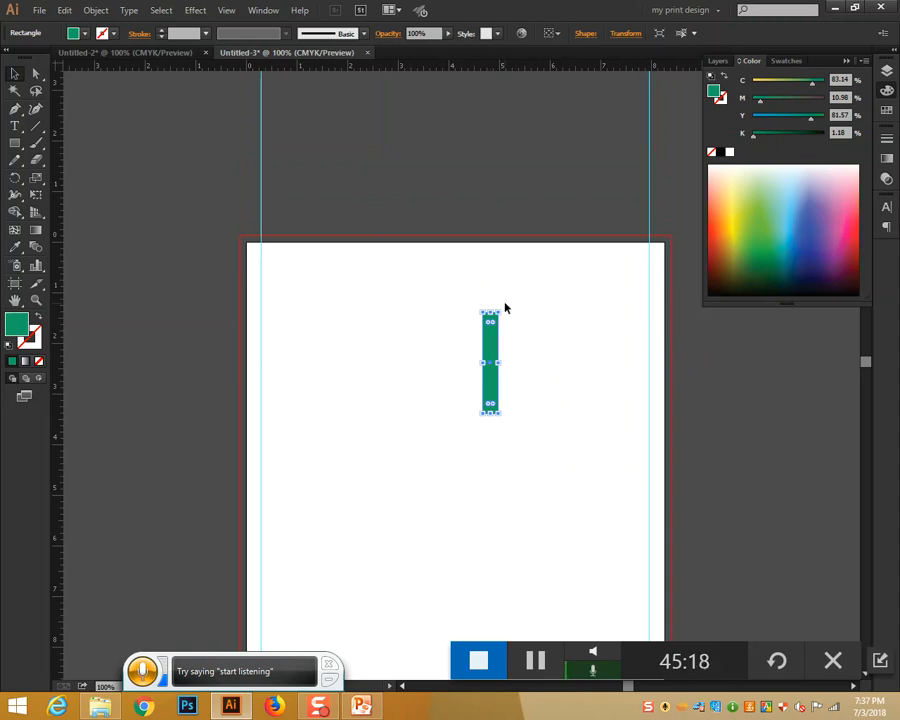
drag(504, 304, 497, 256)
drag(476, 69, 481, 471)
scroll(496, 446, down, 5)
drag(491, 246, 473, 590)
drag(448, 64, 455, 586)
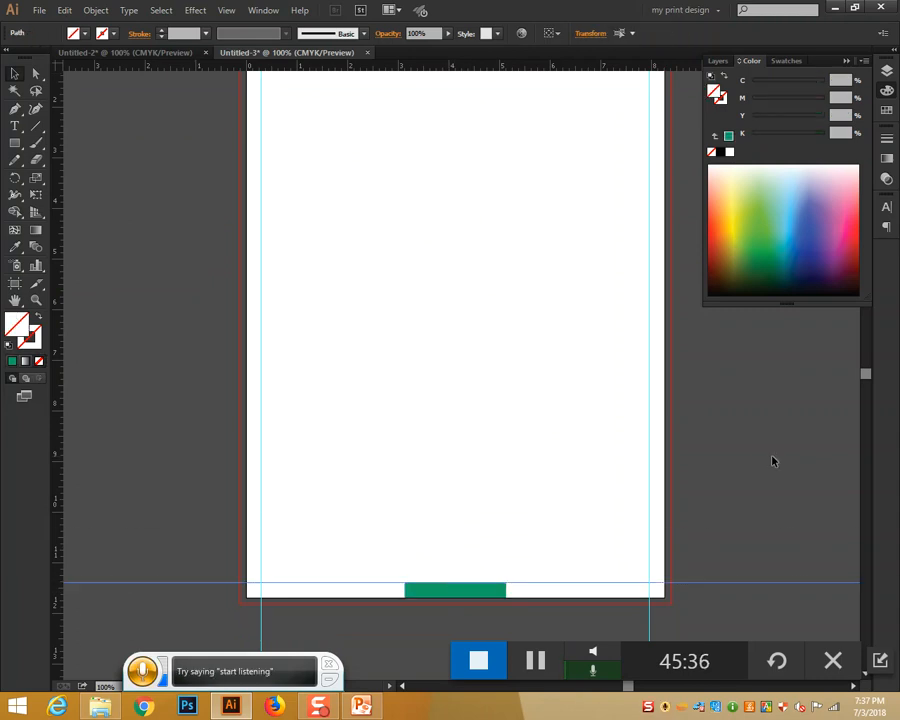
Delete the green spacer rectangle and lock the four margin guides.
click(545, 572)
click(494, 596)
key(Delete)
right_click(549, 402)
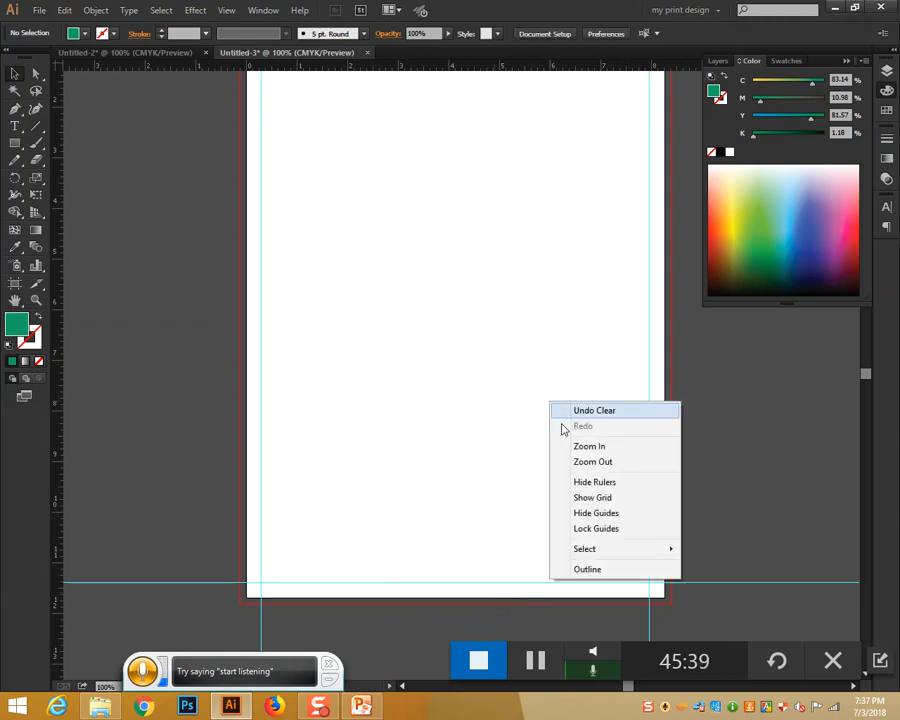
click(580, 525)
Draw a green rectangle covering the whole page, from its upper-left to its lower-right corner.
scroll(529, 370, up, 3)
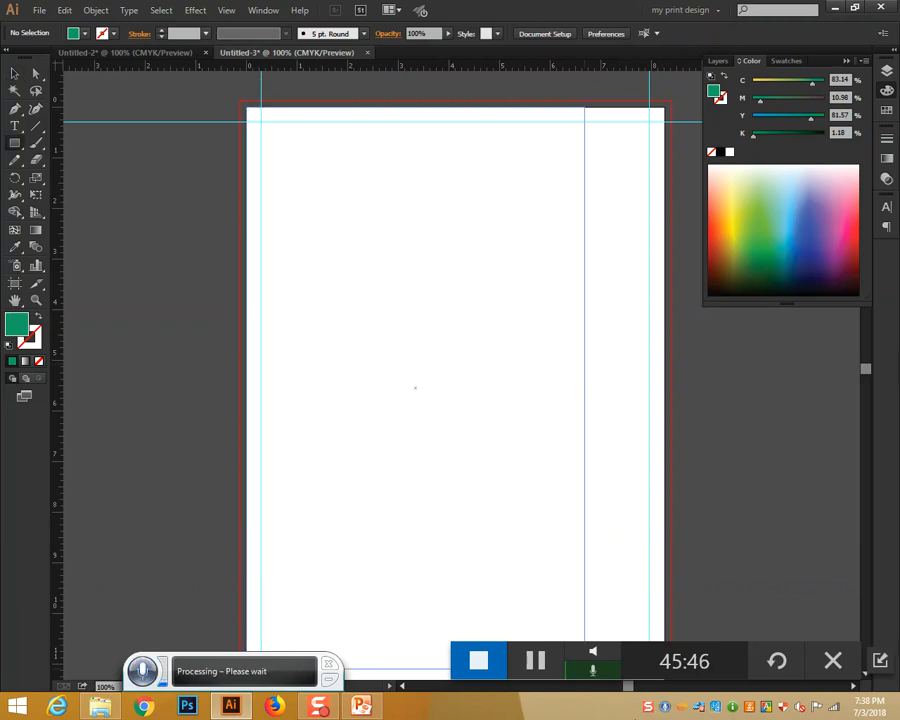
scroll(456, 370, down, 3)
drag(668, 680, 665, 598)
Shrink the green rectangle about its centre until its edges sit near the margin guides.
scroll(728, 577, up, 3)
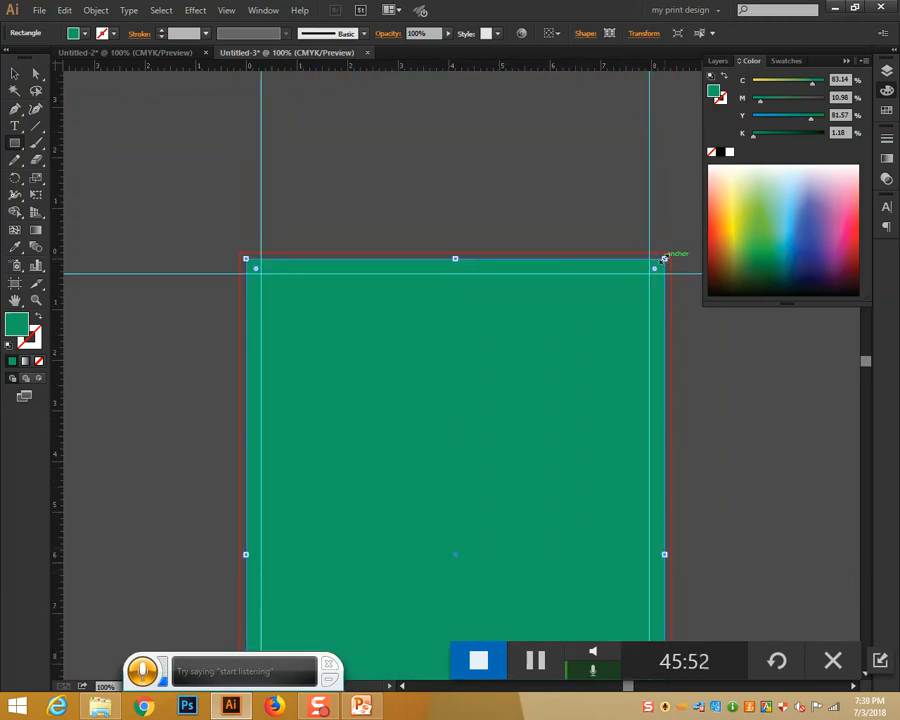
drag(665, 259, 651, 277)
click(15, 73)
click(436, 194)
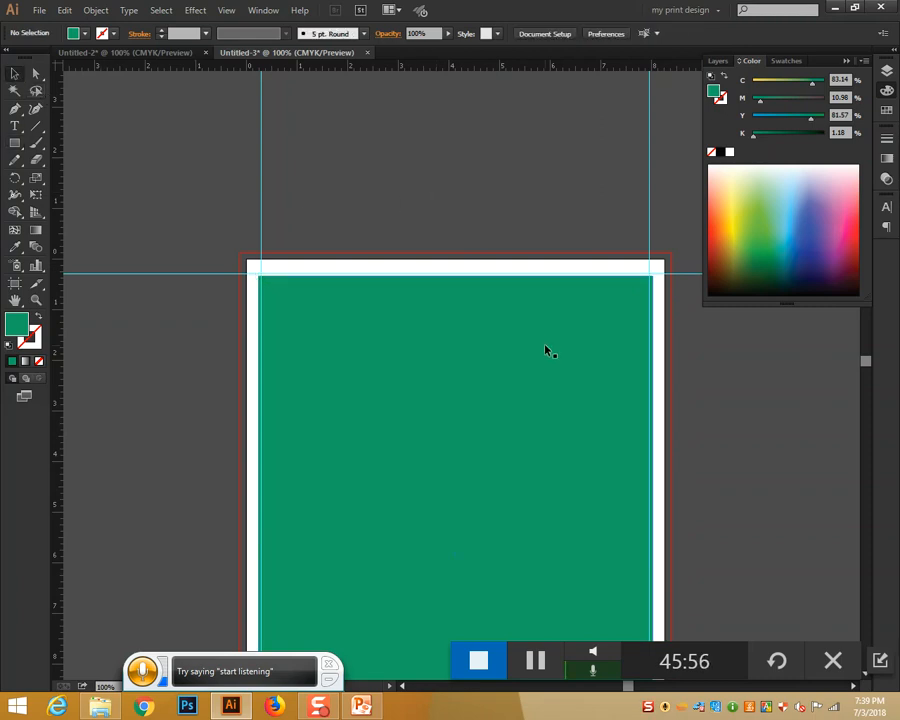
scroll(541, 347, down, 4)
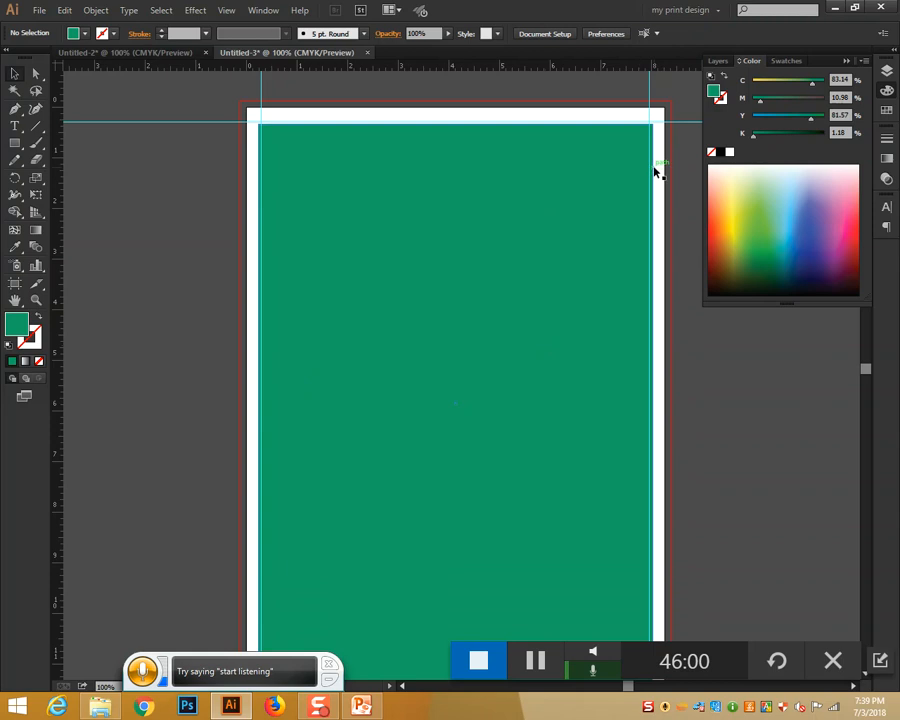
Delete the page-sized green rectangle, leaving only the margin guides on the page.
click(573, 203)
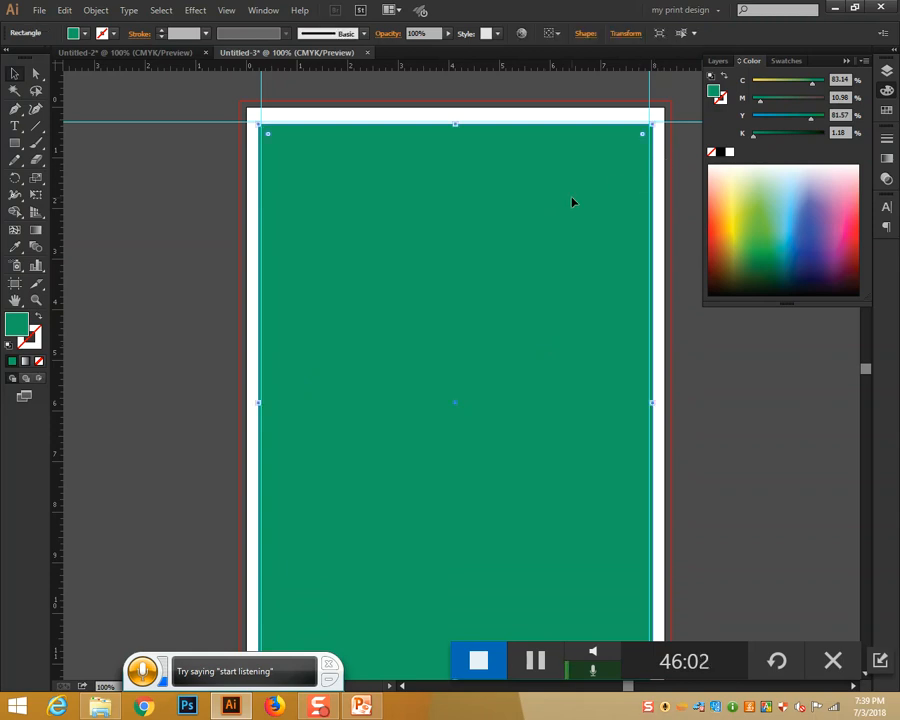
key(Delete)
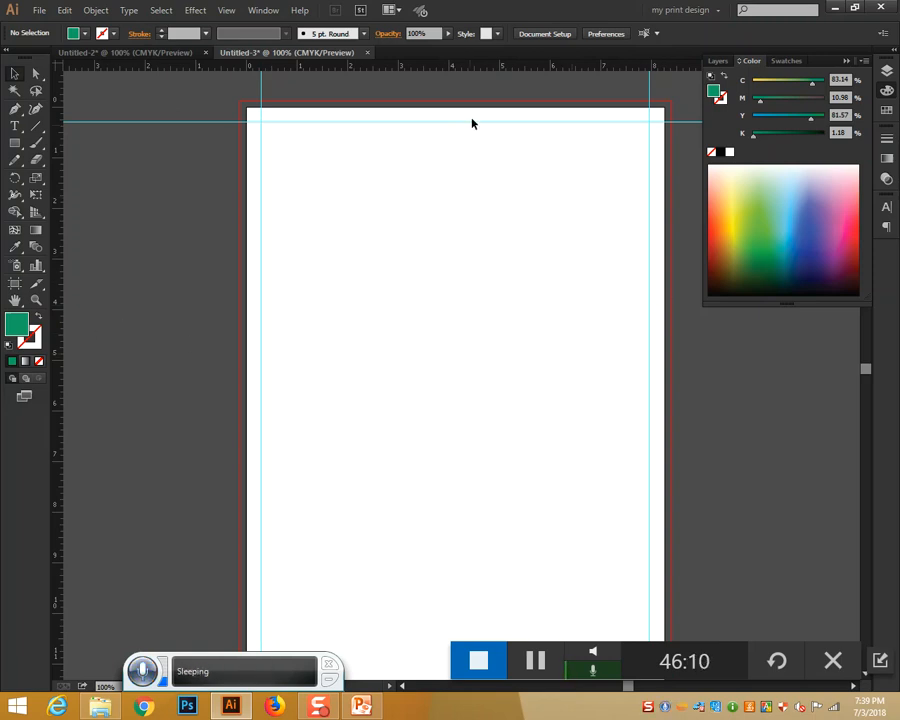
scroll(470, 140, down, 5)
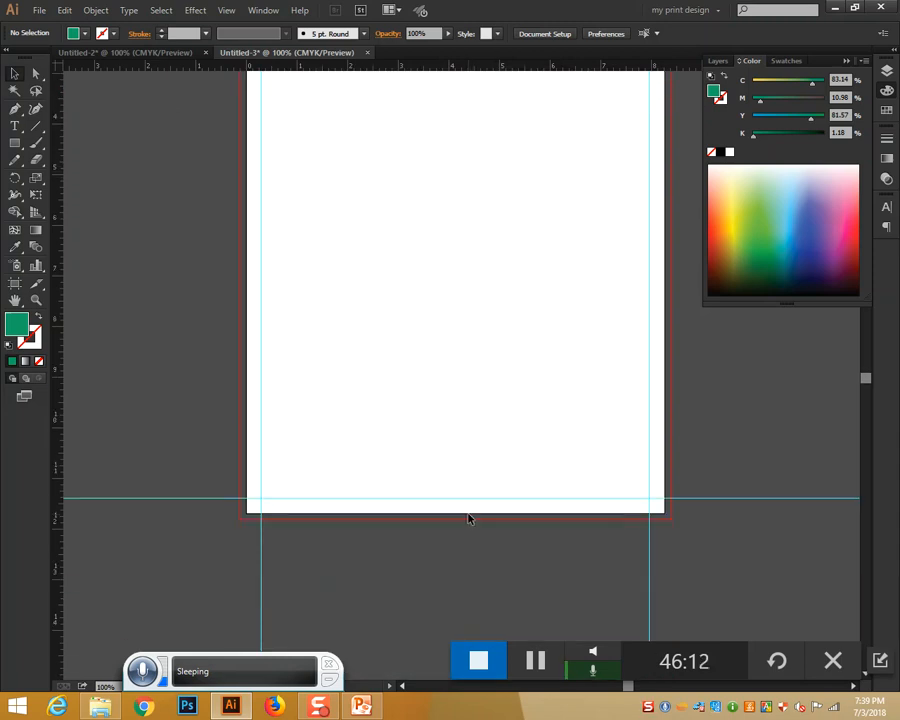
scroll(468, 517, up, 2)
scroll(467, 517, up, 1)
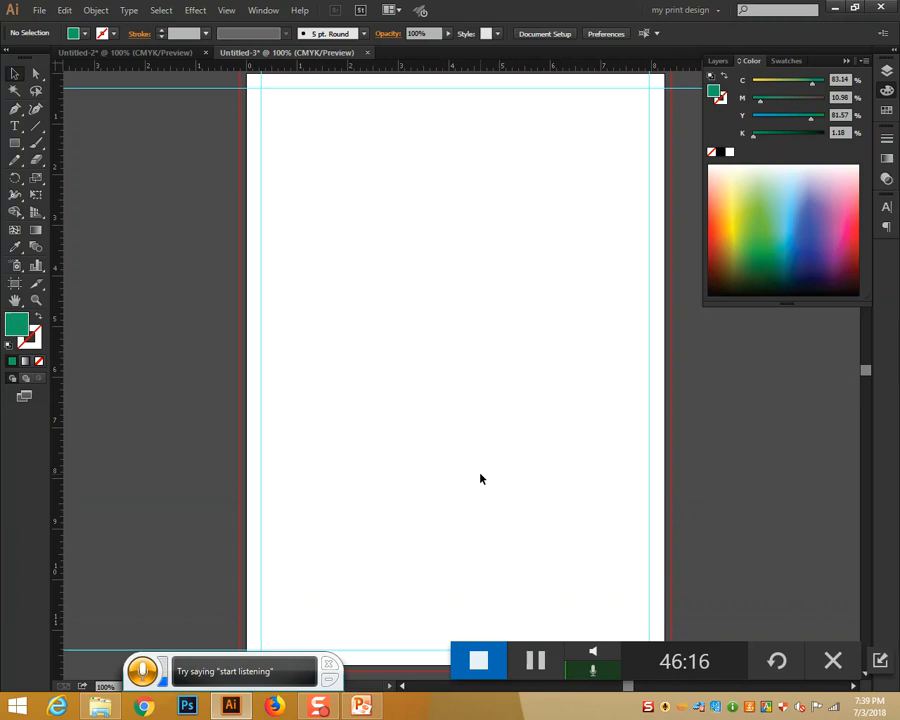
click(15, 143)
click(471, 272)
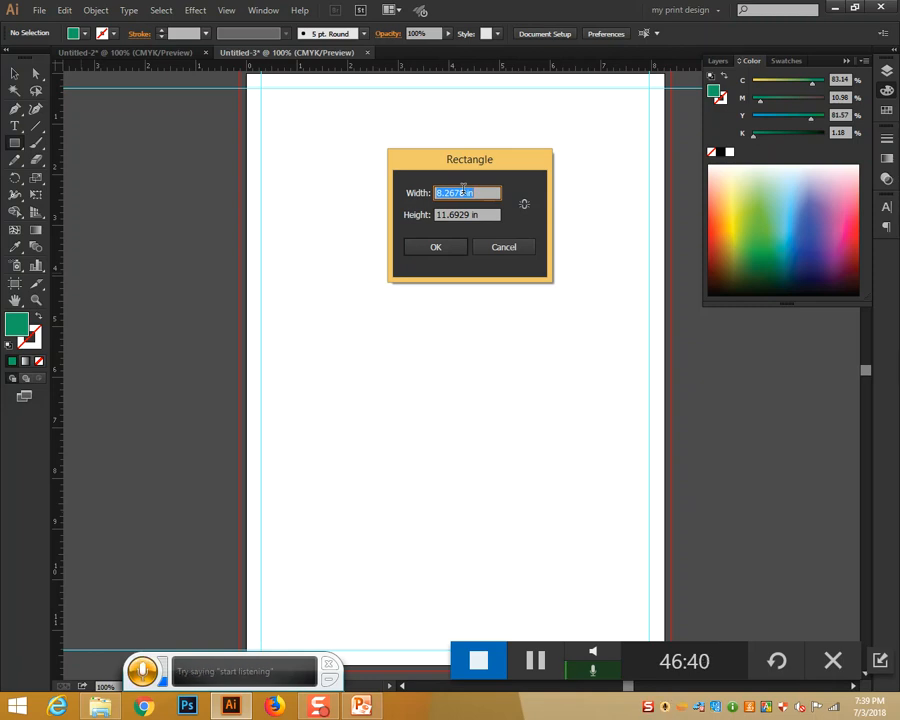
click(517, 249)
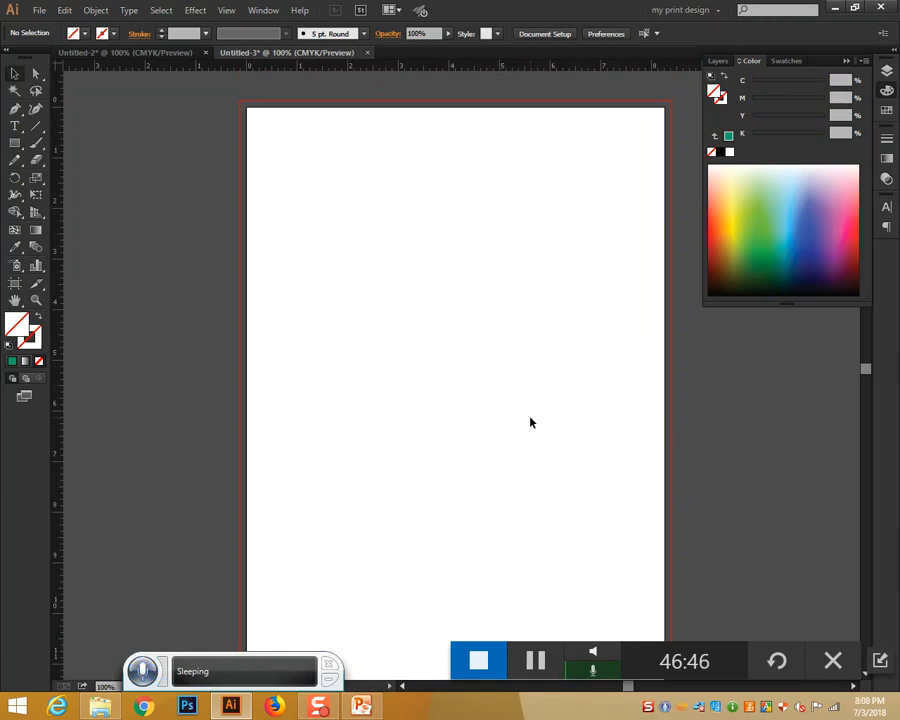
Draw a rectangle in the middle of the page and fill it with light blue, C 52.55, M 0, Y 10.2, K 0.
click(15, 143)
drag(345, 278, 567, 489)
click(788, 218)
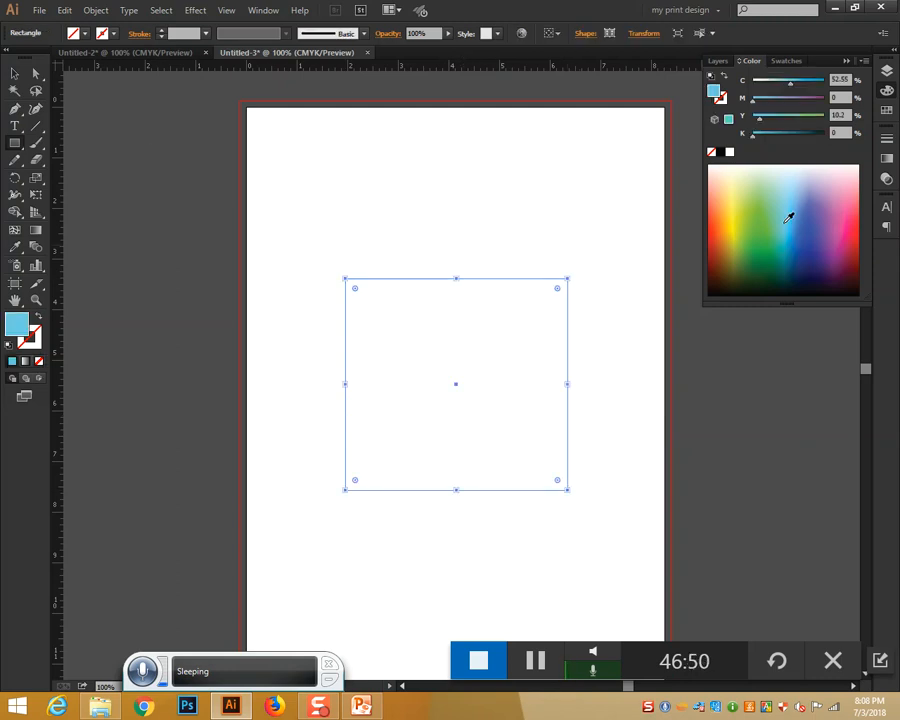
Place a horizontal guide at about 2 in above the blue rectangle, then delete that guide.
drag(451, 67, 445, 204)
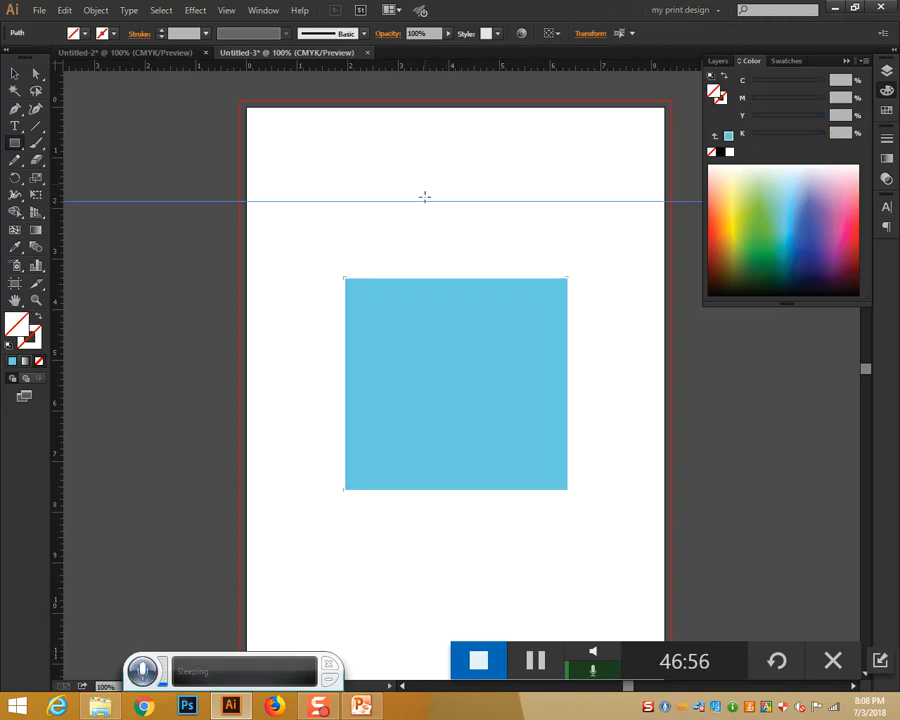
click(14, 73)
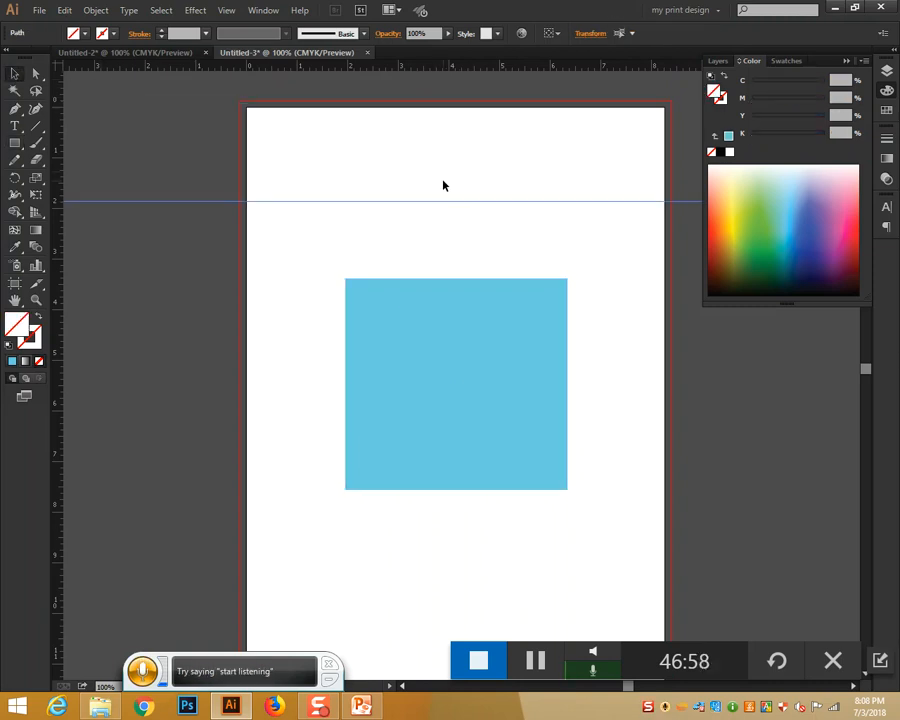
key(Delete)
Replace the light blue rectangle with a light blue circle about 6.5 in wide in the middle of the page.
click(422, 331)
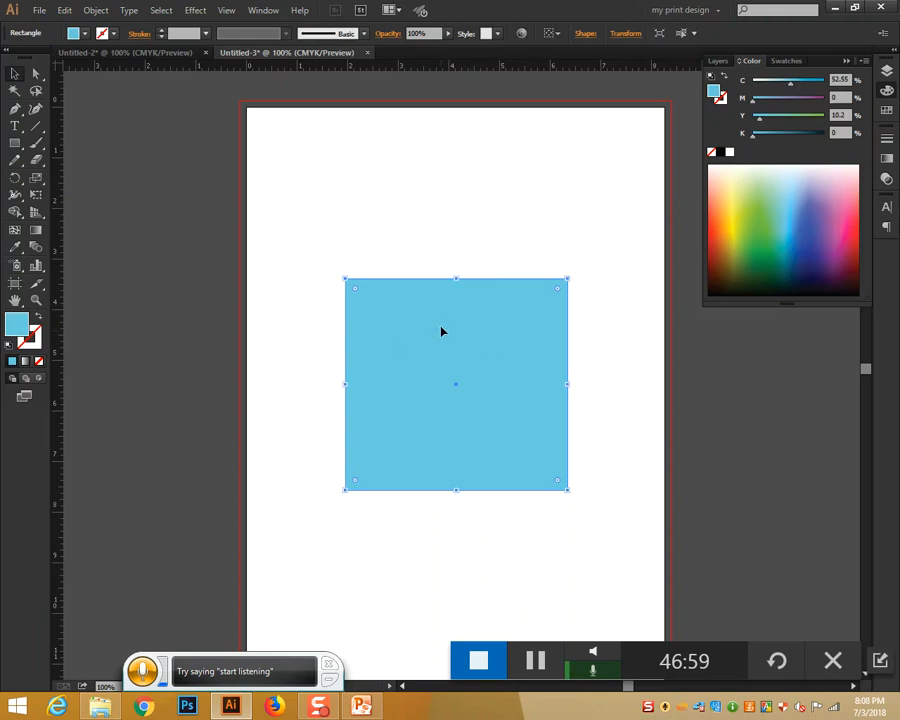
key(Delete)
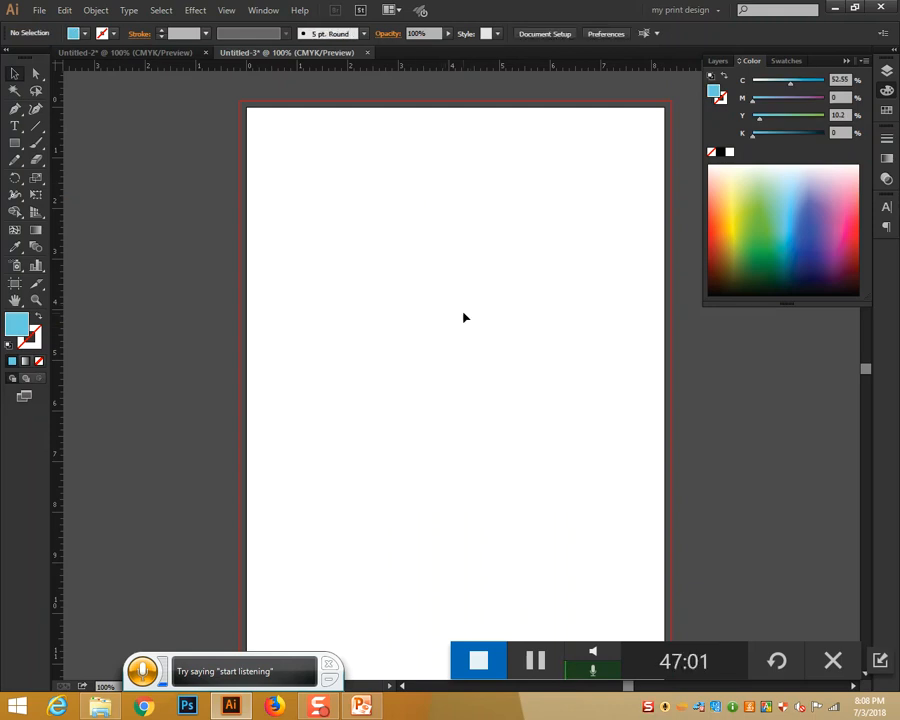
drag(15, 143, 85, 174)
drag(449, 385, 615, 528)
click(15, 73)
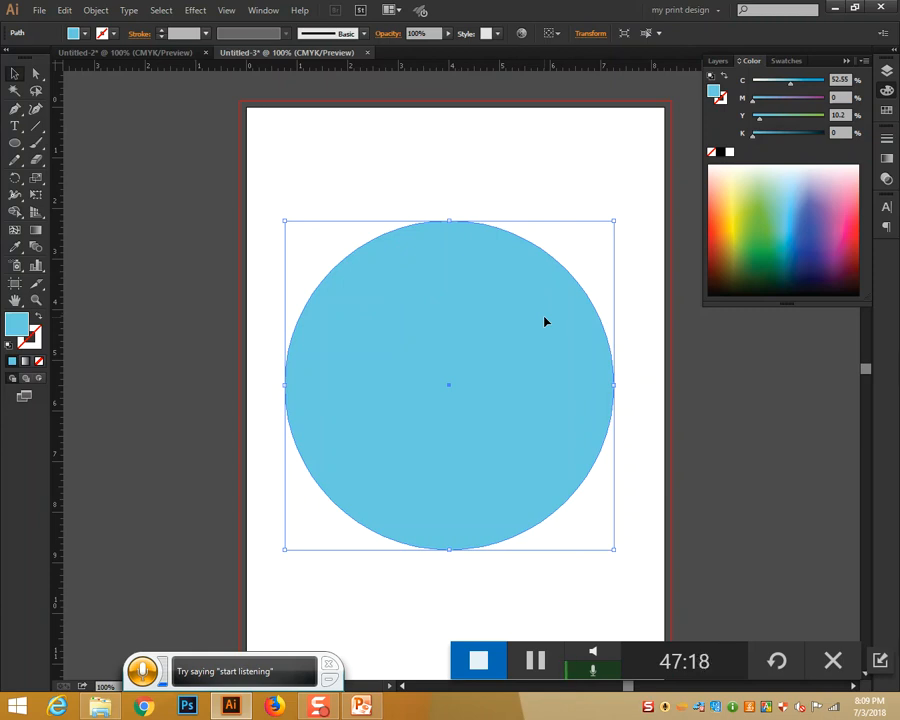
Add a concentric copy of the circle about 5 in wide and fill it with C 87.06, M 74.51, Y 0, K 0.
key(a)
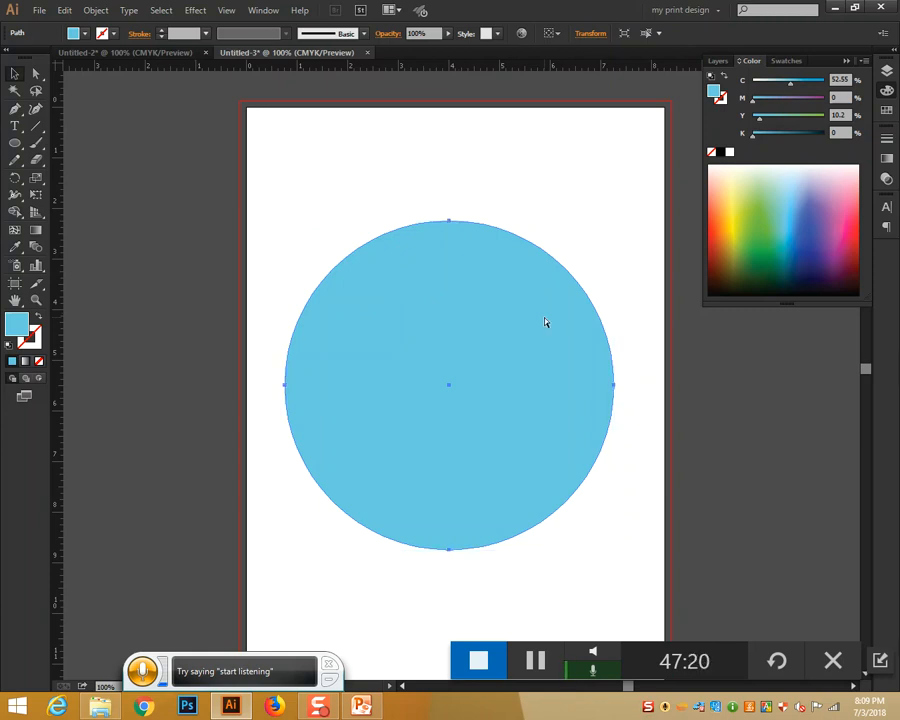
key(v)
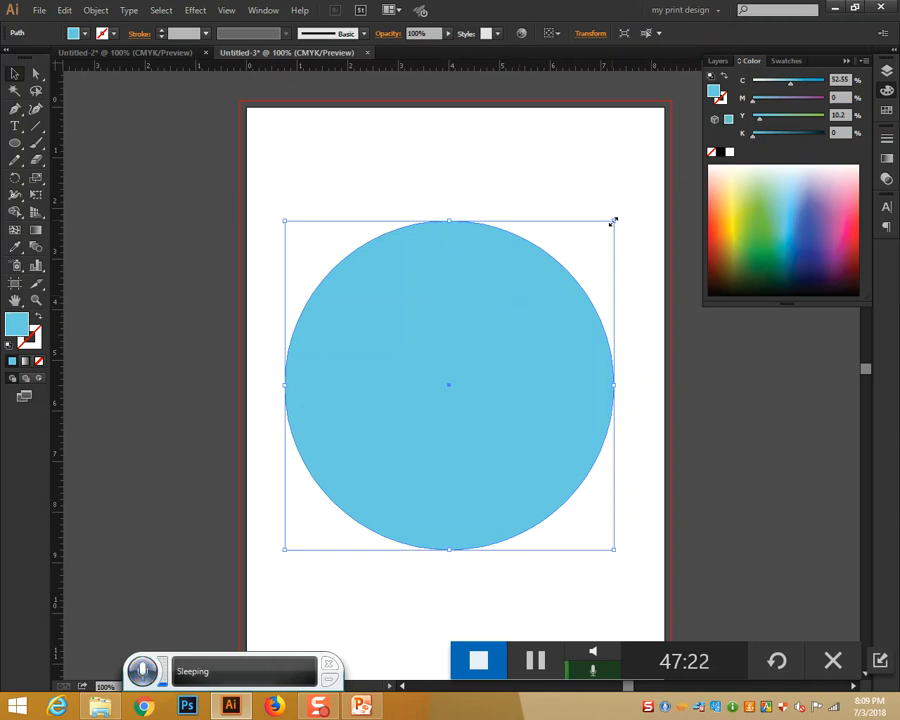
drag(613, 221, 577, 257)
click(804, 227)
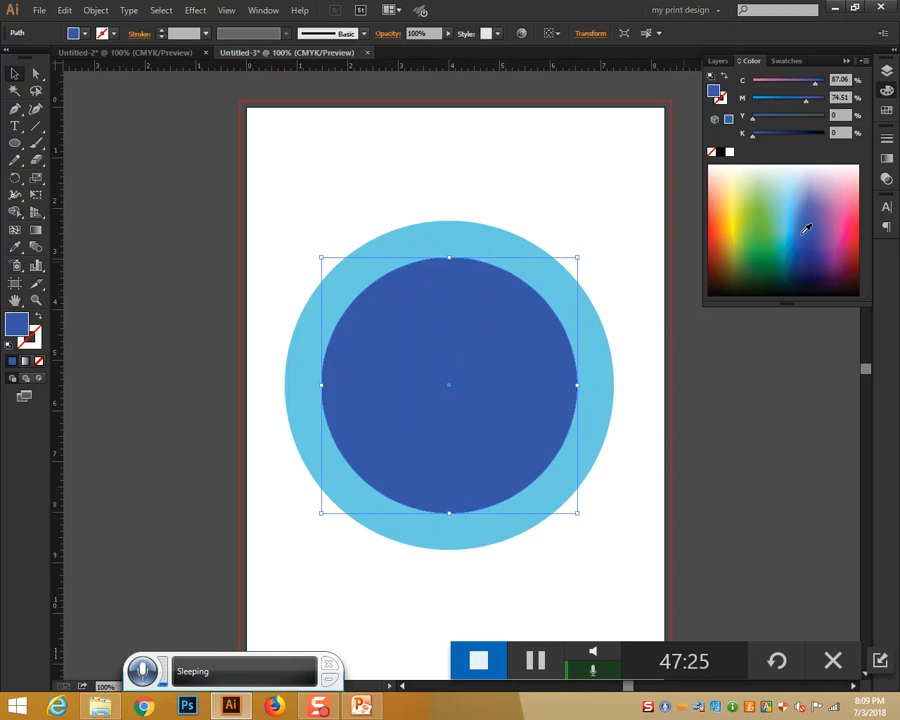
click(180, 210)
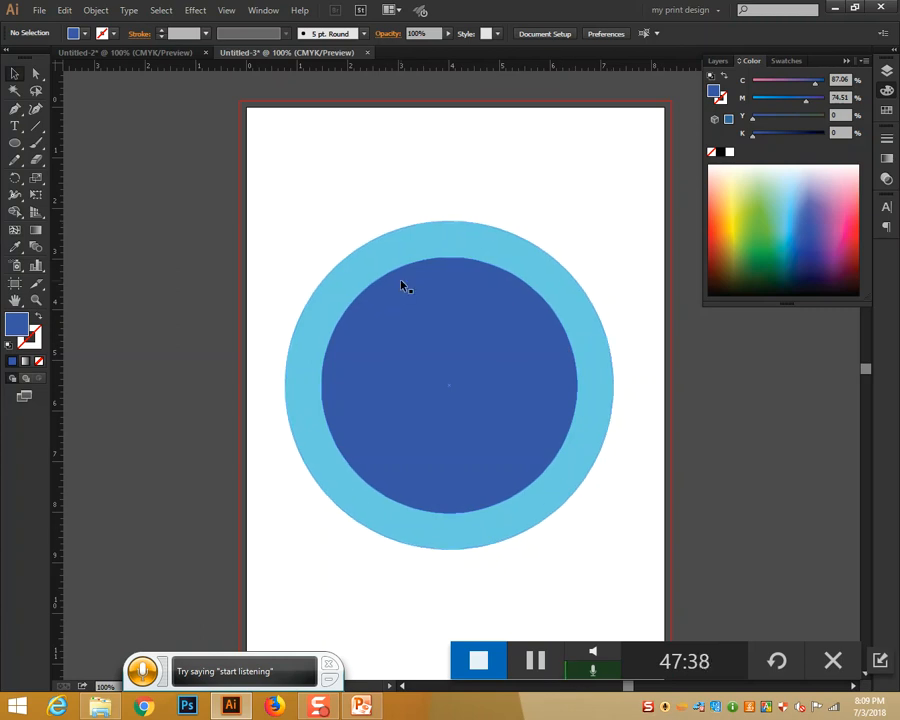
Turn the dark blue inner circle into a guide inside the light blue circle.
drag(371, 198, 415, 289)
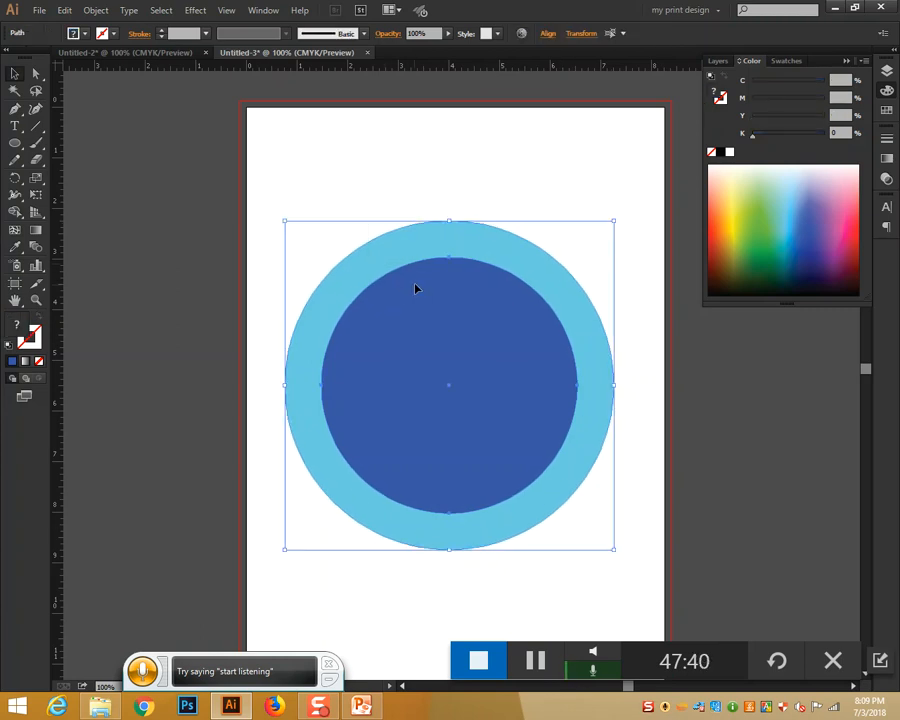
click(478, 175)
click(434, 295)
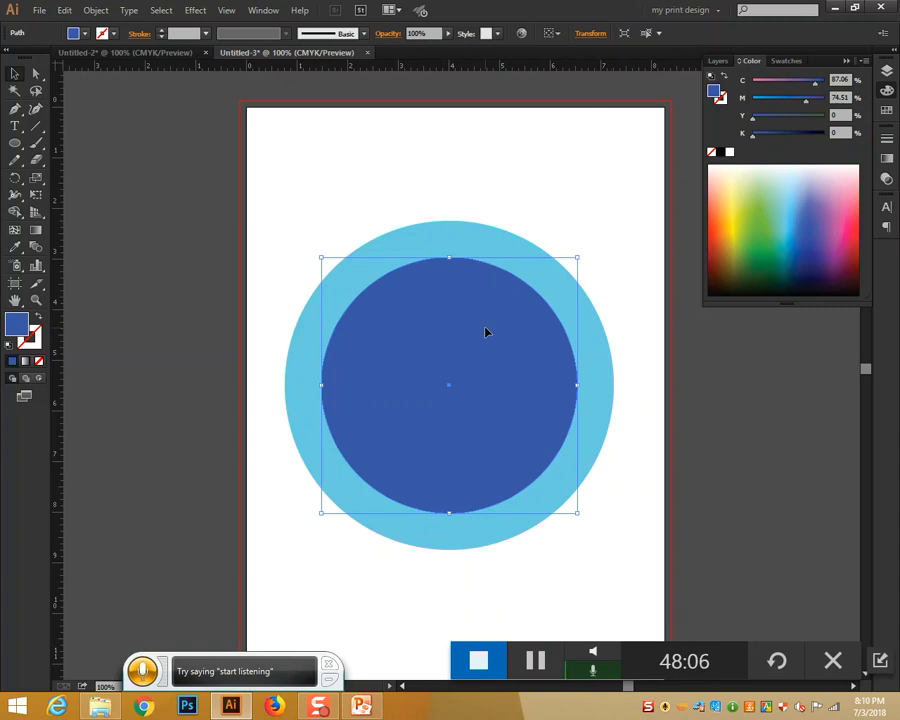
scroll(486, 332, up, 2)
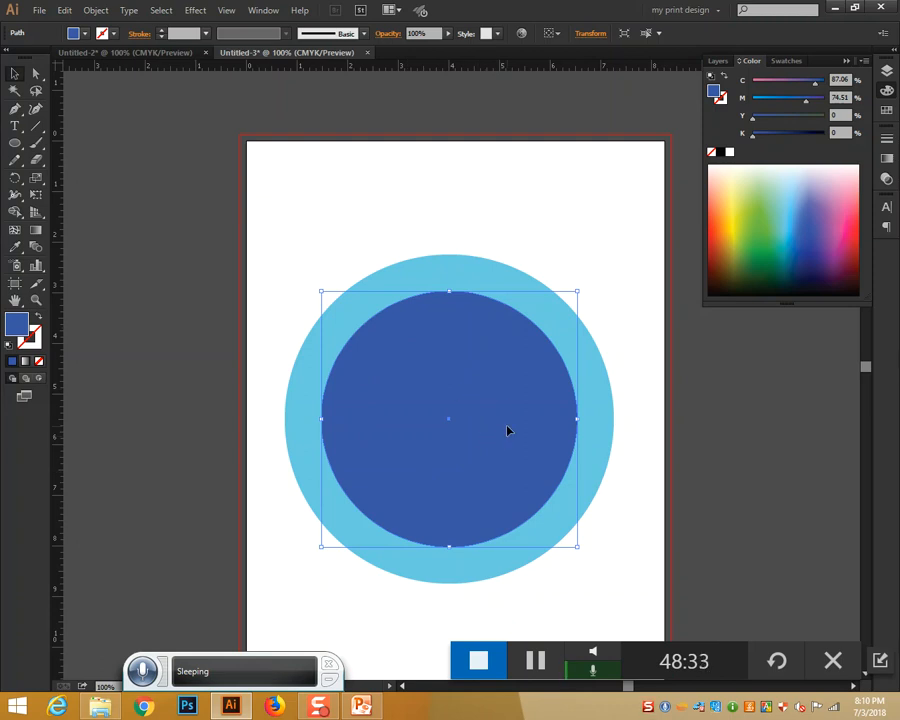
key(ctrl+shift+b)
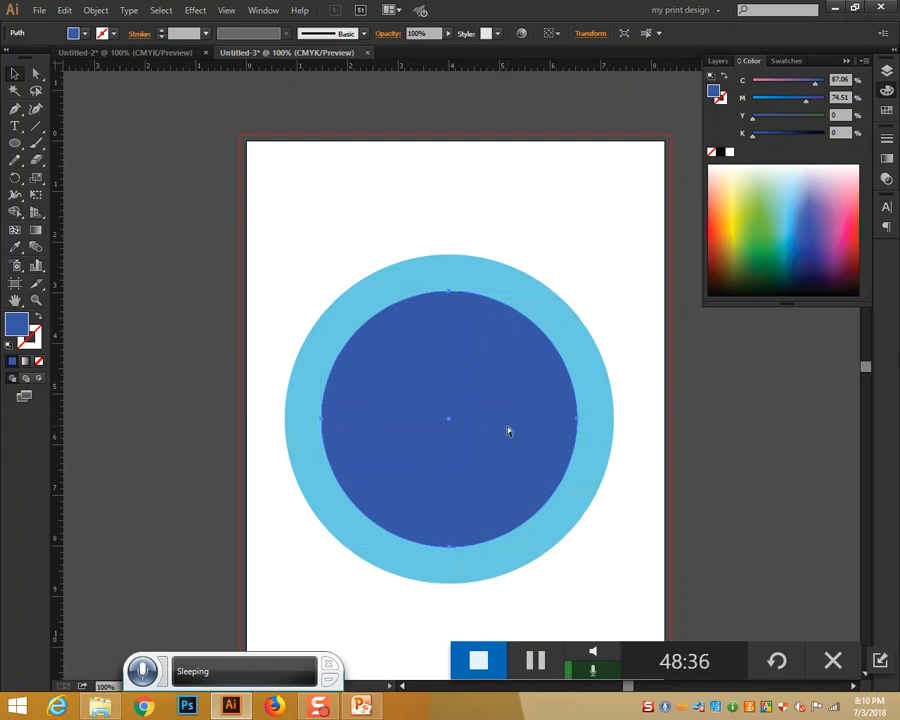
key(ctrl+shift+bracketleft)
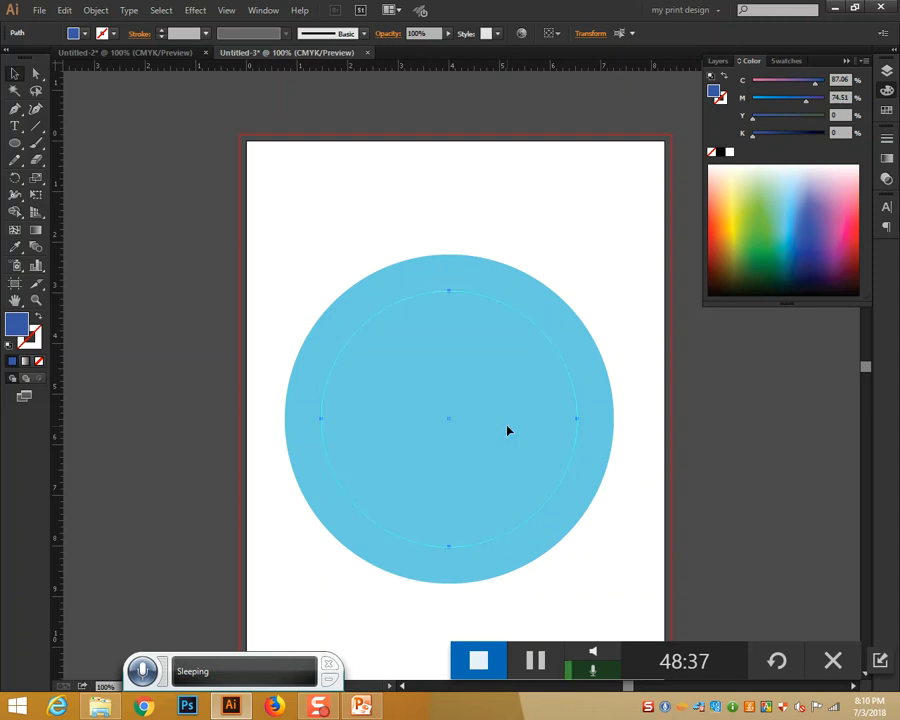
click(598, 281)
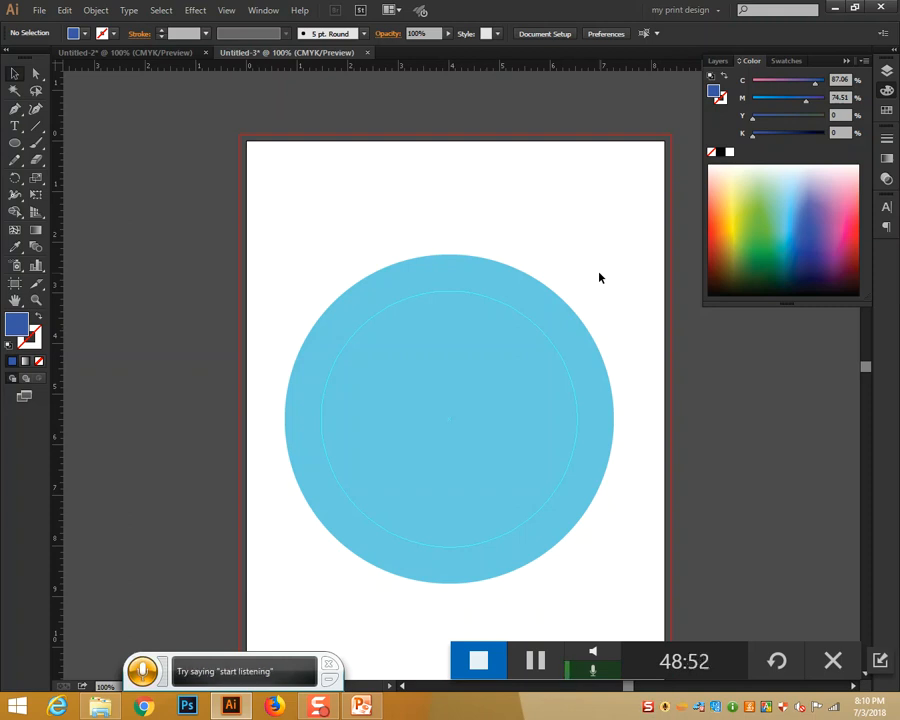
Draw a dark blue rectangle about 4.6 by 2.9 in overlapping the circle's upper part and round all its corners by about 1 in.
scroll(170, 196, up, 1)
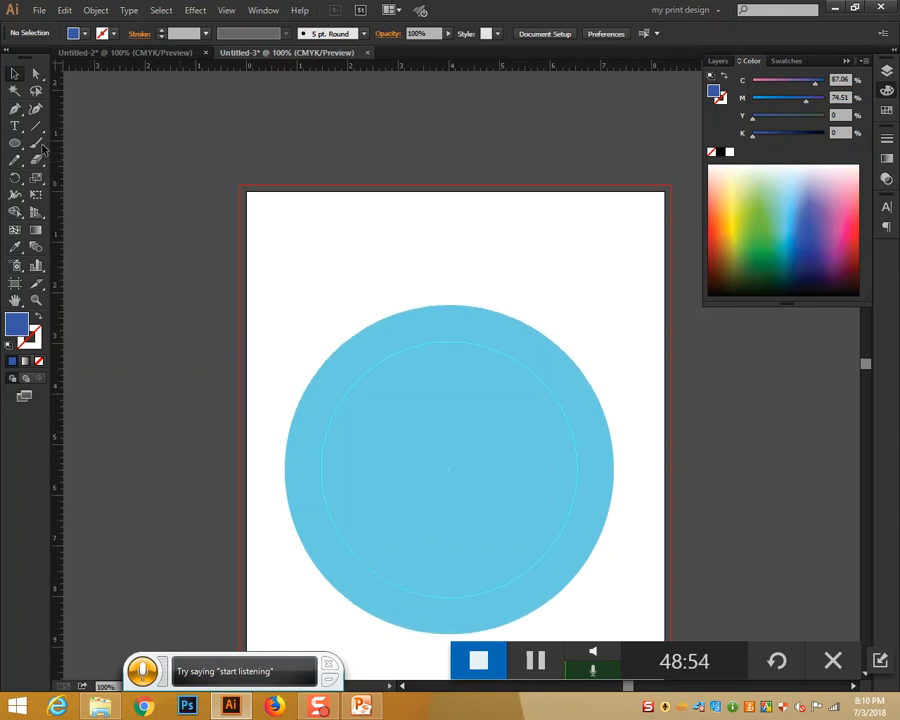
drag(20, 152, 51, 98)
drag(349, 213, 583, 358)
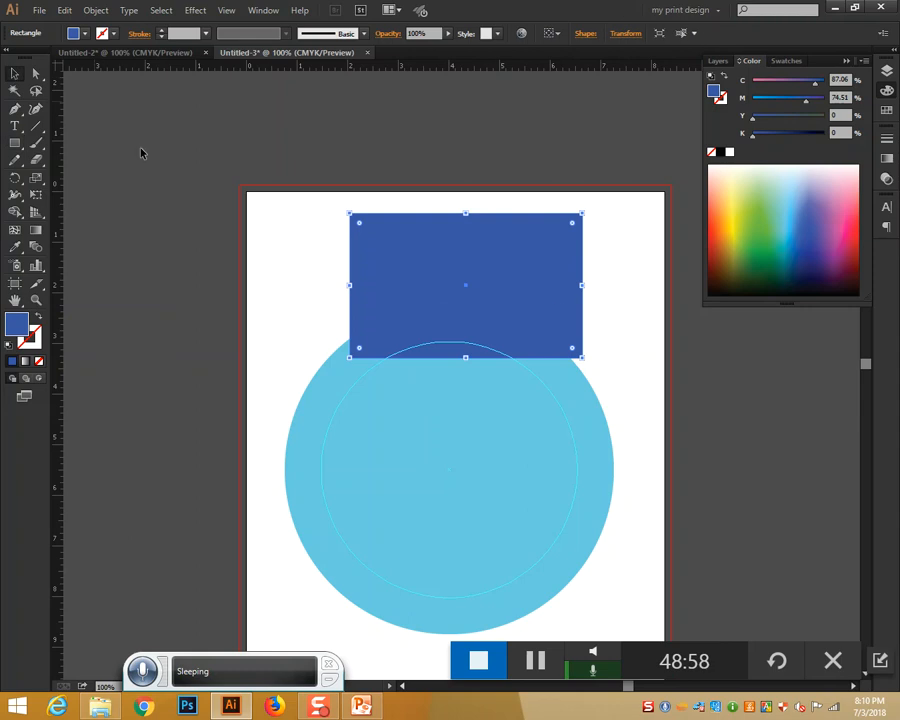
drag(569, 225, 532, 259)
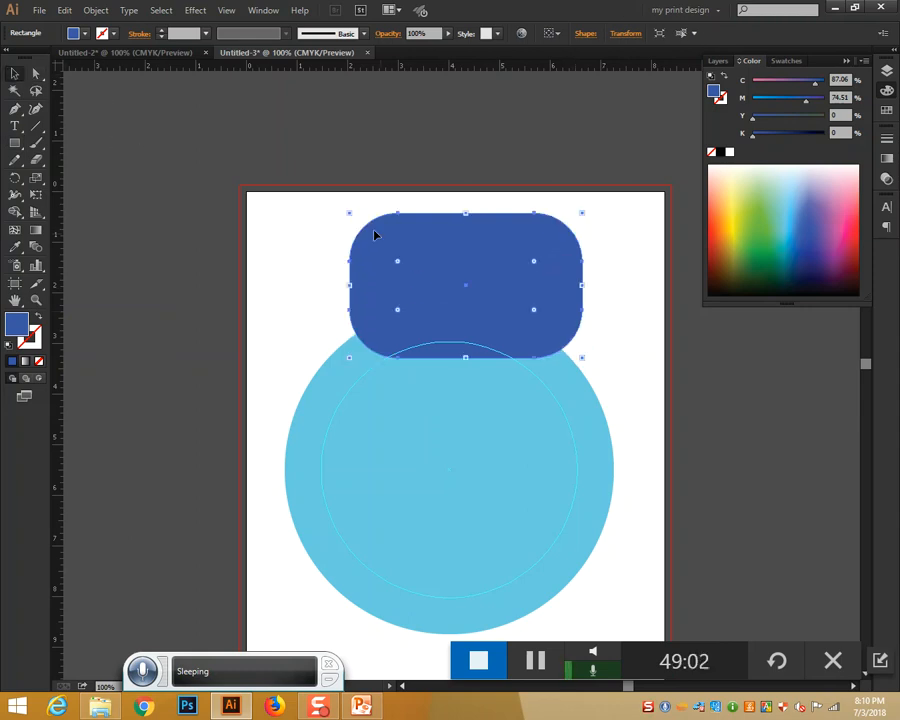
Place two horizontal and two vertical ruler guides just inside the edges of the rounded rectangle.
drag(530, 65, 536, 227)
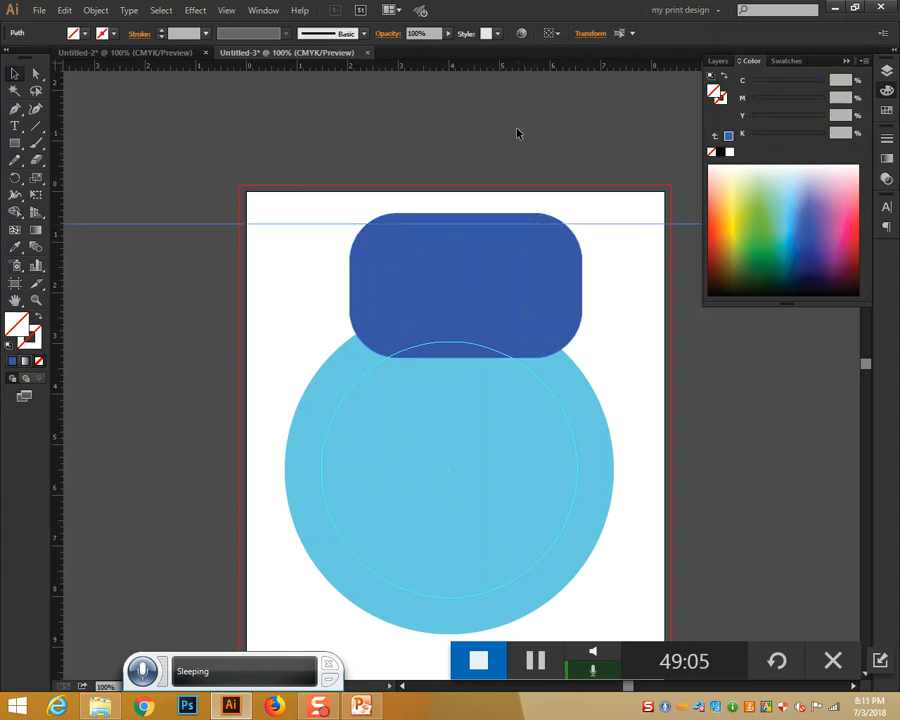
drag(511, 66, 502, 346)
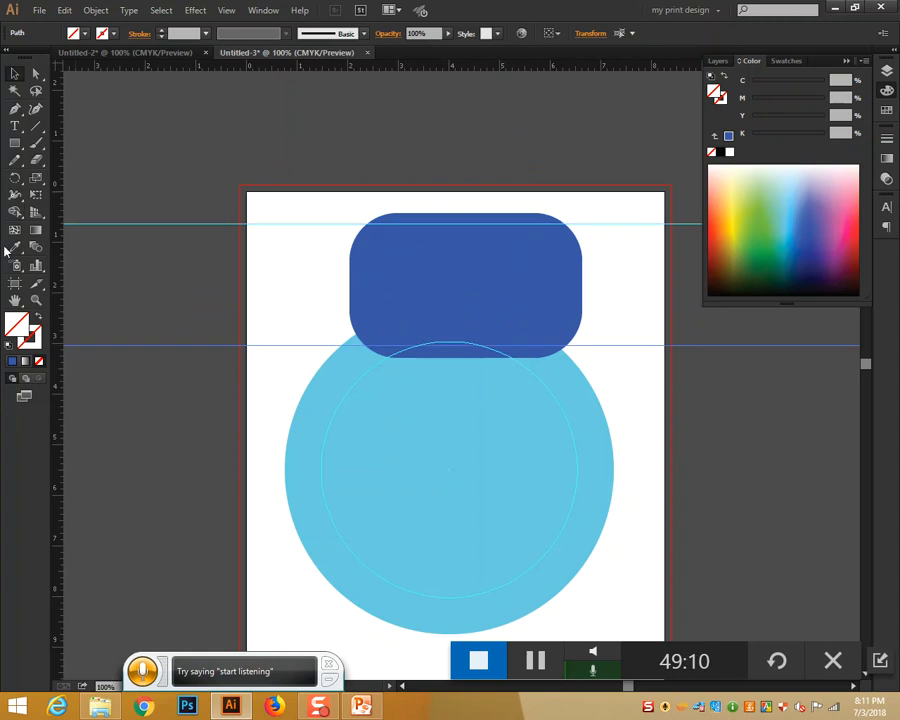
drag(60, 271, 365, 300)
drag(58, 332, 567, 352)
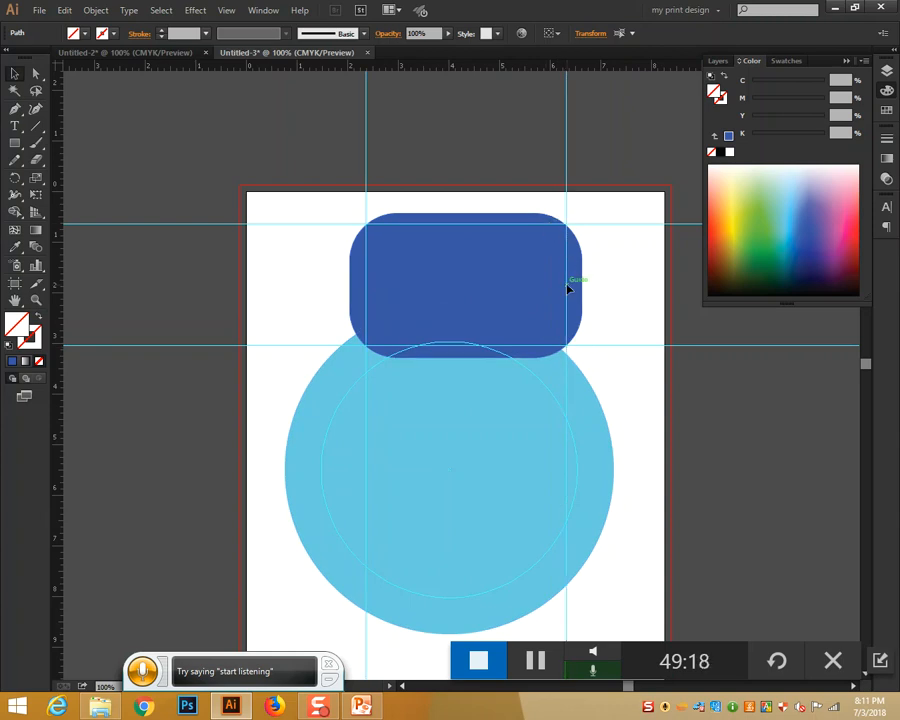
Delete the two vertical and two horizontal ruler guides around the rounded rectangle.
click(567, 289)
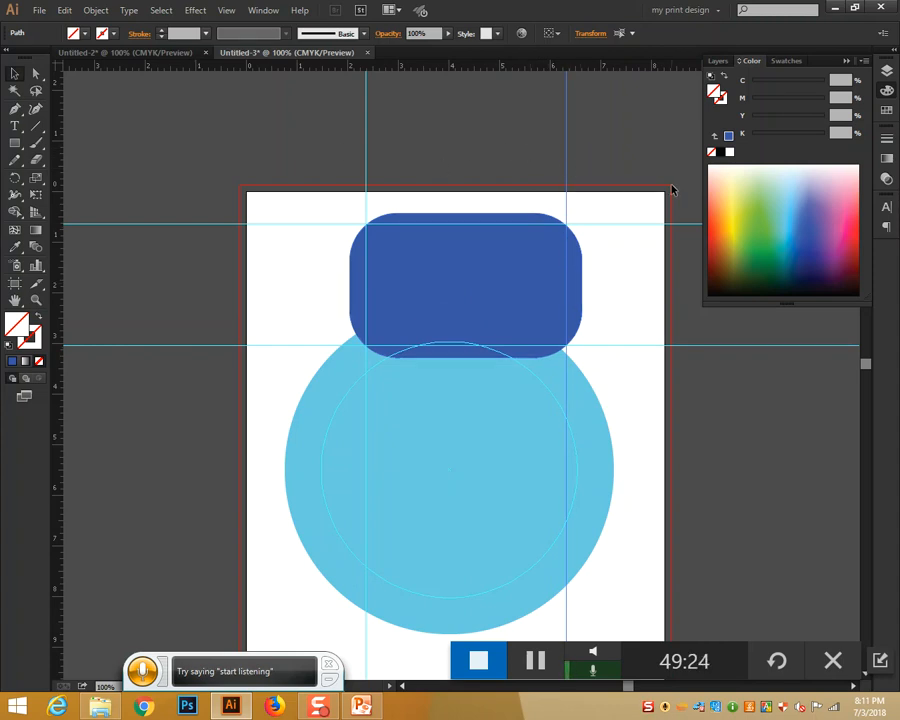
drag(597, 138, 289, 141)
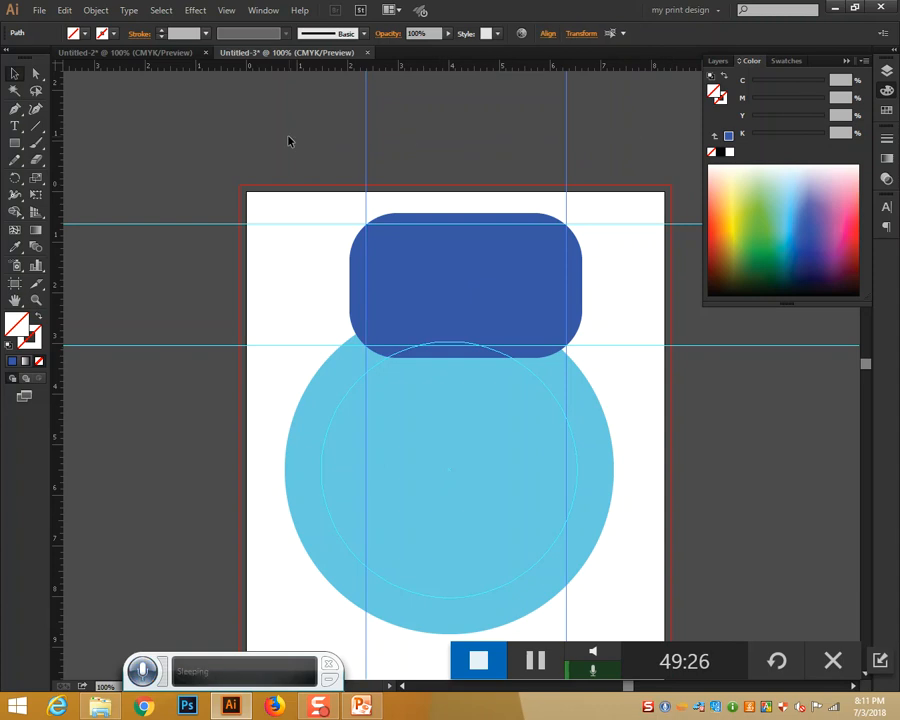
key(Delete)
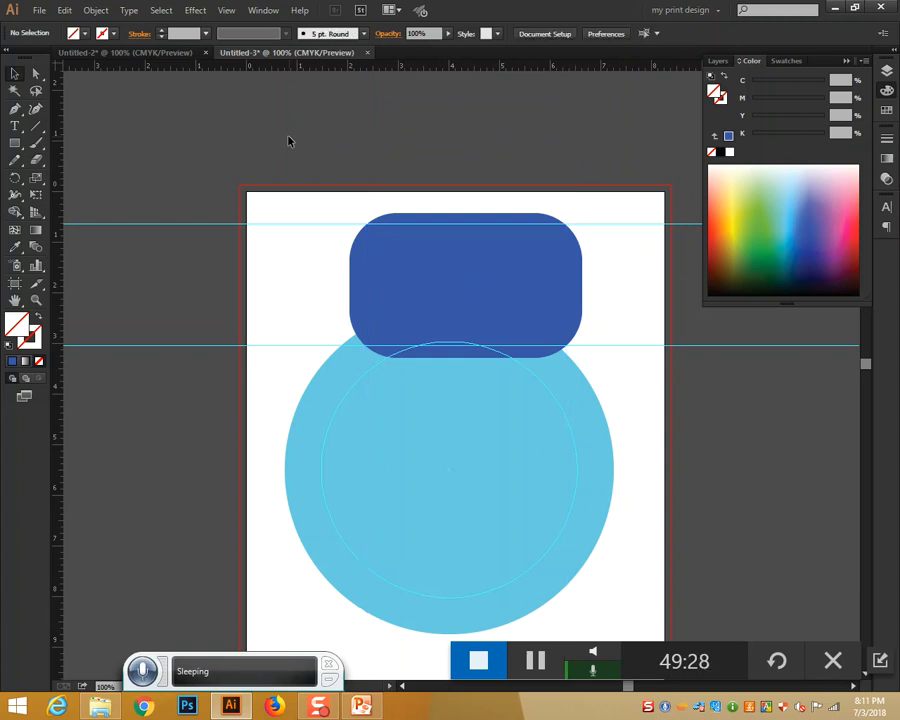
drag(109, 204, 173, 396)
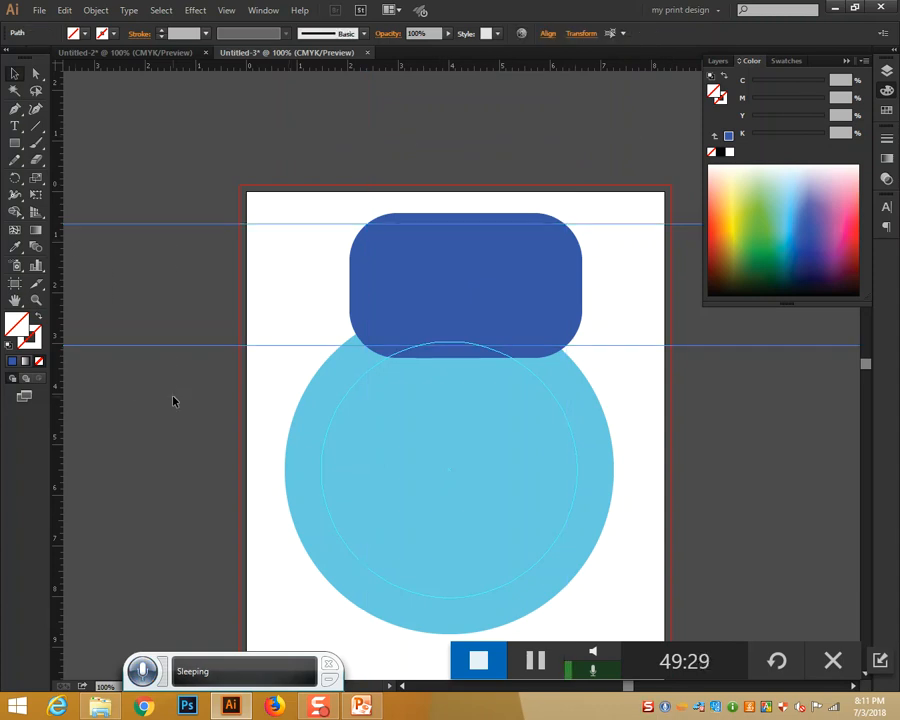
key(Delete)
Add a smaller centred copy of the rounded rectangle, fill it with C 36.08, M 100, Y 2.35, K 0, and turn it into a guide.
click(478, 295)
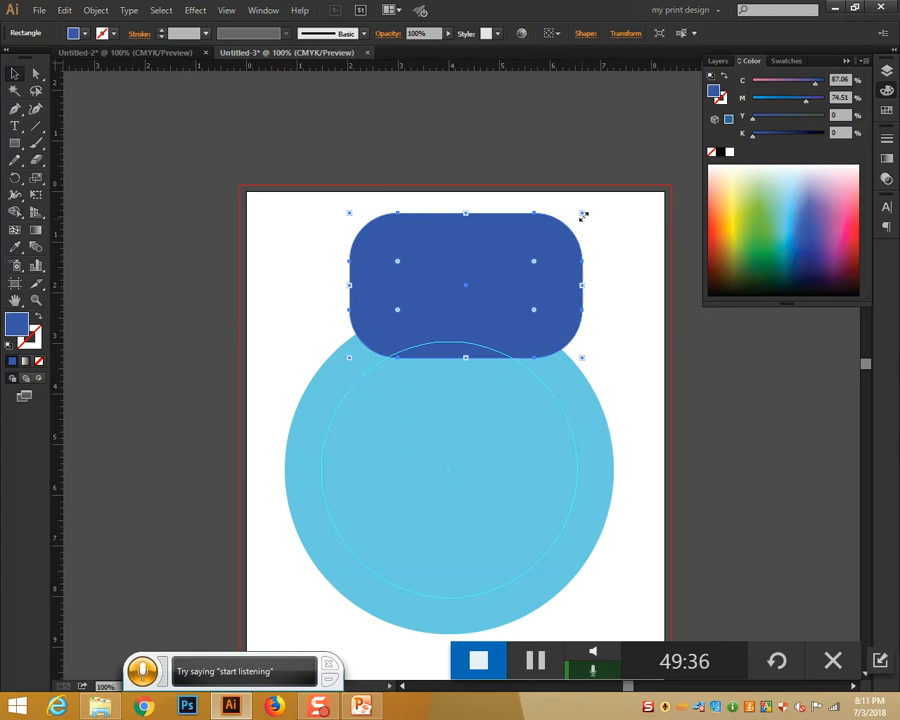
drag(582, 213, 580, 285)
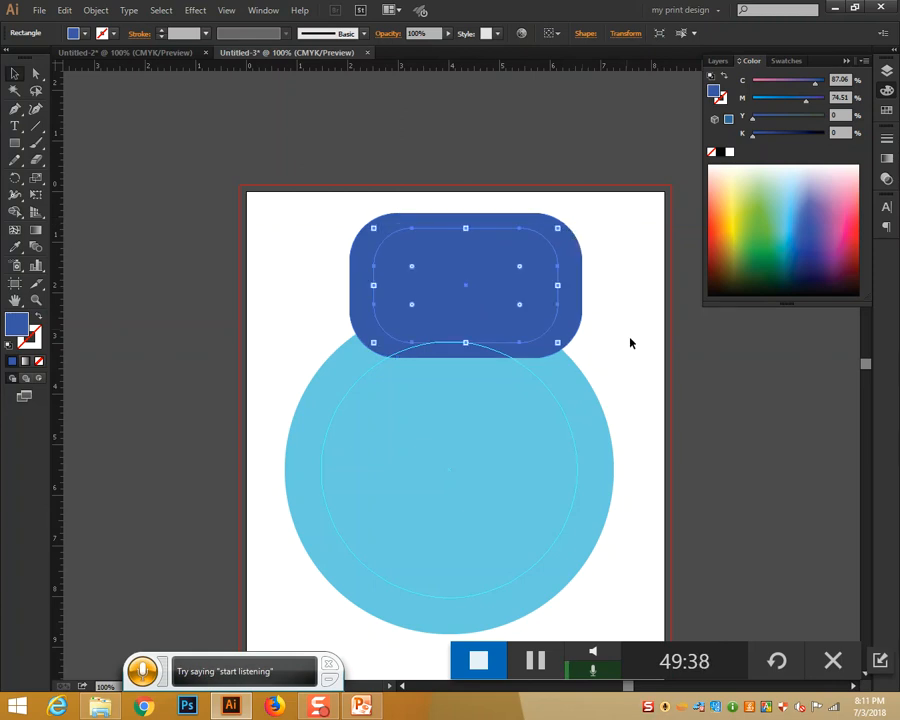
click(843, 244)
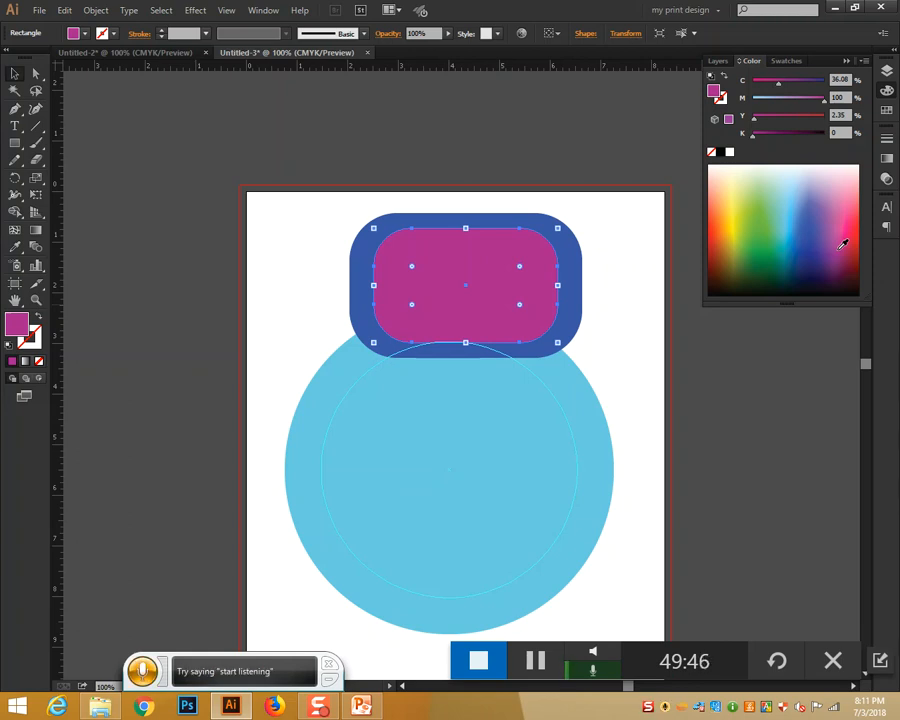
key(ctrl+z)
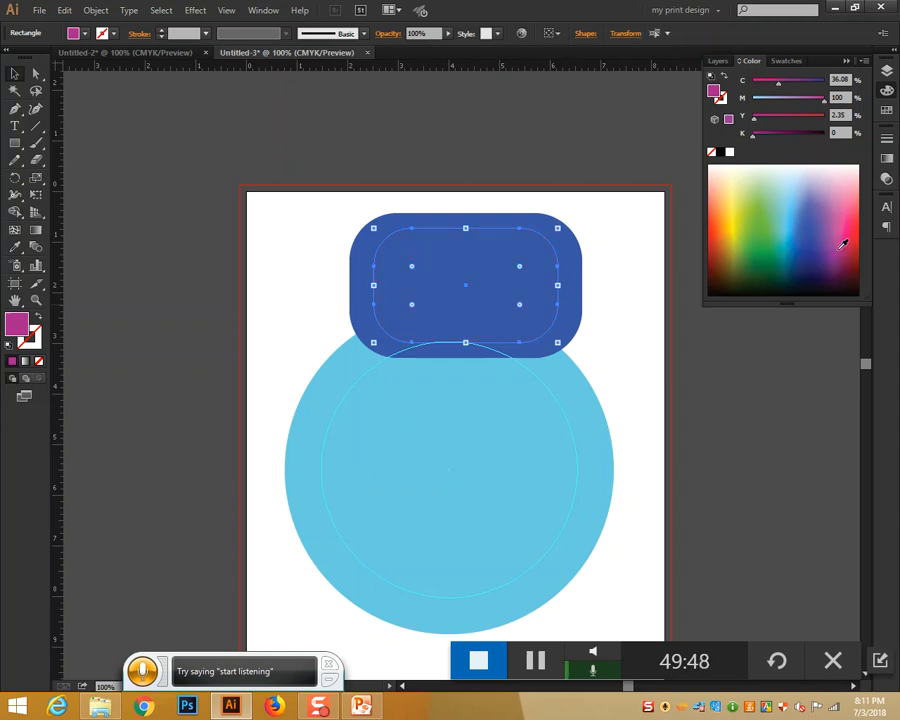
Lock all guides in the document.
click(617, 242)
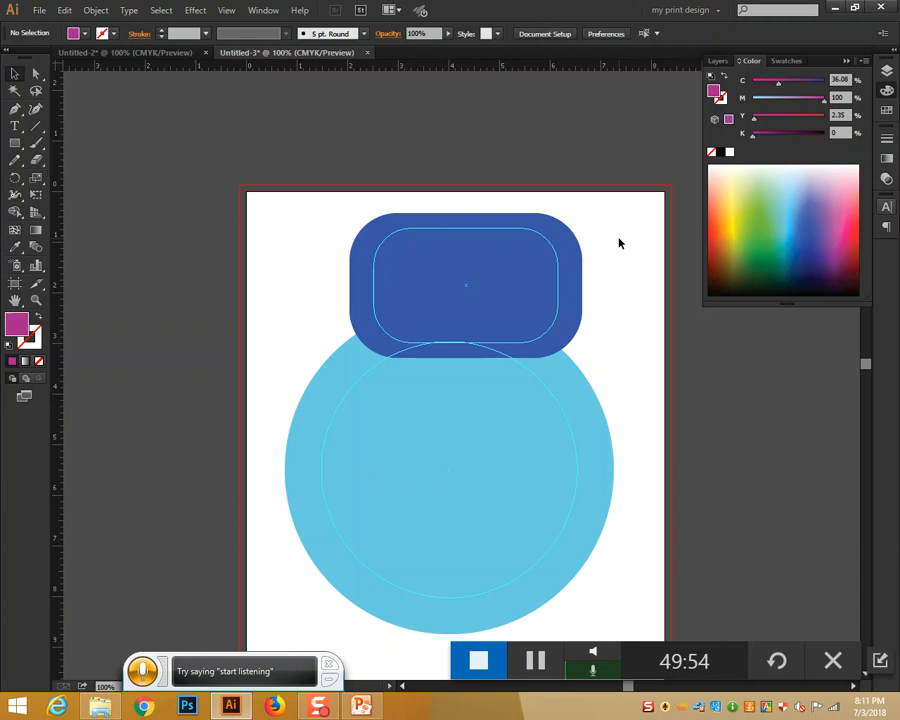
right_click(620, 241)
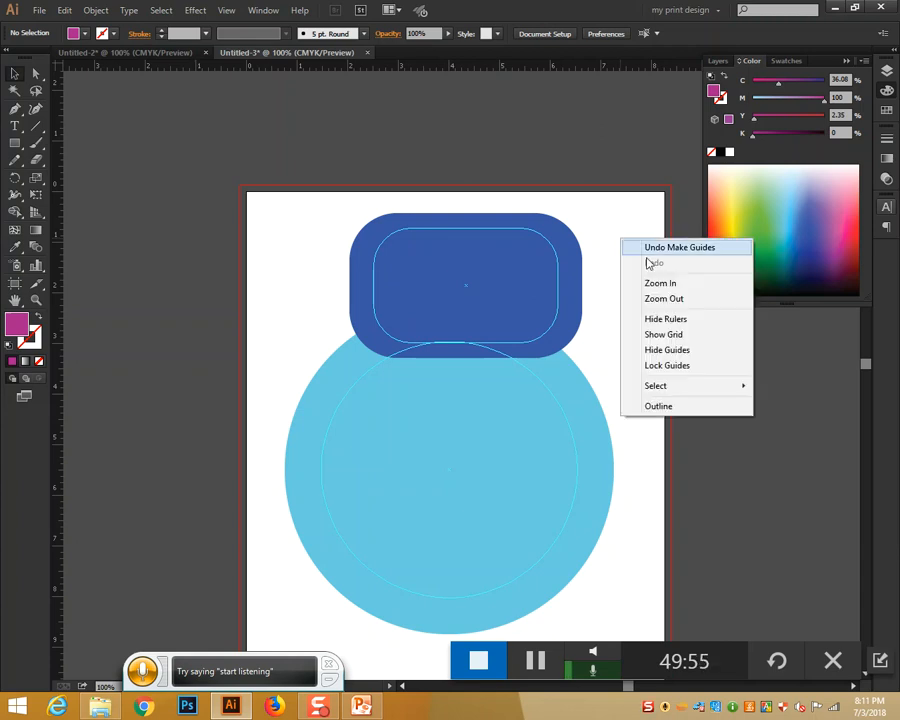
click(667, 365)
Move the light blue circle and the rounded rectangle down and left off their guides, then undo both moves.
drag(583, 428, 538, 465)
click(606, 411)
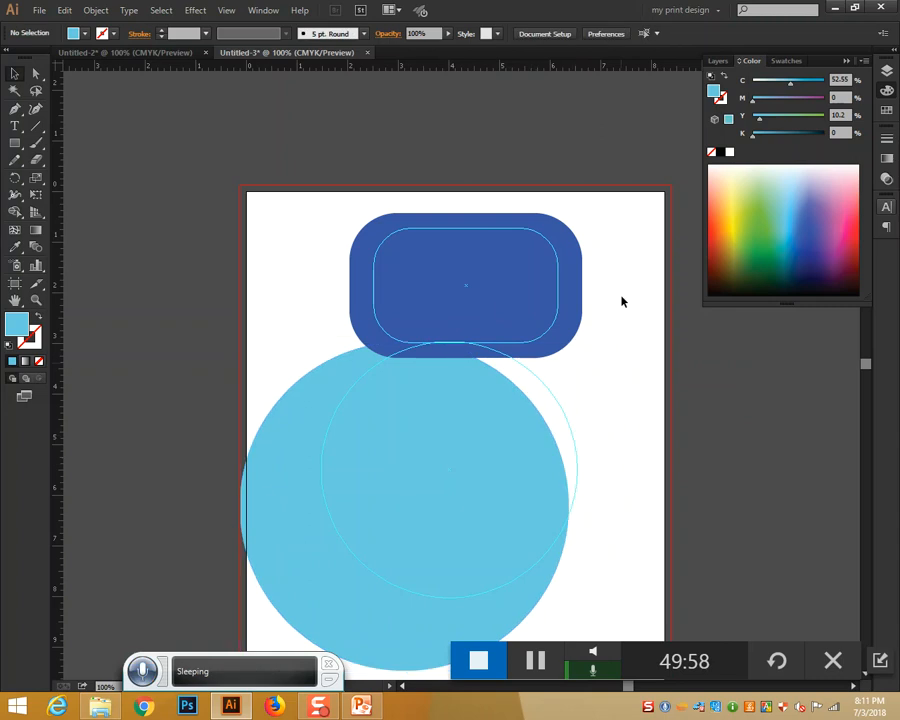
click(560, 297)
drag(559, 297, 453, 369)
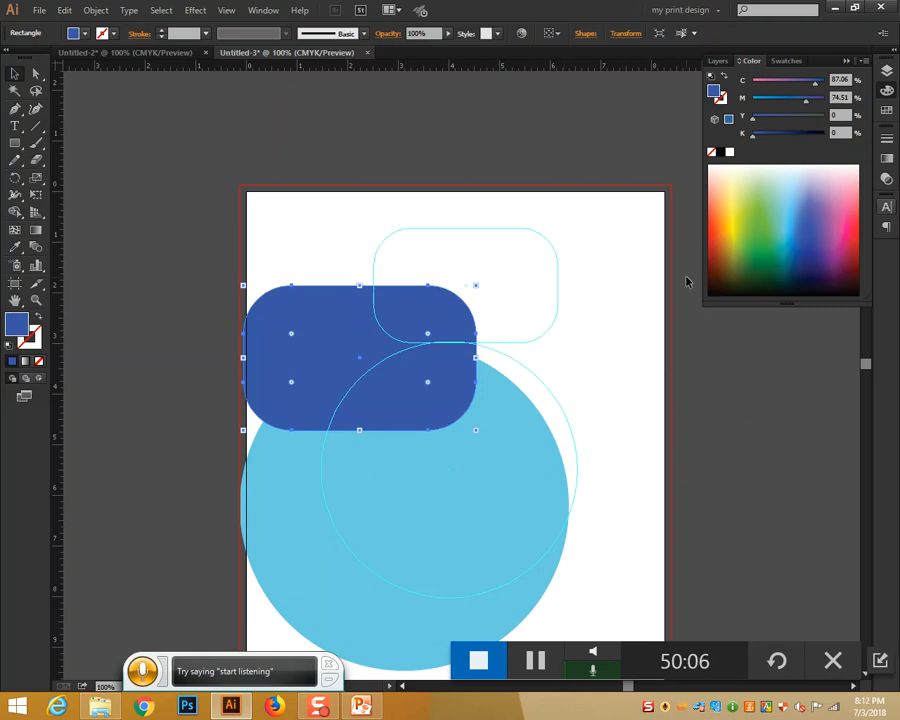
key(ctrl+z)
key(ctrl+z)
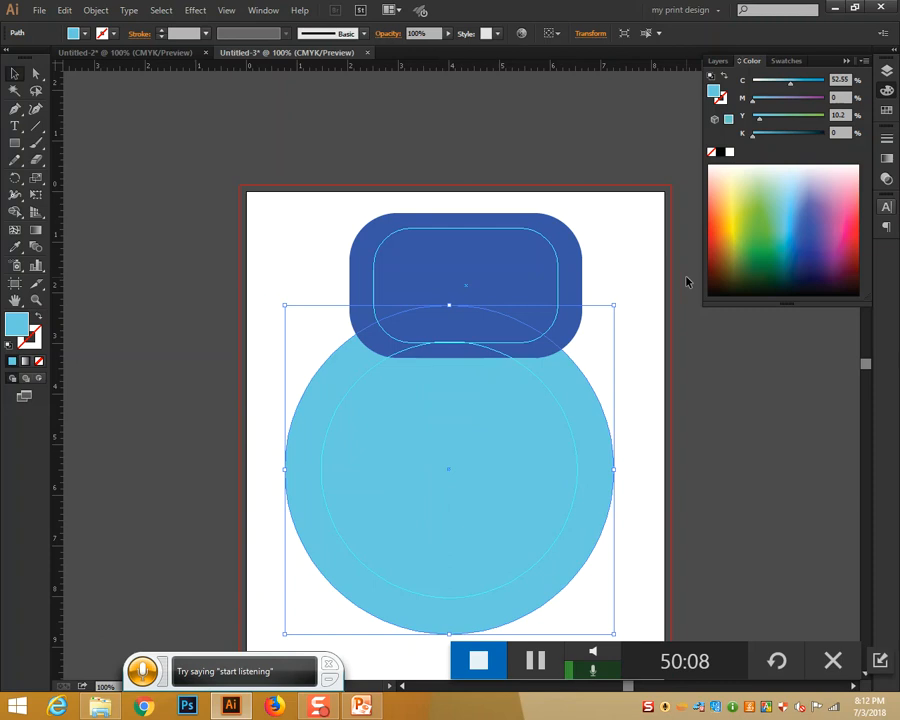
click(629, 253)
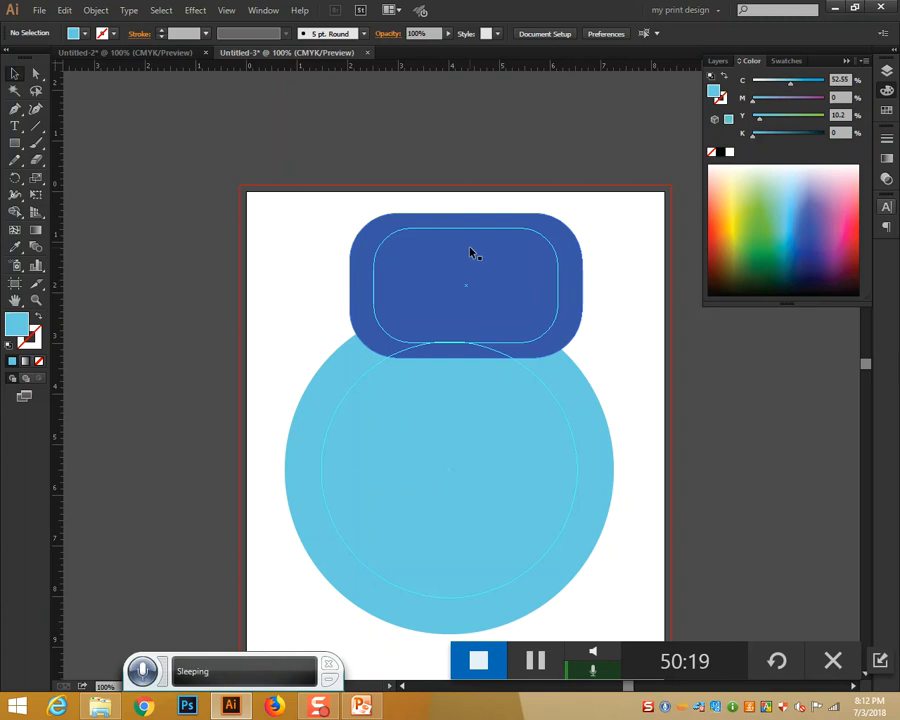
Place a horizontal guide just above the rounded rectangle, then unlock the guides and select it.
drag(425, 72, 438, 207)
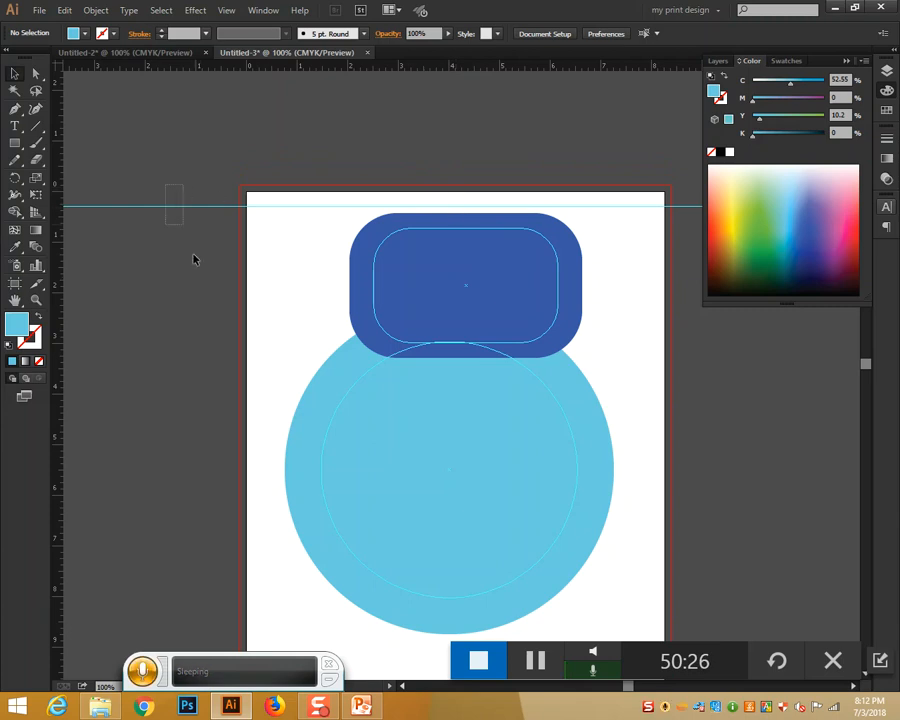
right_click(203, 286)
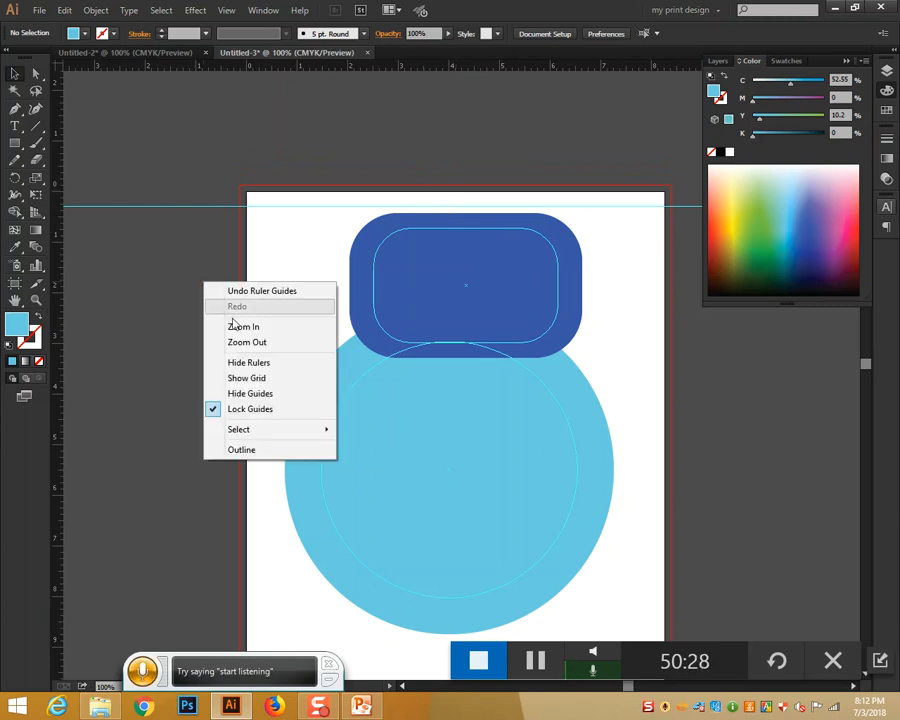
click(236, 409)
drag(137, 161, 207, 283)
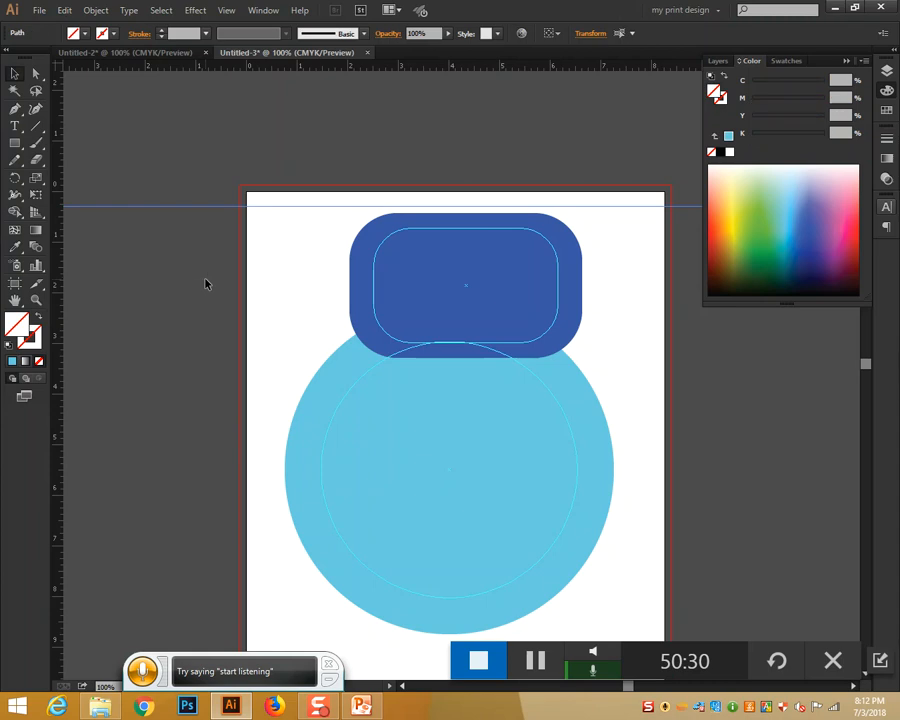
Delete the horizontal guide above the rounded rectangle and release the inner rounded-rectangle guide into an editable shape.
key(Delete)
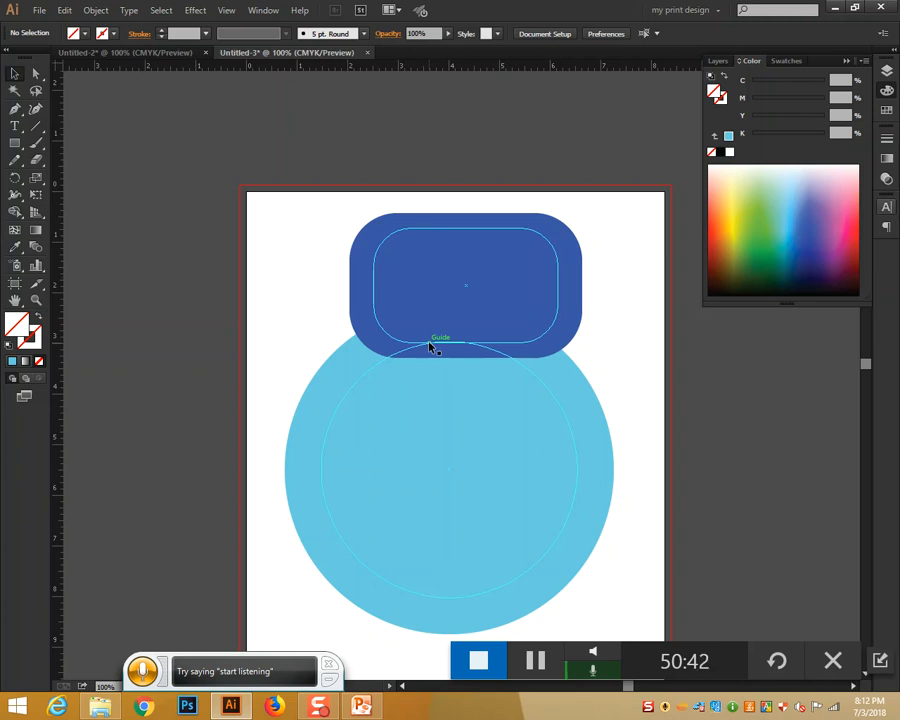
click(412, 231)
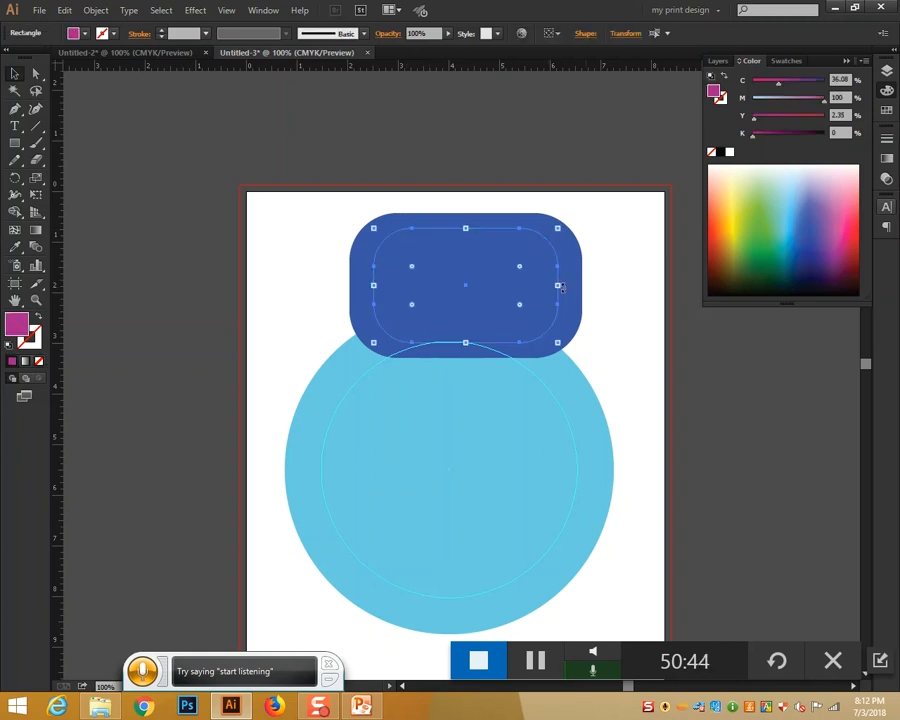
key(ctrl+alt+5)
key(ctrl+alt+5)
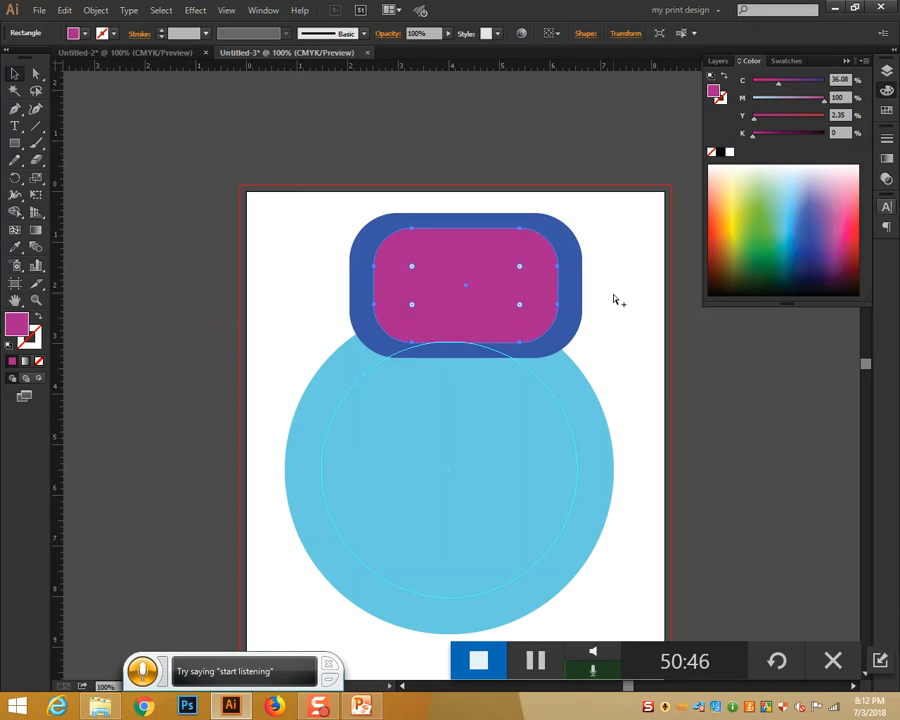
click(605, 354)
drag(536, 315, 288, 258)
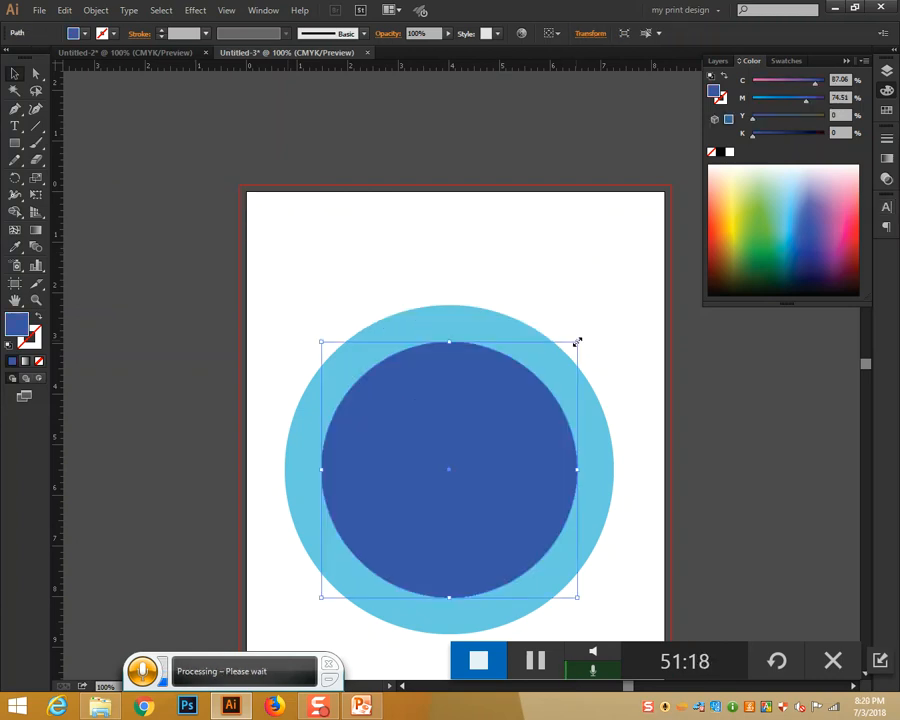
Enlarge the dark blue circle from its centre to nearly fill the light blue circle and convert it to a guide.
drag(577, 342, 625, 317)
key(ctrl+[)
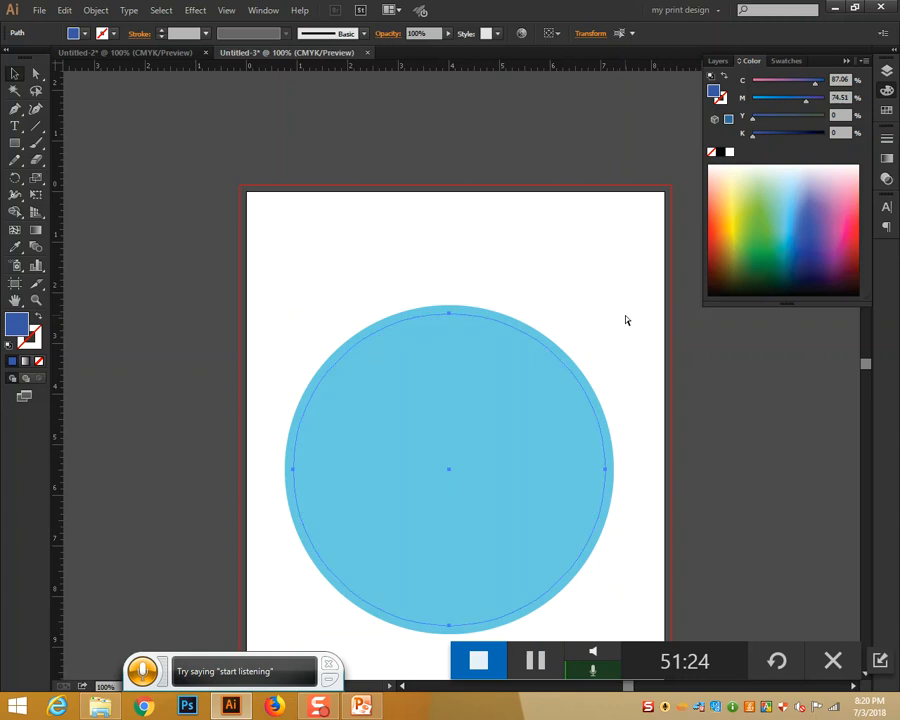
click(626, 320)
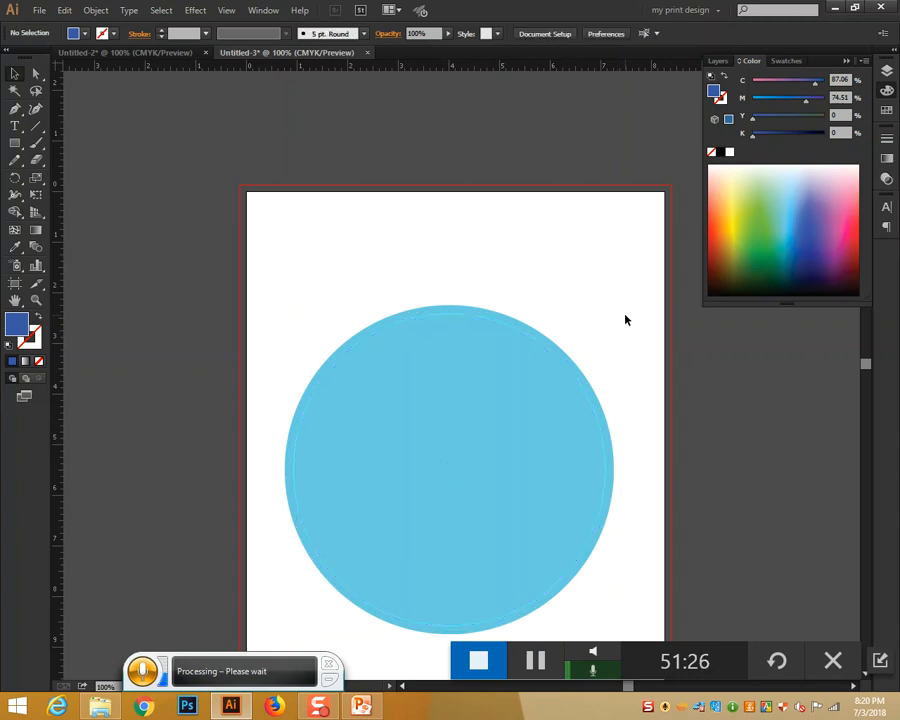
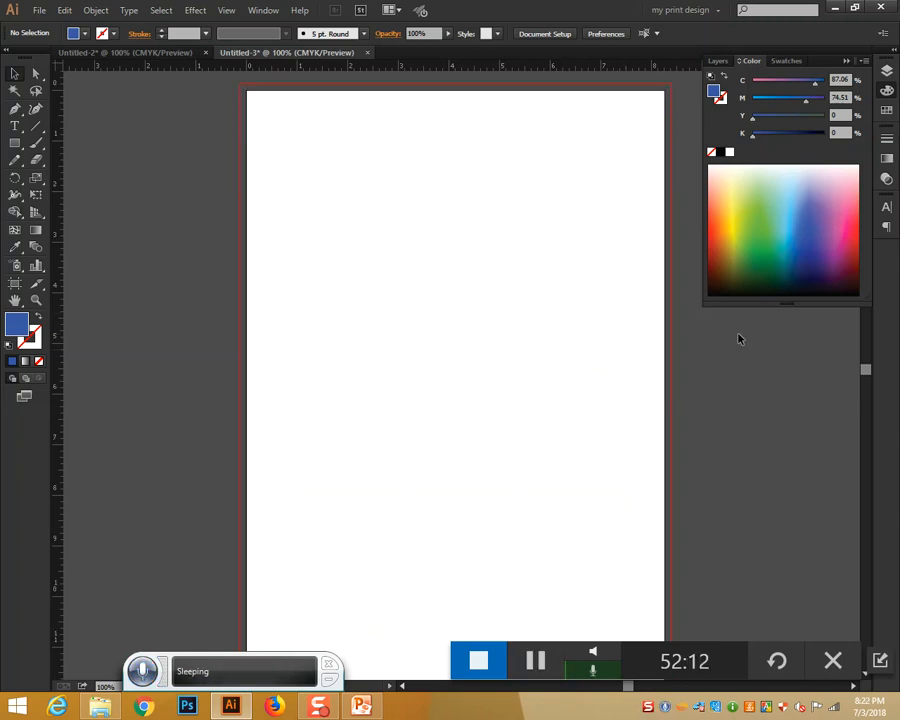
Undock and close the Color panel group and switch to the GD-58 workspace.
drag(812, 64, 688, 143)
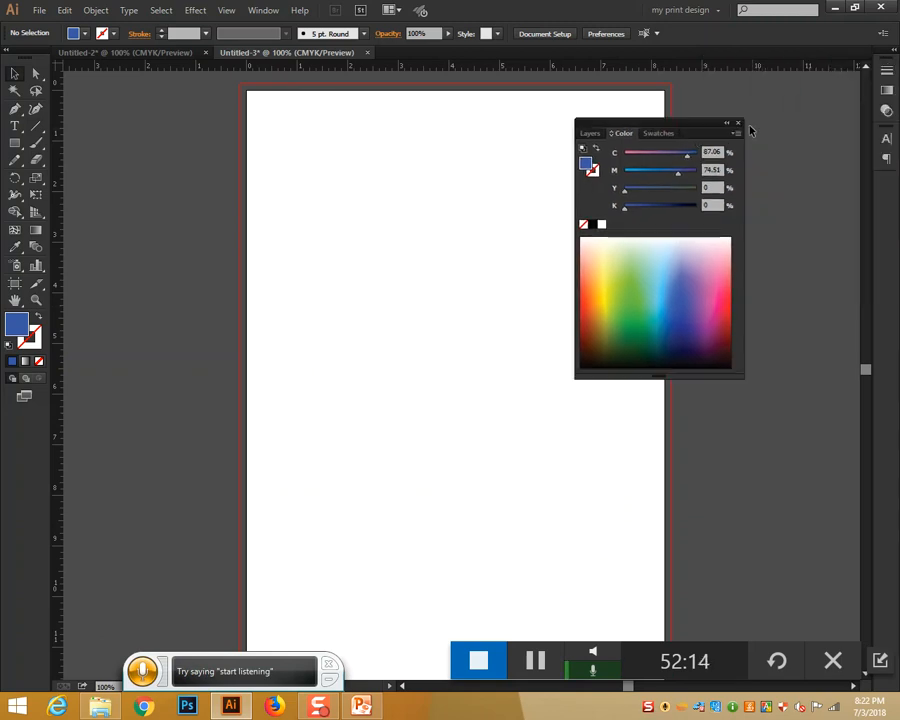
click(739, 124)
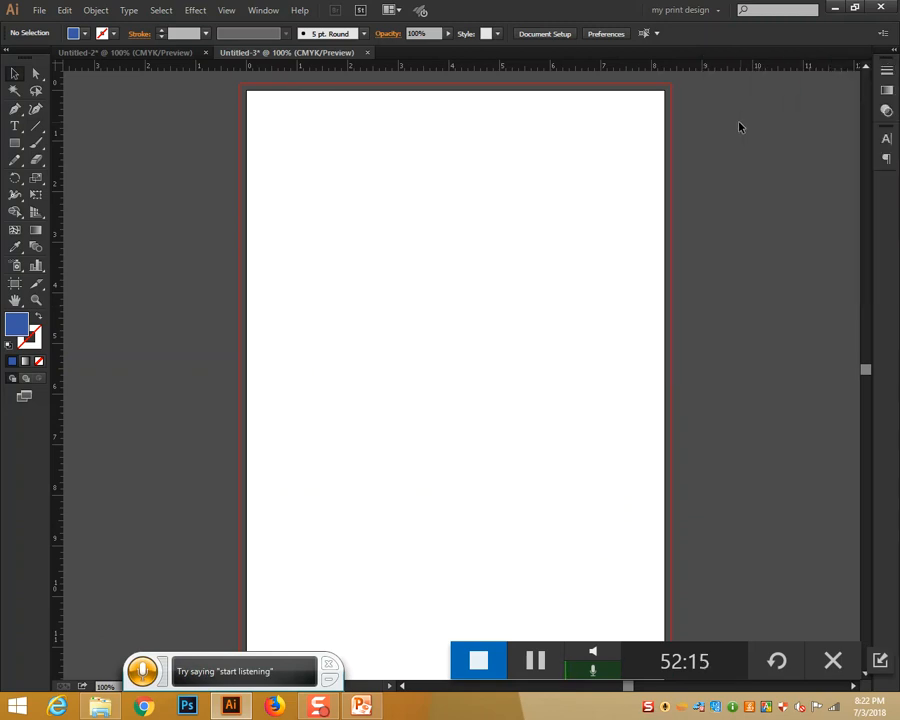
click(709, 10)
click(707, 27)
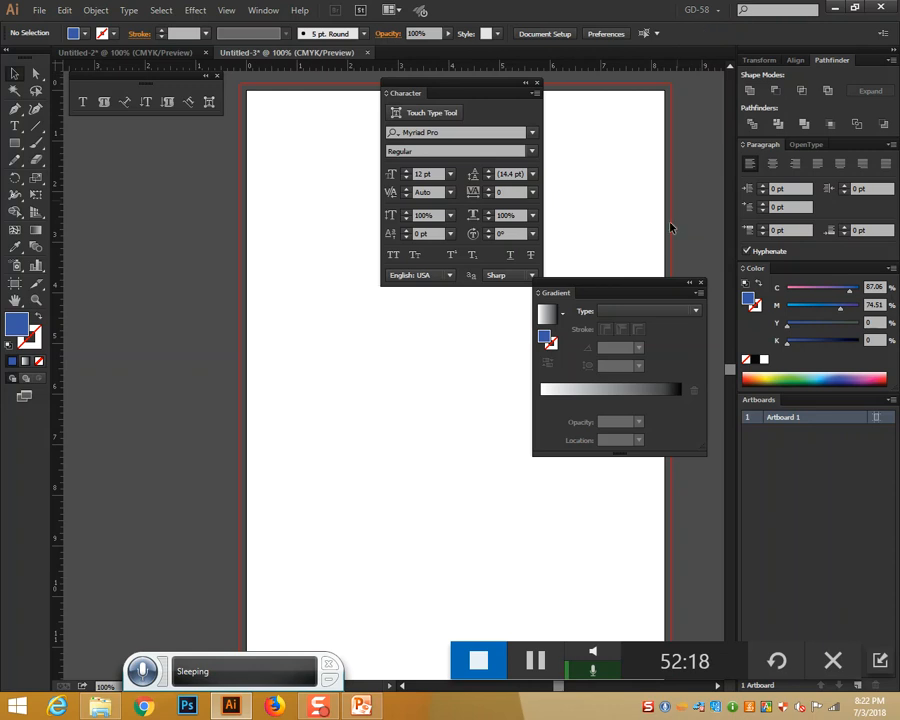
Close the floating Gradient, Character and type tools panels, and float the Align panel over the artboard's upper edge.
drag(677, 286, 634, 299)
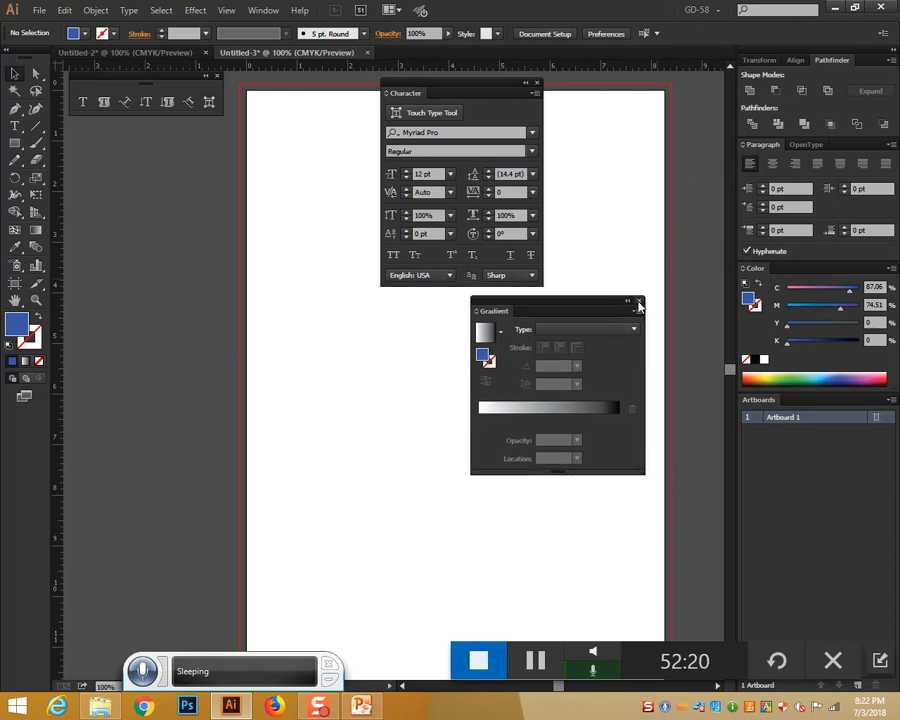
click(637, 296)
click(537, 83)
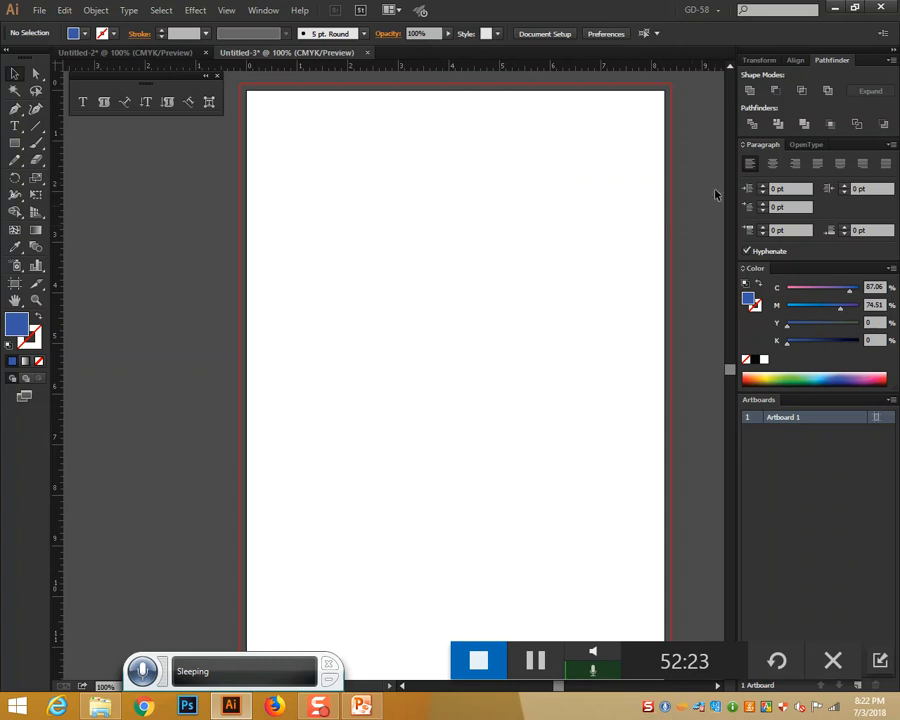
drag(800, 61, 540, 148)
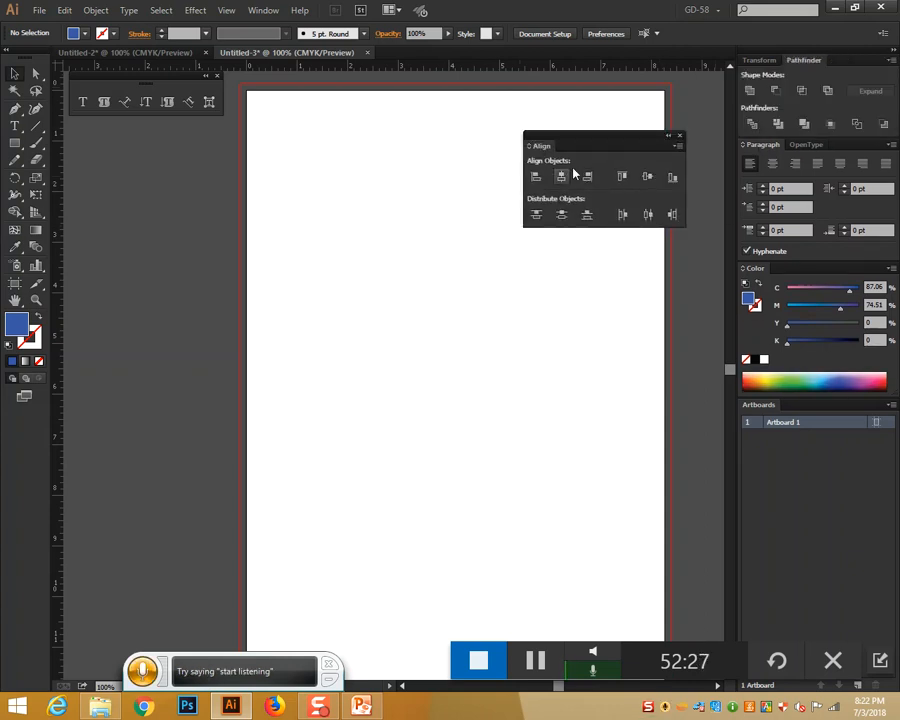
drag(602, 155, 648, 78)
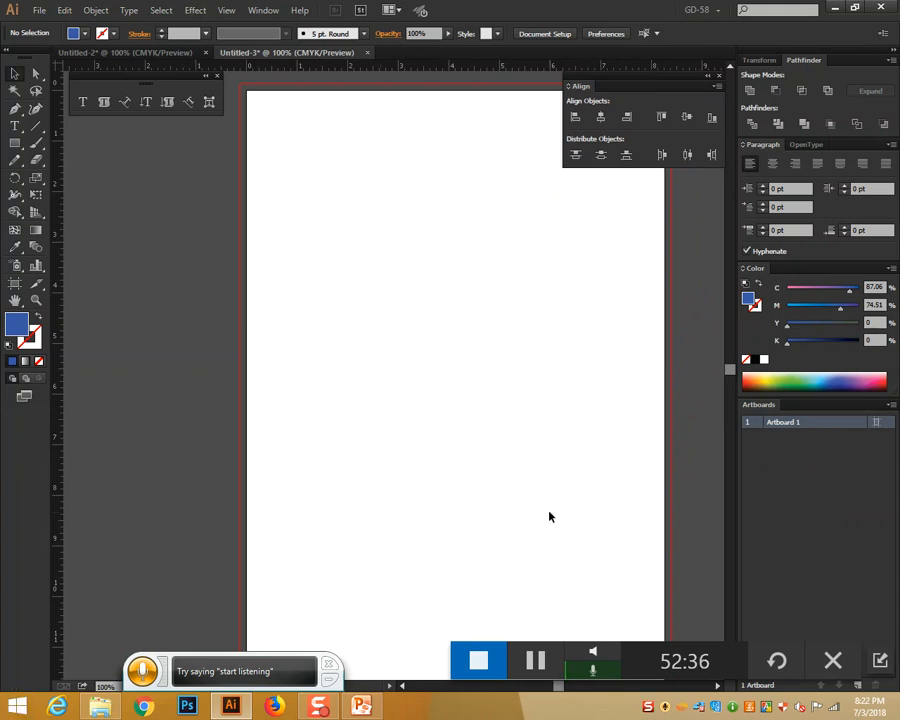
click(218, 76)
Draw four separate vertical blue rectangles of decreasing height, side by side across the middle of the artboard.
key(m)
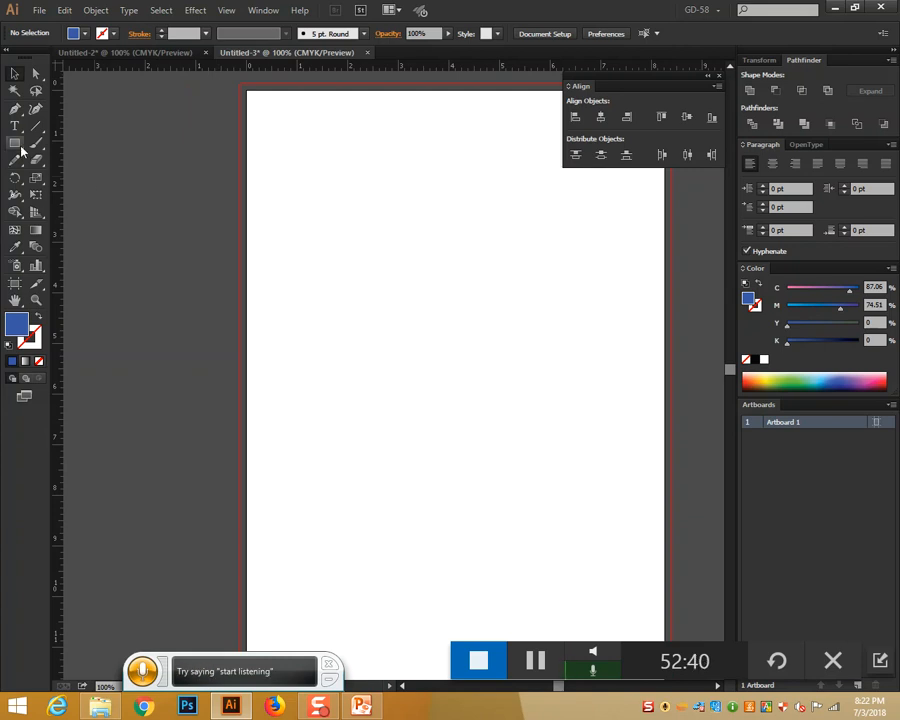
drag(291, 292, 333, 491)
drag(366, 303, 410, 474)
drag(430, 338, 470, 490)
drag(511, 350, 568, 496)
click(13, 73)
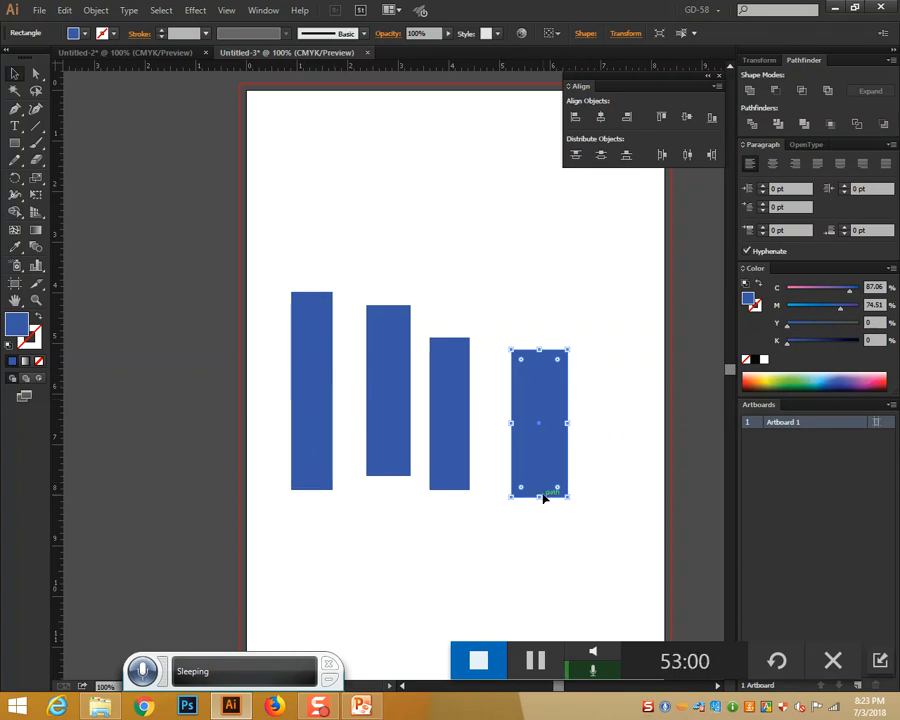
Rotate the four rectangles together 90° clockwise so they form a stack of horizontal bars.
drag(590, 528, 266, 412)
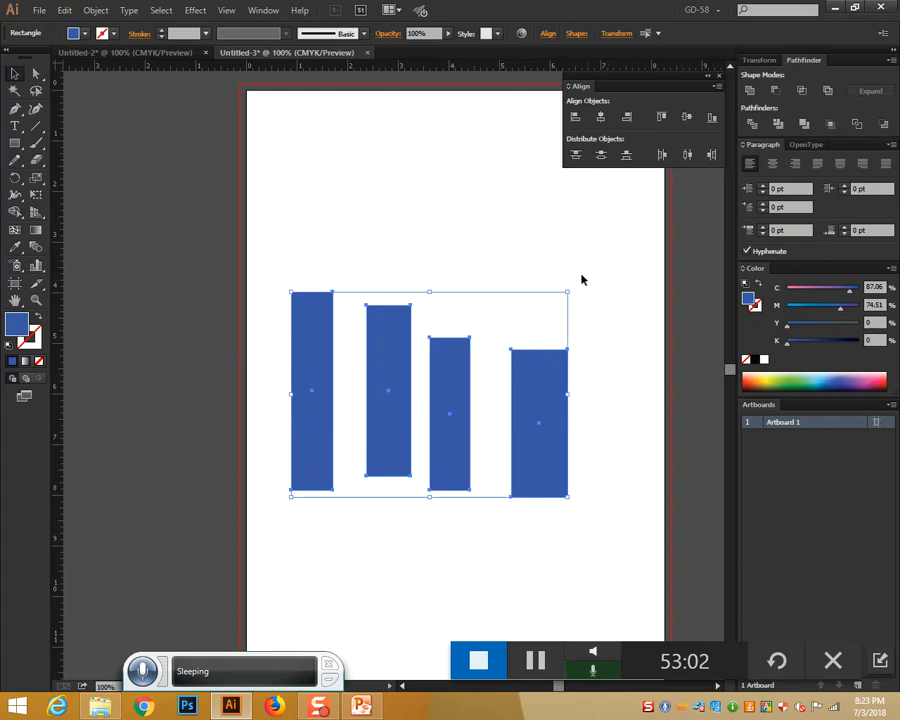
drag(577, 291, 486, 540)
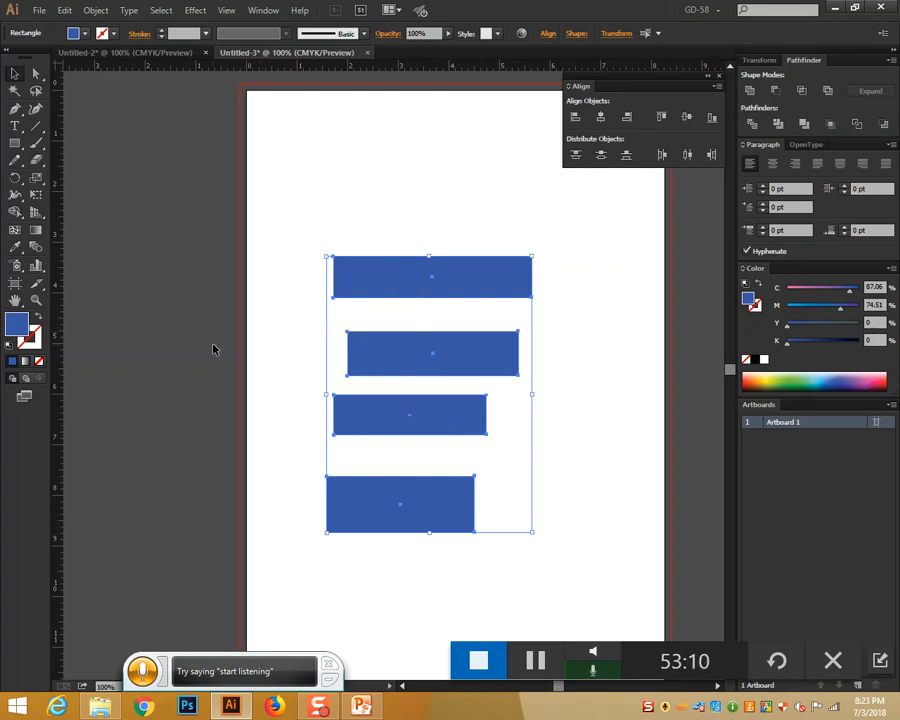
click(470, 147)
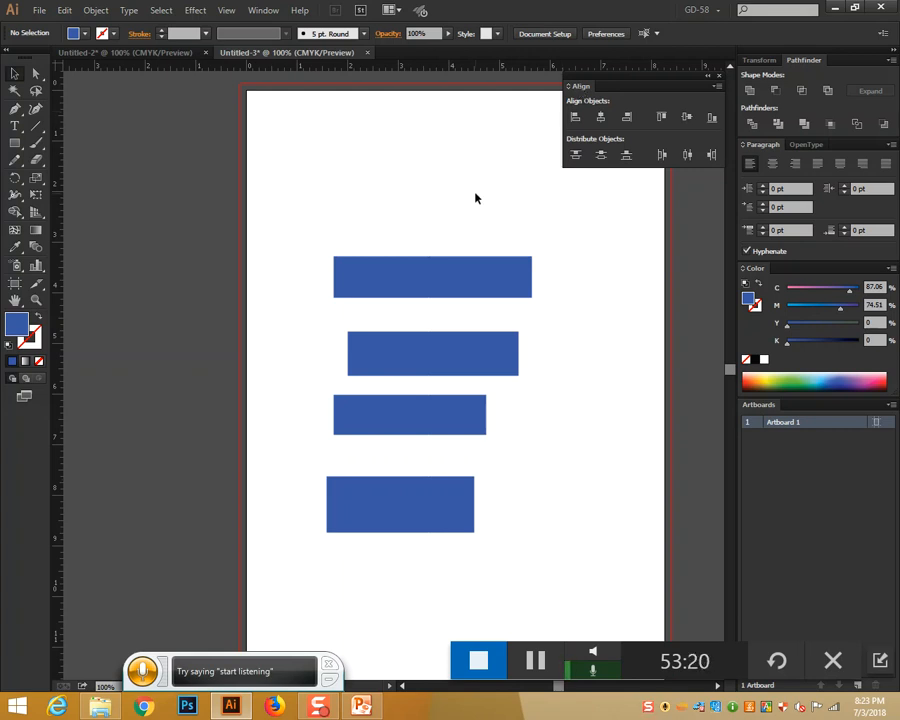
drag(455, 185, 516, 559)
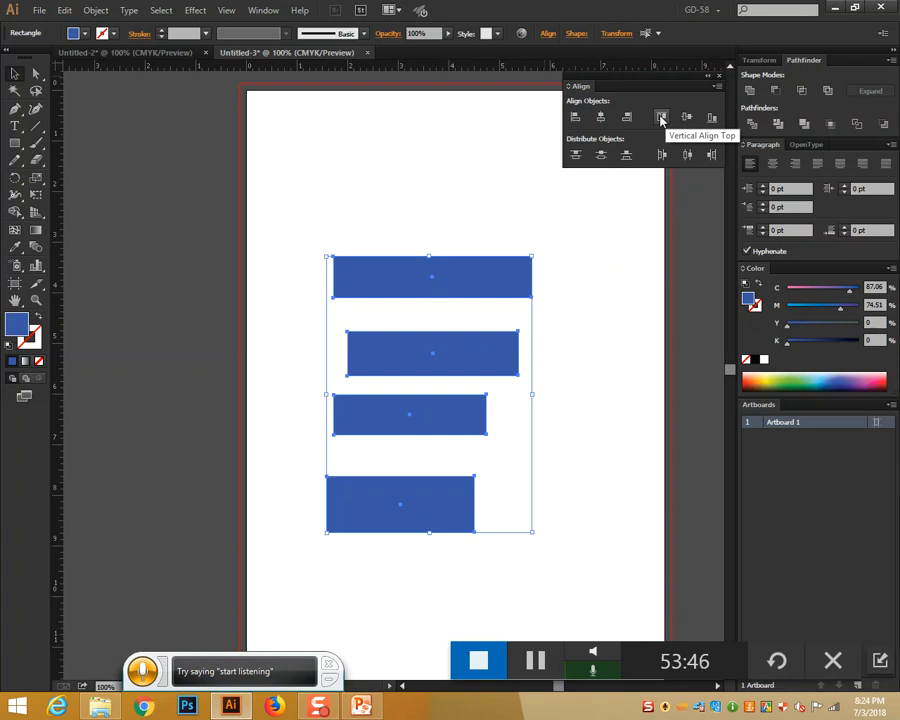
Draw four smaller vertical rectangles of uneven height in a row above the horizontal bars.
click(15, 143)
drag(287, 128, 304, 236)
drag(338, 138, 374, 242)
mouse_move(406, 155)
mouse_down()
mouse_move(407, 220)
mouse_move(426, 242)
mouse_up()
drag(455, 165, 494, 242)
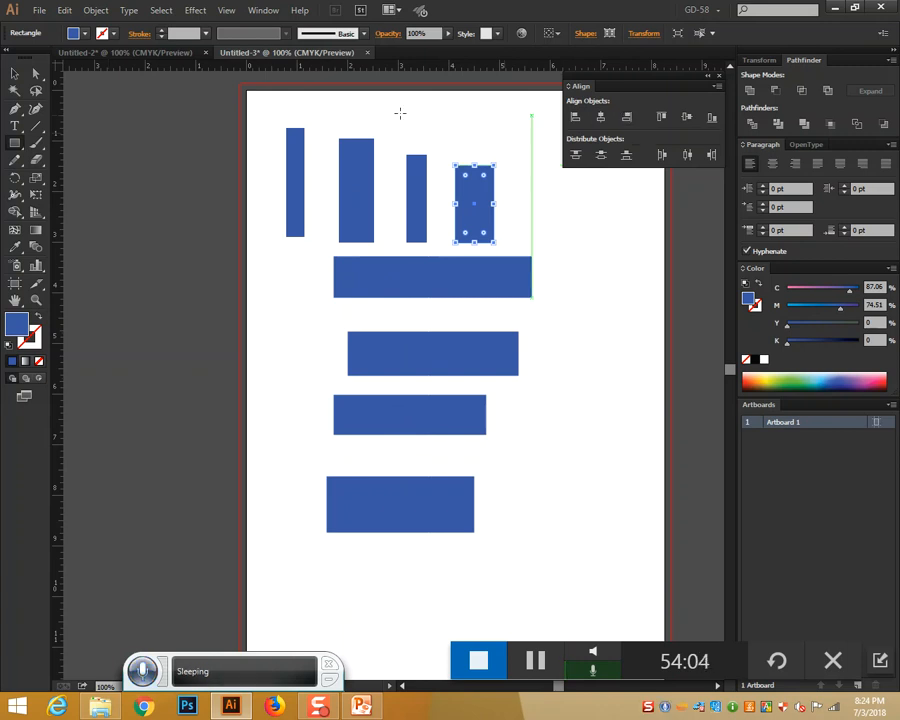
click(20, 75)
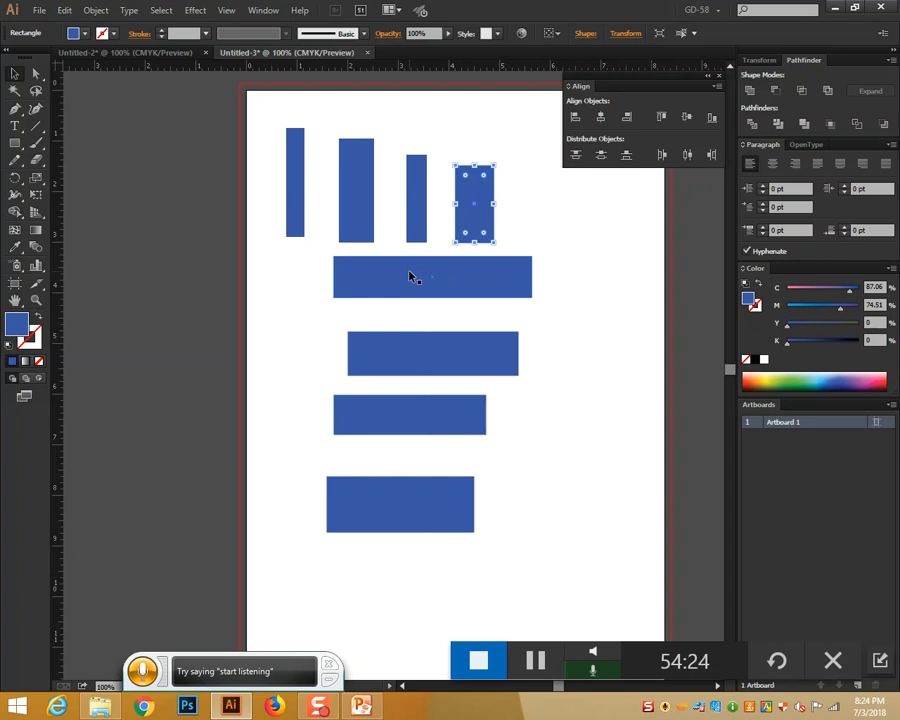
Place a vertical guide at the top horizontal bar's left edge and move the bars below it flush with the guide.
click(568, 275)
drag(570, 268, 340, 568)
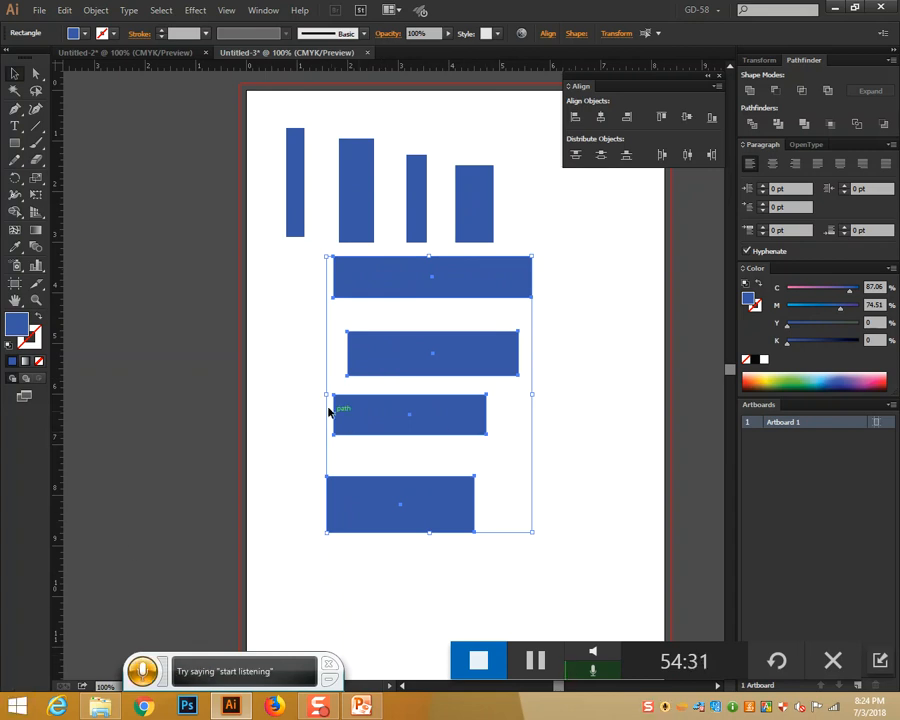
drag(58, 347, 333, 360)
double_click(400, 357)
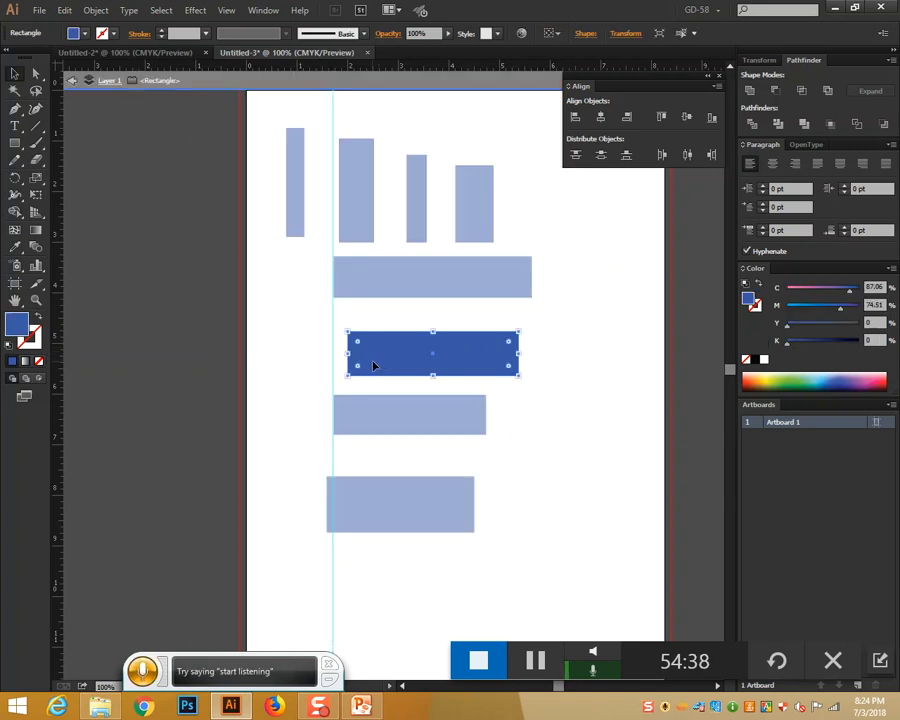
click(478, 87)
drag(390, 352, 376, 352)
click(393, 418)
drag(375, 502, 382, 502)
click(508, 456)
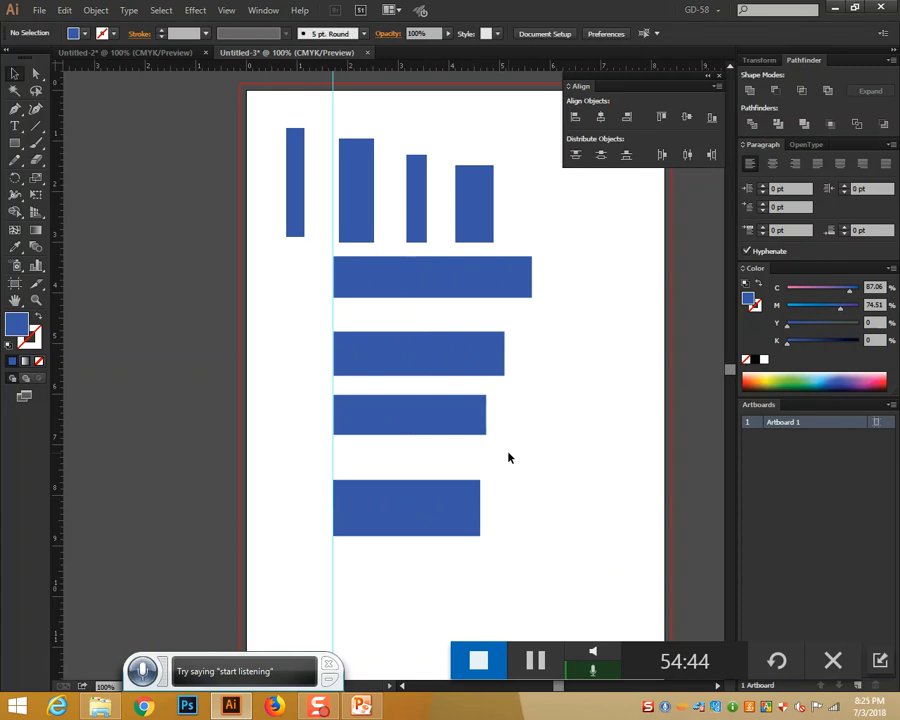
Move the lower three horizontal bars out of line to the right and delete the vertical guide.
drag(460, 420, 545, 416)
drag(476, 370, 608, 352)
drag(457, 503, 536, 487)
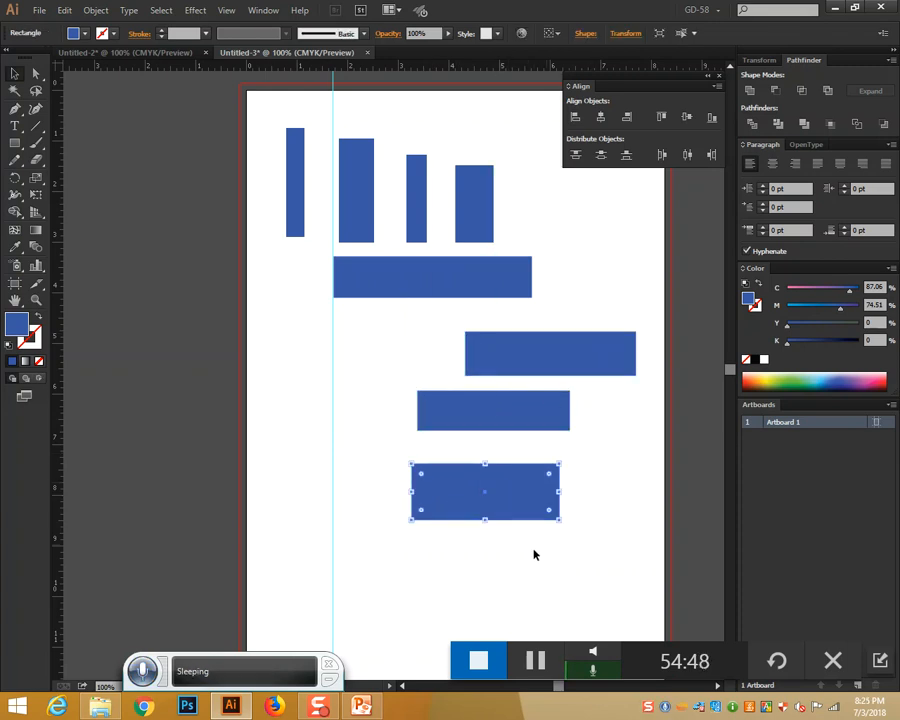
click(341, 466)
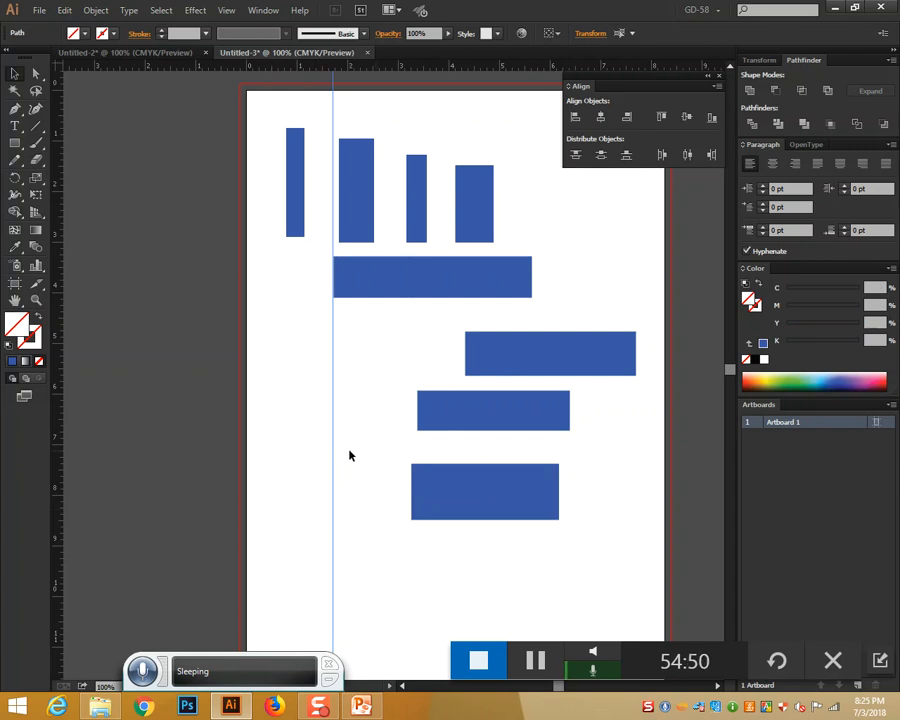
key(Delete)
Align the four horizontal bars by left edges, horizontal centres and right edges in turn, and move them down the artboard.
drag(292, 262, 567, 567)
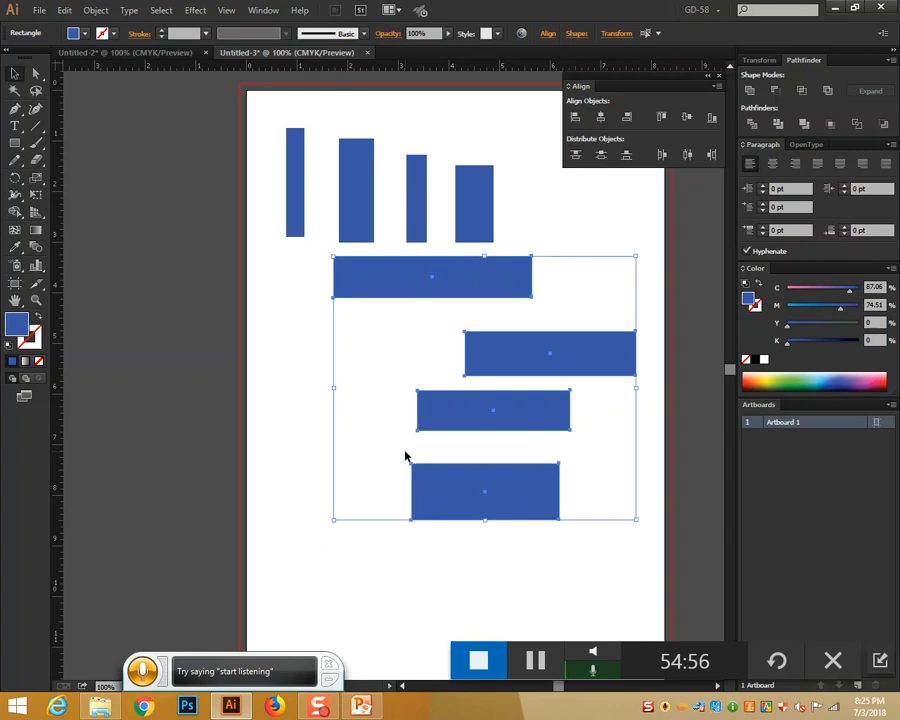
click(576, 120)
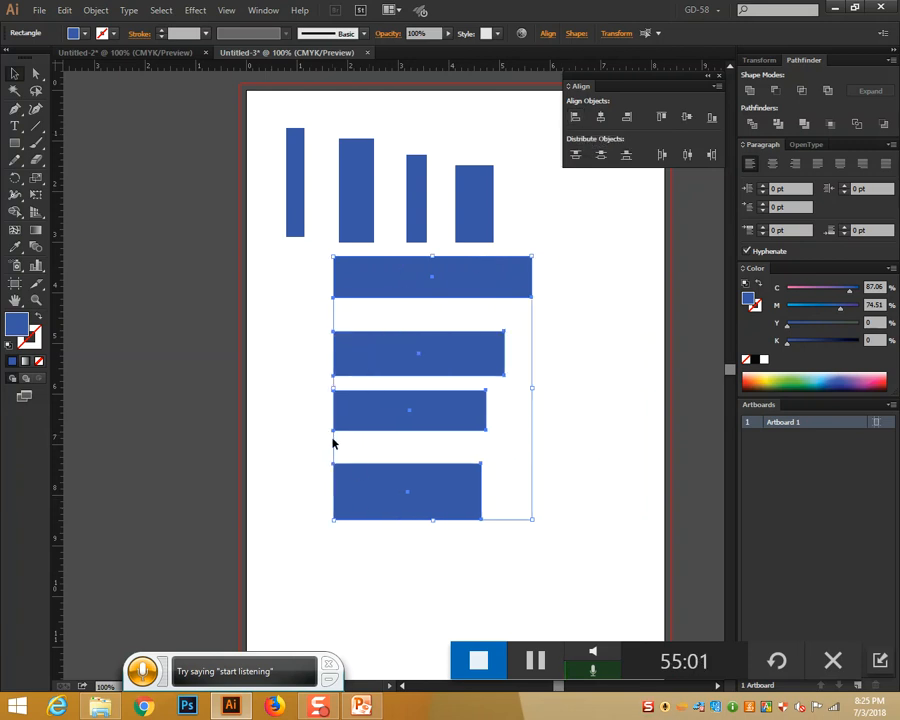
click(601, 117)
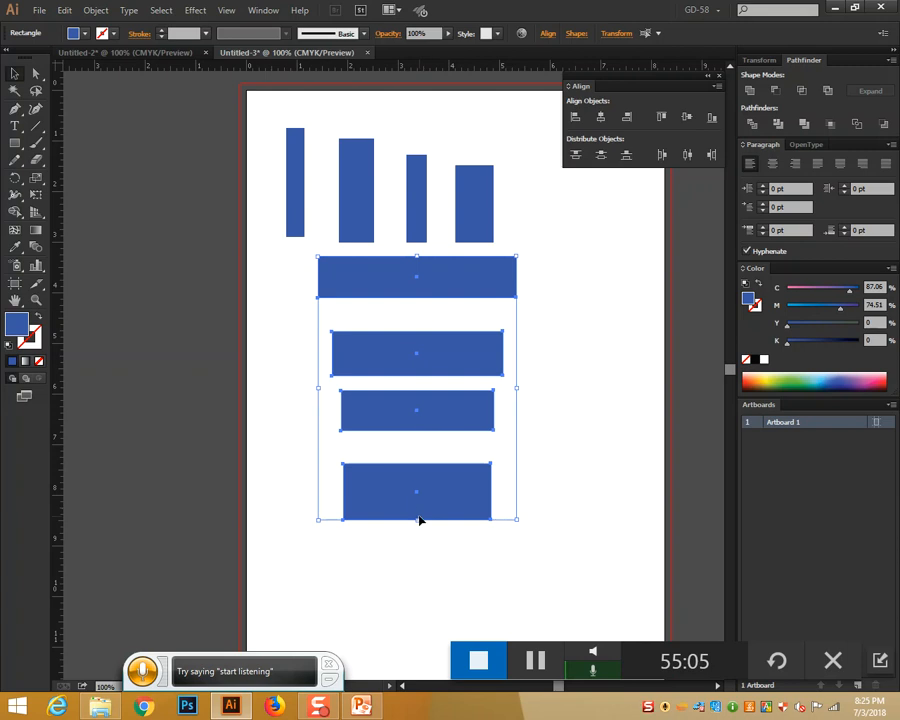
click(627, 117)
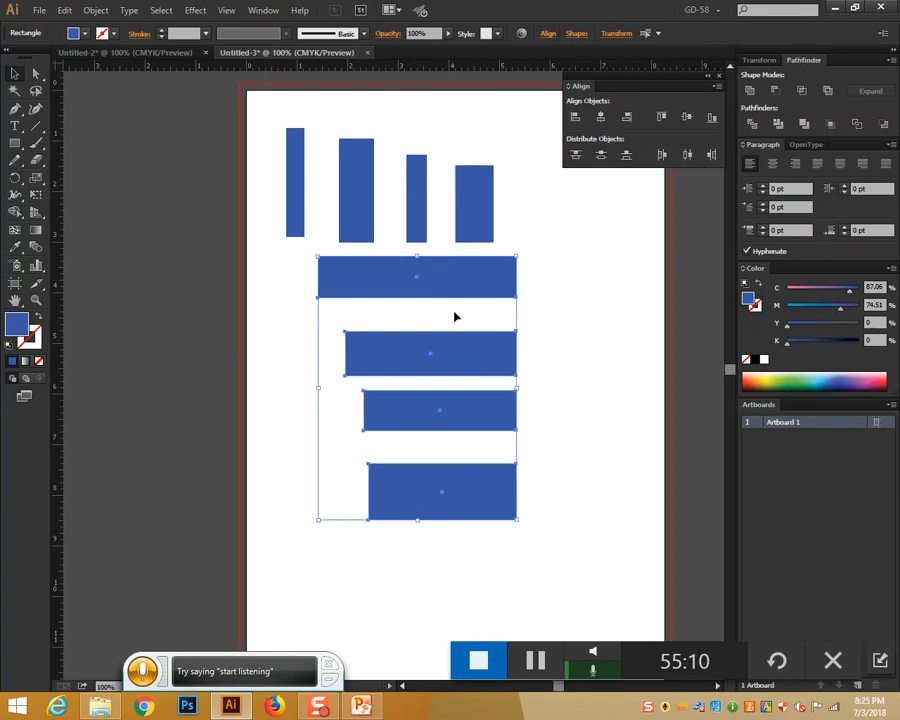
drag(456, 280, 462, 394)
Apply Vertical Align Top, Center and Bottom in turn to the four small vertical rectangles.
click(474, 200)
drag(547, 205, 261, 197)
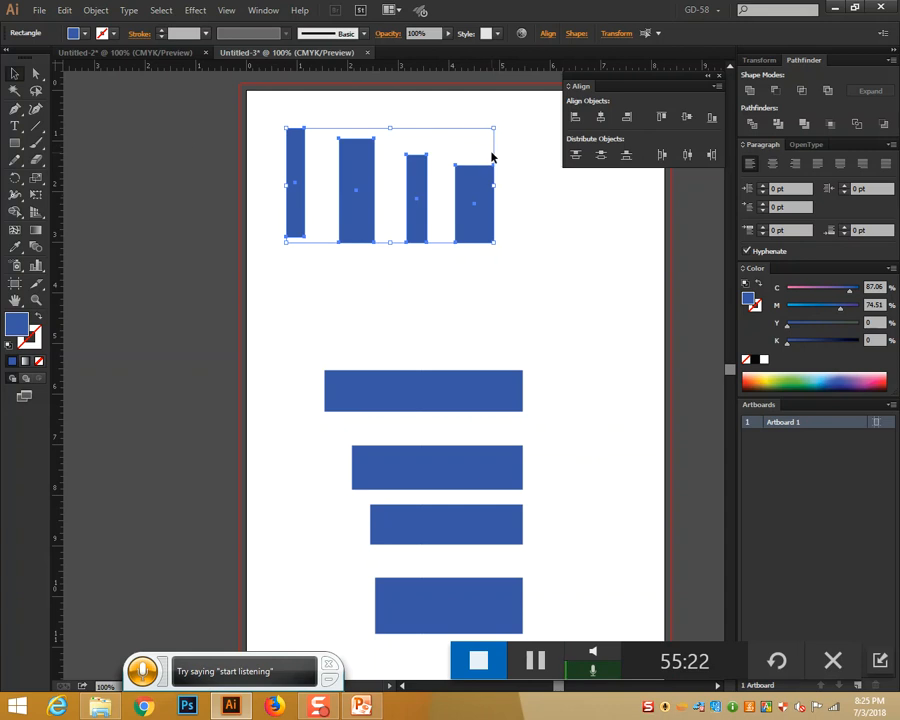
click(660, 118)
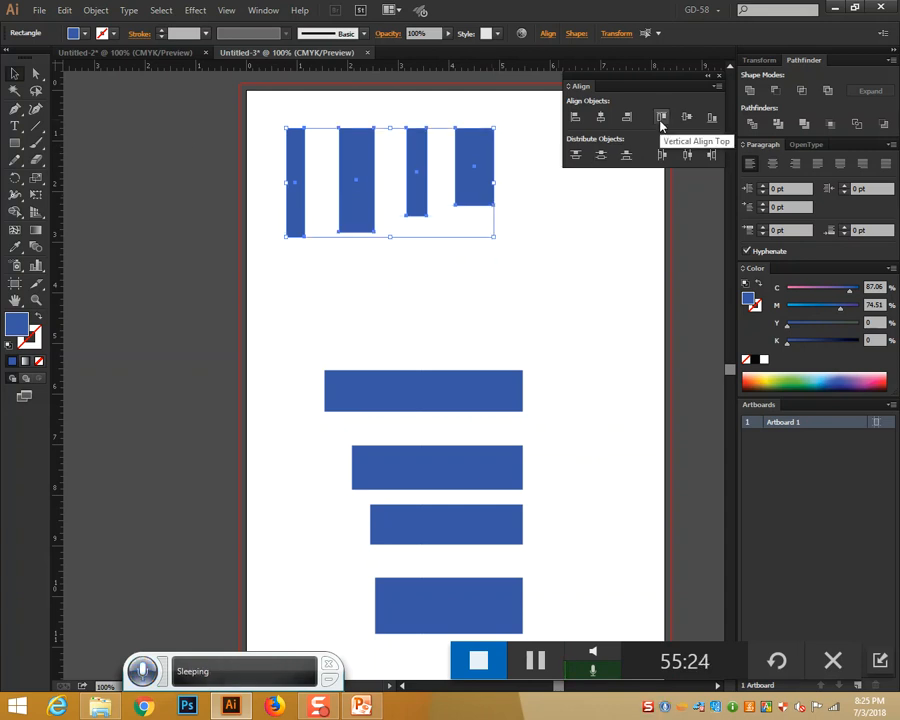
click(686, 117)
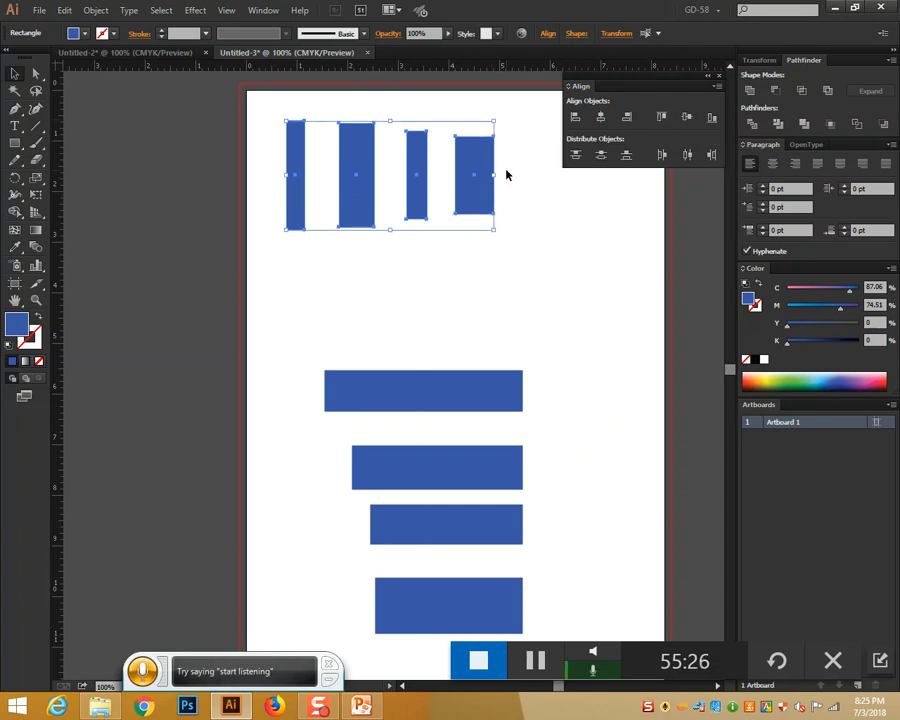
click(711, 119)
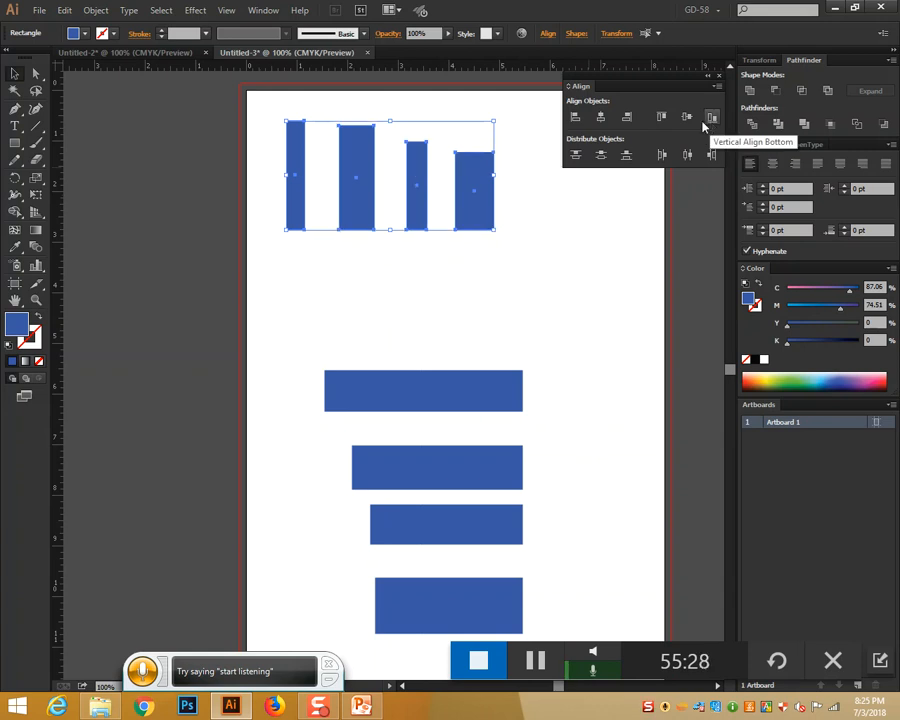
Delete the three vertical rectangles beside the leftmost one at the top of the artboard.
scroll(583, 387, down, 4)
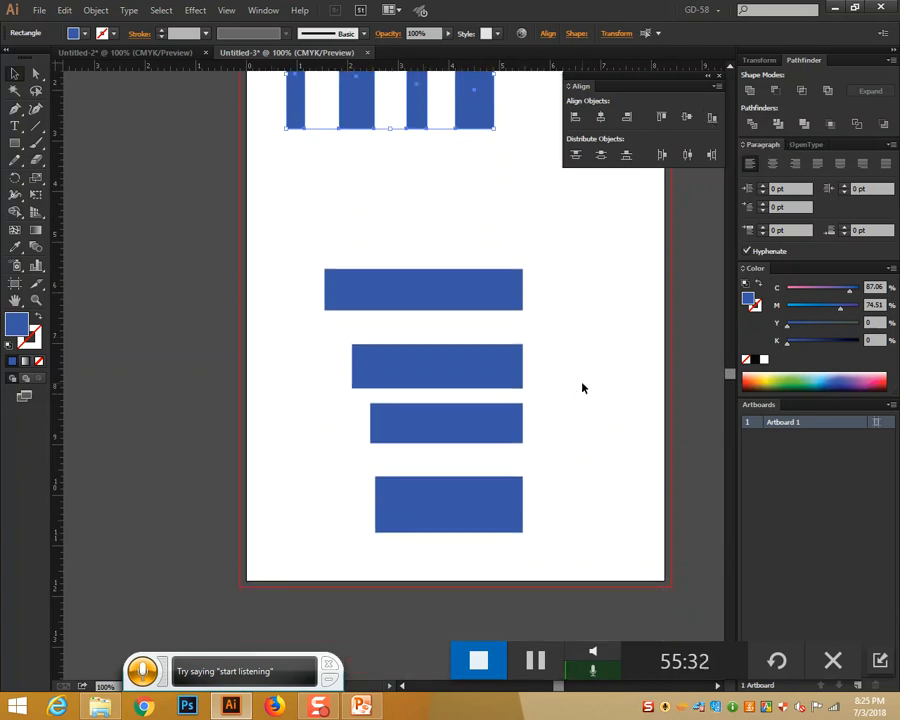
scroll(583, 387, up, 3)
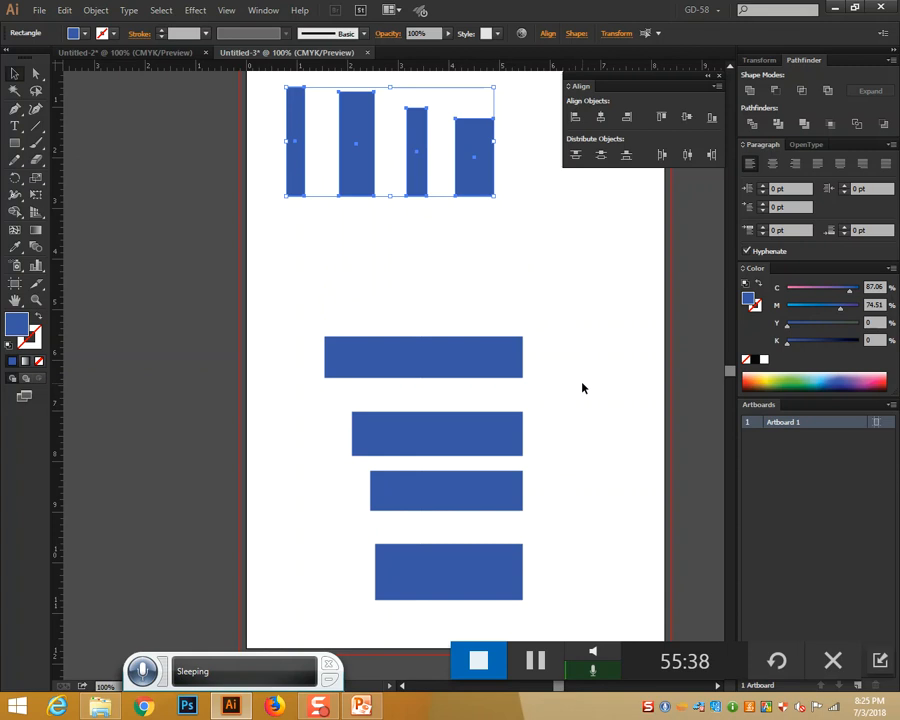
scroll(608, 336, up, 4)
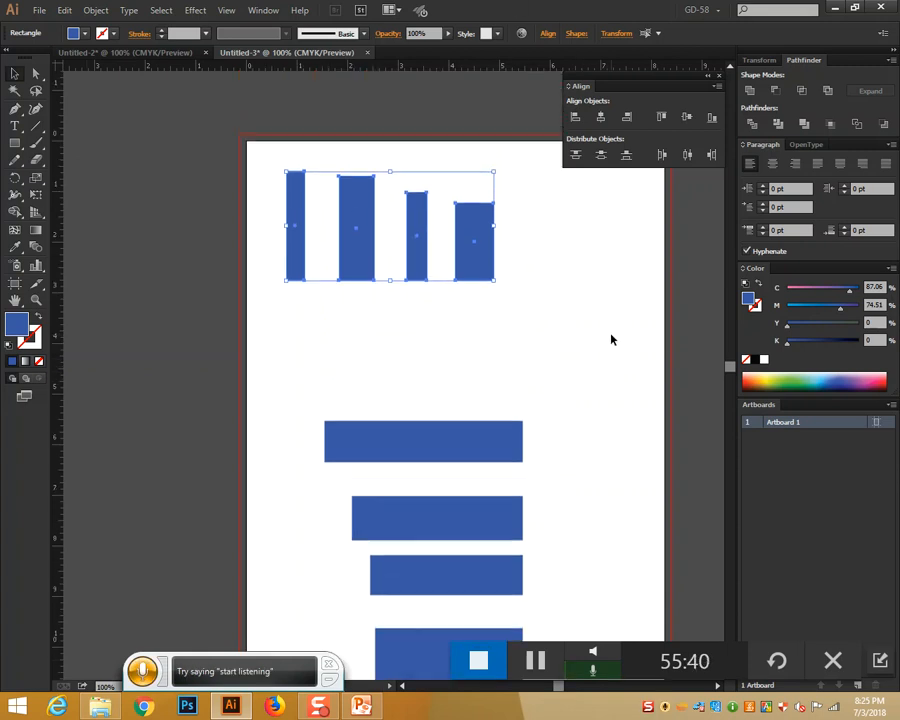
drag(522, 281, 341, 222)
key(Delete)
Copy the remaining vertical rectangle sideways to make a row of five unevenly spaced bars.
click(300, 240)
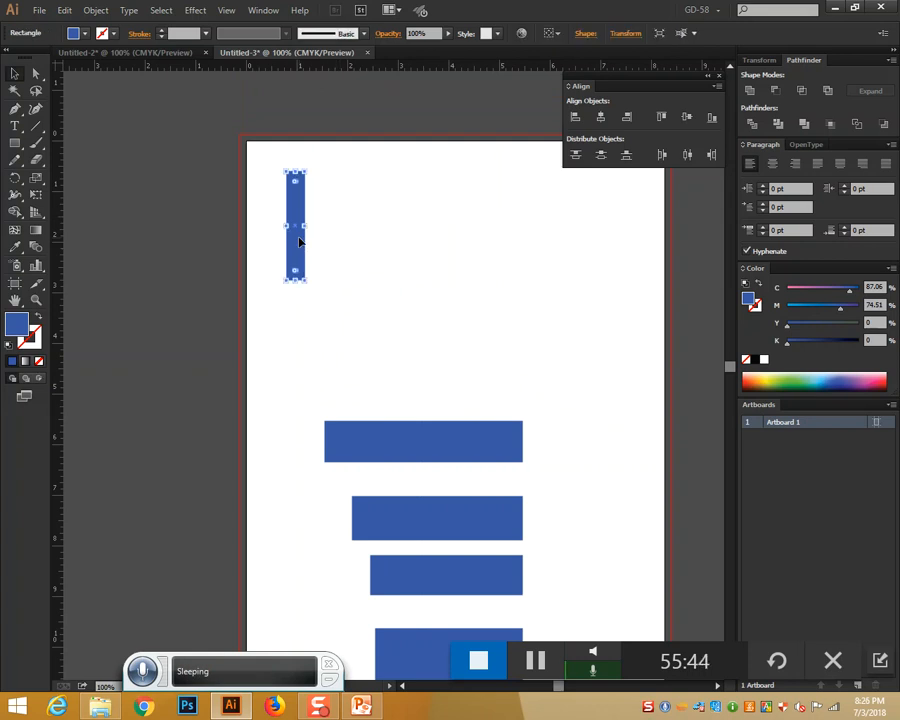
drag(300, 240, 435, 265)
drag(430, 266, 483, 271)
key(ctrl+d)
Vary the bars' heights by shortening the second and fourth bars and making the third one taller.
click(529, 352)
click(487, 274)
drag(481, 190, 481, 233)
click(429, 194)
drag(429, 194, 426, 148)
click(333, 188)
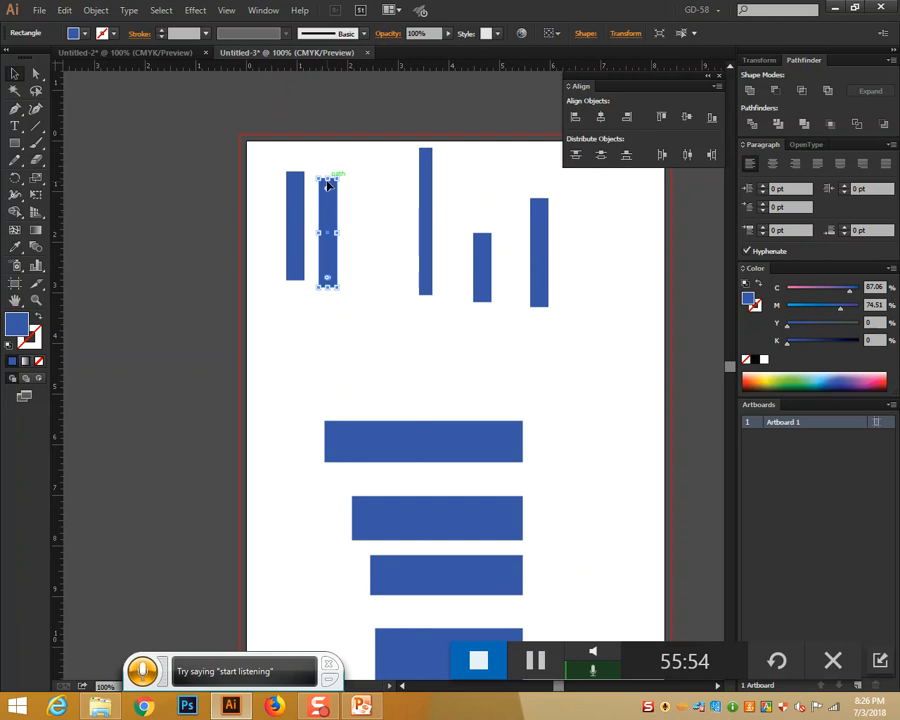
drag(331, 179, 331, 195)
click(537, 252)
Align the five vertical bars by their bottom edges with Vertical Align Bottom and deselect them.
drag(277, 185, 574, 322)
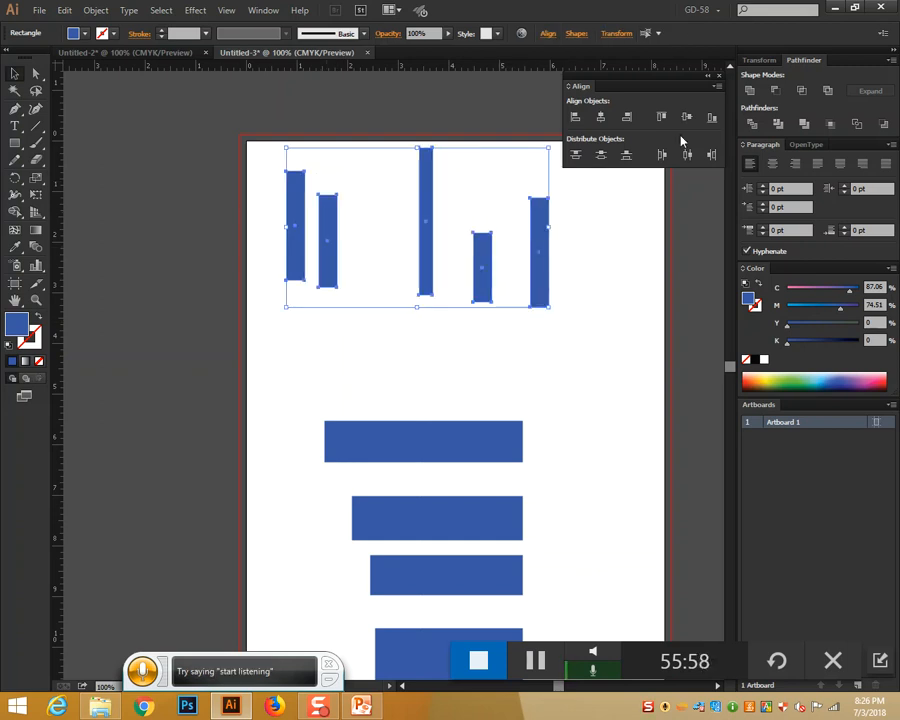
click(714, 122)
click(614, 330)
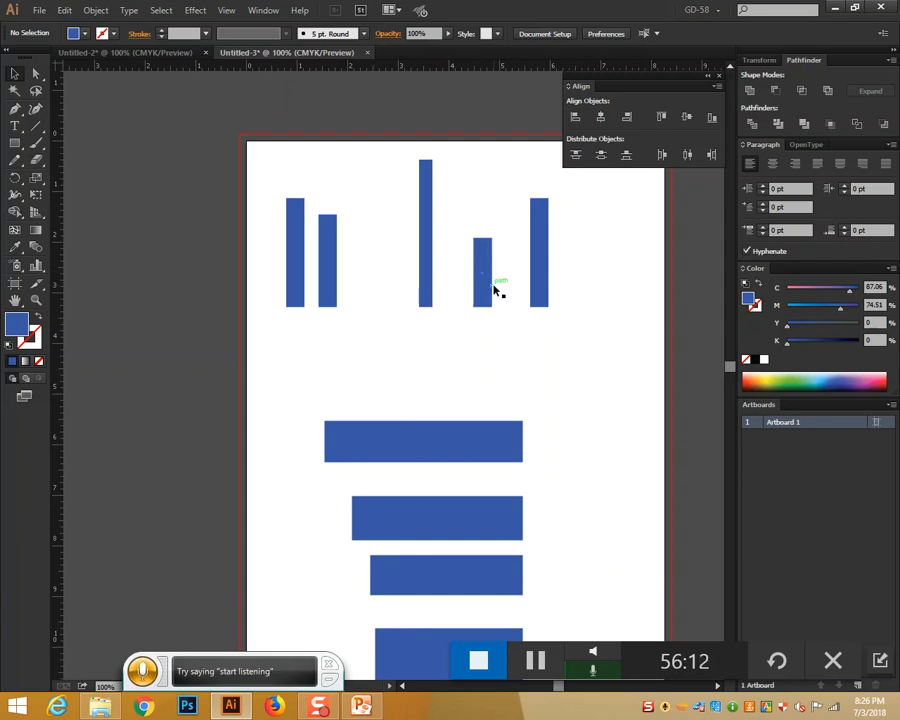
Delete the four horizontal bars from the lower part of the artboard.
scroll(493, 289, down, 2)
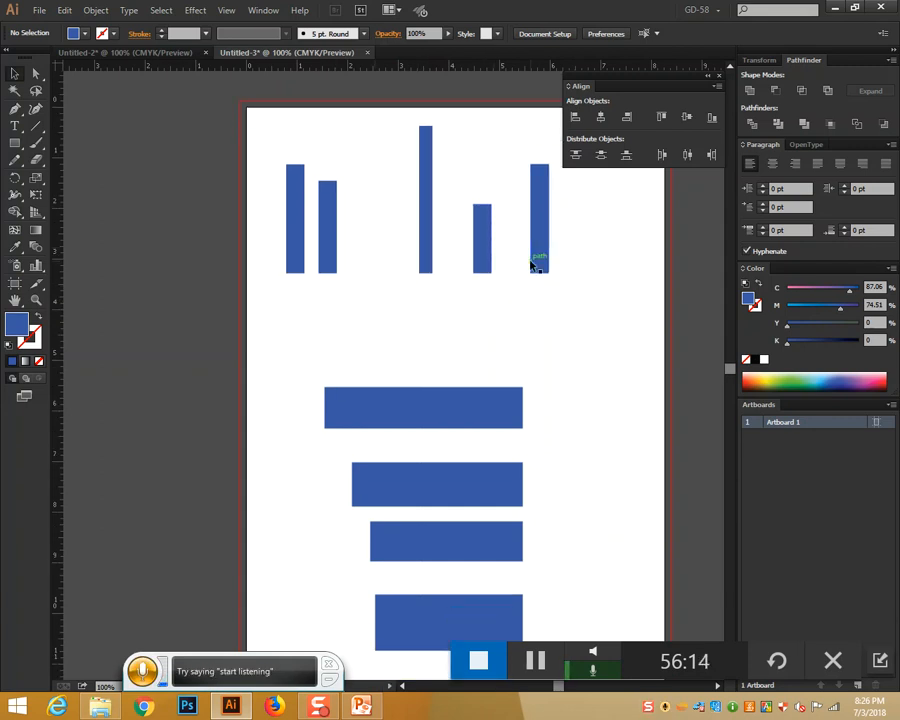
scroll(532, 265, down, 5)
drag(380, 228, 524, 541)
key(Delete)
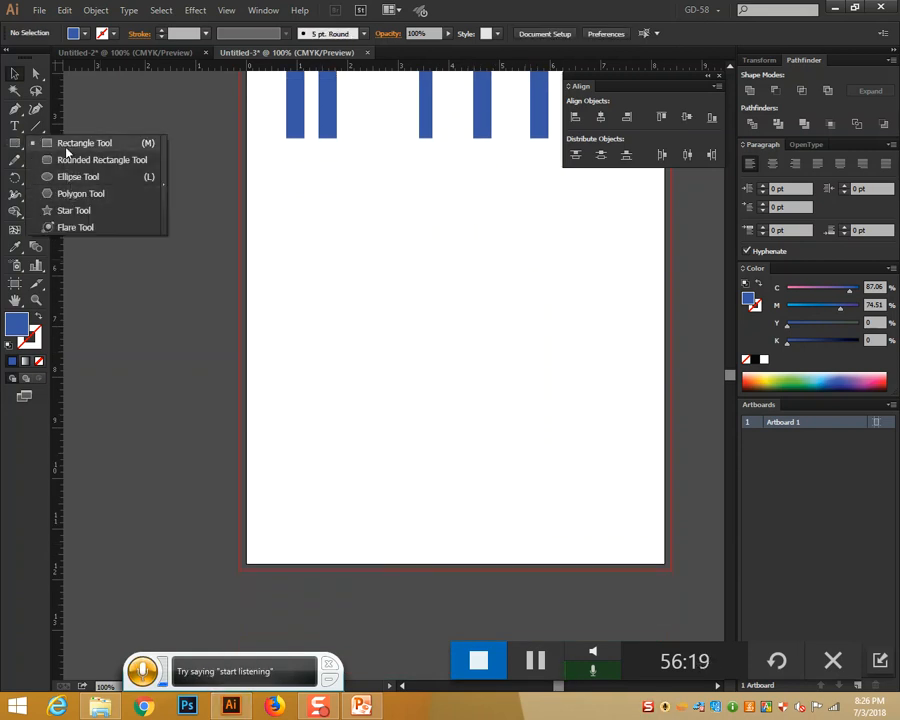
Draw a large rectangle on the lower half of the artboard with two progressively smaller rectangles nested inside it.
click(66, 158)
drag(337, 267, 591, 468)
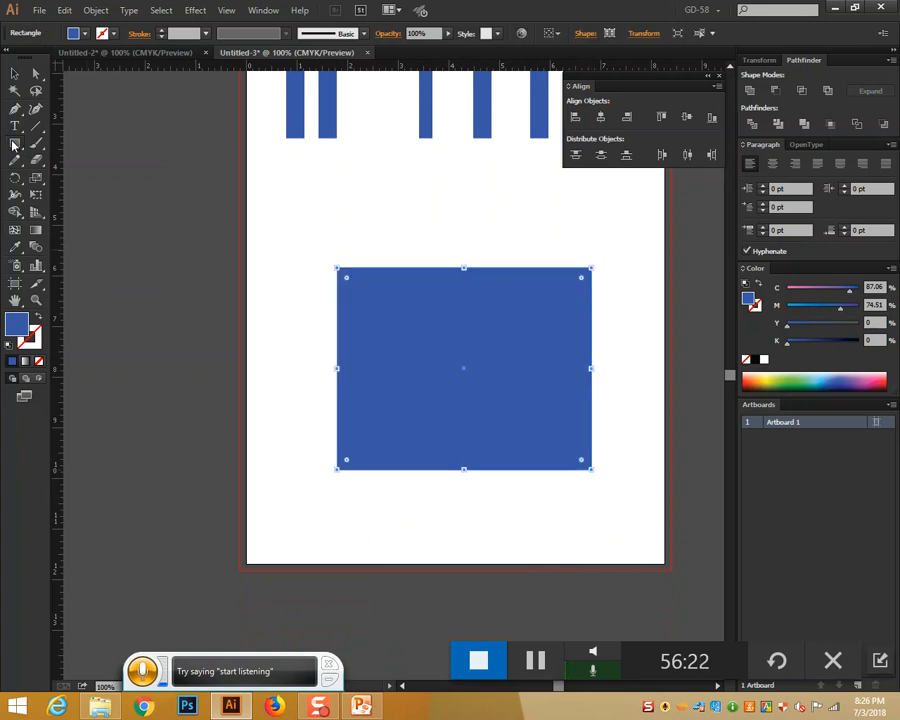
drag(406, 317, 522, 478)
drag(432, 347, 488, 390)
click(14, 73)
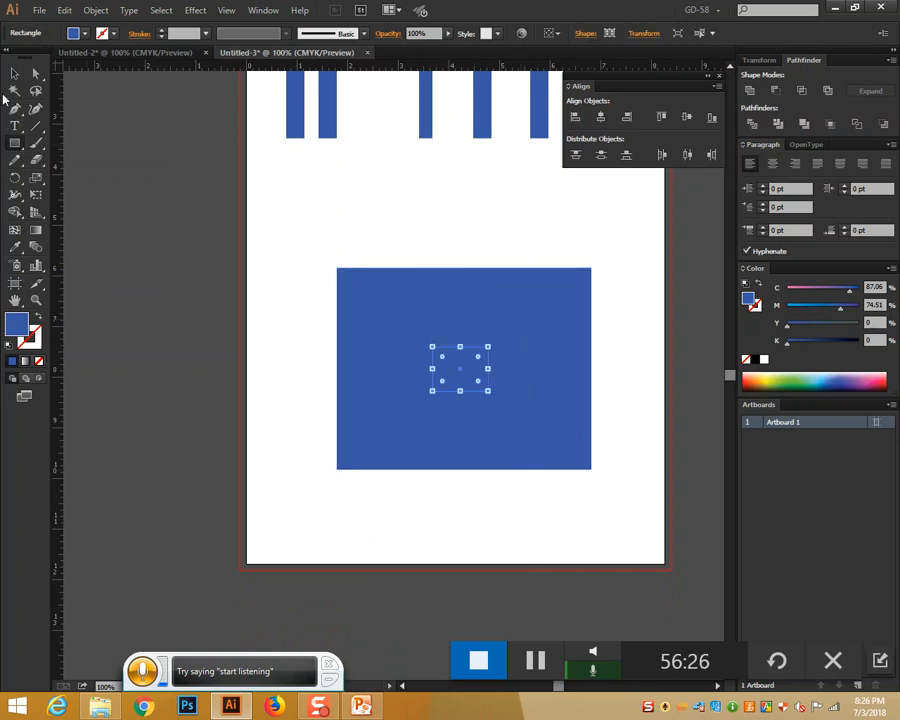
Fill the middle nested rectangle with green and the innermost one with purple.
drag(355, 256, 635, 589)
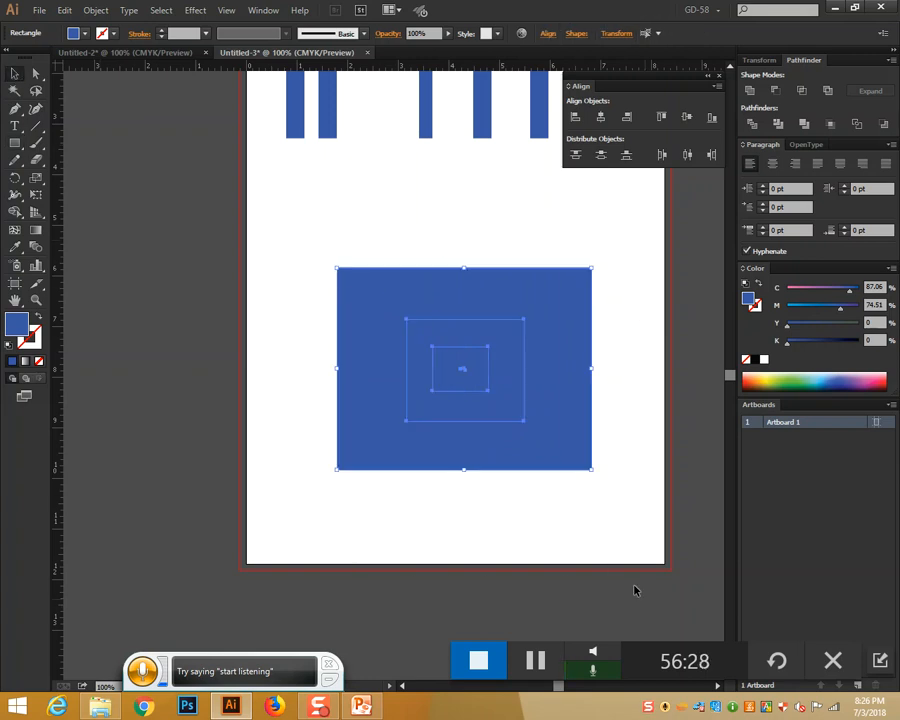
click(603, 461)
click(514, 402)
click(810, 378)
click(565, 443)
click(488, 379)
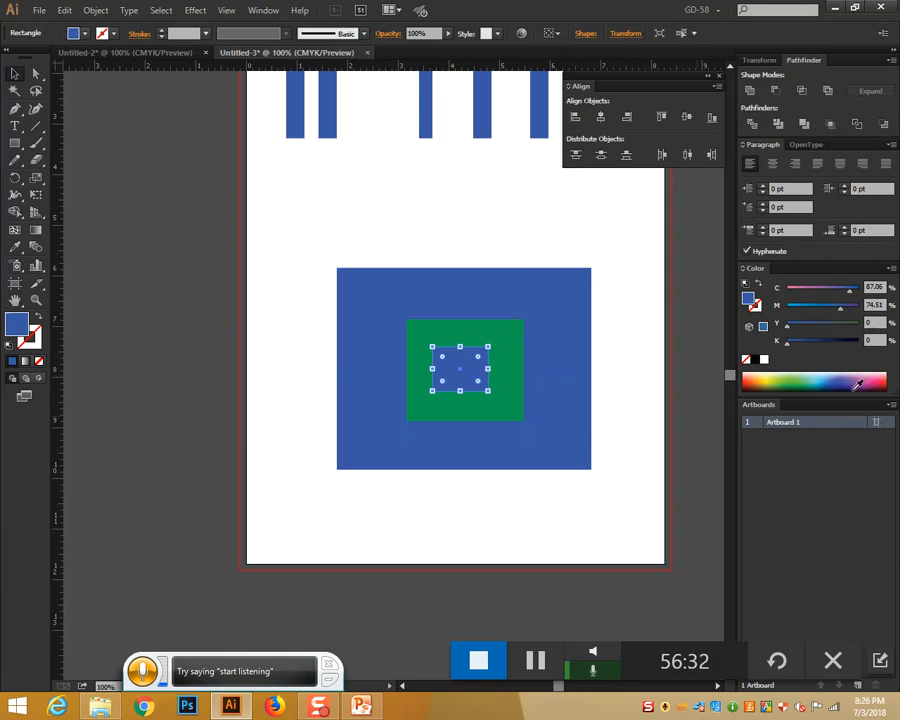
click(853, 384)
click(629, 490)
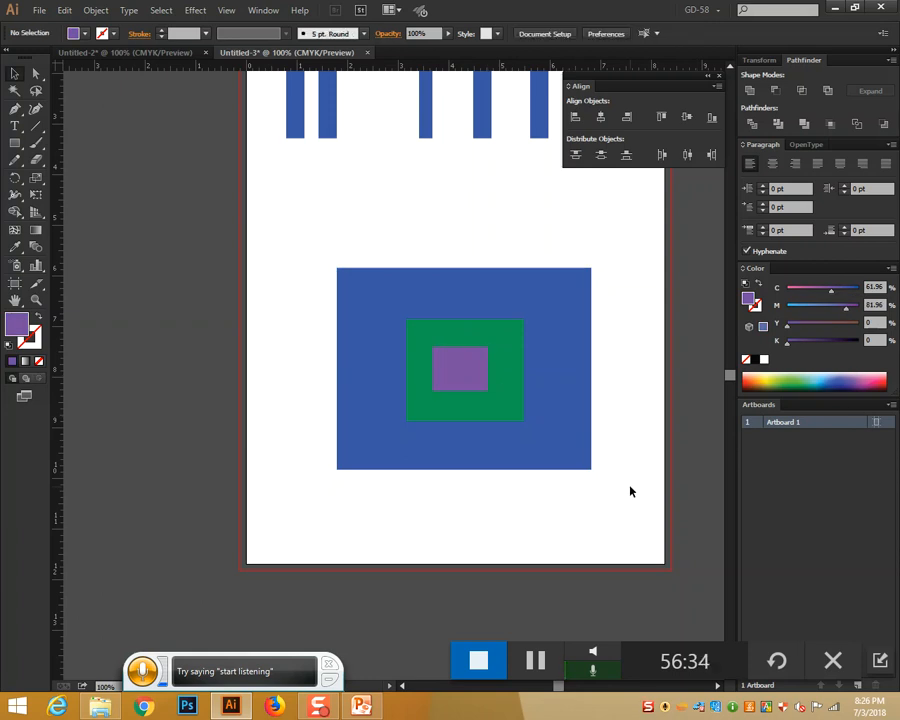
Centre the three nested rectangles on each other with Horizontal Align Center and Vertical Align Center.
drag(311, 227, 603, 548)
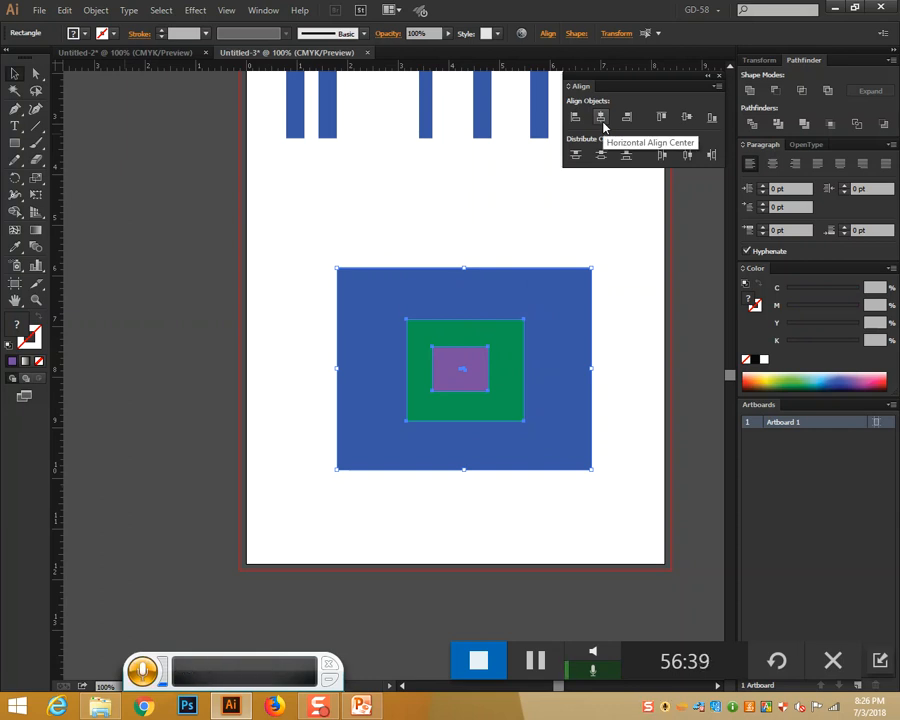
click(602, 122)
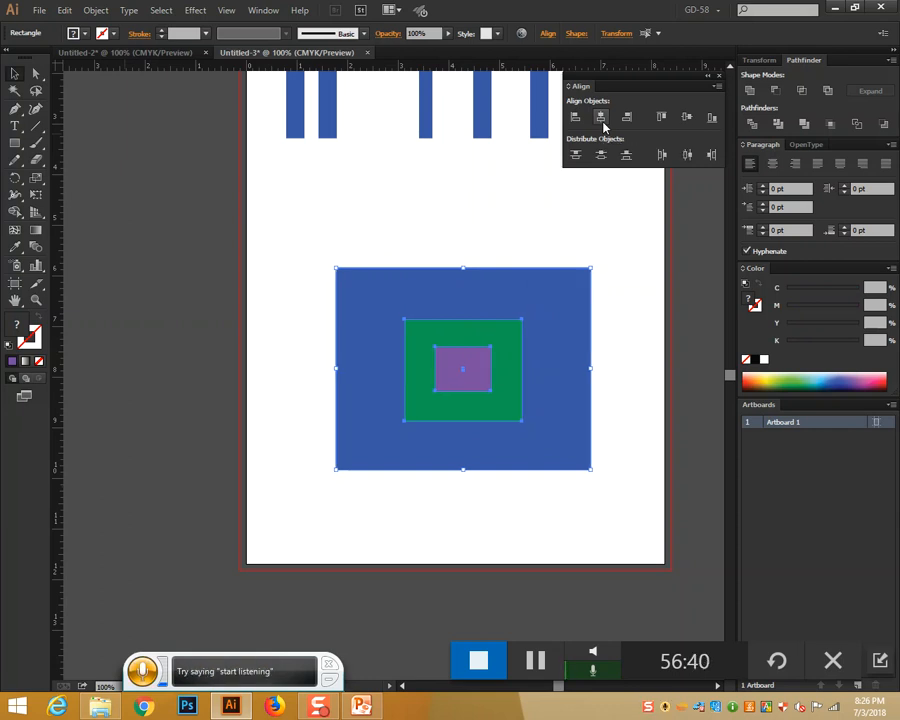
click(682, 119)
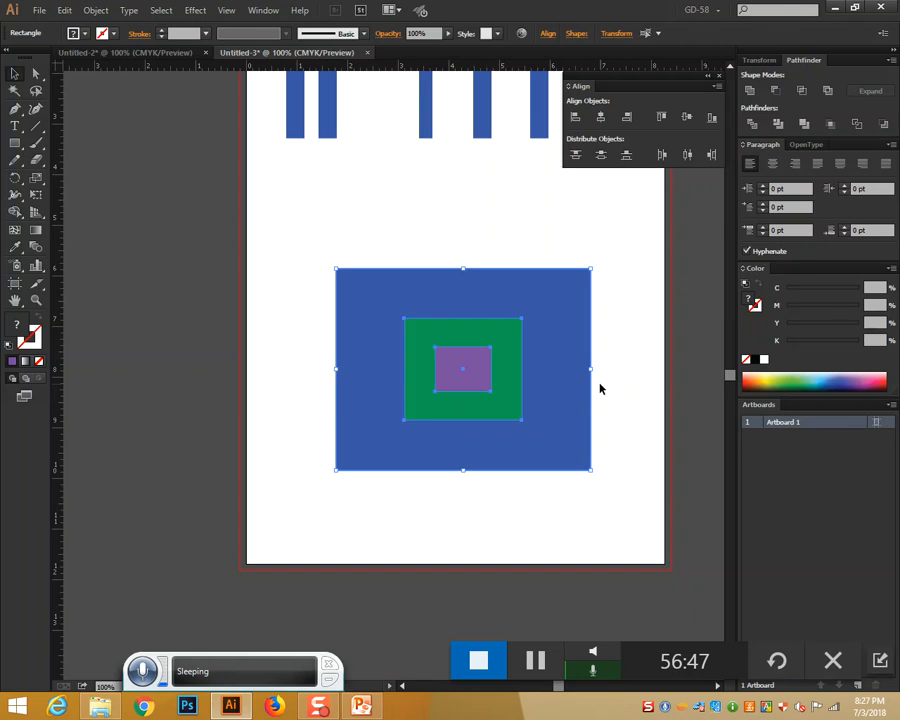
click(603, 391)
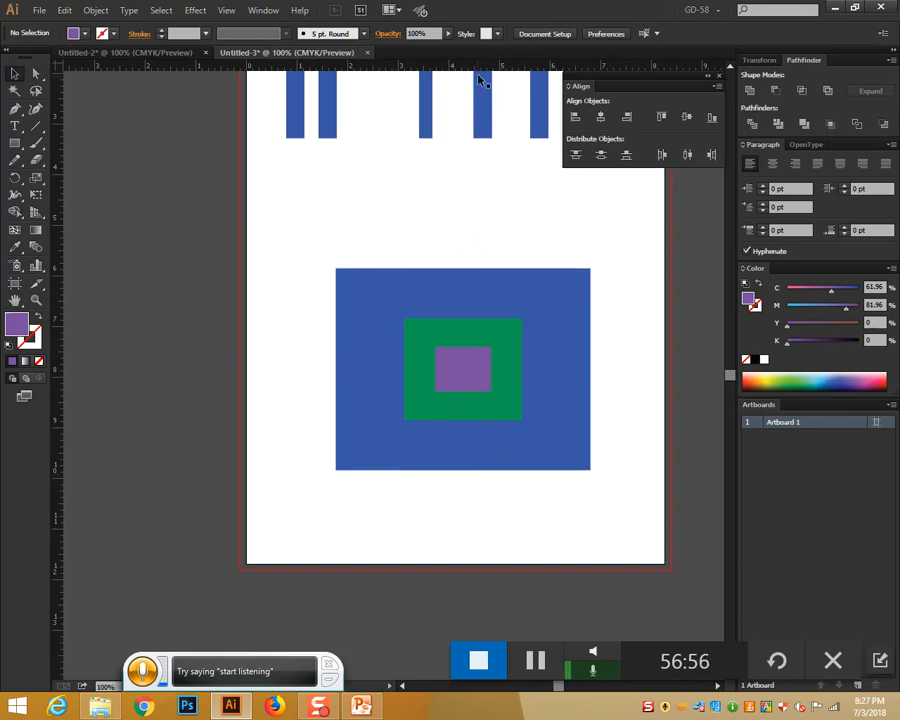
Place a horizontal guide just above the nested rectangles and delete it again.
drag(481, 66, 490, 236)
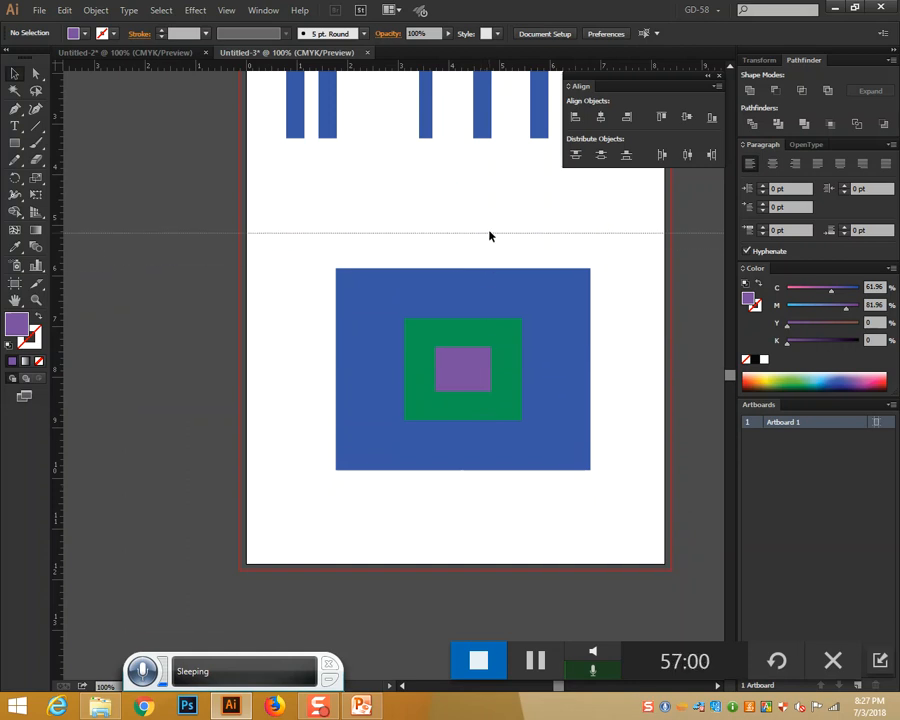
key(Delete)
click(472, 384)
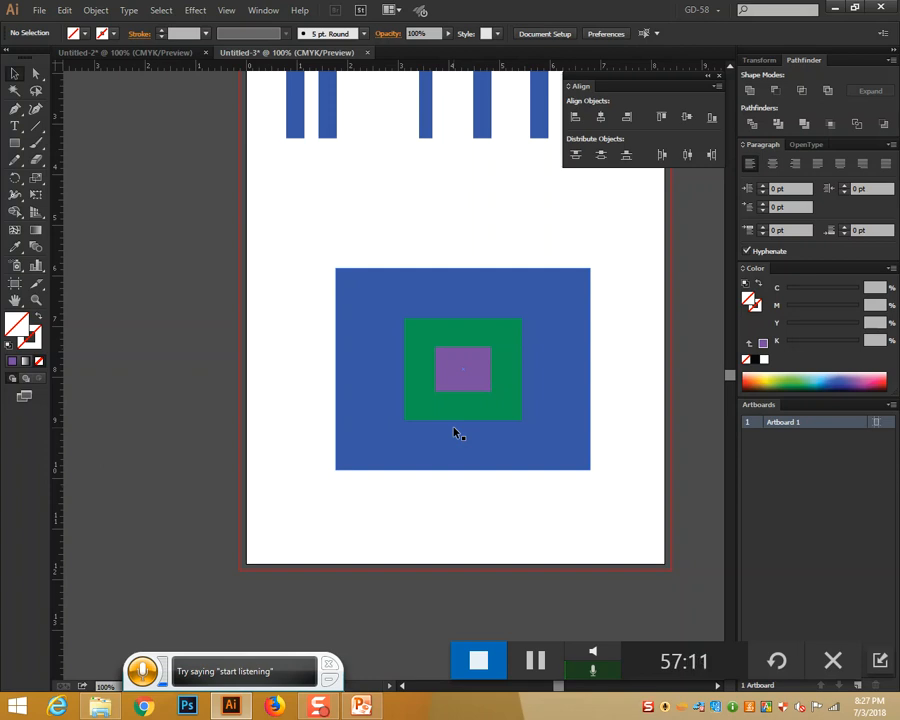
scroll(455, 432, up, 3)
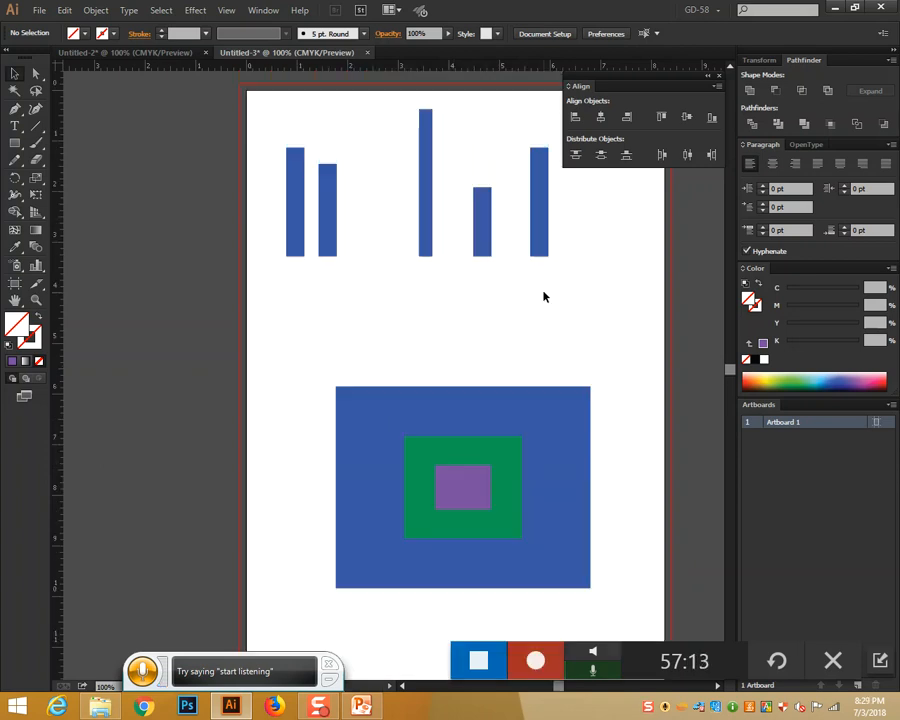
click(292, 231)
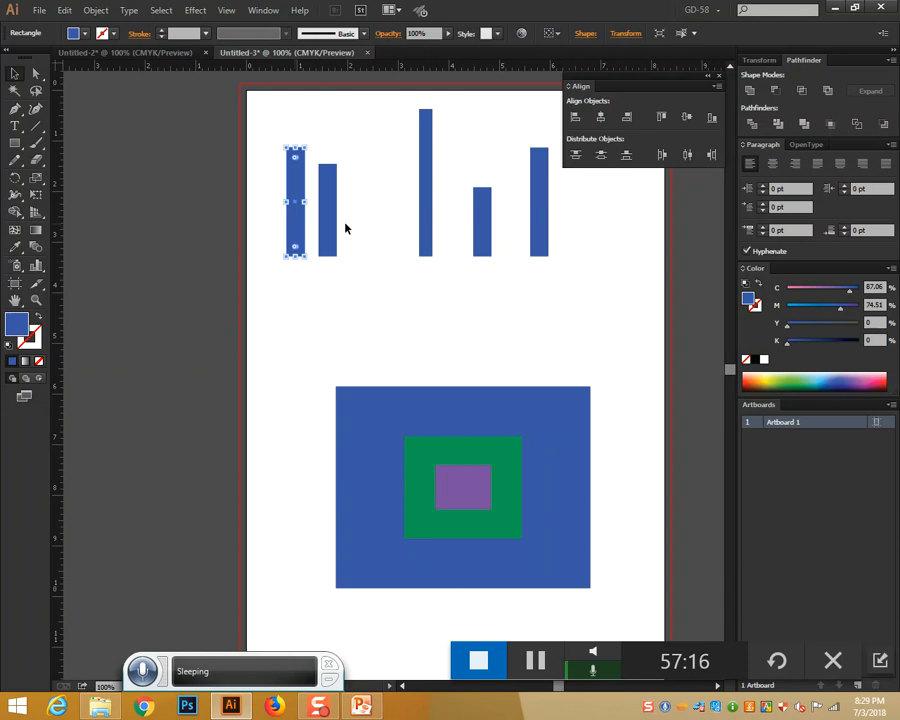
click(540, 218)
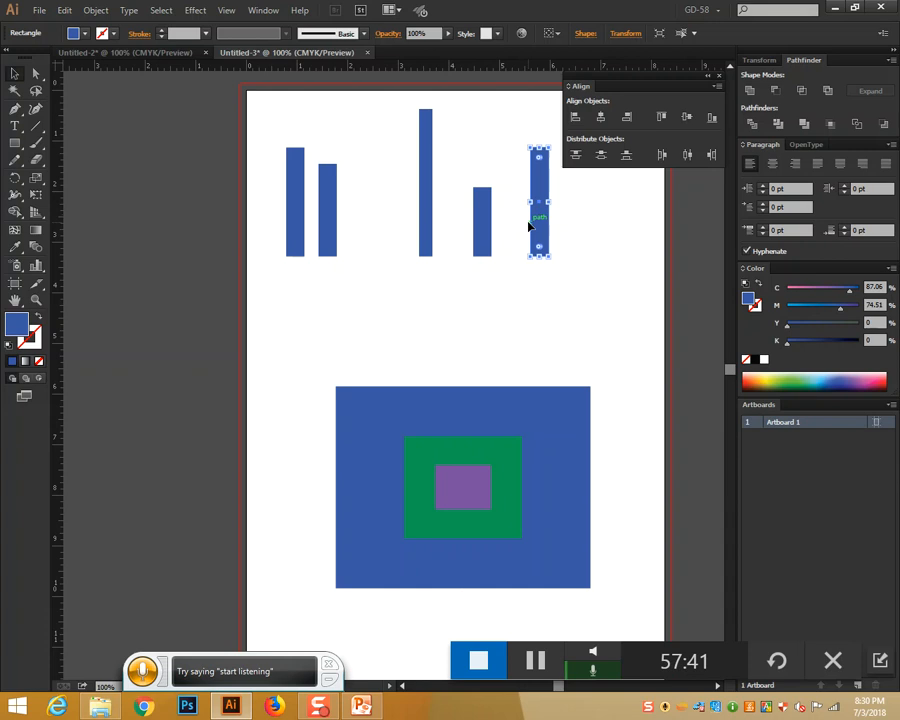
click(572, 305)
click(295, 218)
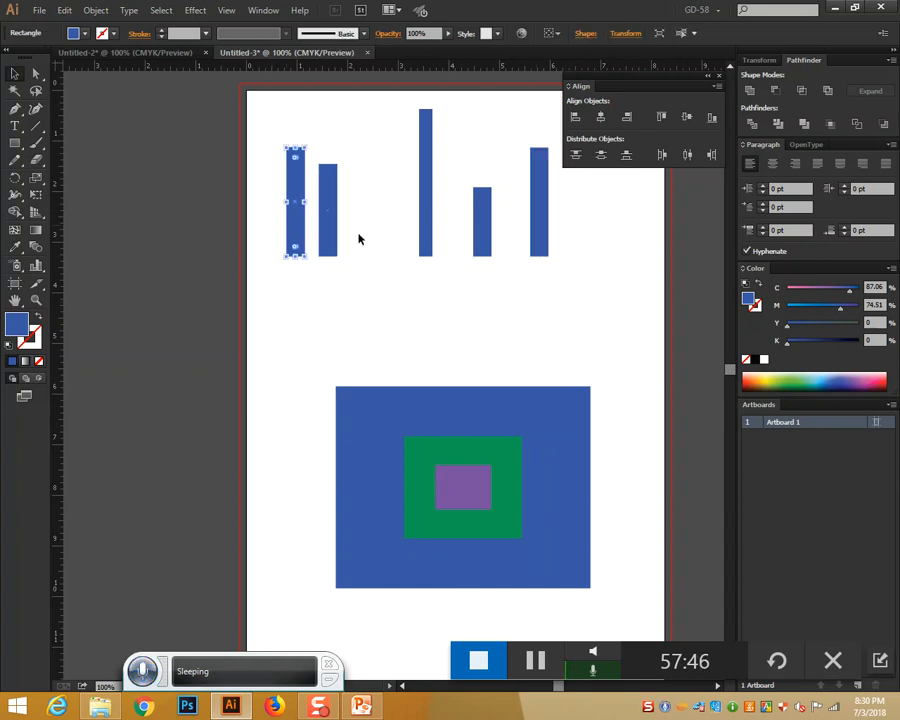
click(537, 232)
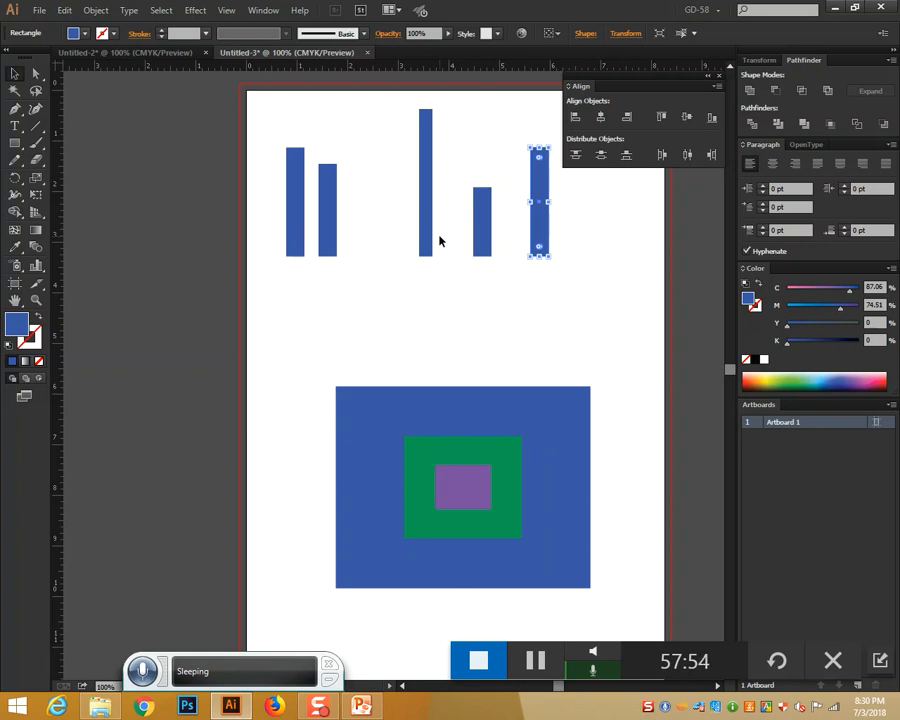
Distribute the five vertical bars horizontally by left edges, centres and right edges in turn.
drag(600, 311, 265, 190)
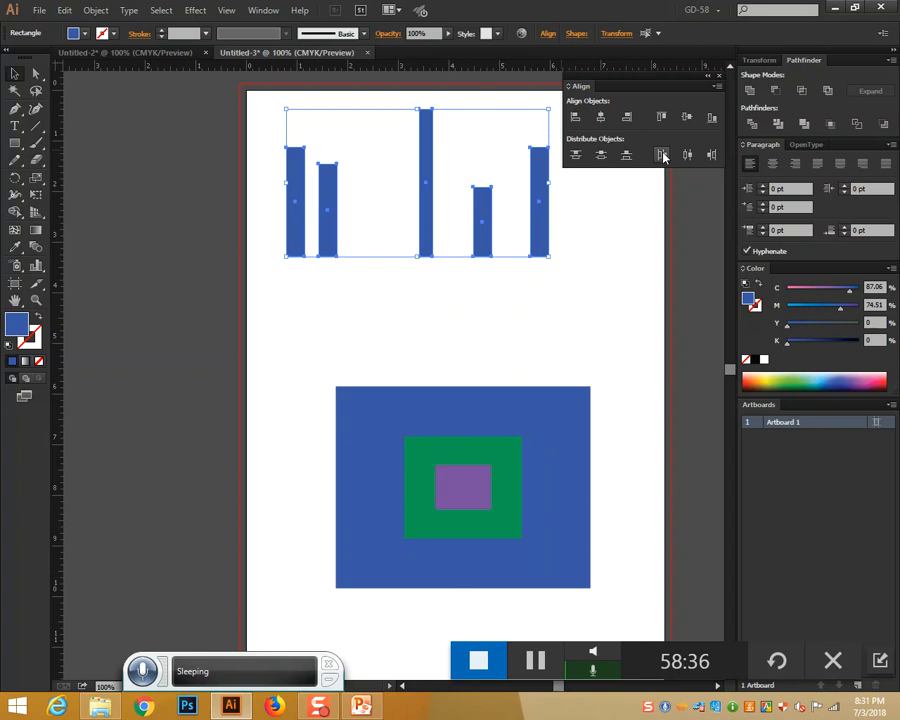
click(662, 155)
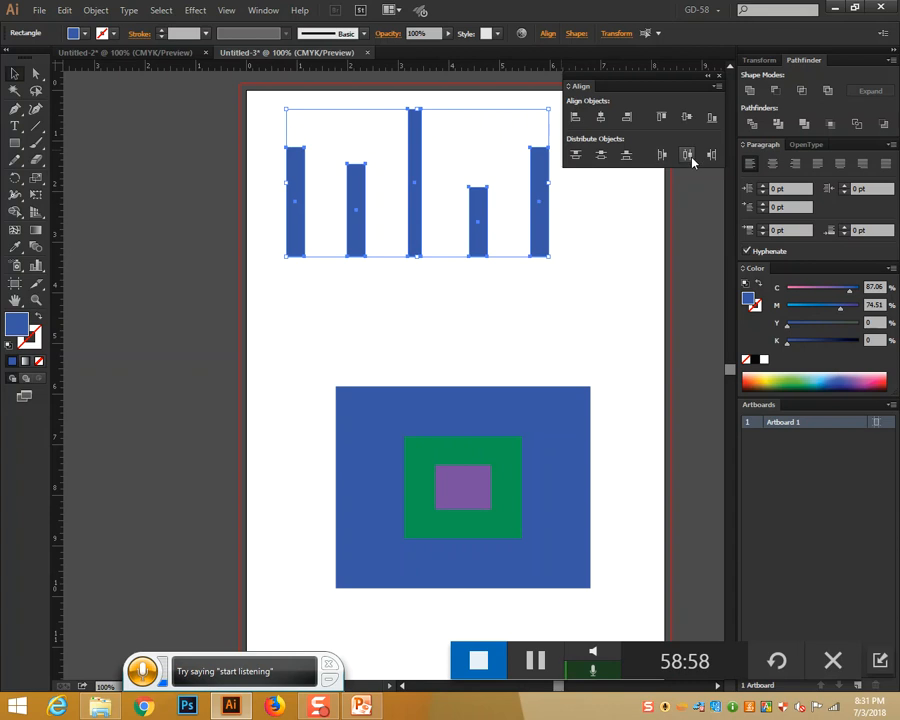
click(690, 158)
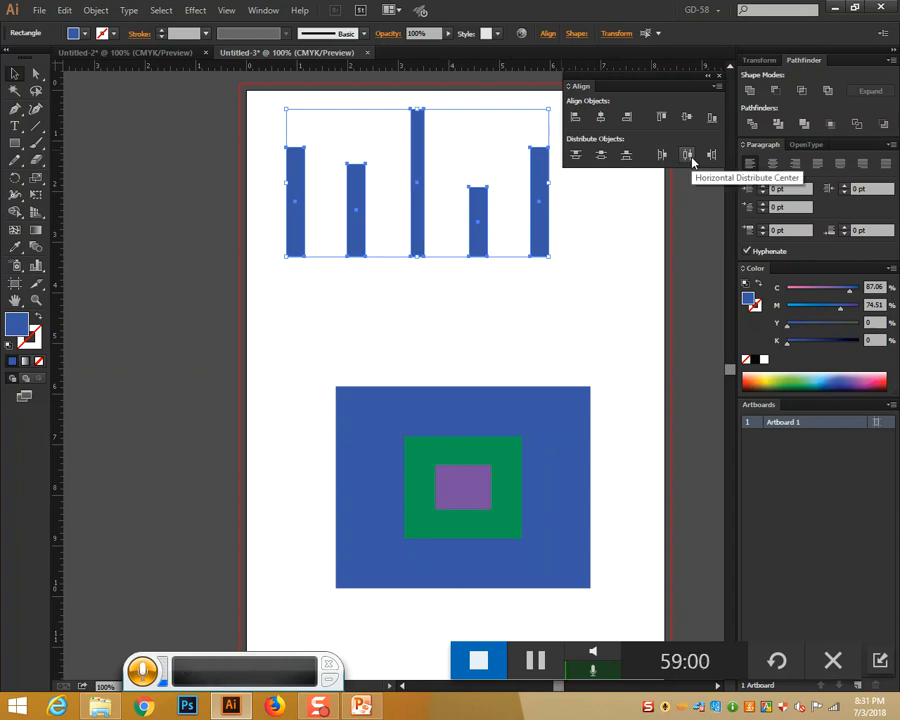
click(711, 156)
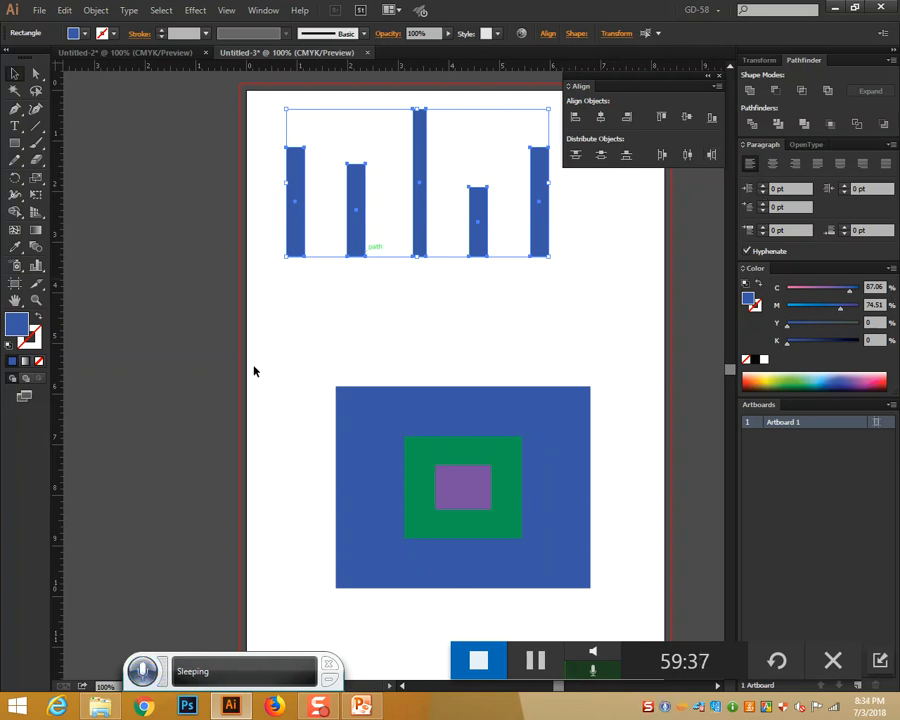
Delete the three nested coloured rectangles from the artboard.
scroll(253, 371, down, 2)
drag(331, 283, 570, 492)
key(Delete)
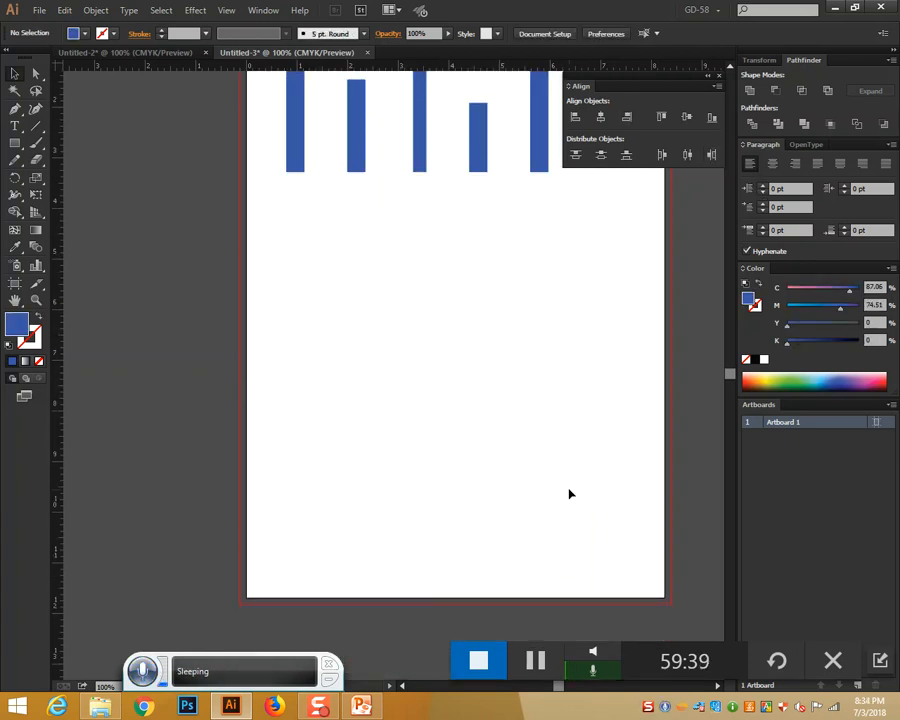
Draw a thin horizontal bar below the vertical bars and copy it downward into five unevenly spaced bars.
key(m)
drag(377, 278, 499, 284)
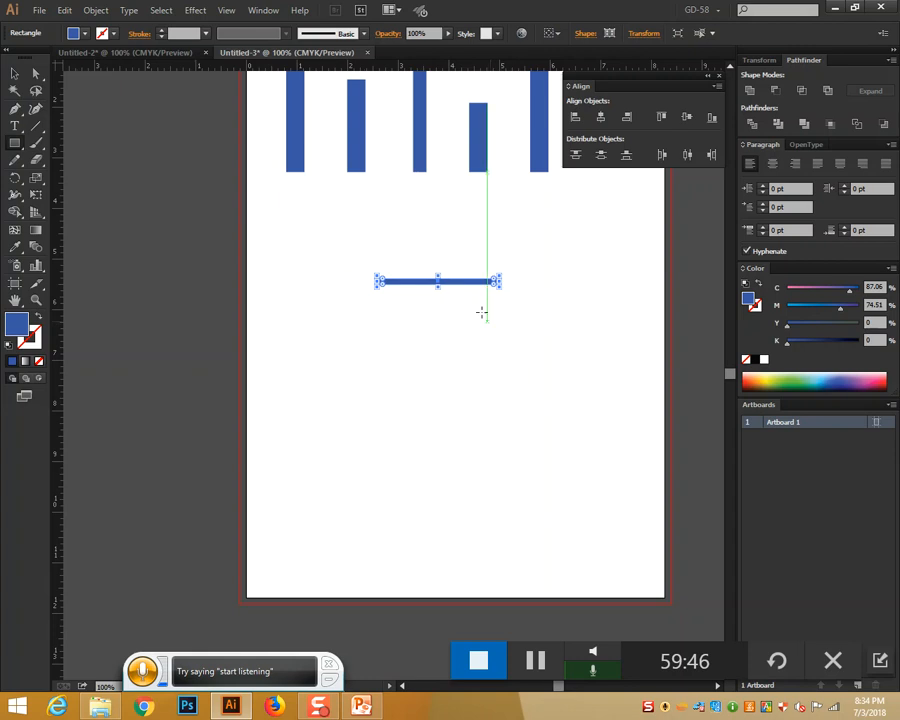
click(14, 73)
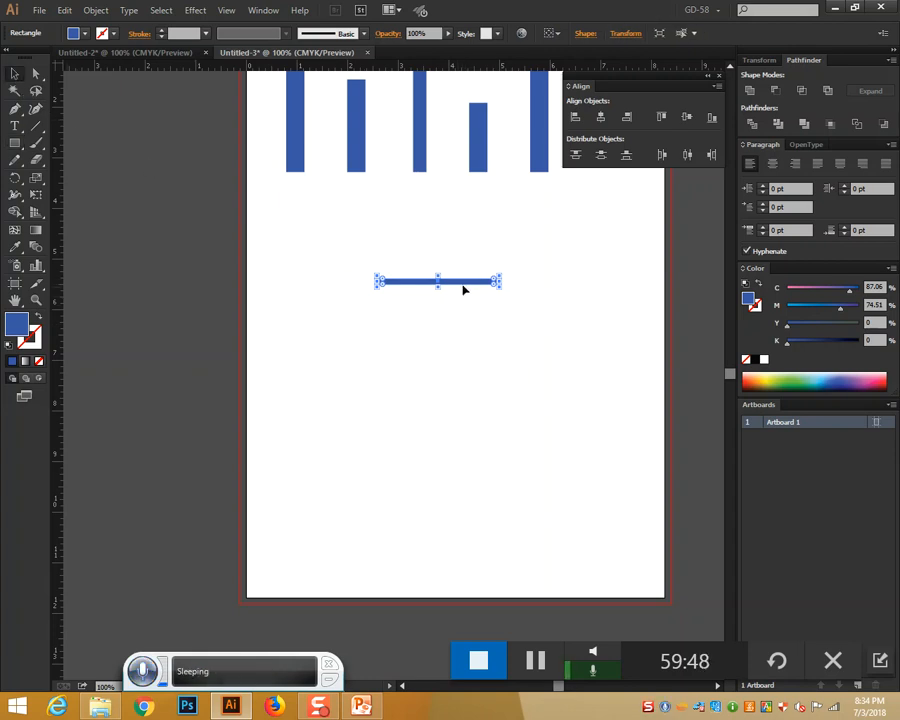
drag(458, 286, 481, 369)
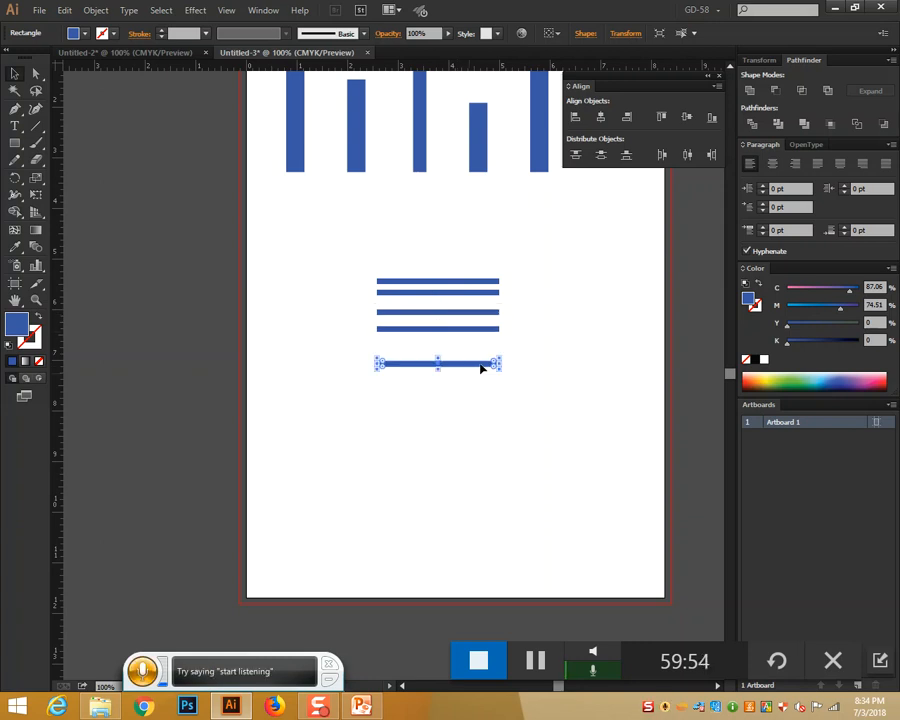
Shorten the lower four horizontal bars from the right so each is shorter than the one above.
click(492, 294)
drag(499, 292, 470, 328)
click(495, 313)
click(496, 329)
drag(498, 363, 460, 363)
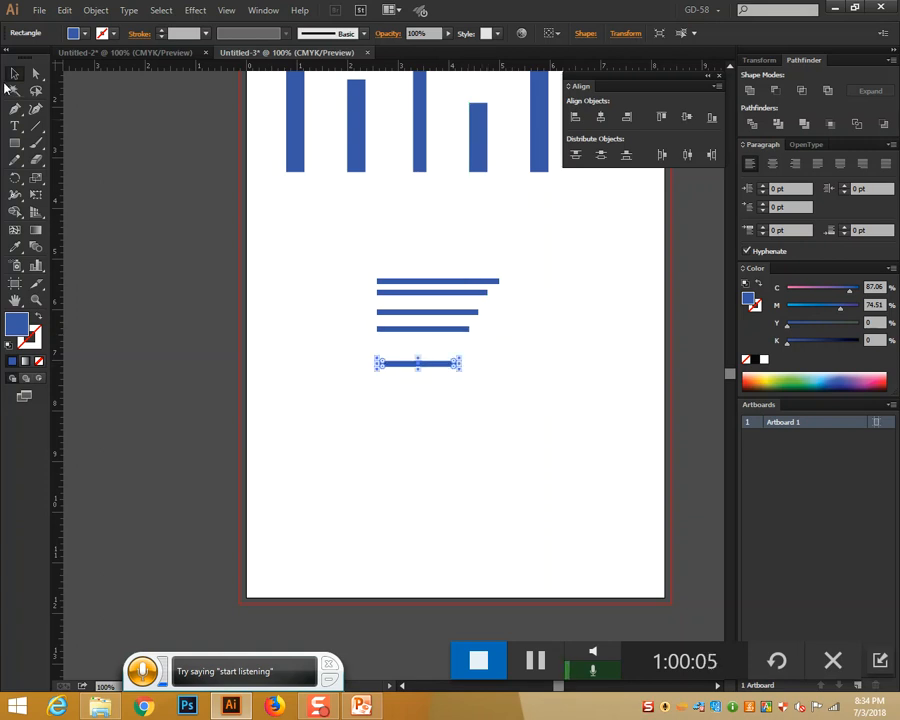
Centre the five horizontal bars horizontally on each other and distribute them vertically by their centres.
click(318, 226)
drag(333, 236, 502, 425)
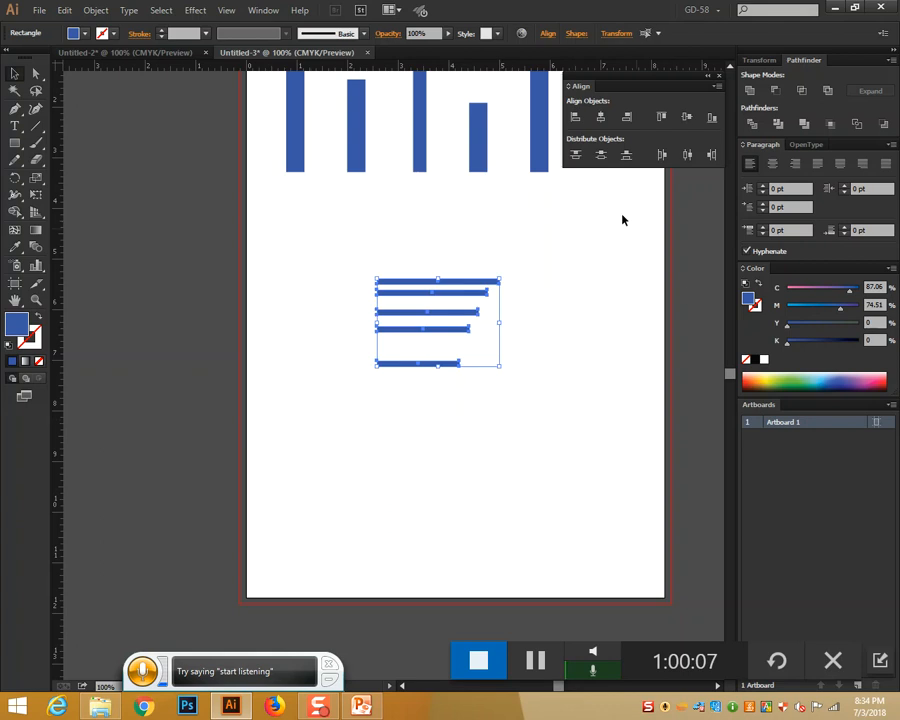
click(600, 117)
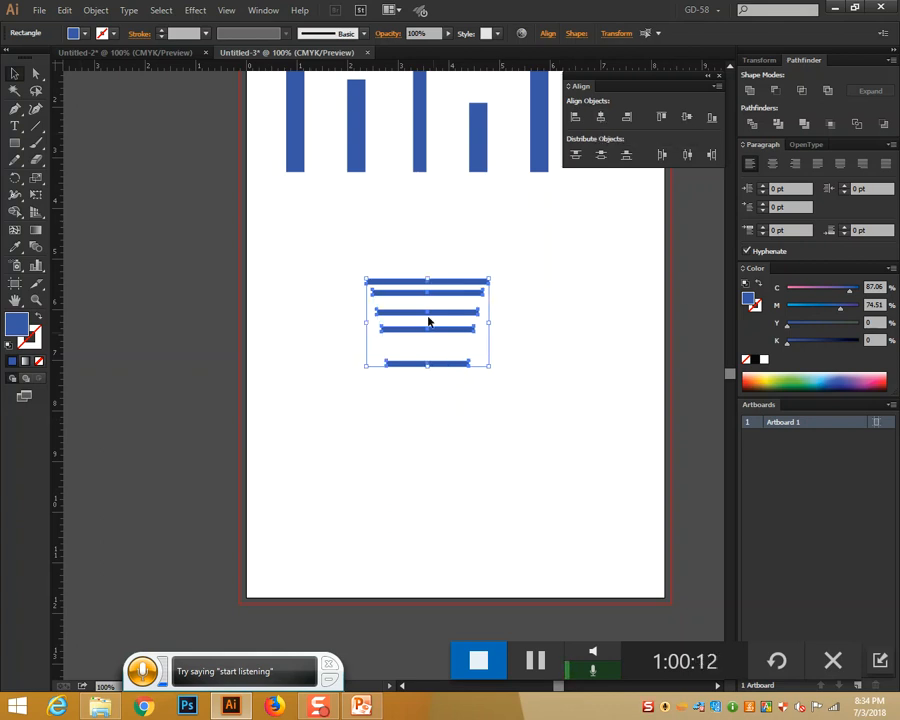
click(601, 156)
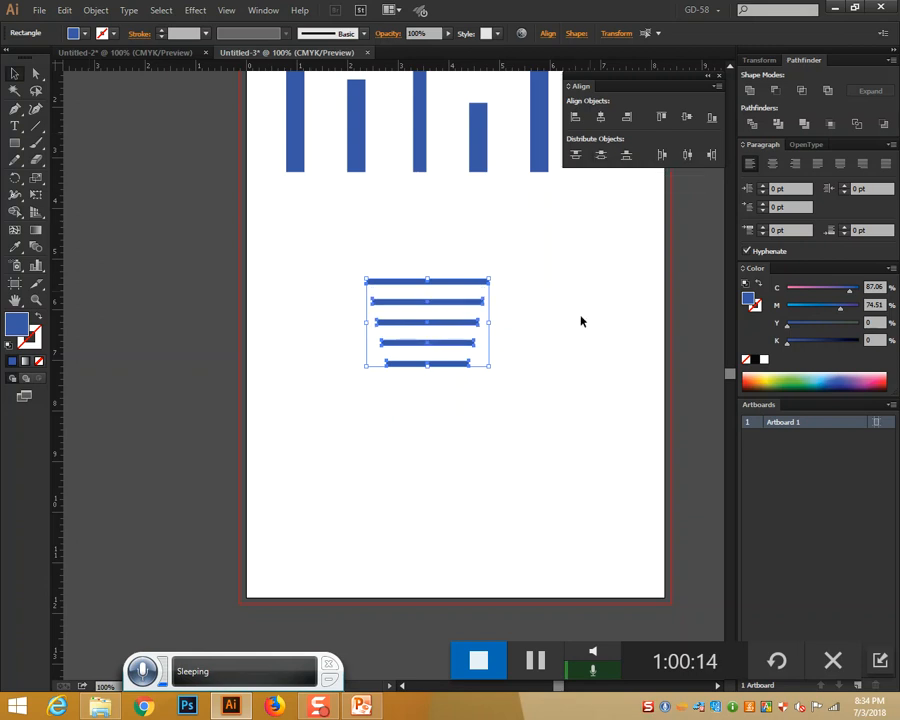
click(458, 416)
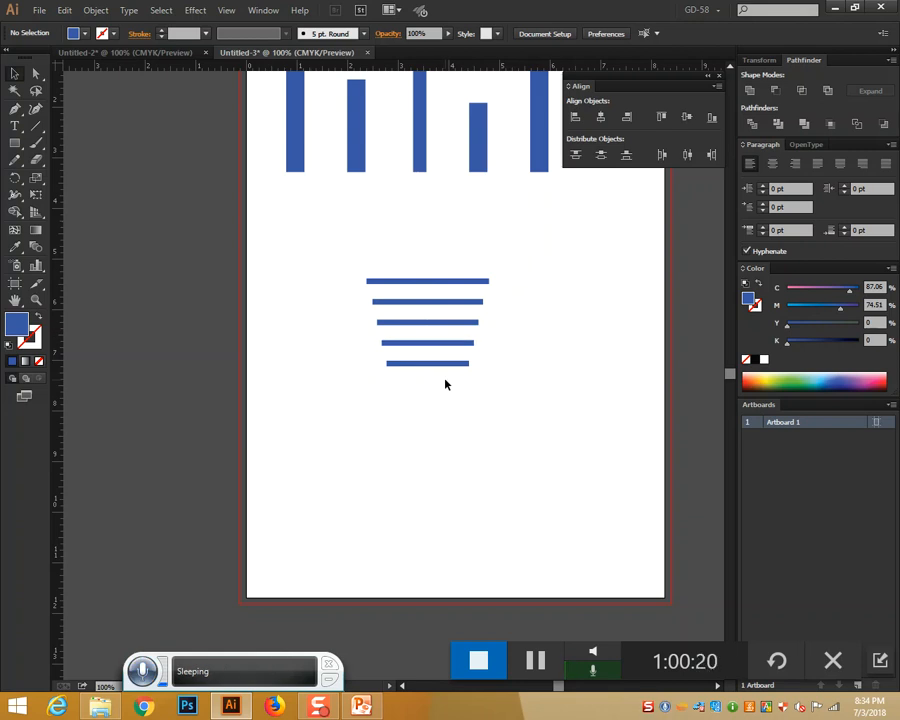
Show the additional Align options for Distribute Spacing and Align To, and view the Align To choices for the topmost horizontal bar.
click(446, 283)
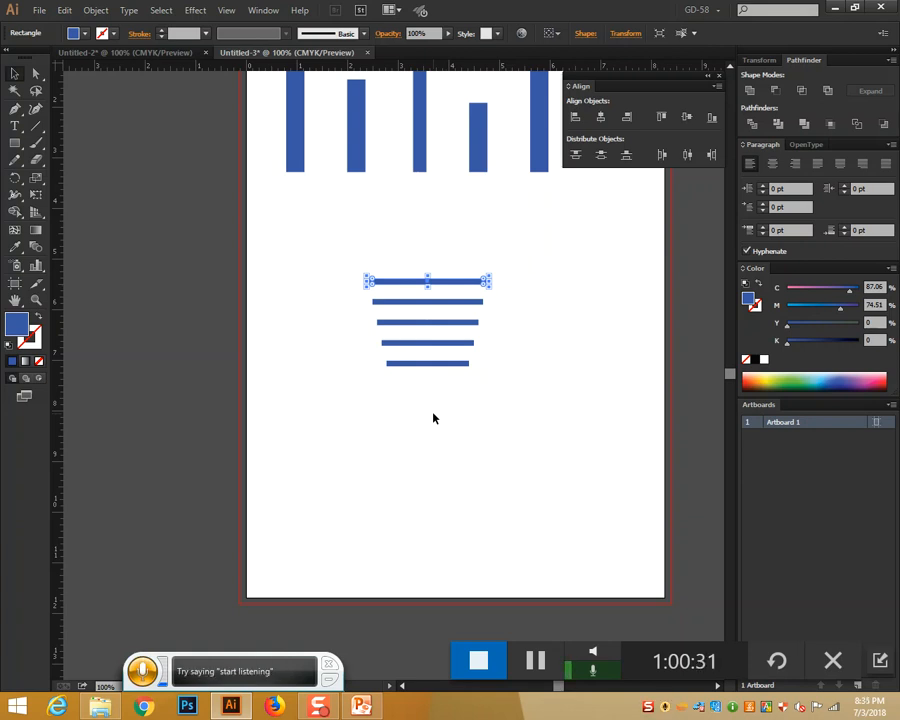
drag(658, 92, 622, 165)
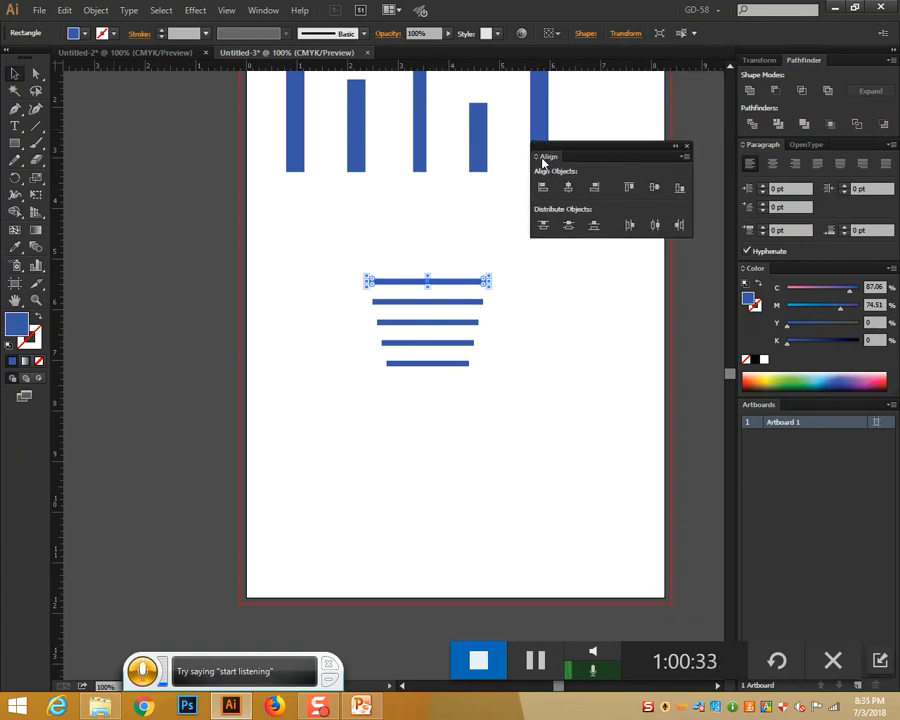
click(685, 156)
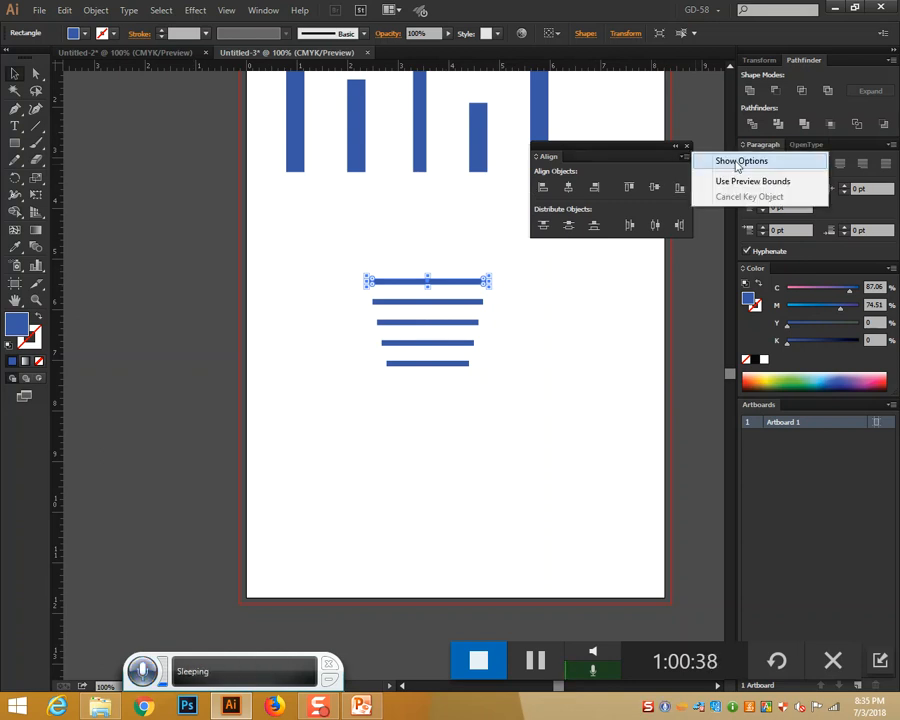
click(739, 162)
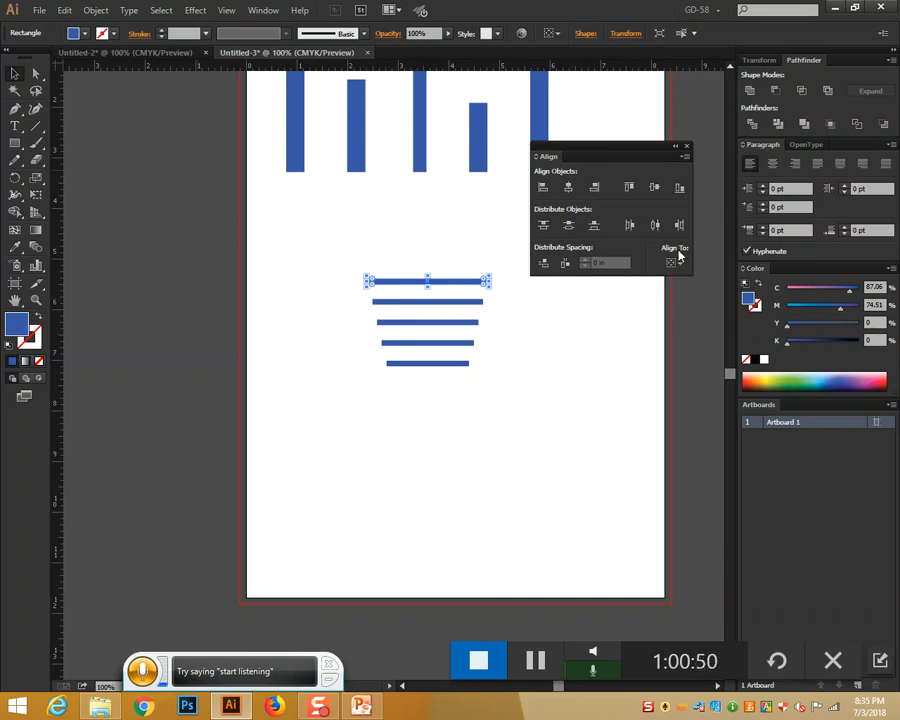
drag(582, 151, 456, 89)
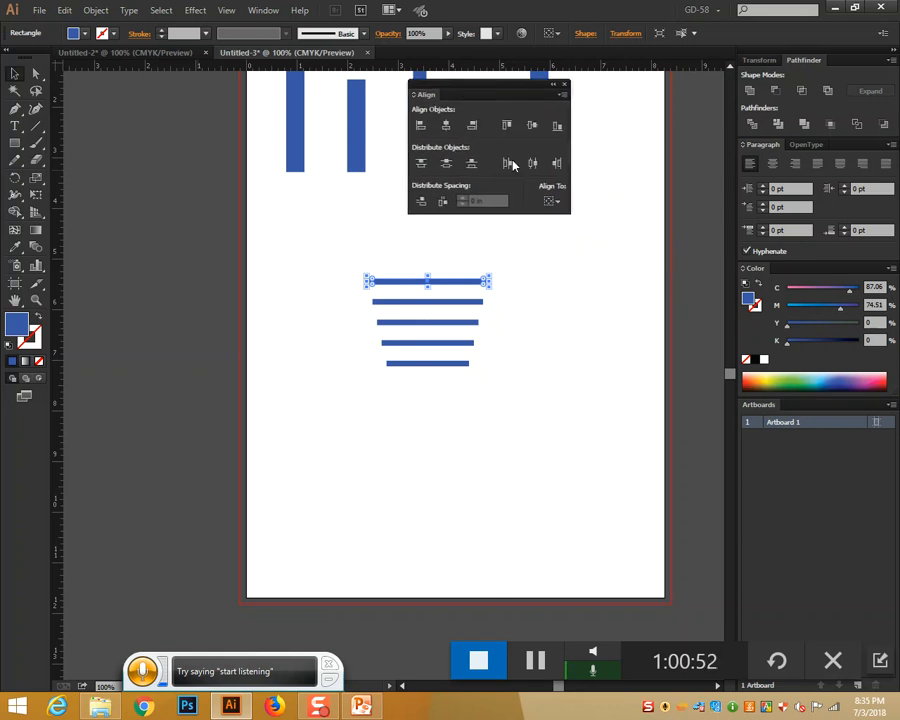
click(556, 204)
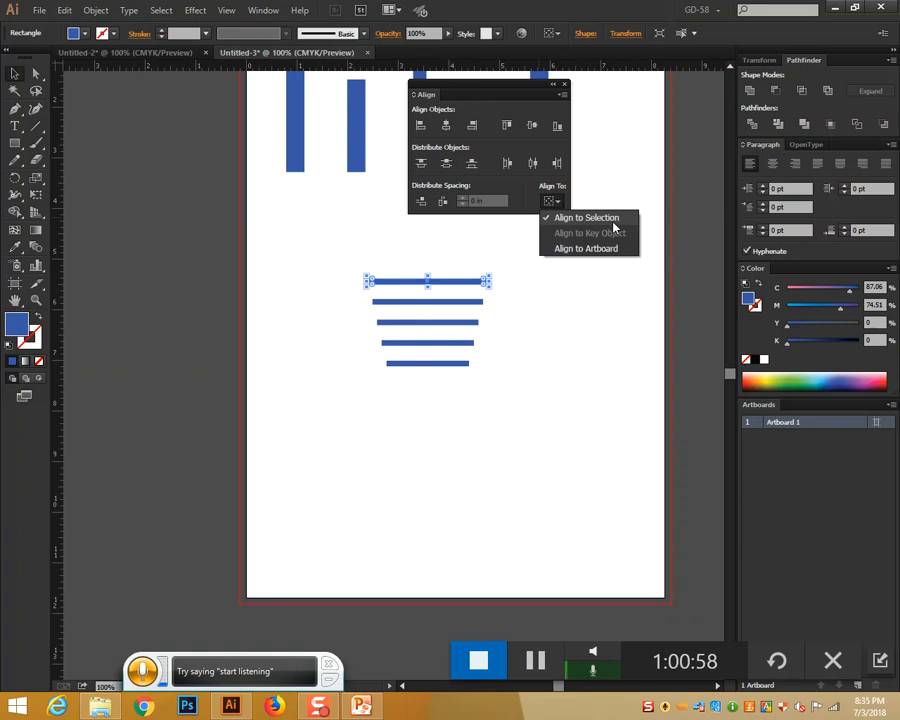
click(614, 178)
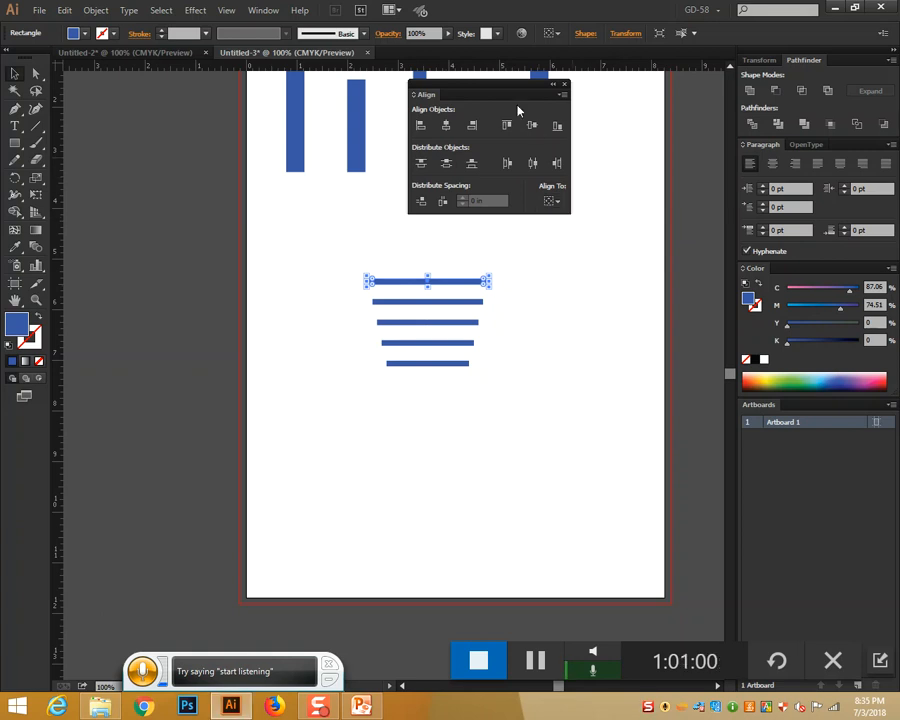
drag(505, 88, 655, 221)
Select the three middle vertical bars and set their alignment reference to Align to Key Object.
scroll(432, 220, up, 3)
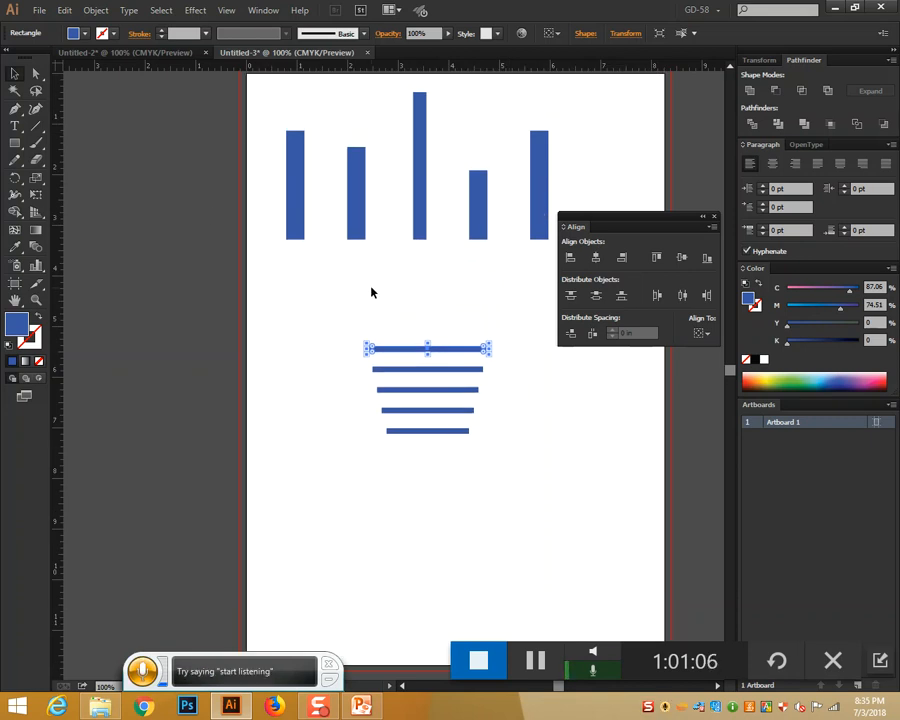
drag(504, 177, 336, 239)
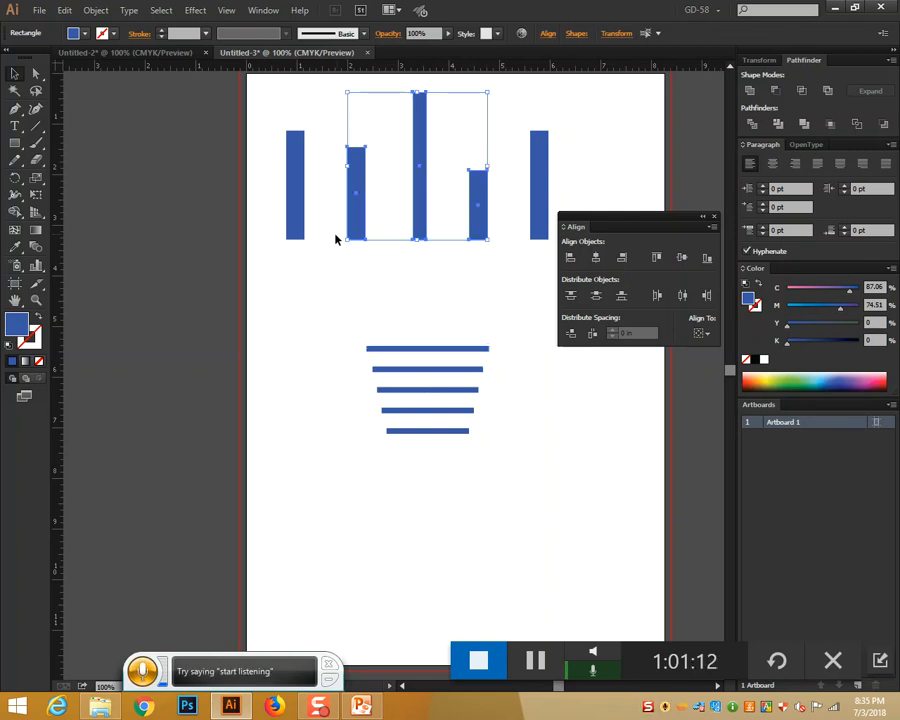
click(701, 333)
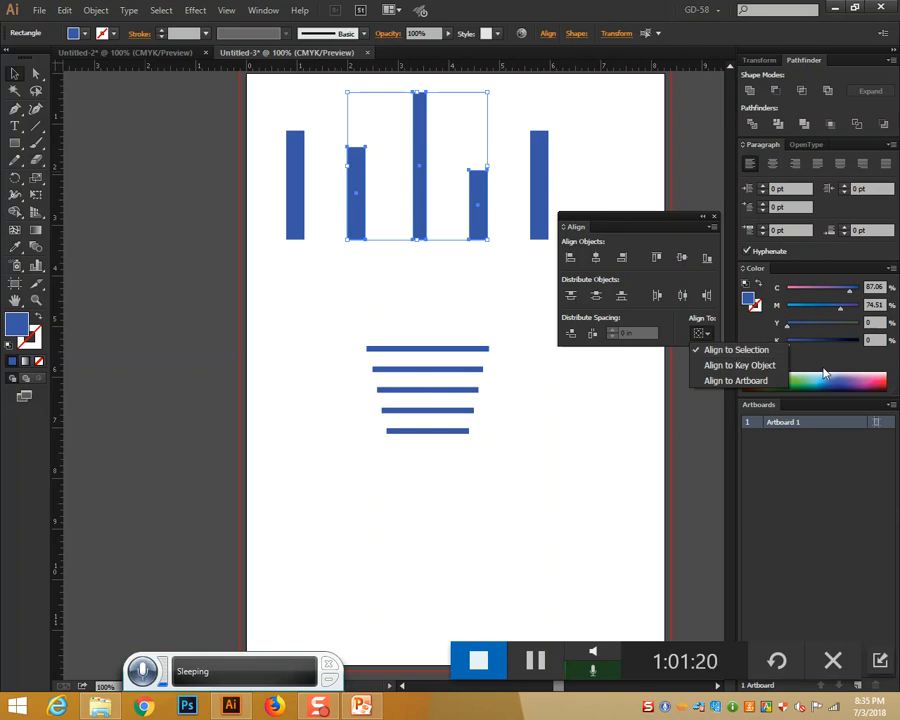
click(758, 370)
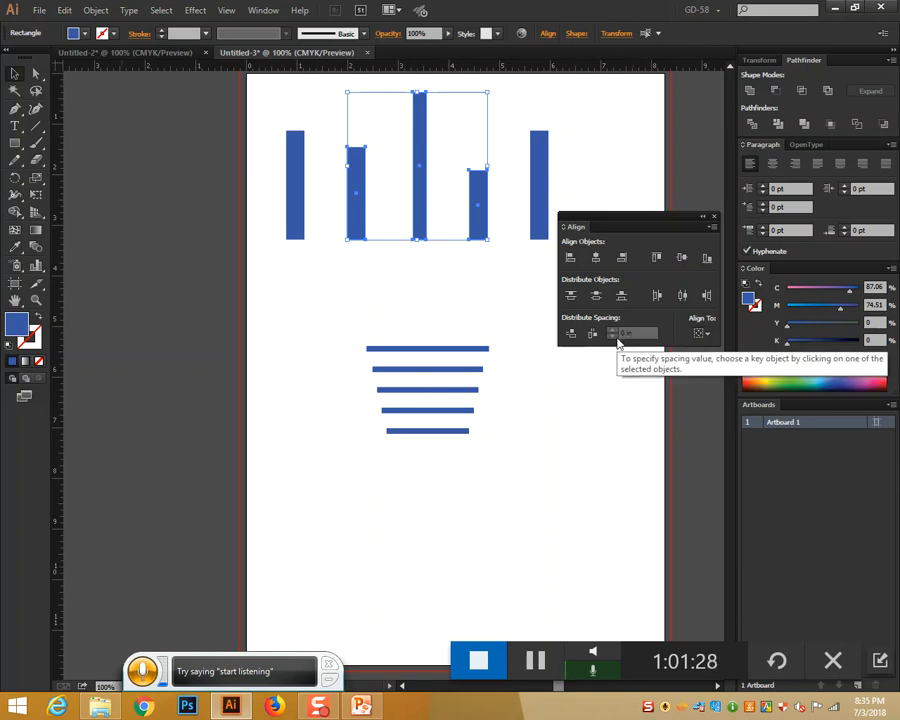
click(701, 334)
click(730, 366)
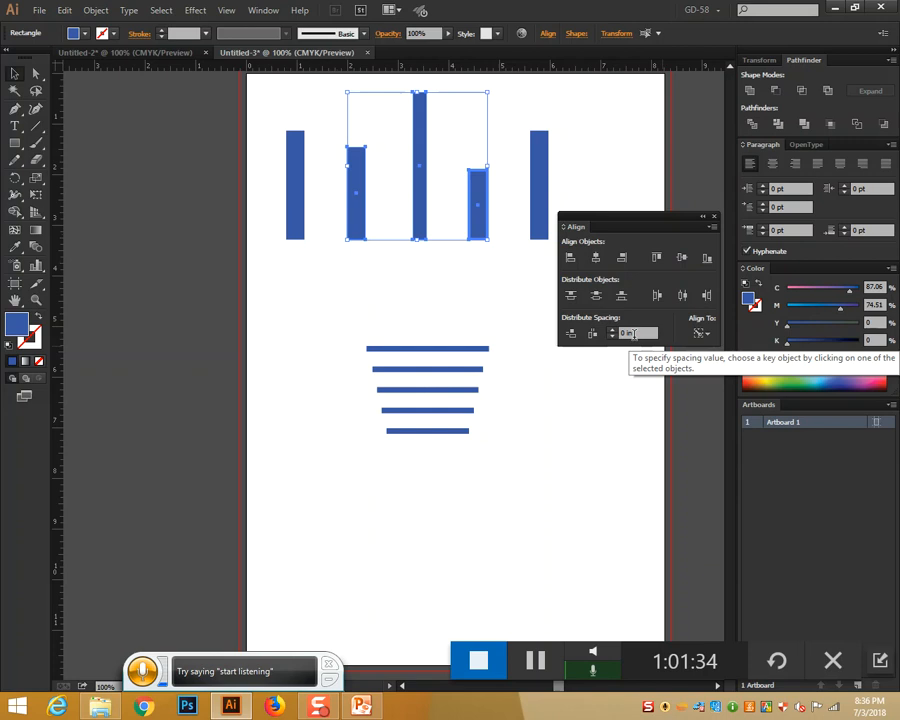
Align the five horizontal bars to the lowest bar as key object and distribute them vertically with 0.2 in spacing.
drag(514, 526, 388, 313)
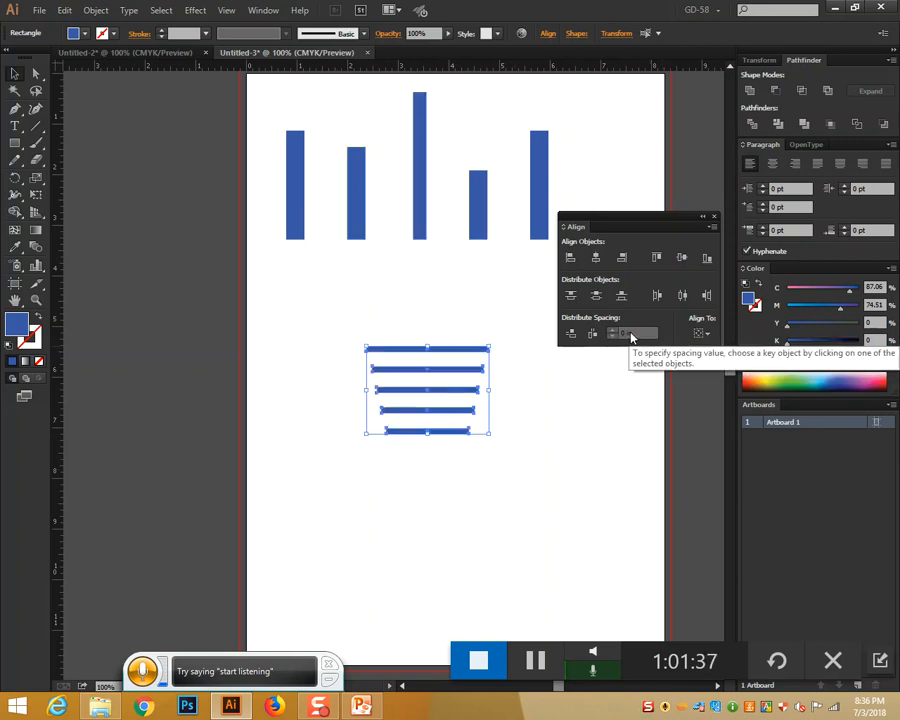
click(702, 334)
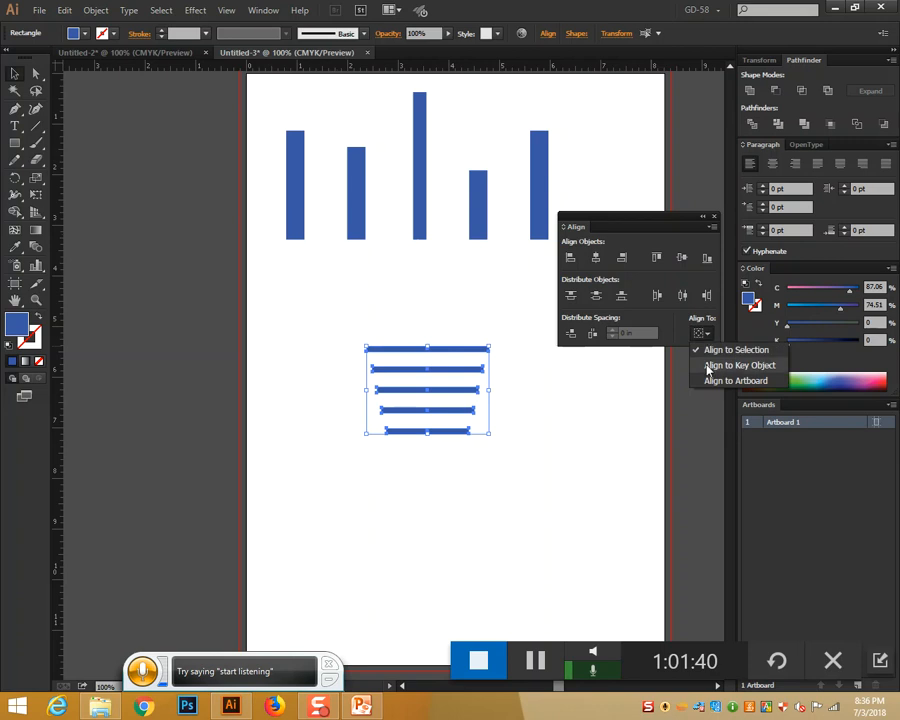
click(712, 366)
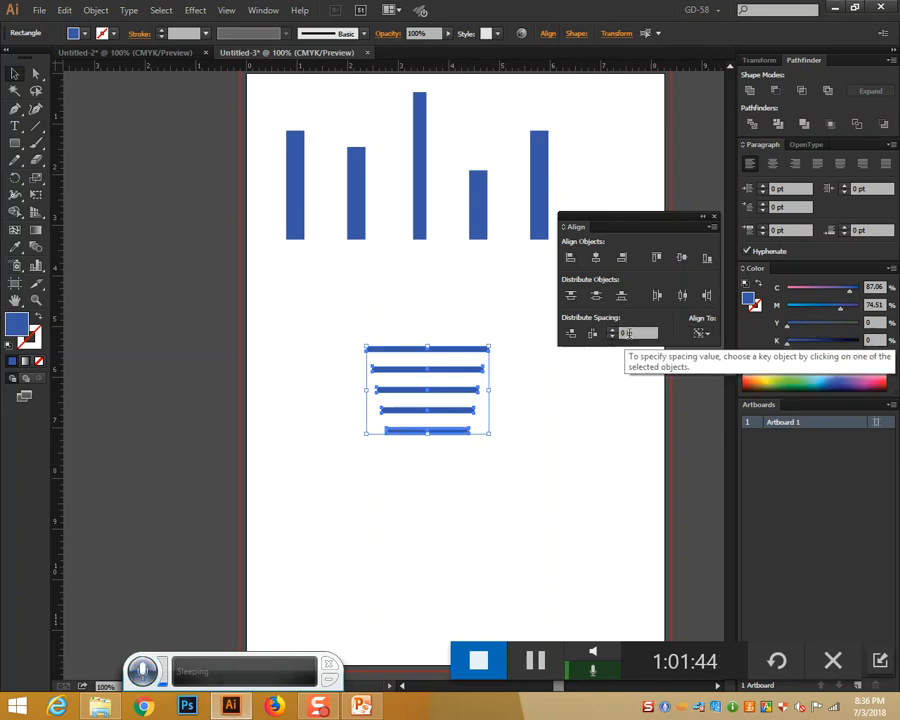
click(621, 333)
text(.2)
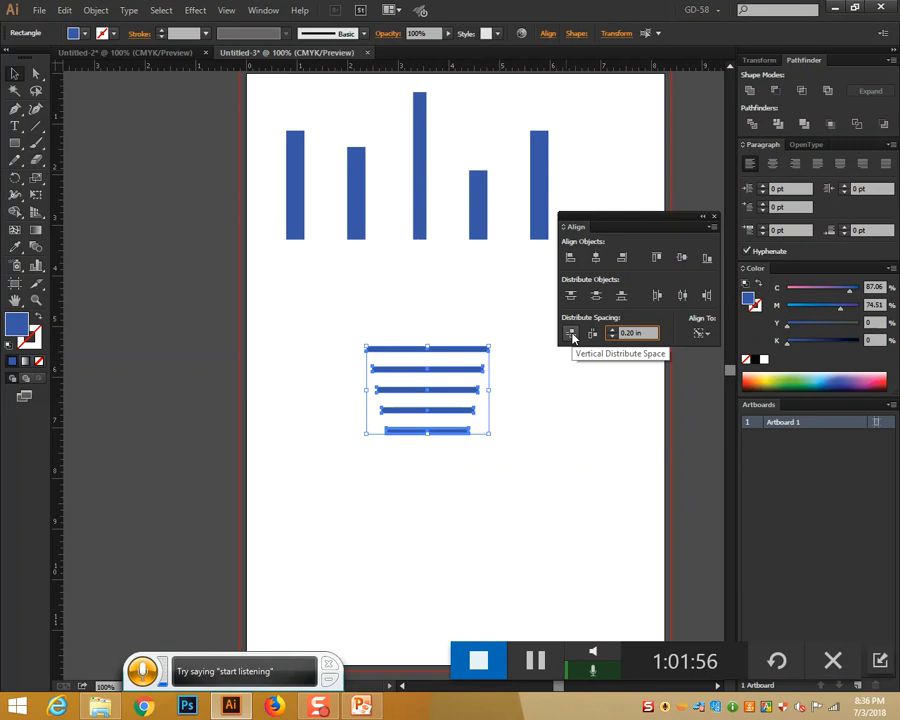
click(572, 337)
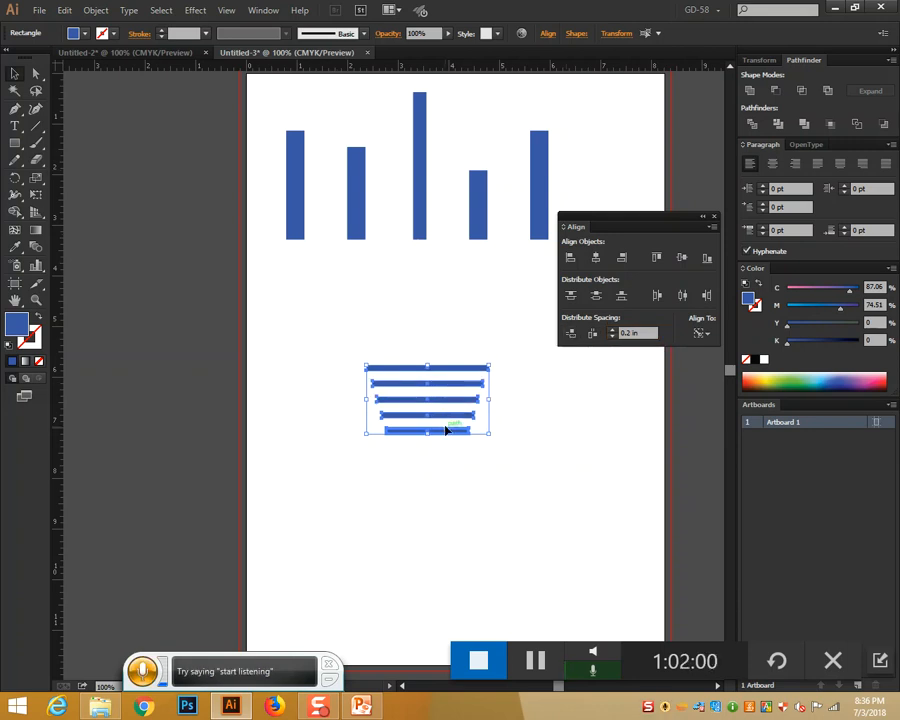
Undo the vertical spacing of the horizontal bars and deselect them.
key(a)
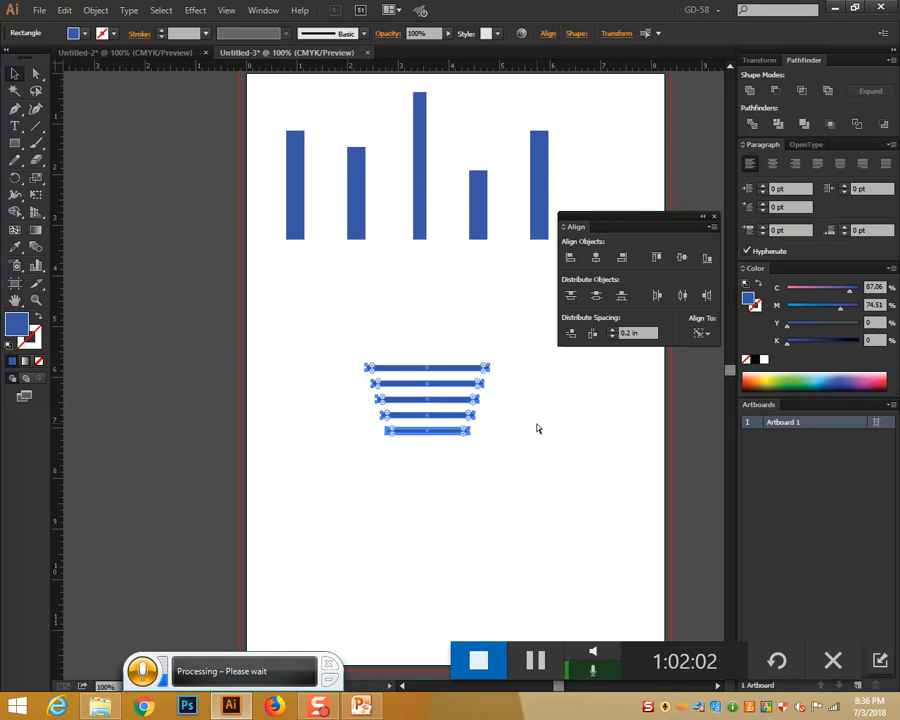
key(ctrl+z)
click(544, 426)
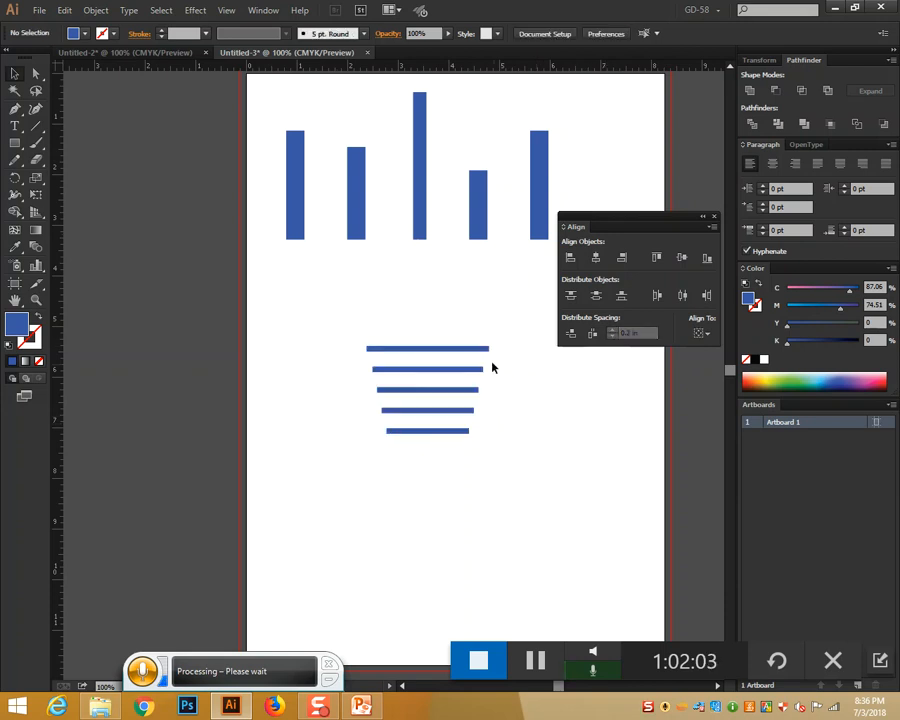
Reselect all five horizontal bars and align them to a key object, with the middle bar as the key.
drag(398, 338, 466, 482)
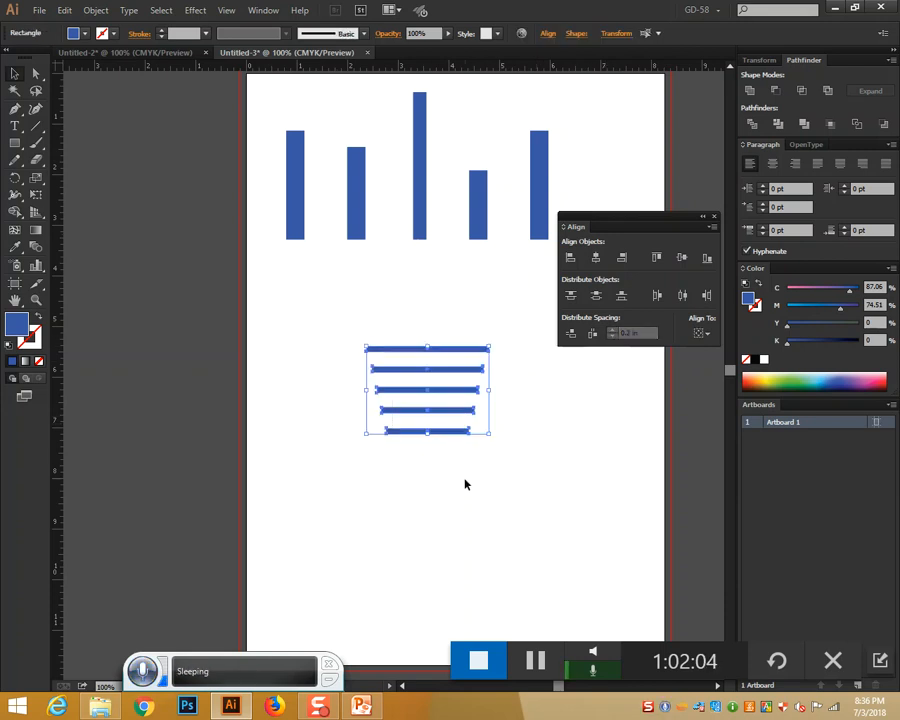
click(712, 340)
click(714, 365)
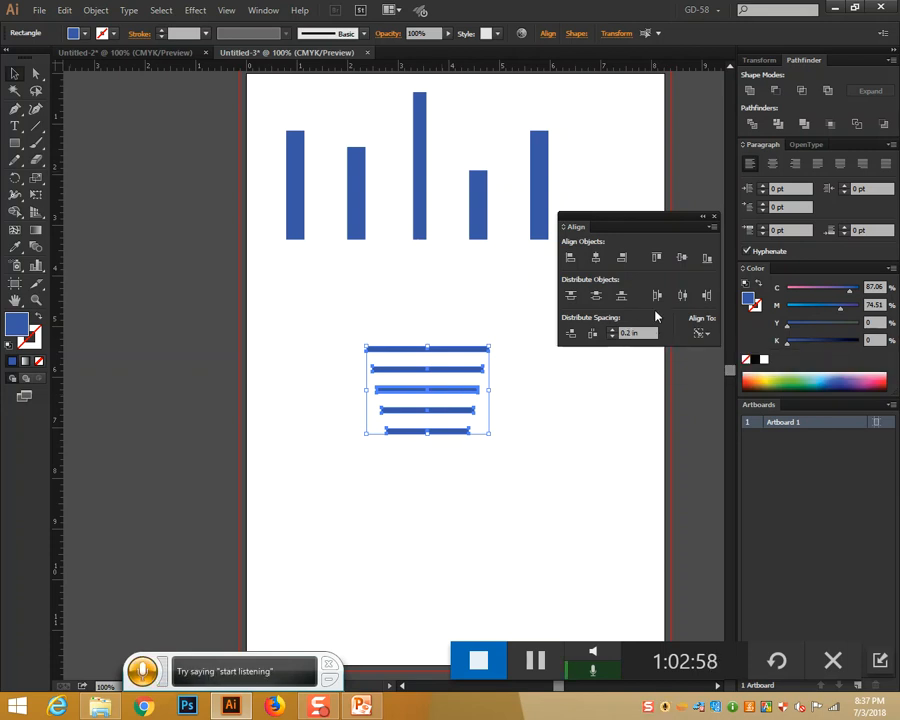
Select the five vertical bars, review the Align To choices, and move the Align panel clear of the artboard.
scroll(552, 317, up, 2)
drag(551, 316, 281, 261)
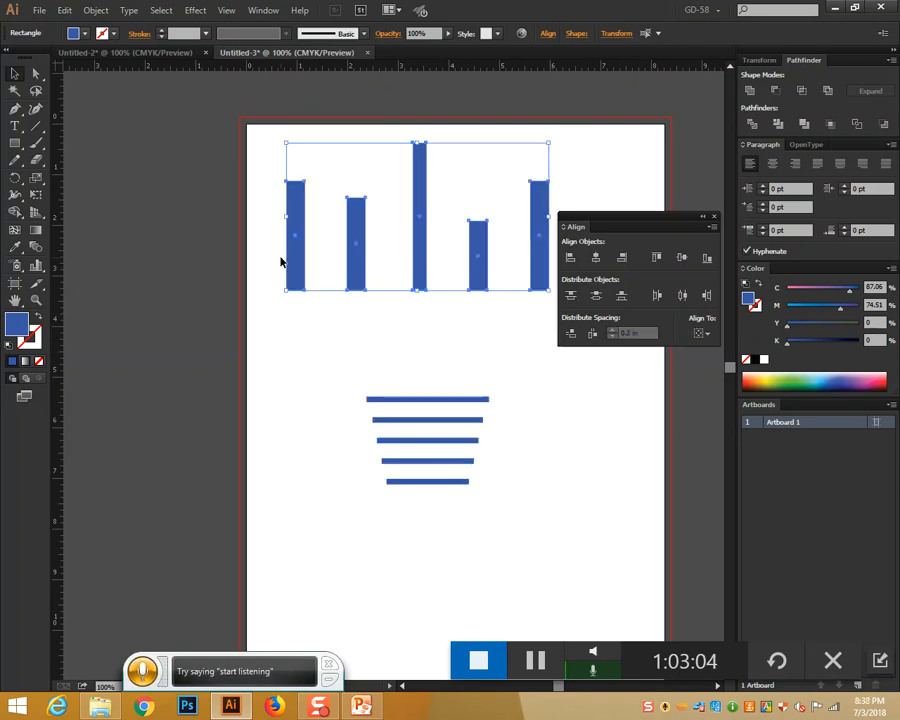
click(702, 333)
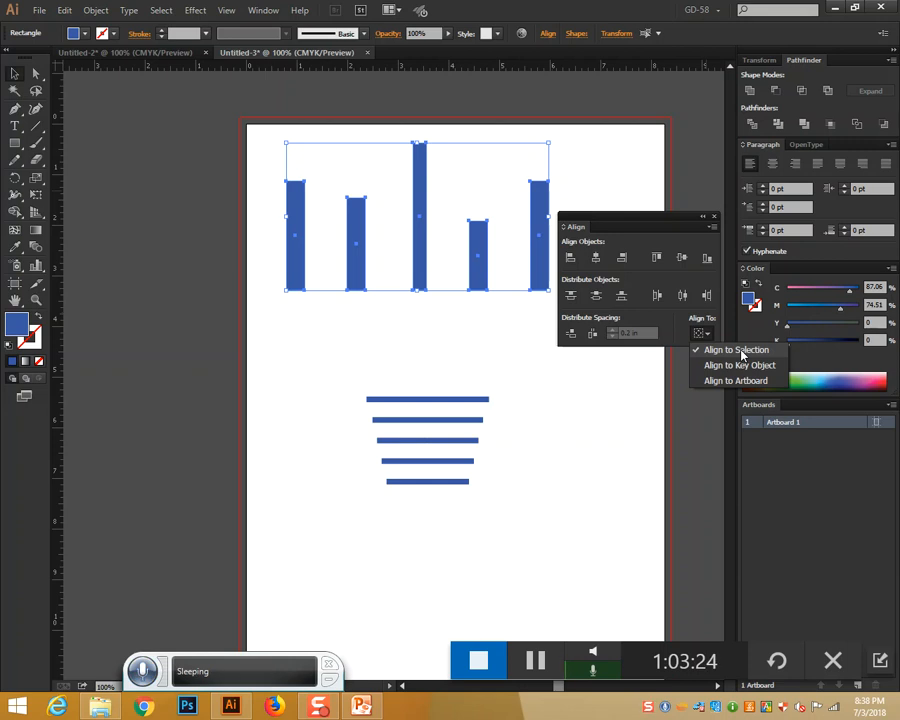
click(673, 238)
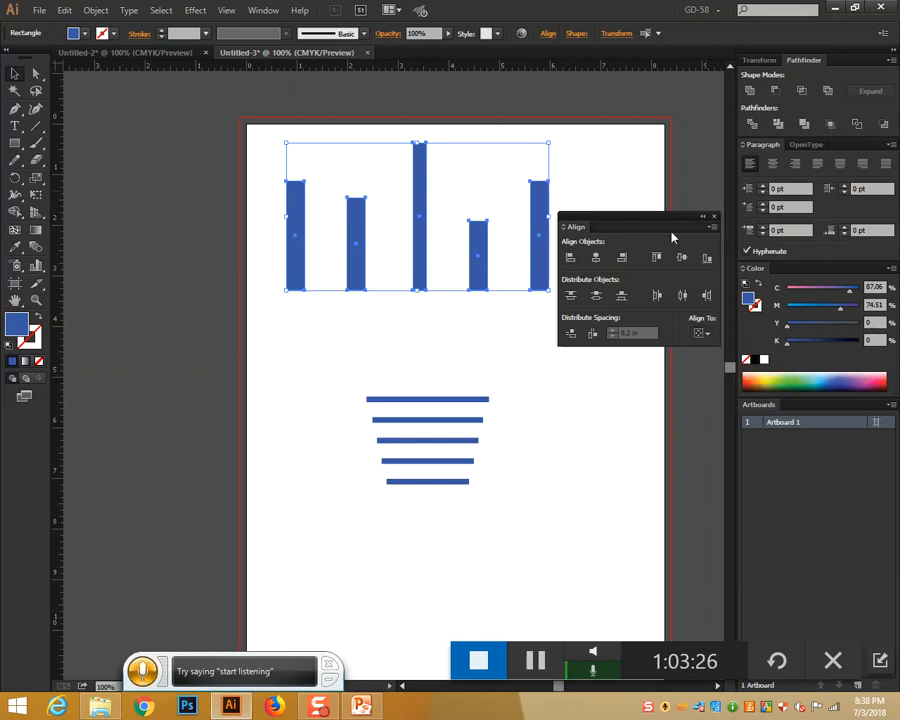
drag(630, 216, 716, 169)
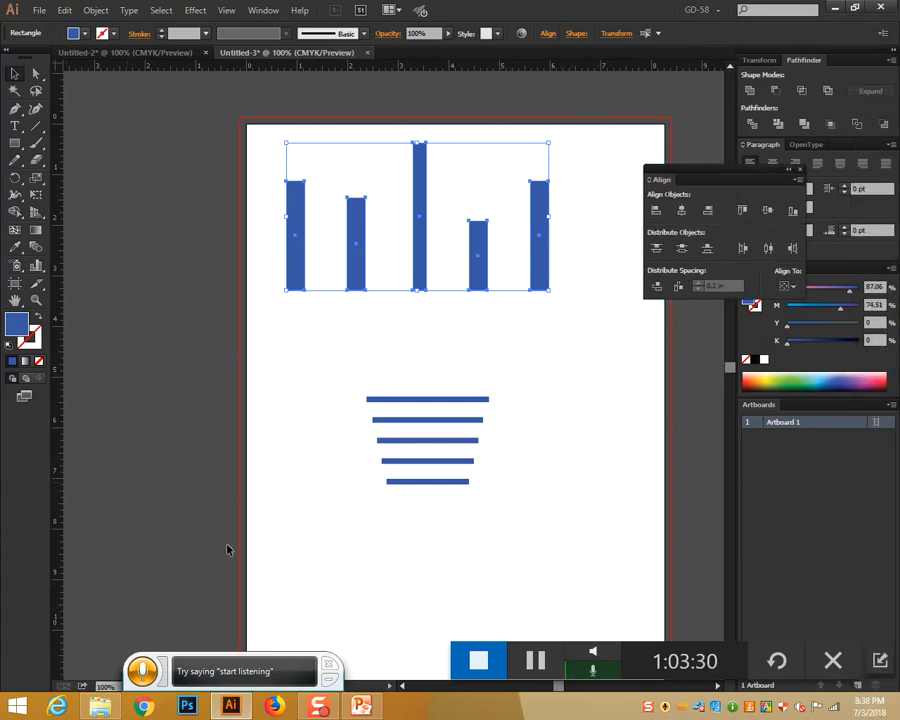
Delete the five vertical bars and the five horizontal bars from the artboard.
key(Delete)
drag(365, 367, 506, 562)
key(Delete)
Draw one large blue rectangle across the middle of the empty artboard.
click(15, 143)
drag(310, 325, 594, 548)
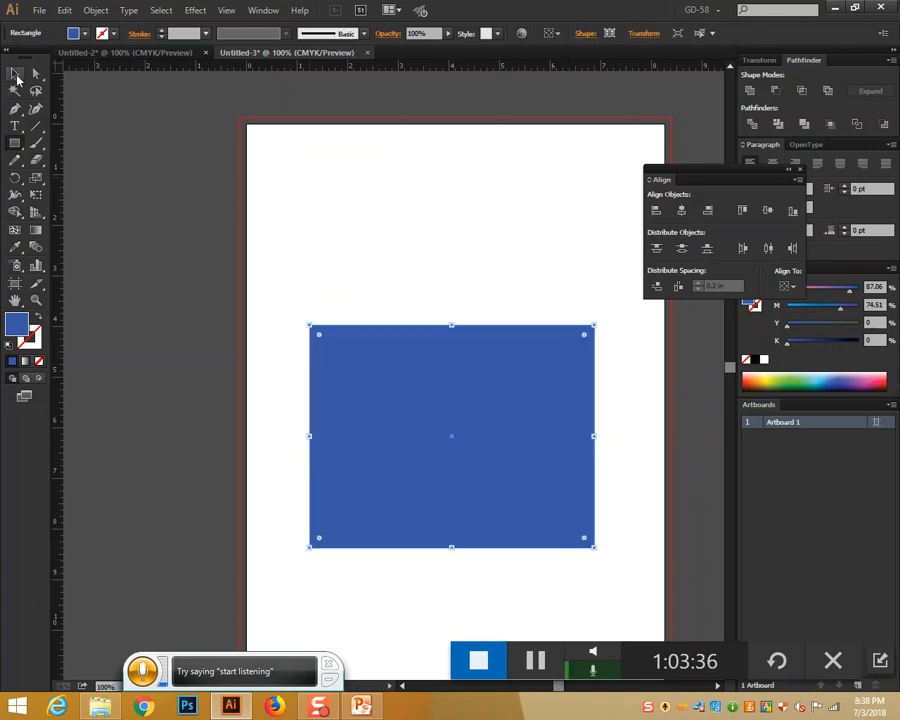
key(ctrl+minus)
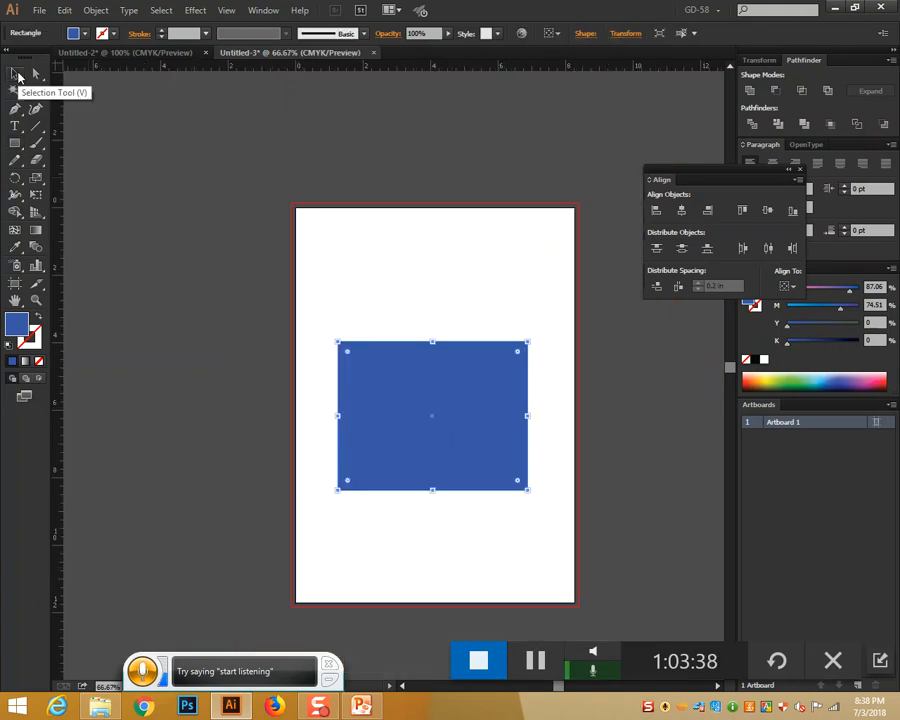
click(16, 74)
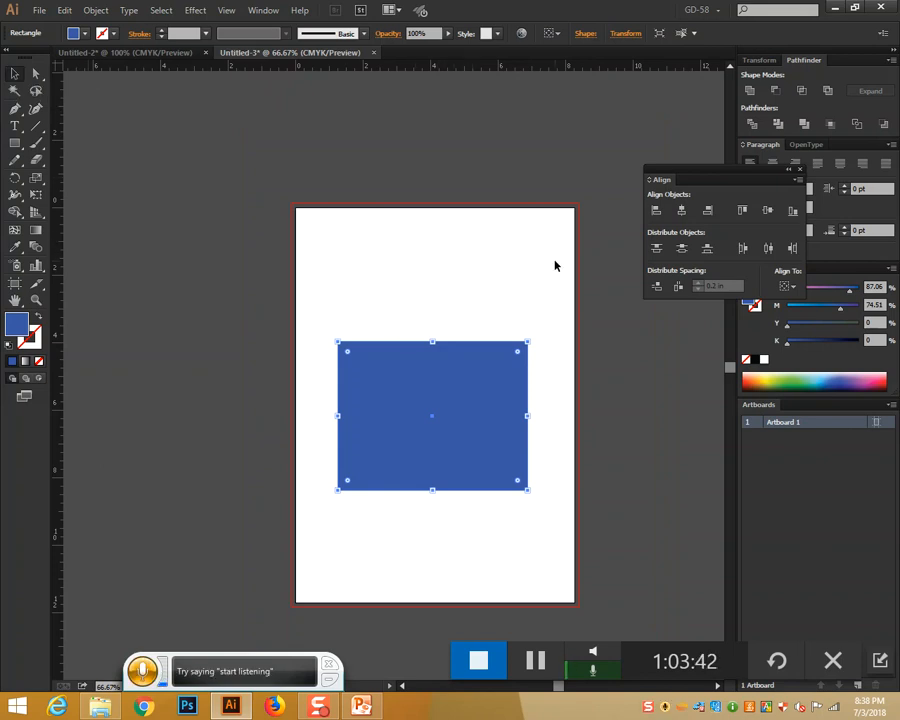
Set the alignment reference to Align to Artboard and centre the rectangle horizontally and vertically on the page.
click(800, 290)
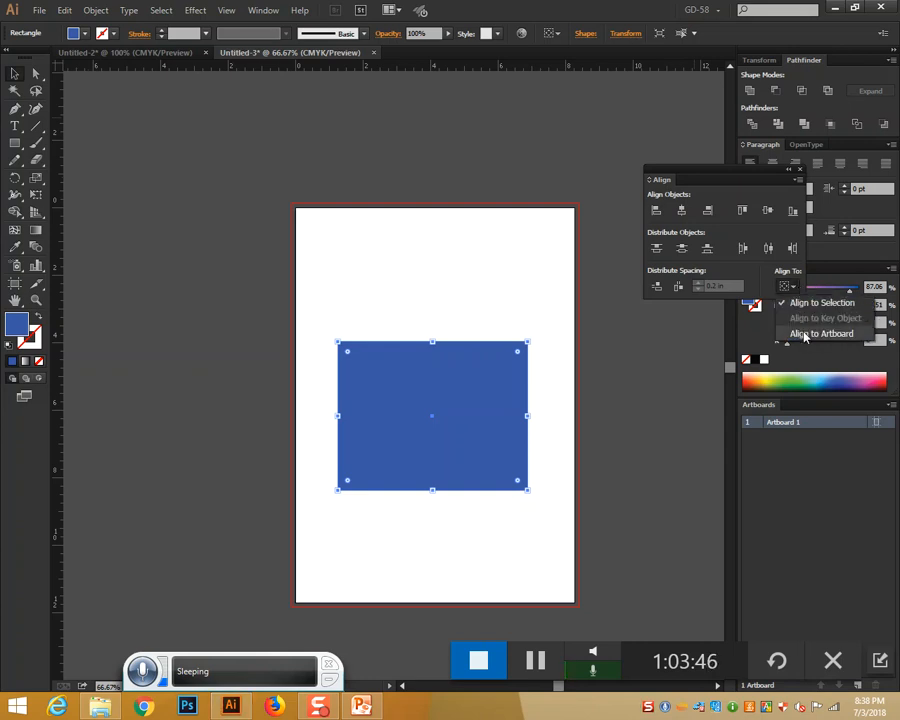
click(805, 335)
click(681, 210)
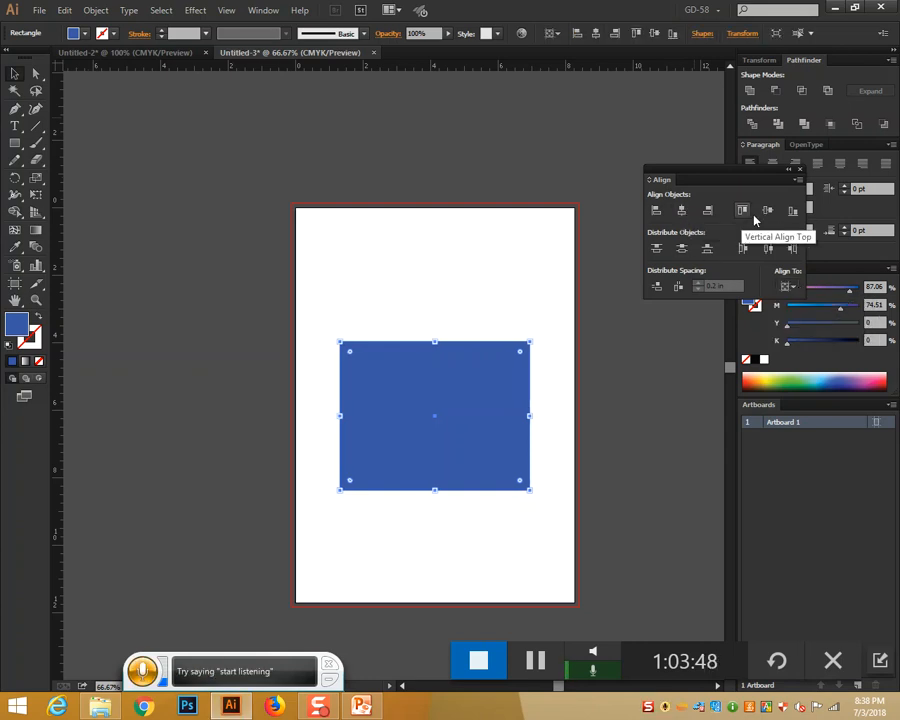
click(768, 210)
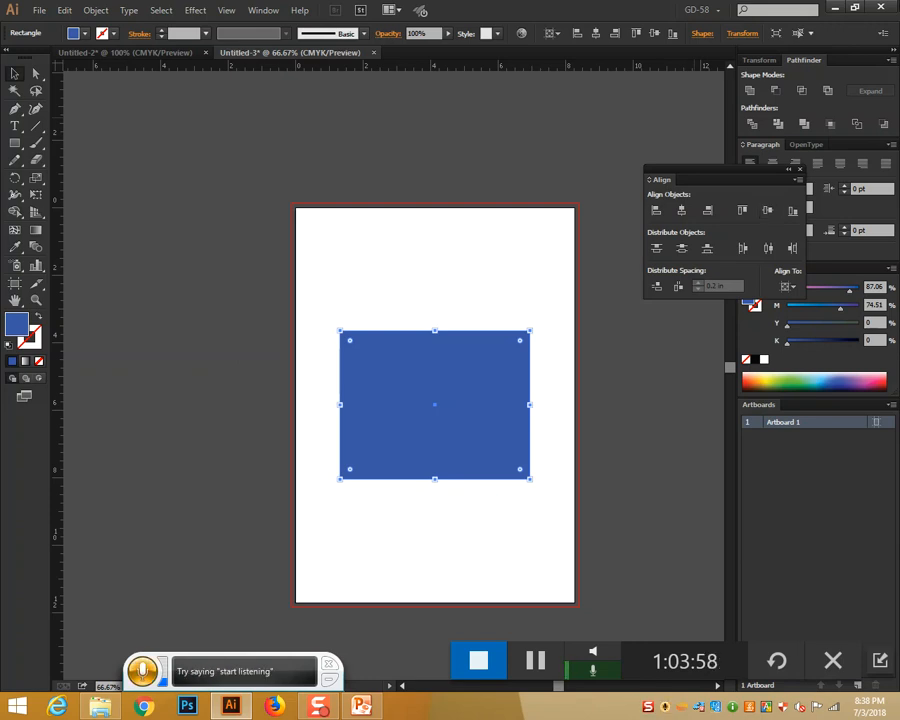
Check the blue rectangle's centring with one horizontal and one vertical guide through its middle, and delete both guides.
drag(480, 65, 458, 408)
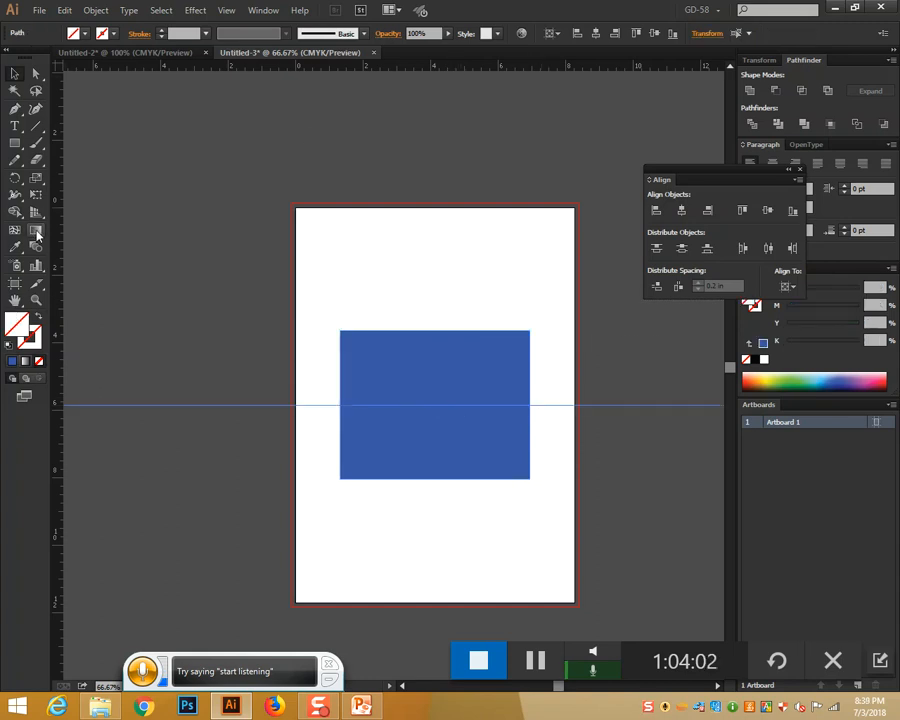
drag(60, 248, 438, 358)
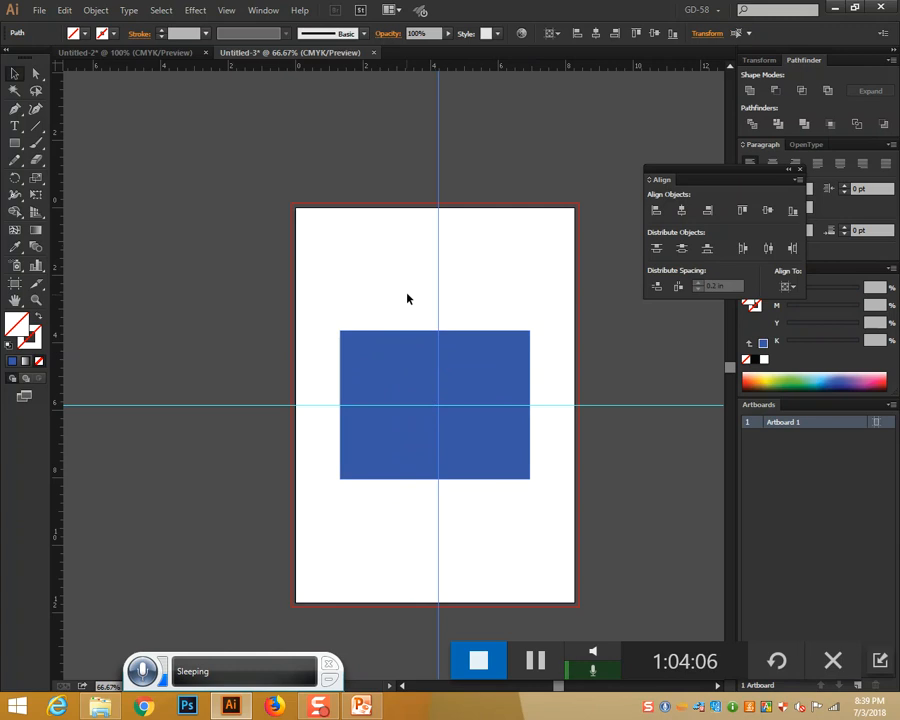
key(Delete)
drag(596, 358, 648, 453)
key(Delete)
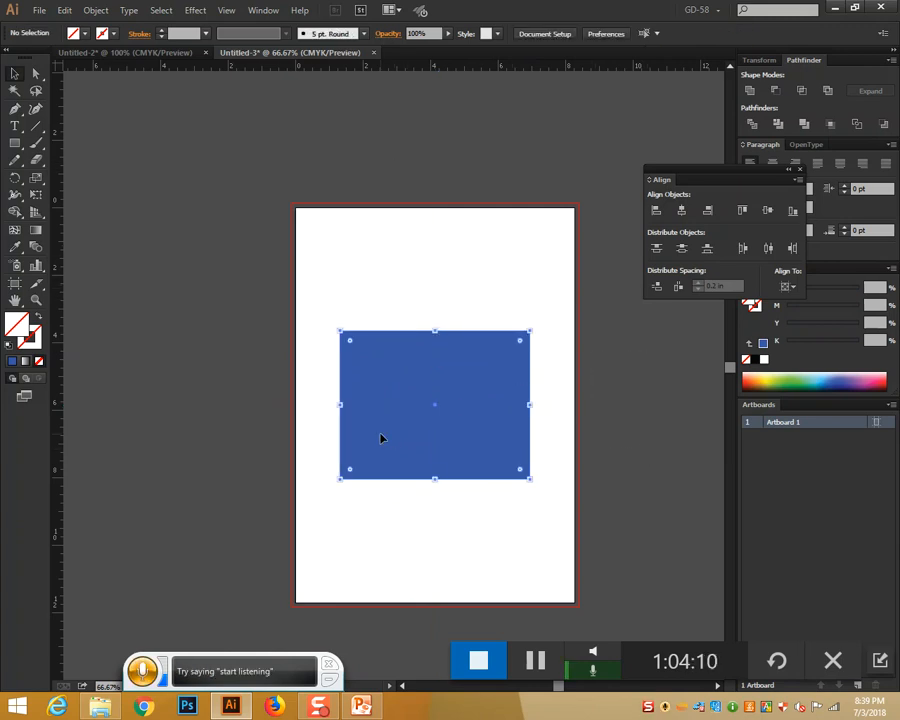
Align the blue rectangle in turn to the artboard's left, right, top and bottom edges.
click(382, 436)
click(790, 288)
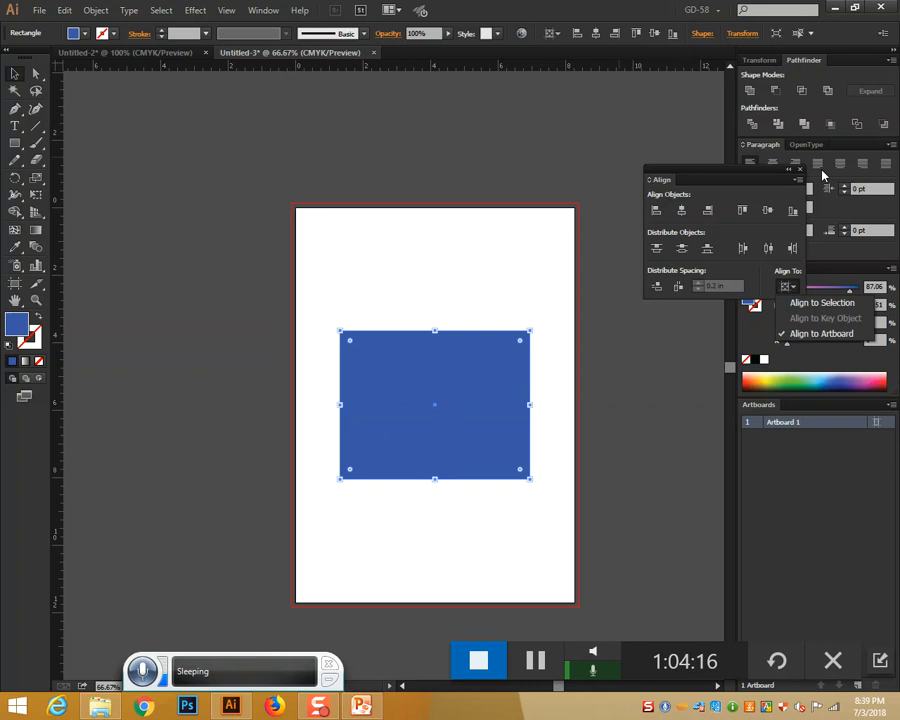
click(655, 212)
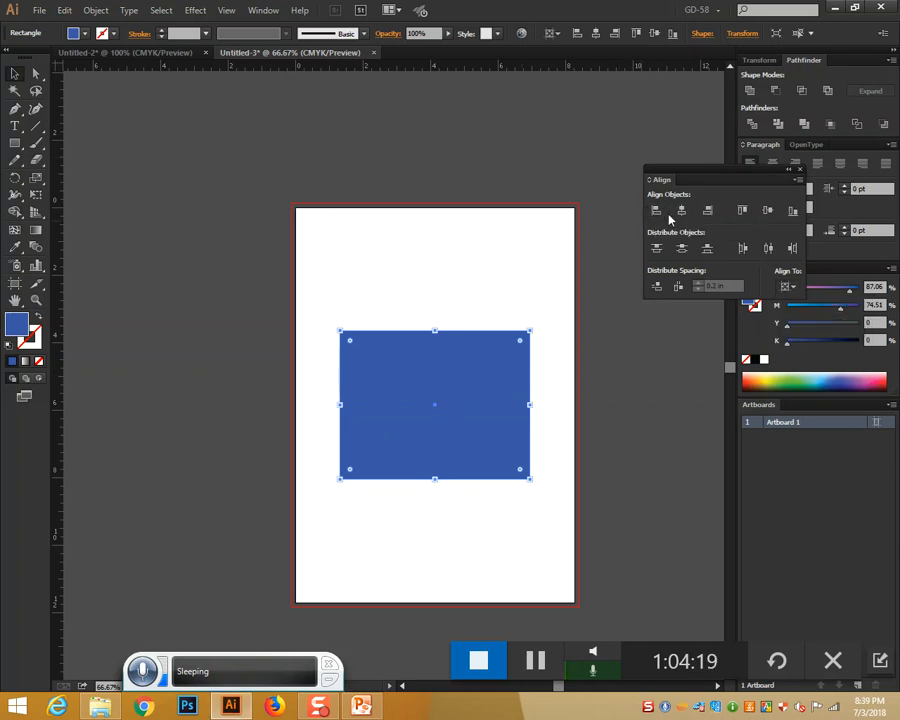
click(655, 211)
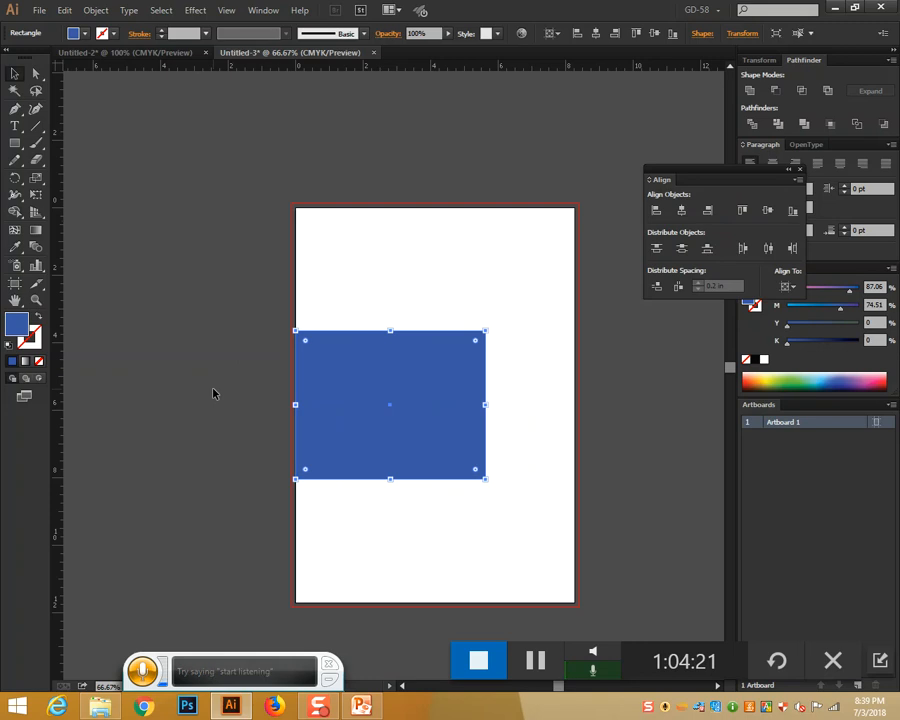
click(707, 210)
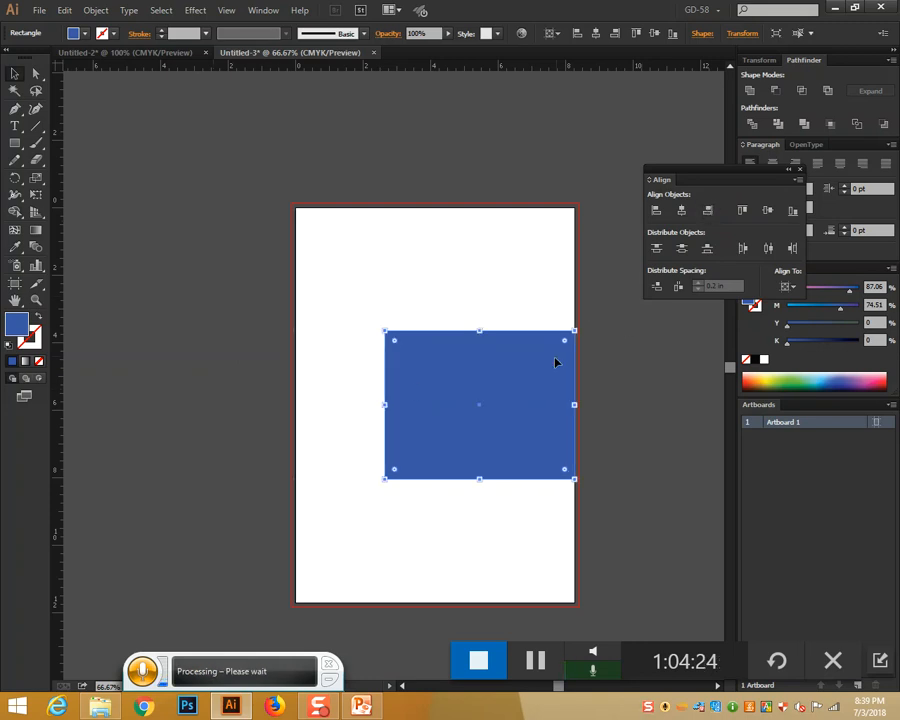
click(742, 210)
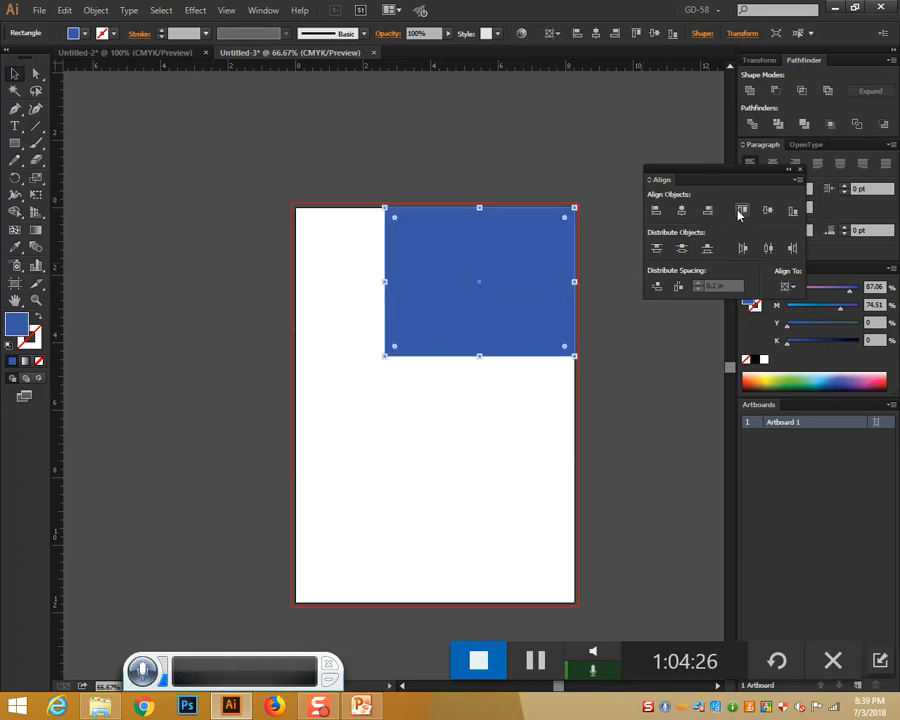
click(792, 210)
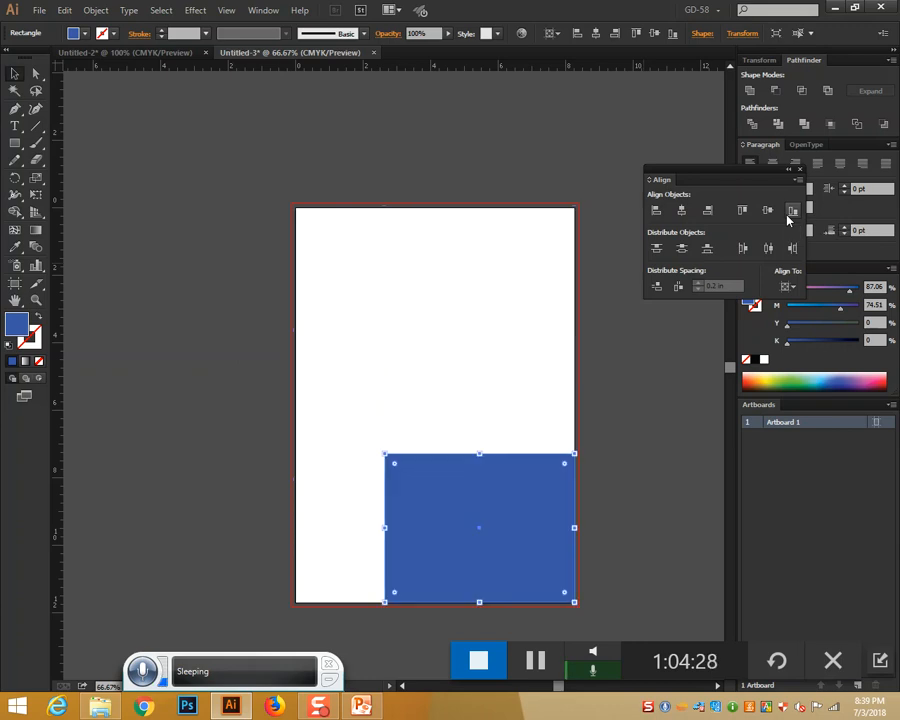
Centre the blue rectangle horizontally on the artboard, test top and bottom alignment, and centre it vertically.
click(685, 210)
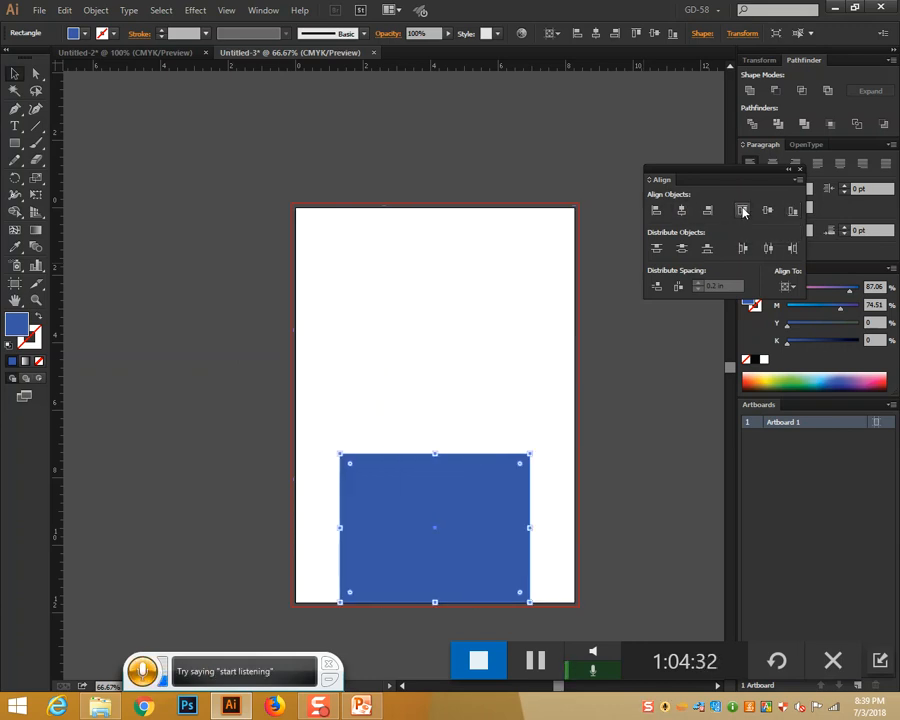
click(742, 210)
click(793, 214)
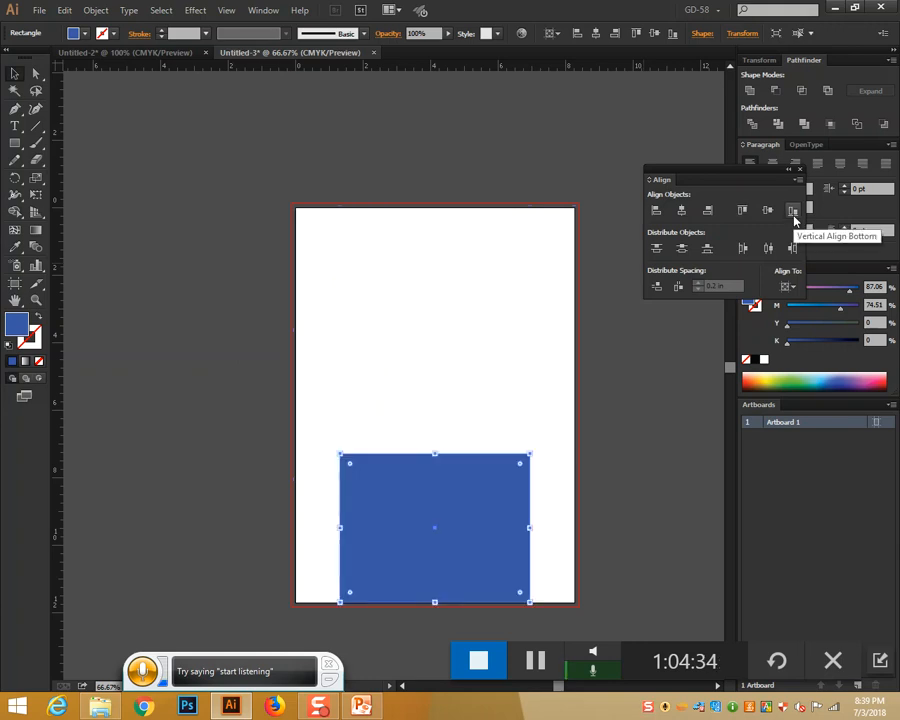
click(767, 210)
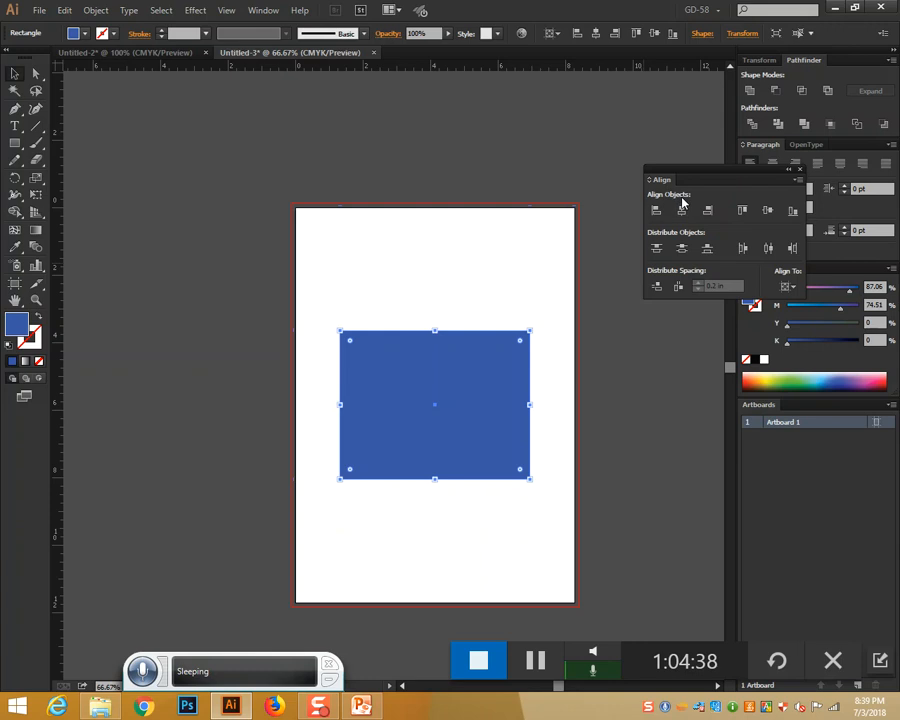
Draw a smaller green rectangle inside the blue one and a still smaller teal rectangle inside the green one.
click(15, 143)
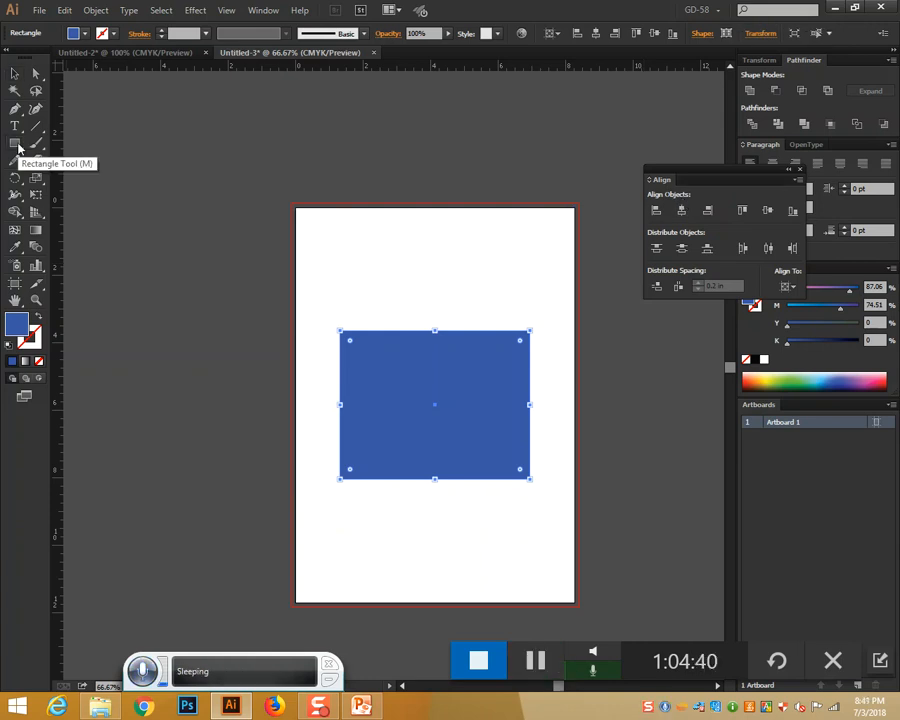
drag(371, 364, 503, 446)
click(803, 375)
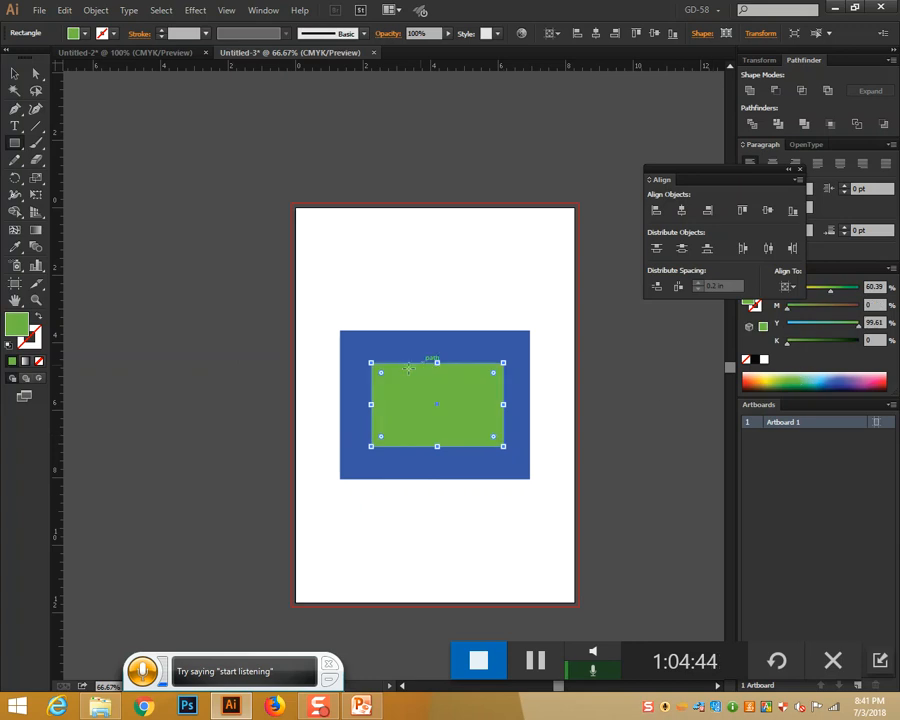
drag(401, 384, 472, 425)
click(797, 376)
click(17, 77)
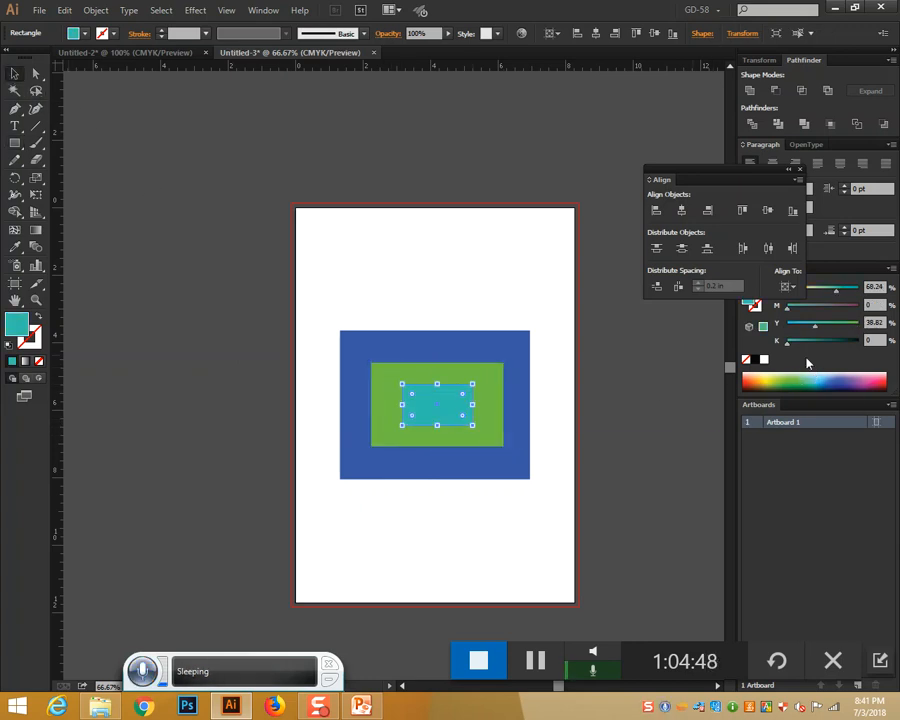
Set the alignment reference to Align to Selection and centre-align all three nested rectangles with one another.
click(788, 286)
click(799, 303)
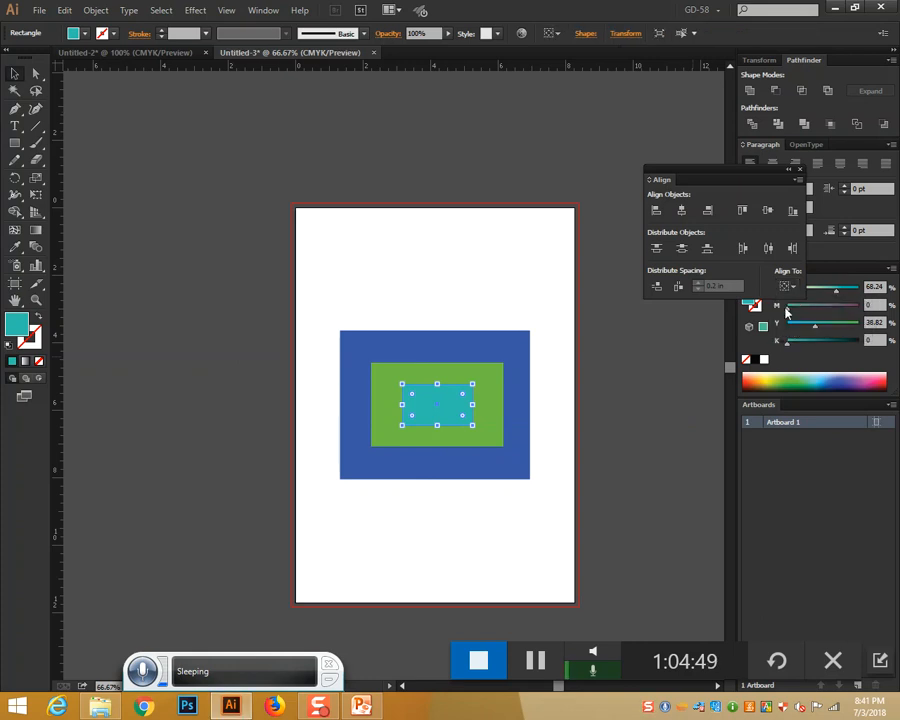
drag(381, 297, 562, 462)
click(787, 287)
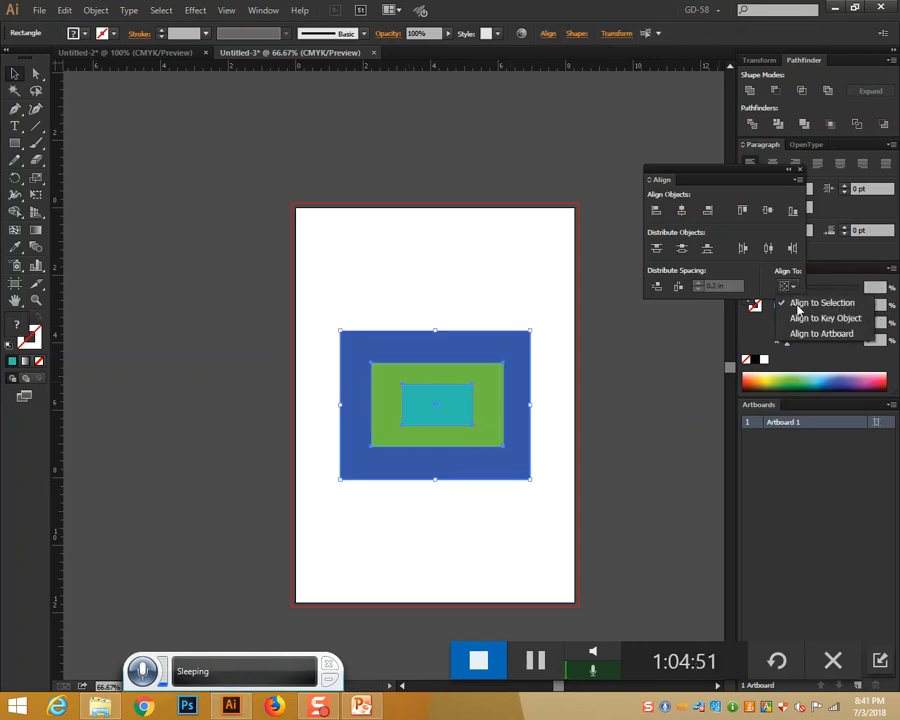
click(680, 212)
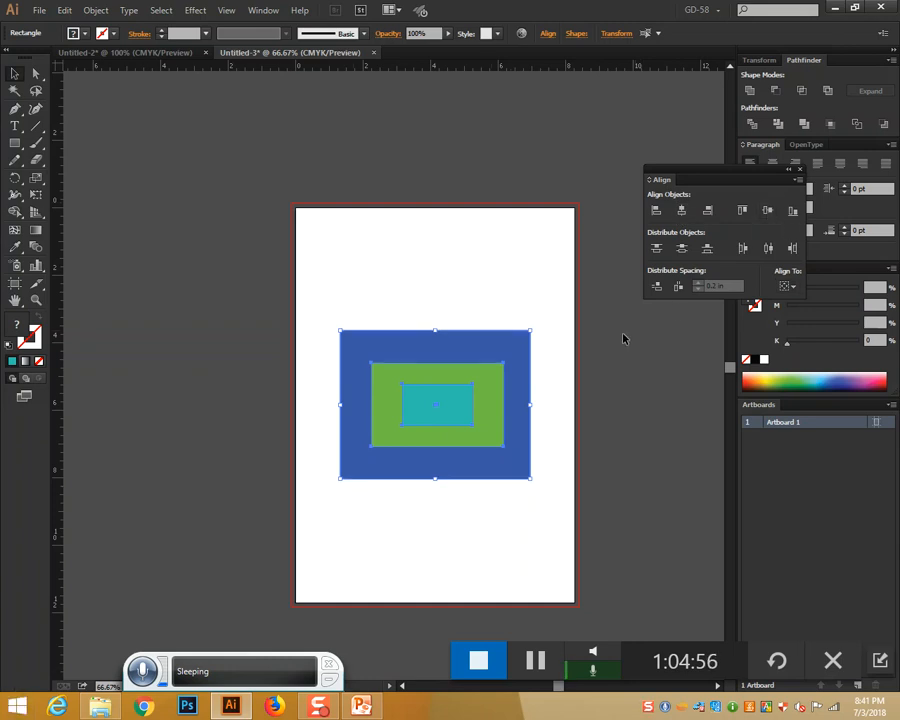
Switch the reference to Align to Artboard and align the three rectangles to the page's top edge and its bottom edge.
click(798, 287)
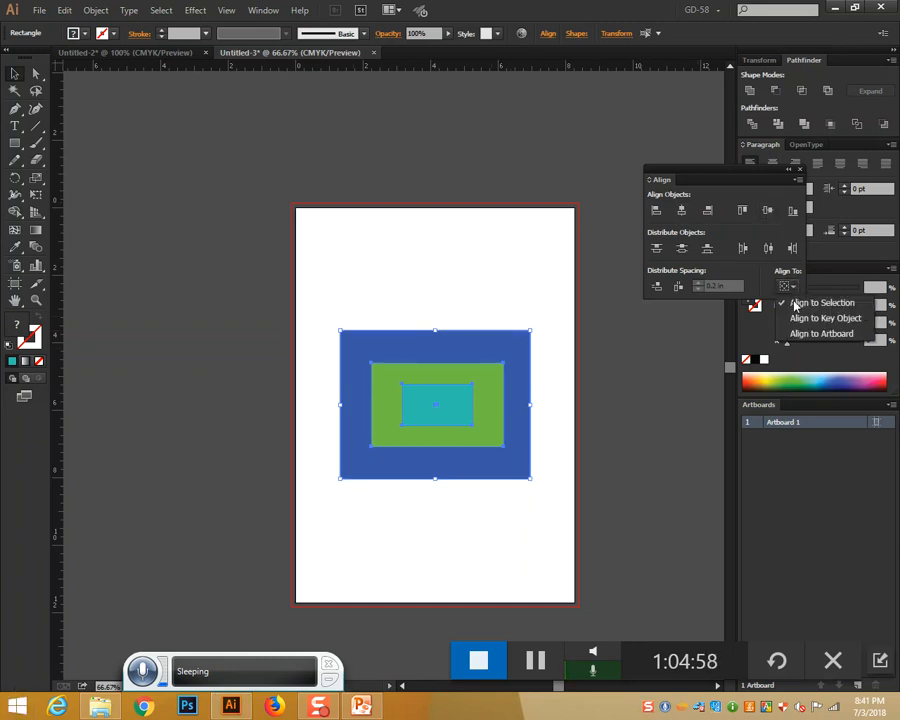
click(797, 335)
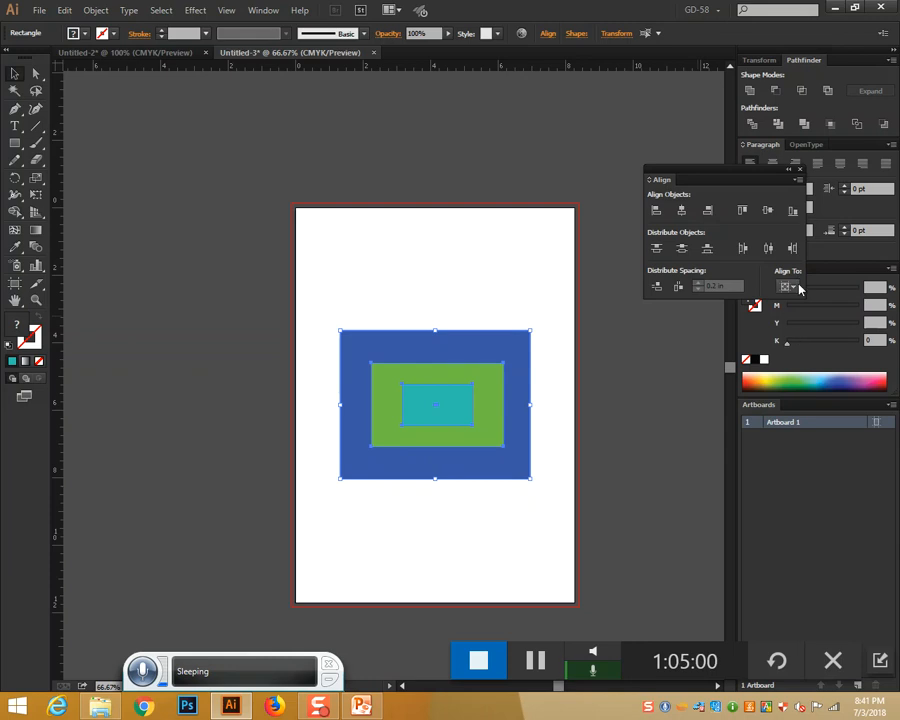
click(742, 210)
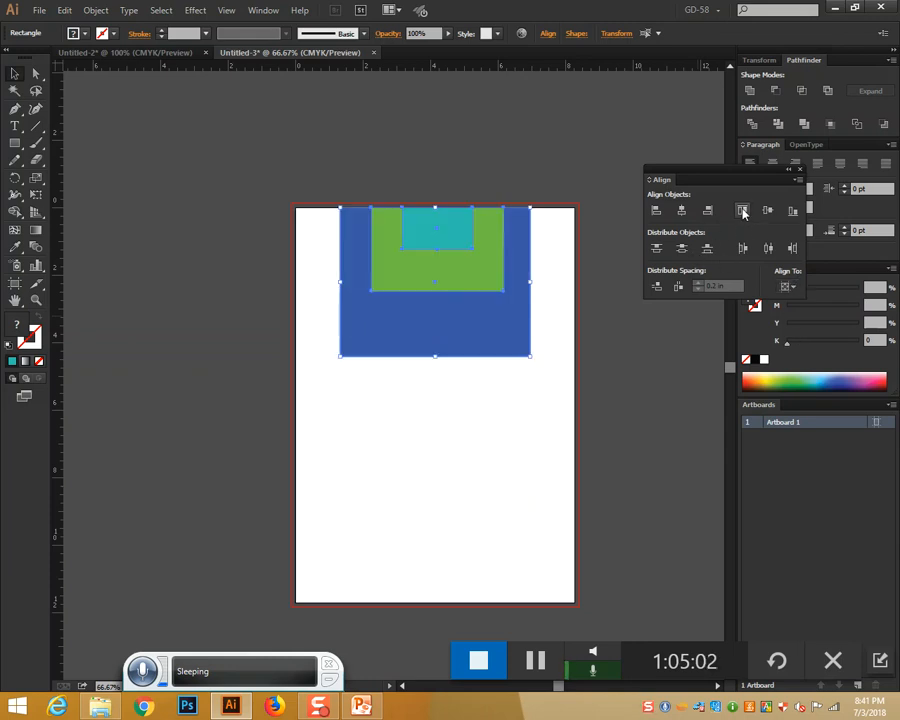
click(795, 213)
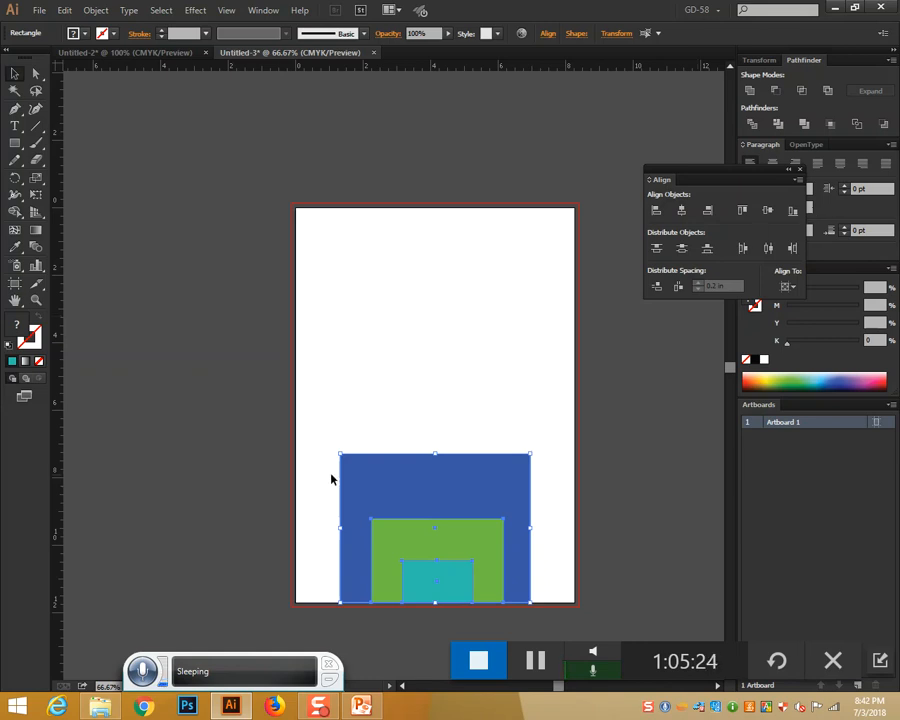
Set the reference back to Align to Selection and centre the three rectangles vertically on one another.
click(789, 287)
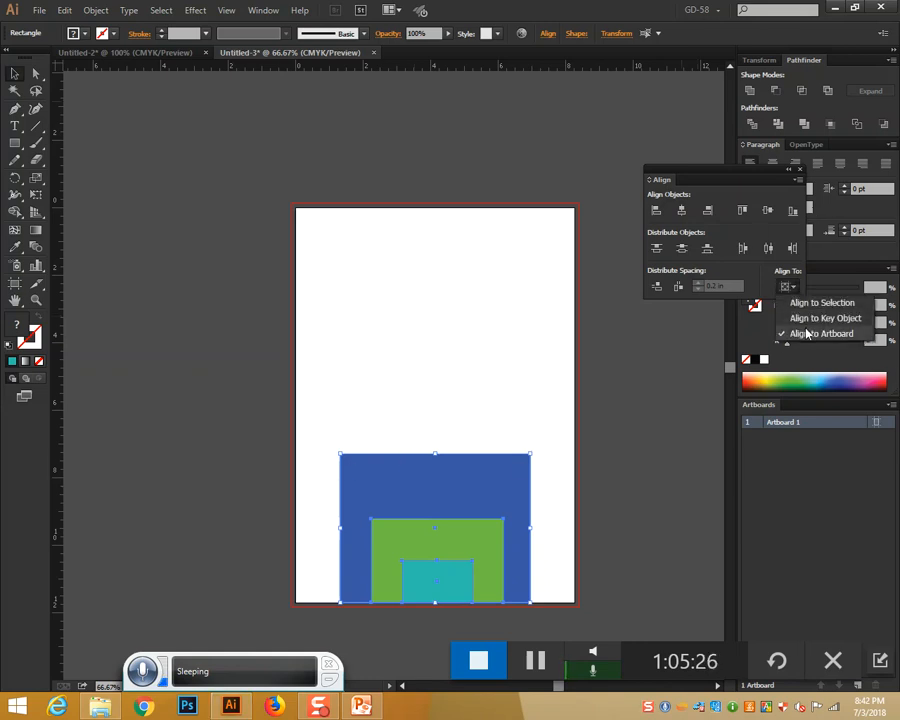
click(752, 296)
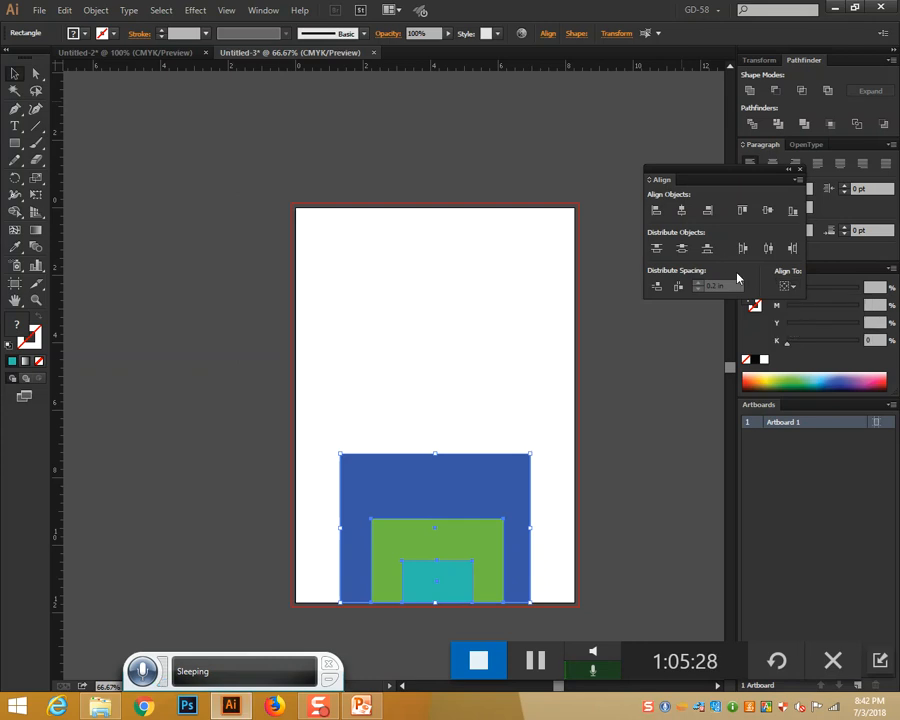
click(766, 211)
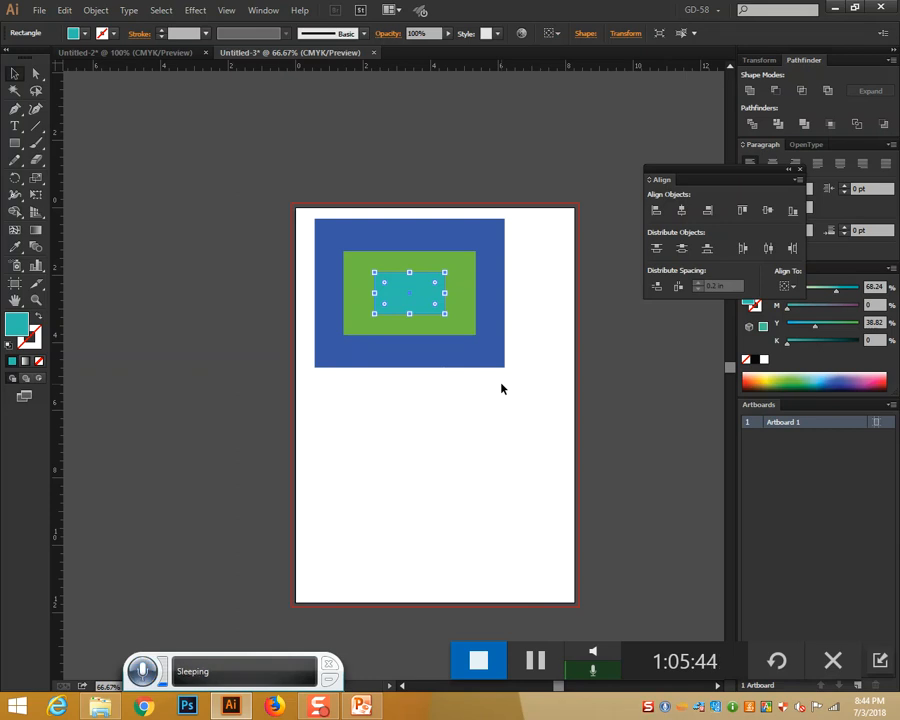
Move the green and teal rectangles below the blue one, and place two copies of the green rectangle side by side.
drag(476, 334, 499, 492)
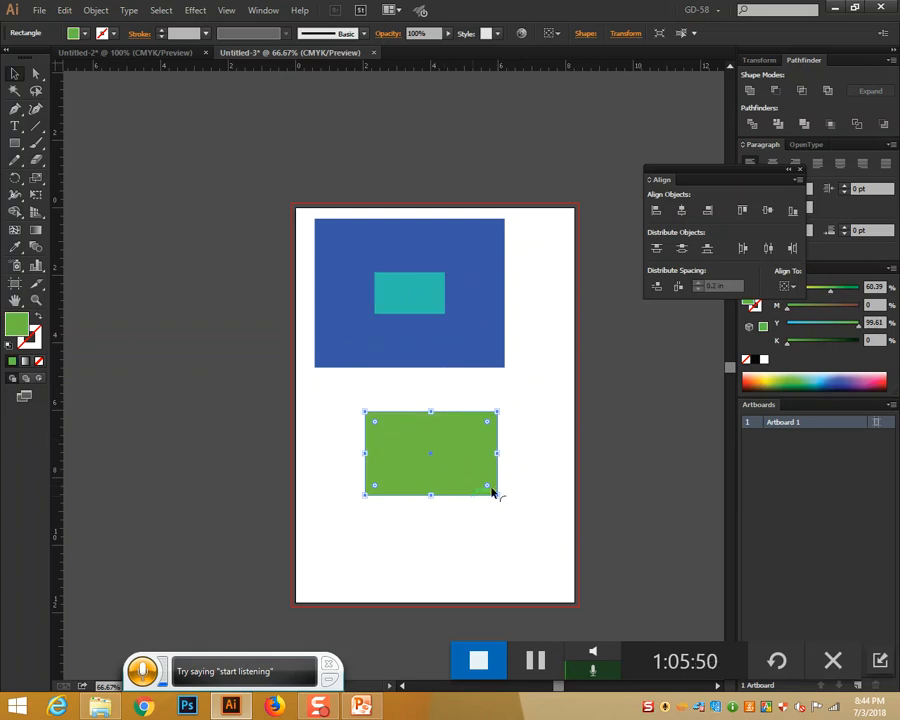
drag(418, 311, 446, 551)
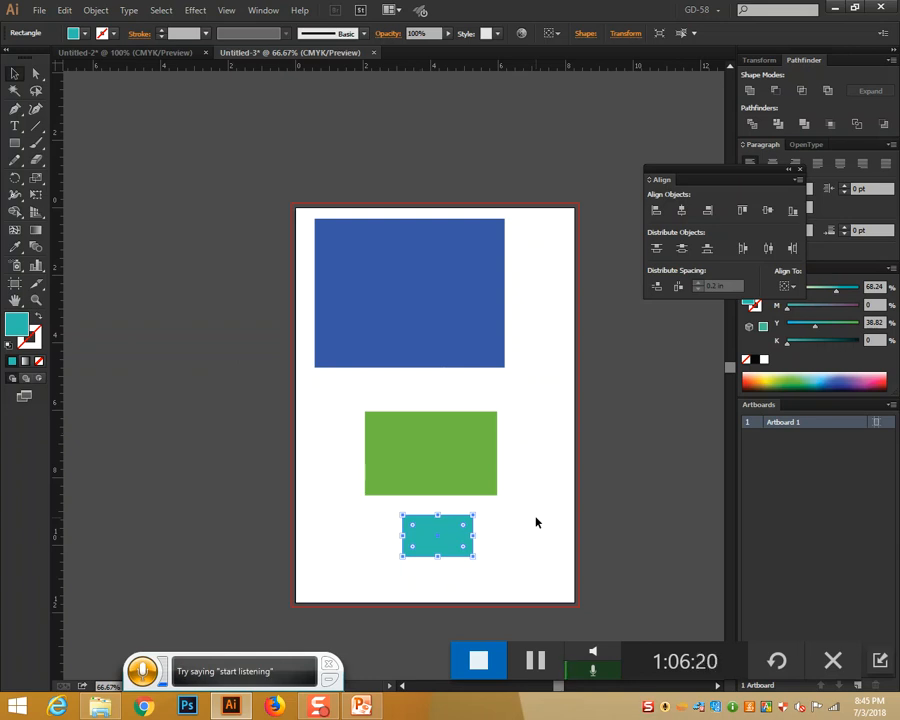
click(536, 520)
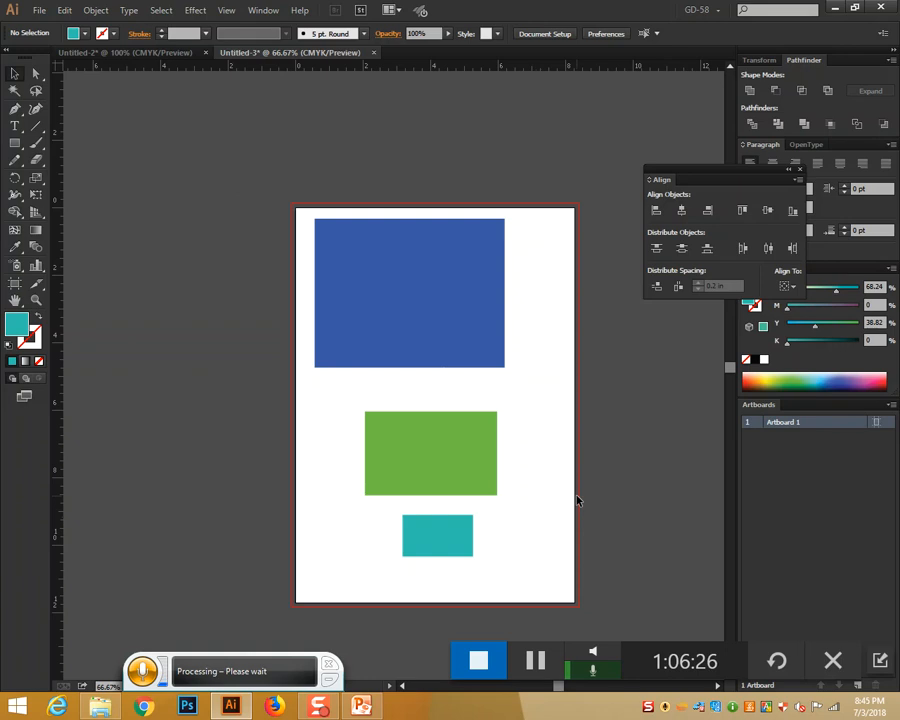
click(476, 469)
drag(460, 469, 540, 477)
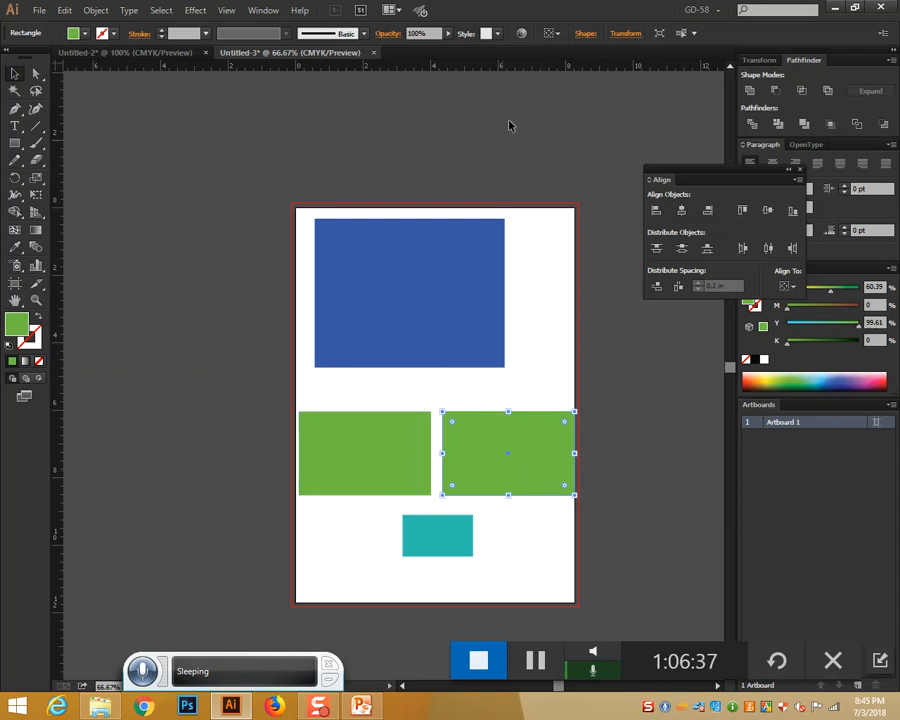
Place horizontal guides along the top and bottom edges of the green pair, and move the blue rectangle behind the right-hand green one.
drag(518, 66, 521, 414)
drag(485, 66, 488, 497)
drag(484, 498, 484, 495)
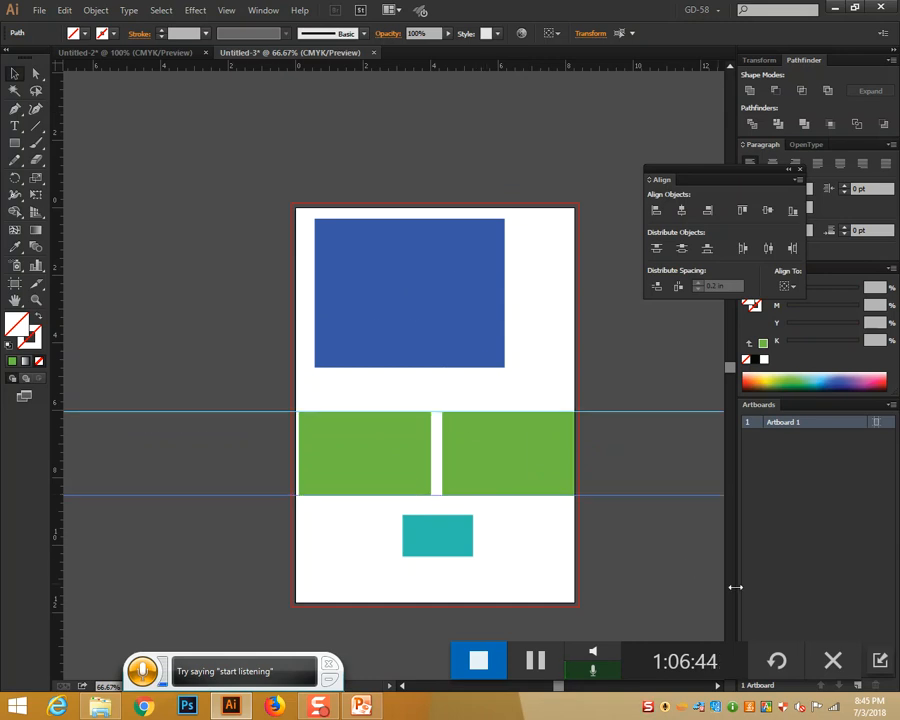
click(685, 566)
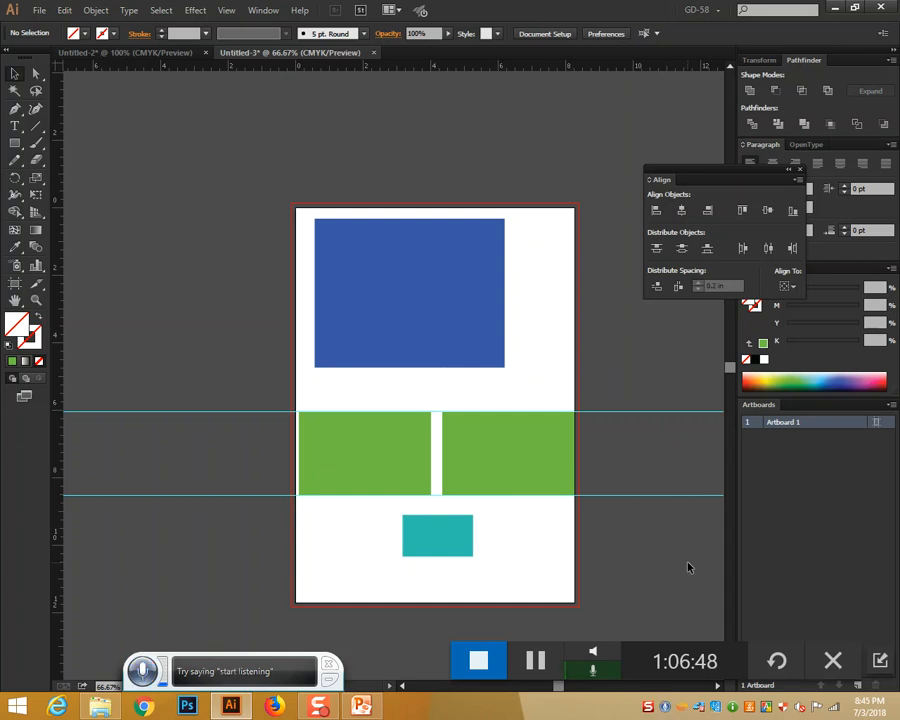
drag(406, 328, 518, 490)
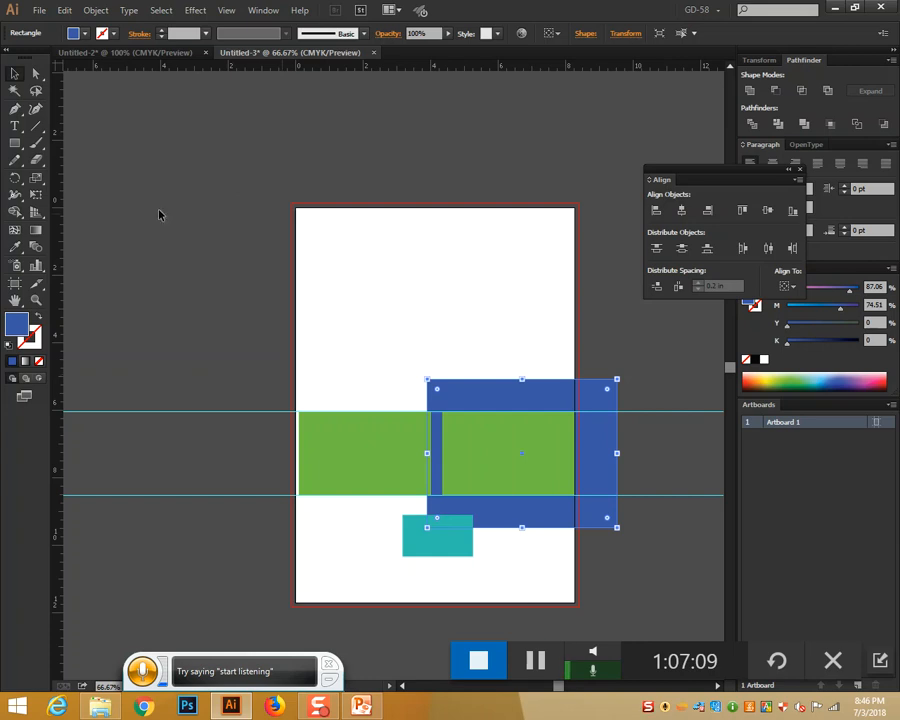
Delete all the rectangles together with both horizontal guides, leaving the artboard empty.
click(228, 11)
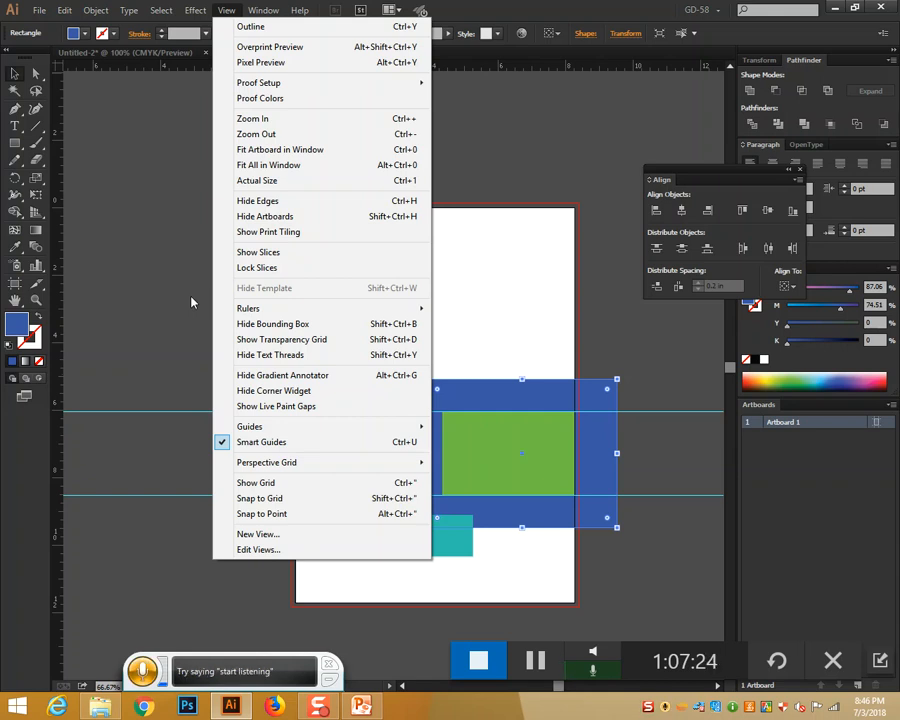
click(236, 13)
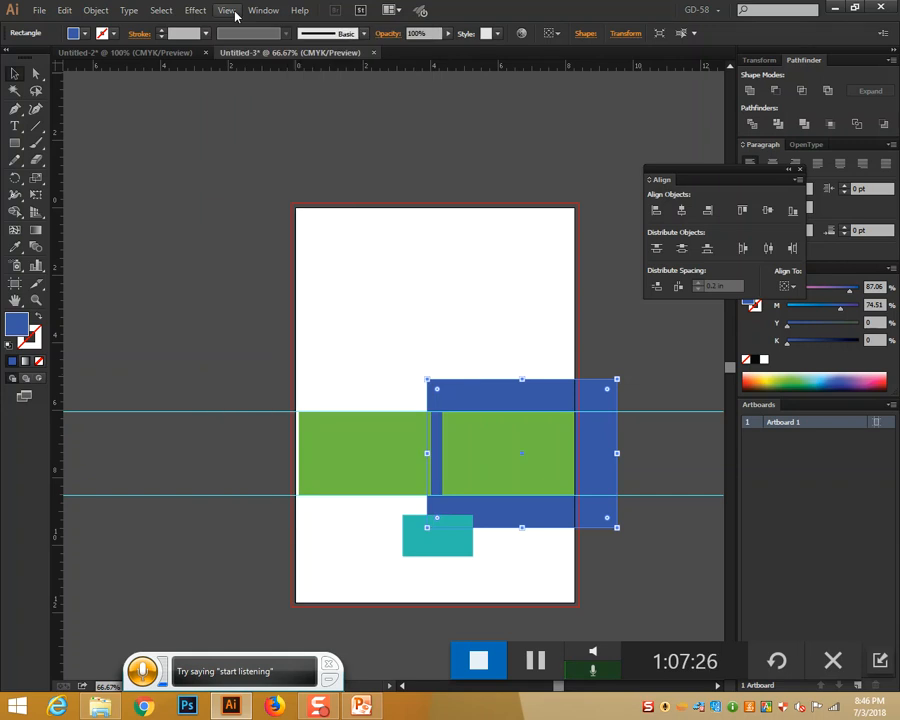
drag(196, 356, 244, 574)
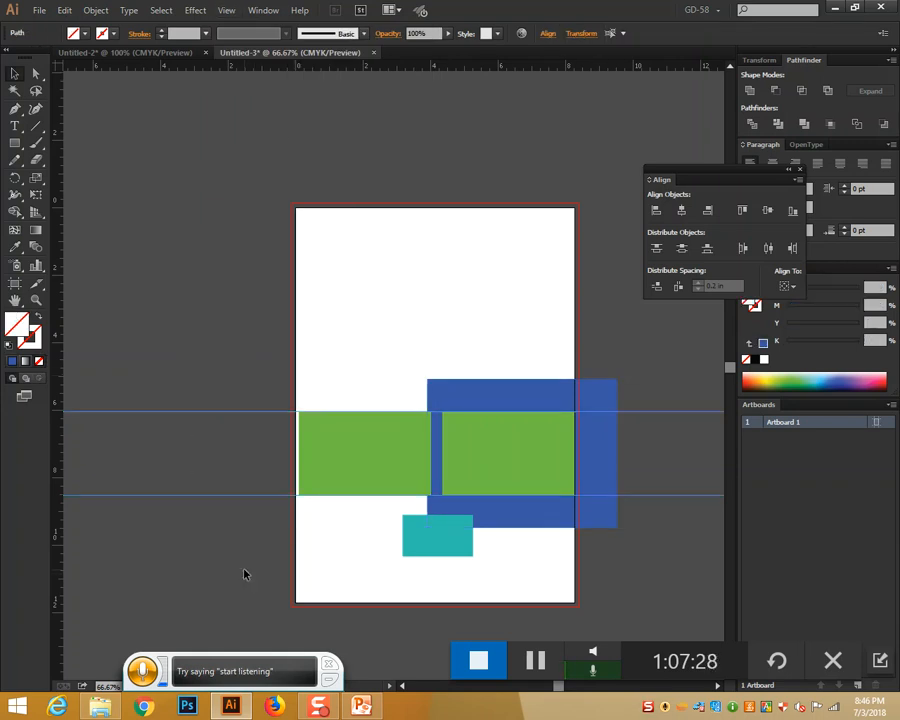
key(Delete)
key(ctrl+a)
key(Delete)
key(ctrl+0)
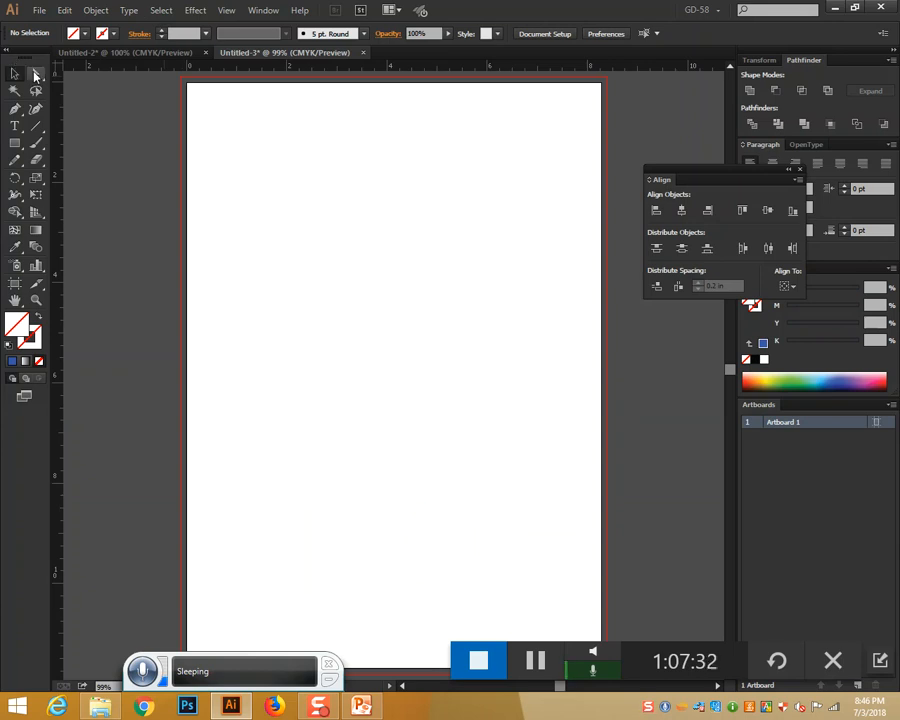
drag(21, 110, 20, 82)
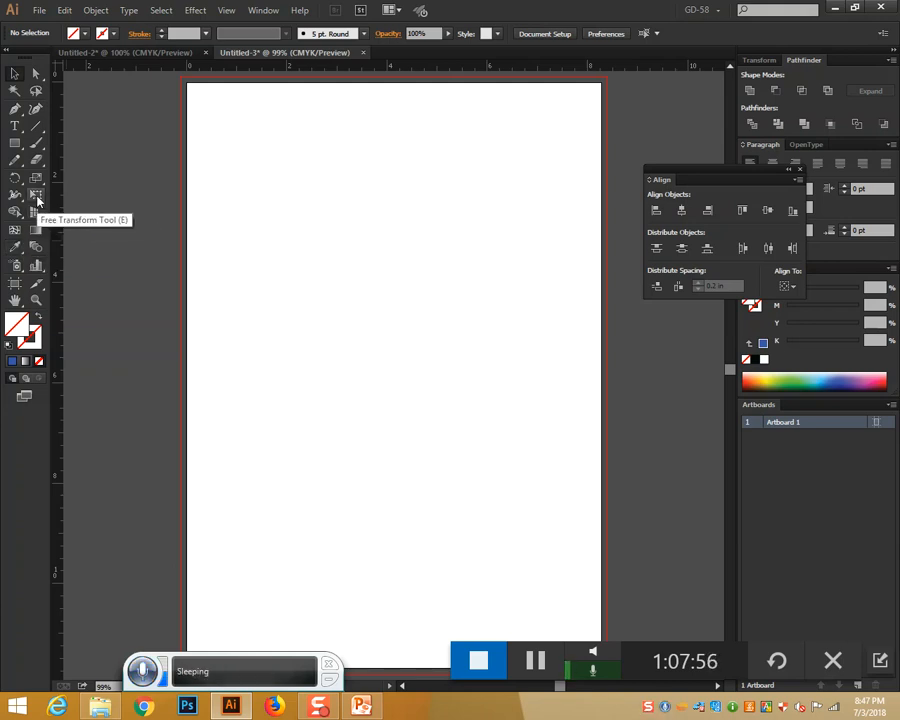
click(15, 108)
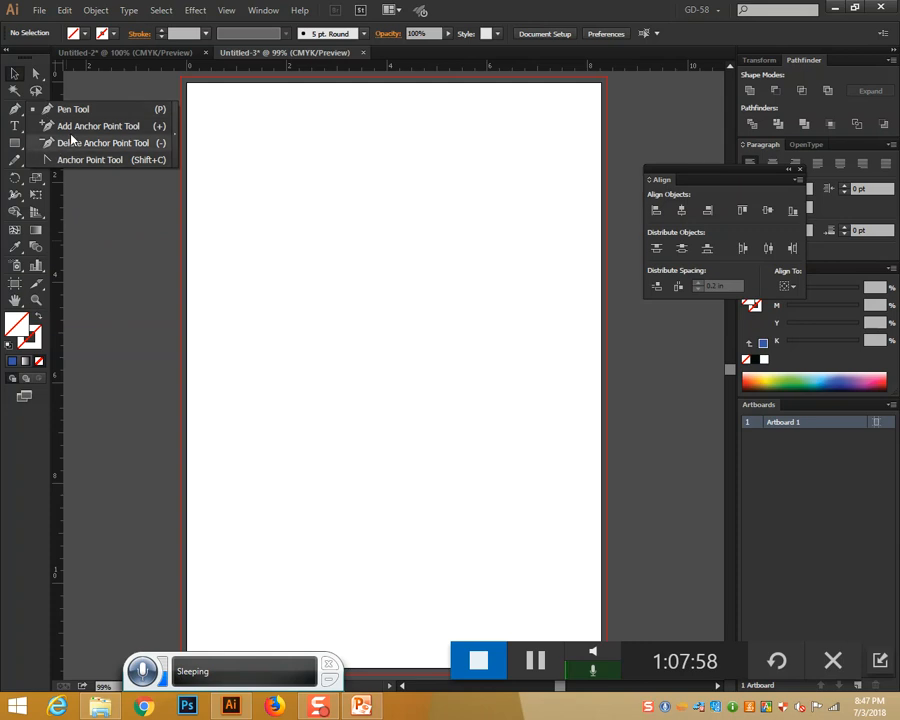
click(15, 108)
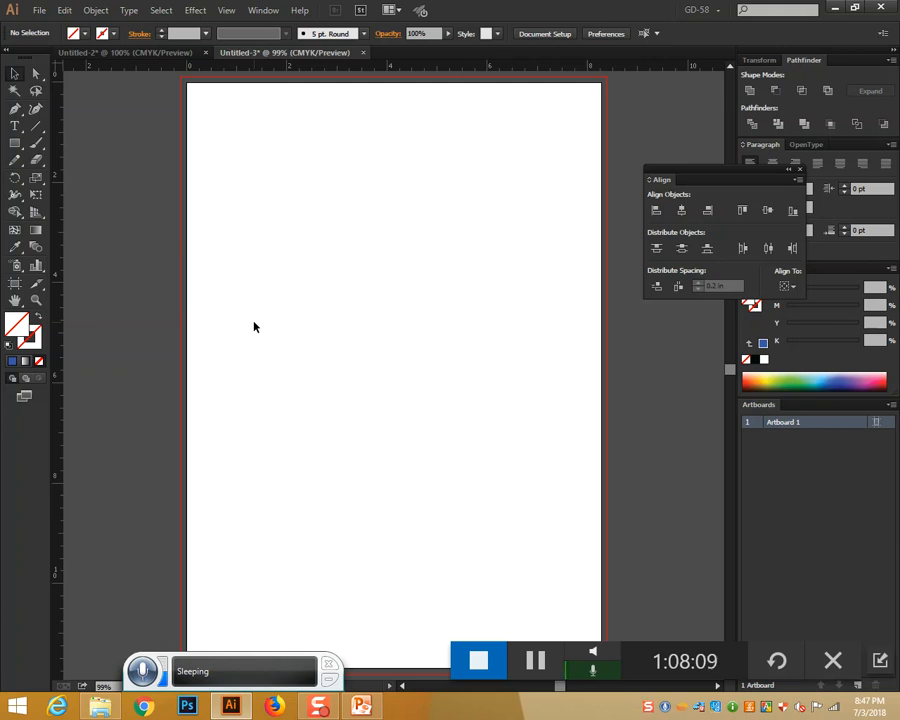
Draw three line segments one below another on the artboard, the first horizontal and the other two slightly slanted.
click(37, 128)
drag(321, 212, 477, 212)
drag(356, 254, 486, 263)
drag(414, 316, 515, 324)
Apply a black stroke to all three line segments.
click(16, 74)
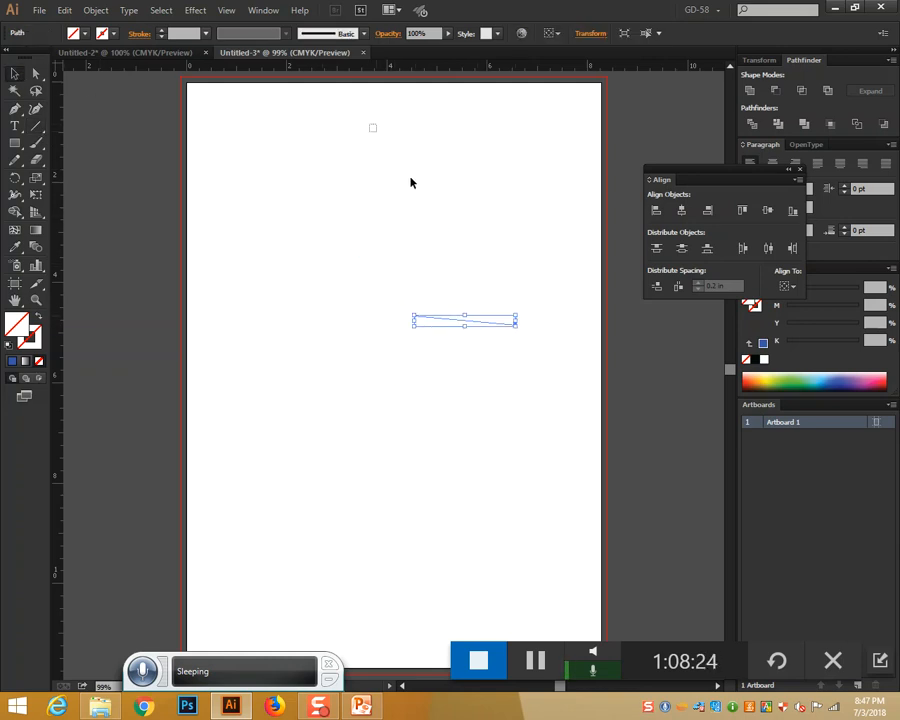
drag(410, 183, 626, 447)
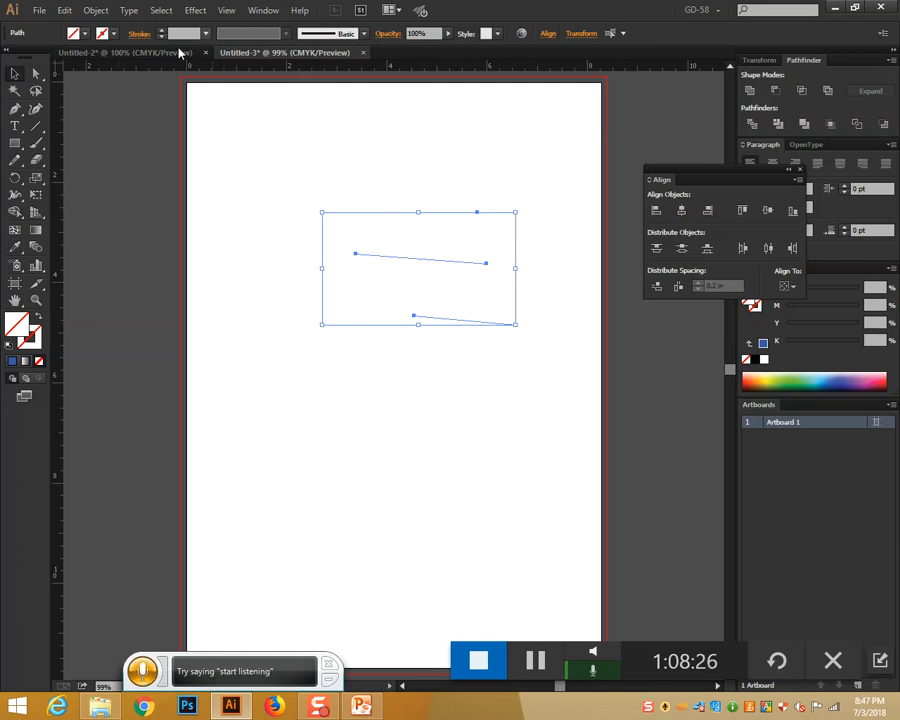
click(757, 358)
click(258, 297)
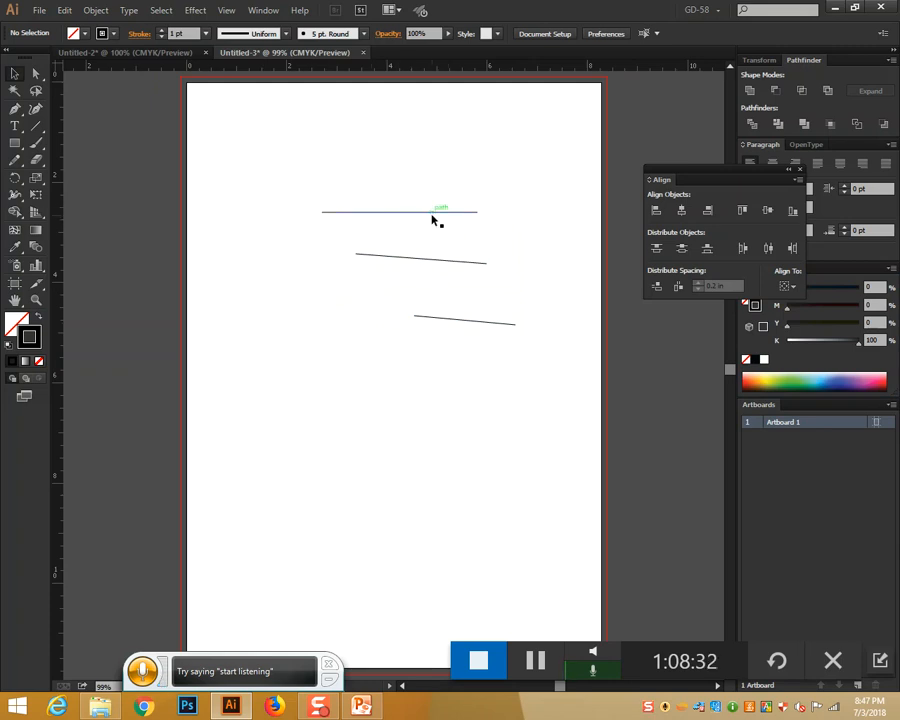
Delete the three lines and draw one long, perfectly horizontal line segment across the upper part of the artboard.
drag(400, 183, 562, 448)
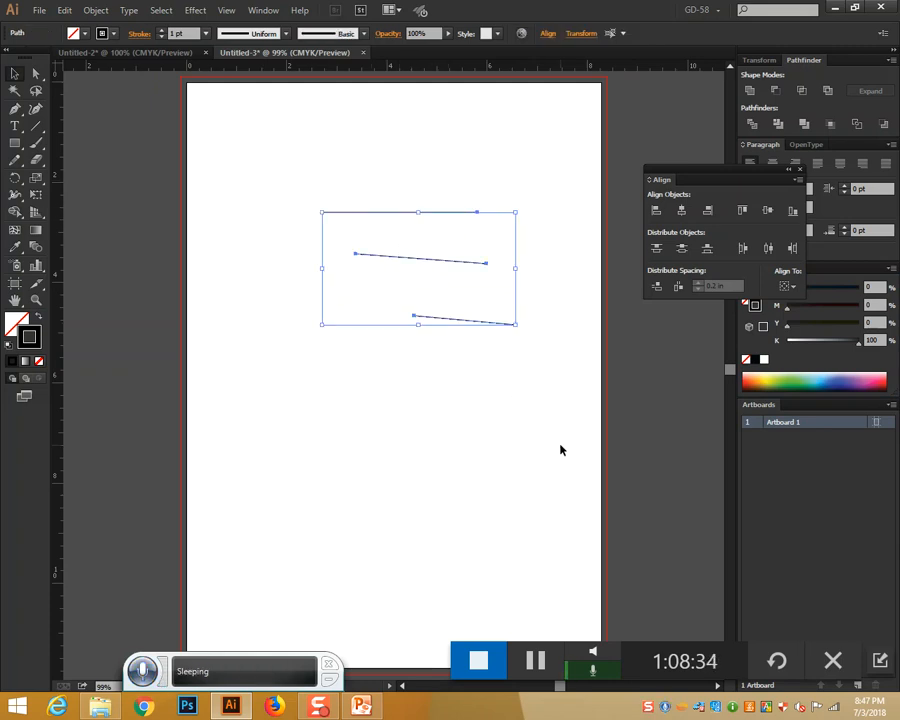
key(Delete)
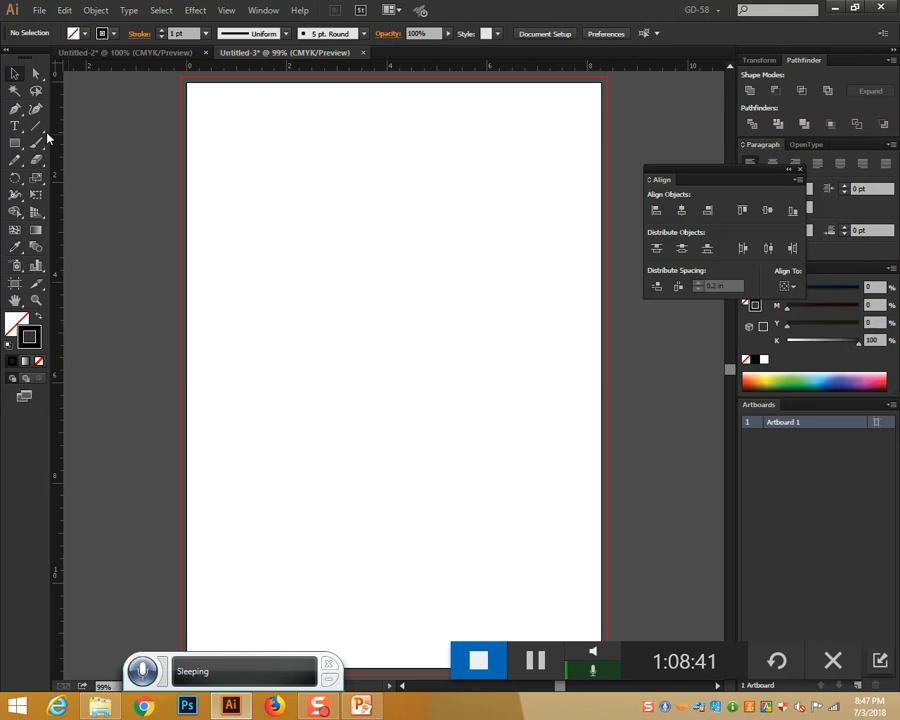
drag(46, 132, 90, 135)
mouse_move(265, 201)
mouse_down()
mouse_move(514, 201)
mouse_move(514, 212)
mouse_up()
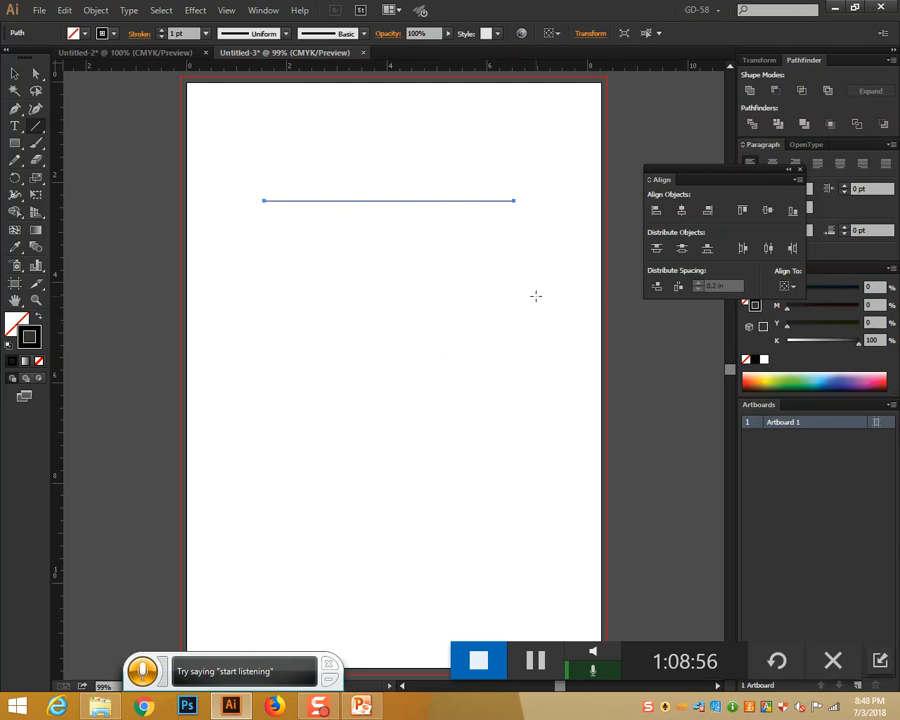
Swap the horizontal line's fill and stroke to compare its look, and swap them back to a black stroke without fill.
click(38, 316)
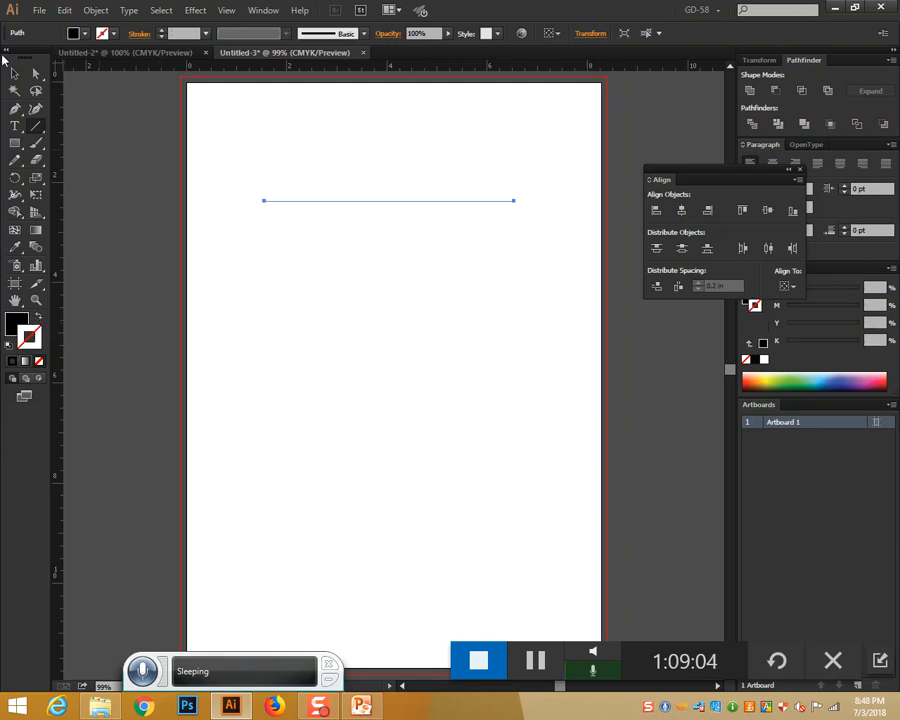
key(v)
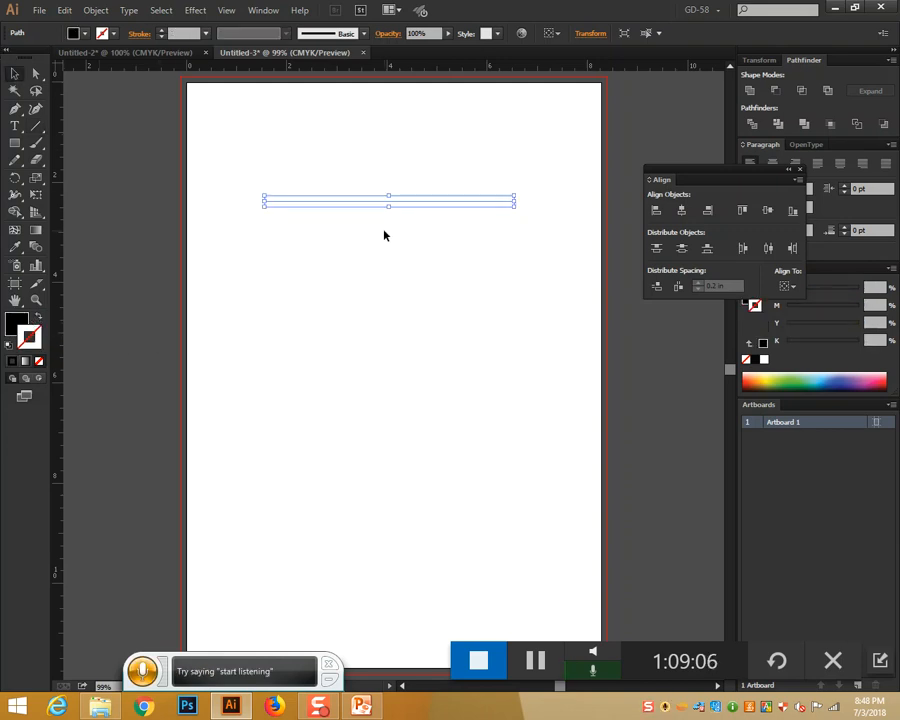
click(267, 297)
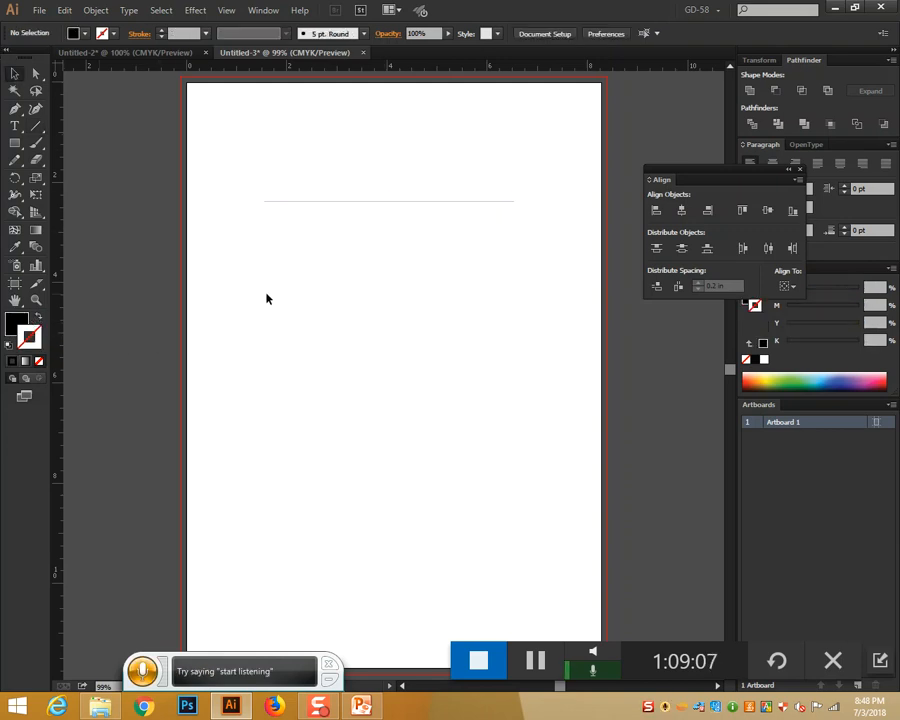
click(350, 201)
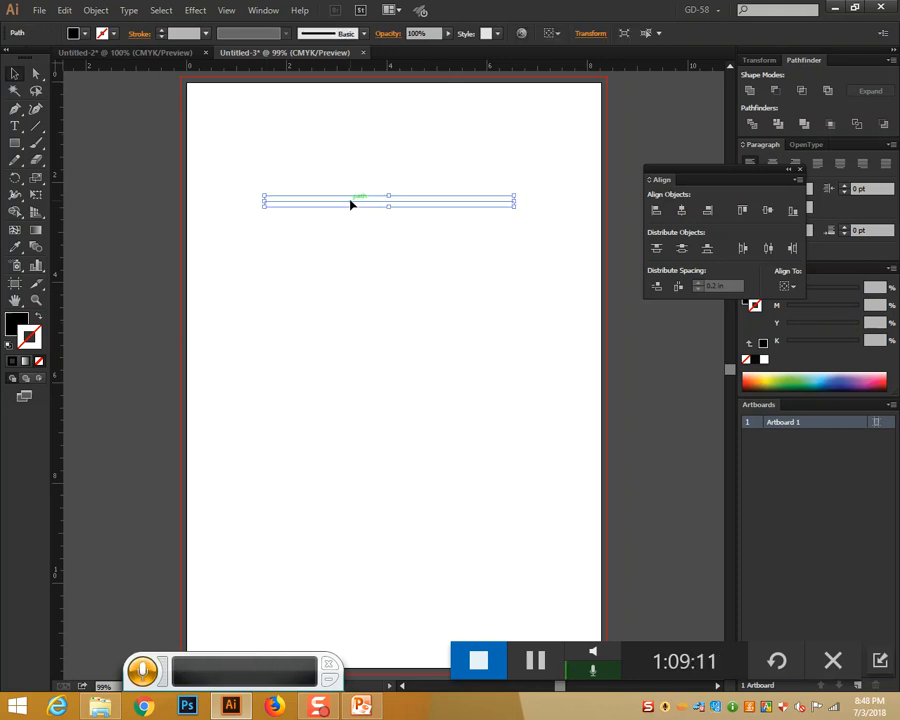
click(38, 317)
click(372, 306)
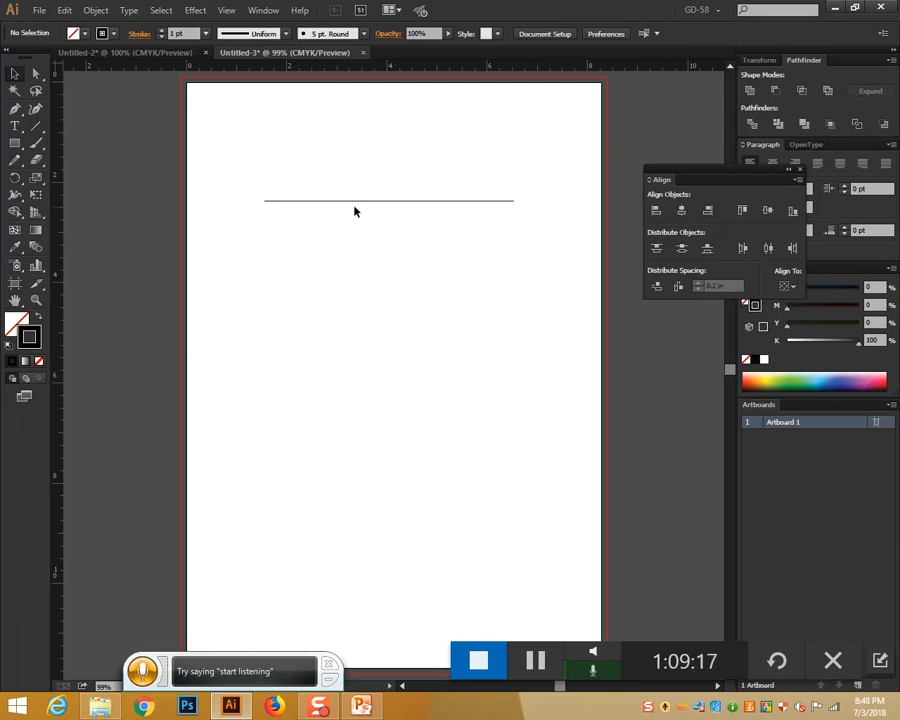
Draw a slanted line below the horizontal one, plus a tall vertical line on each side of the artboard.
drag(36, 126, 88, 128)
drag(264, 240, 500, 263)
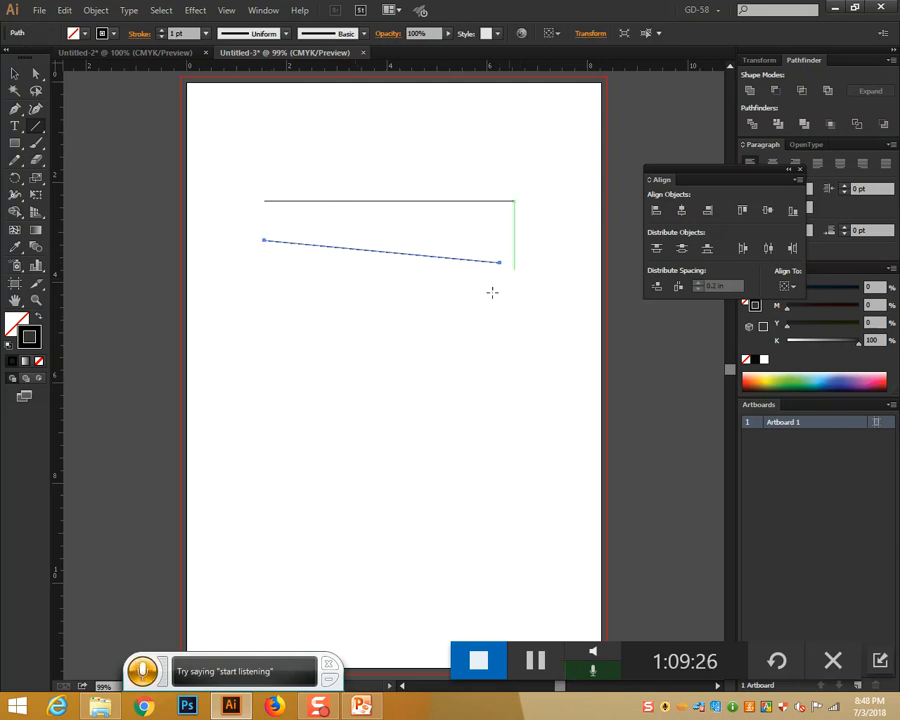
drag(226, 159, 229, 508)
drag(556, 175, 546, 507)
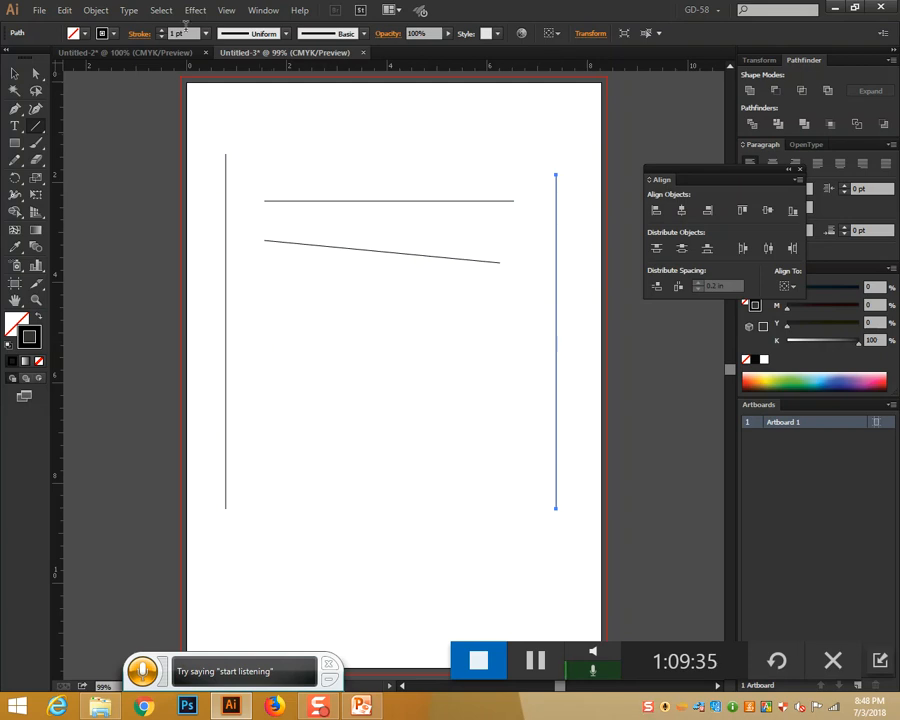
Thicken the right-hand vertical line's stroke to 29 pt, and set its weight back to 1 pt.
drag(163, 35, 163, 35)
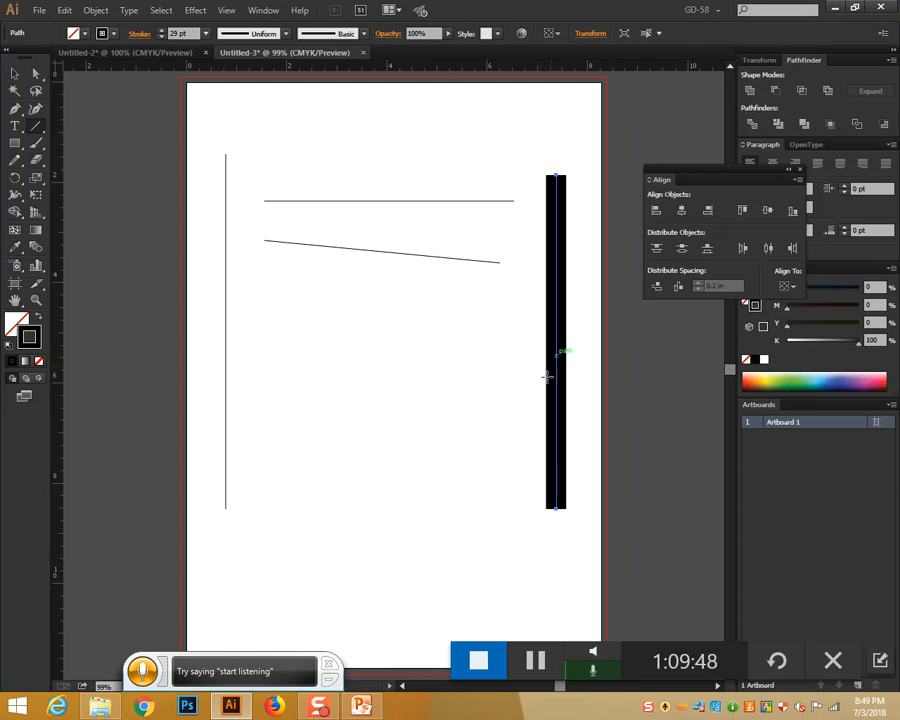
click(14, 73)
click(556, 286)
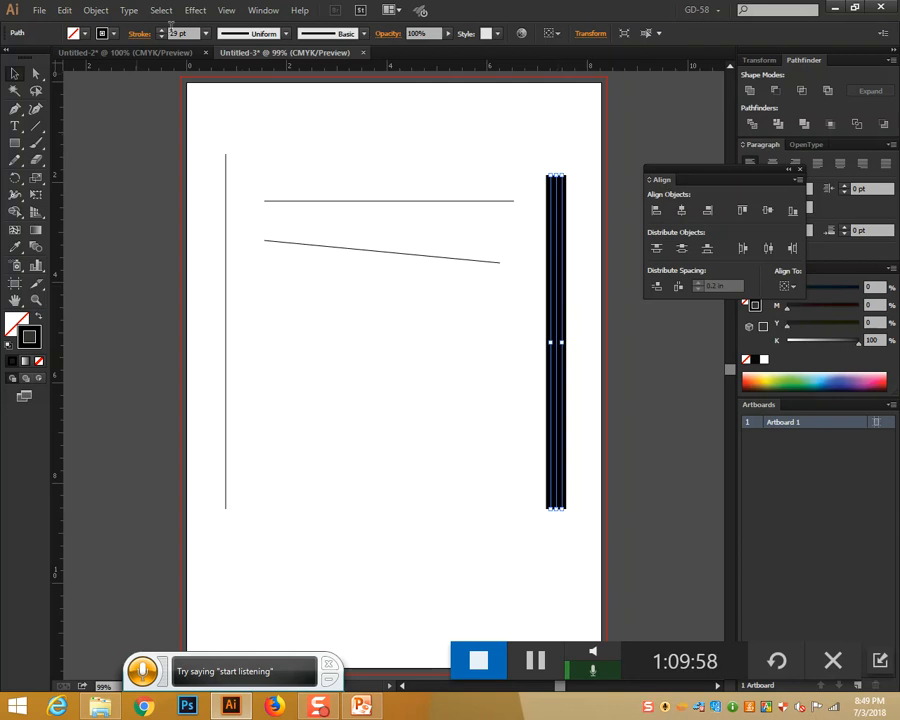
click(205, 35)
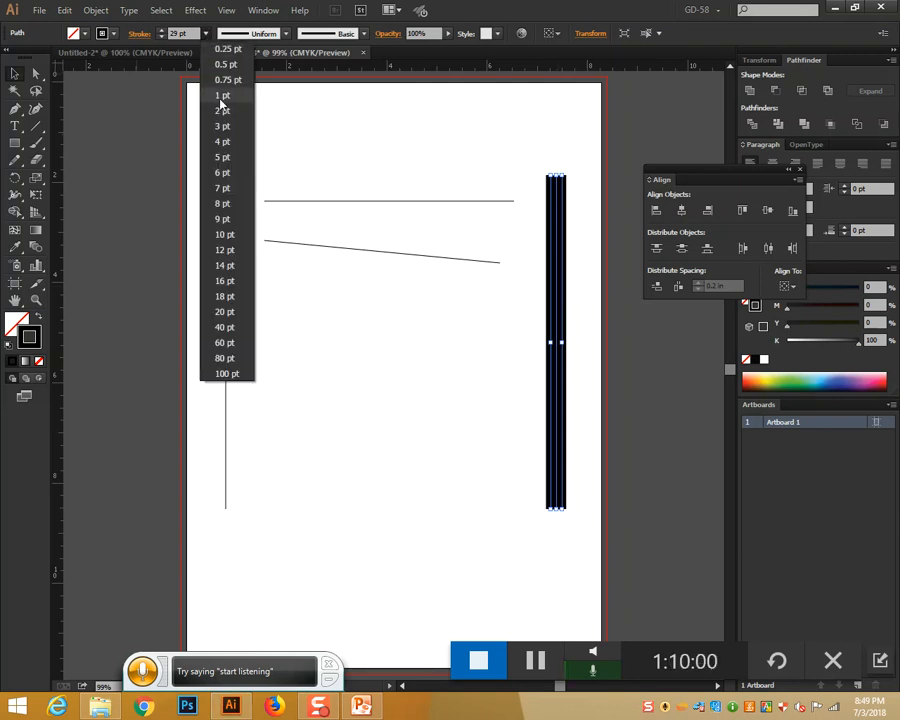
click(222, 93)
click(494, 355)
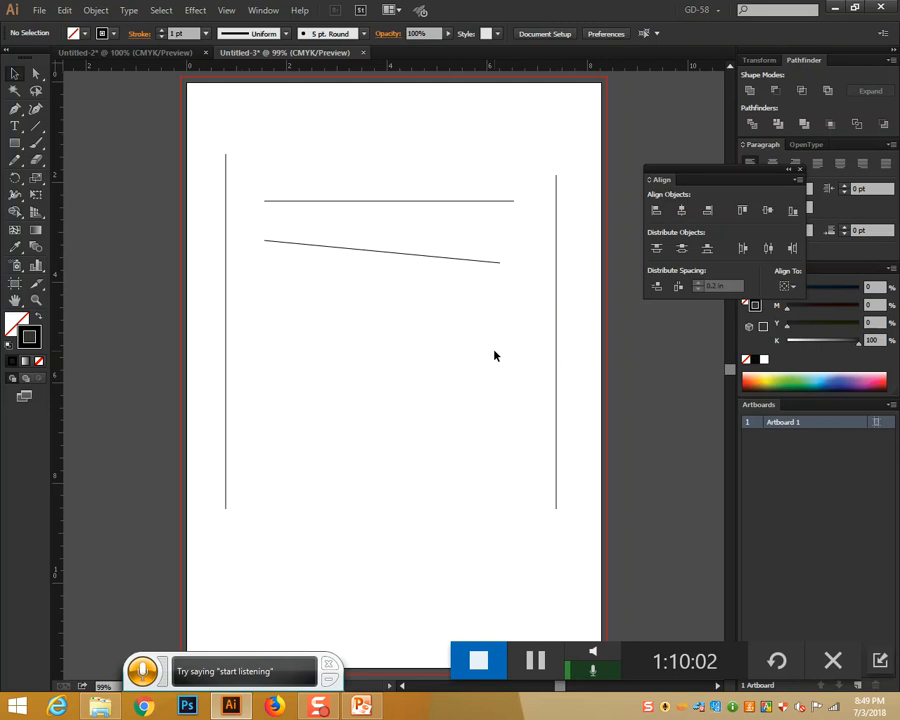
Delete all four lines and detach the Line Segment tool group so its tools float beside the artboard.
drag(589, 347, 300, 302)
drag(214, 185, 214, 185)
key(Delete)
click(36, 126)
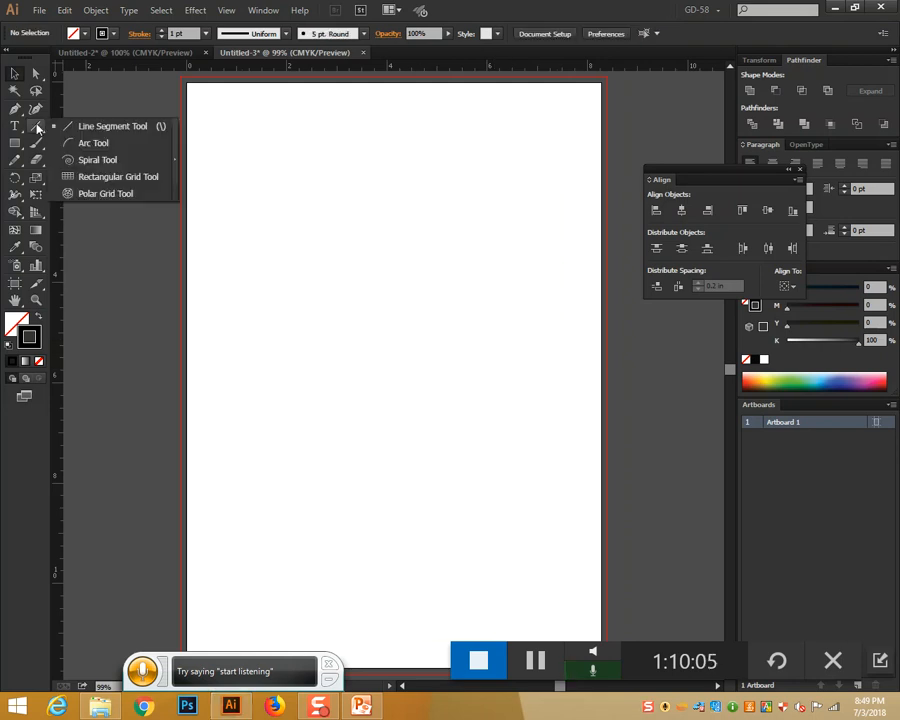
click(176, 173)
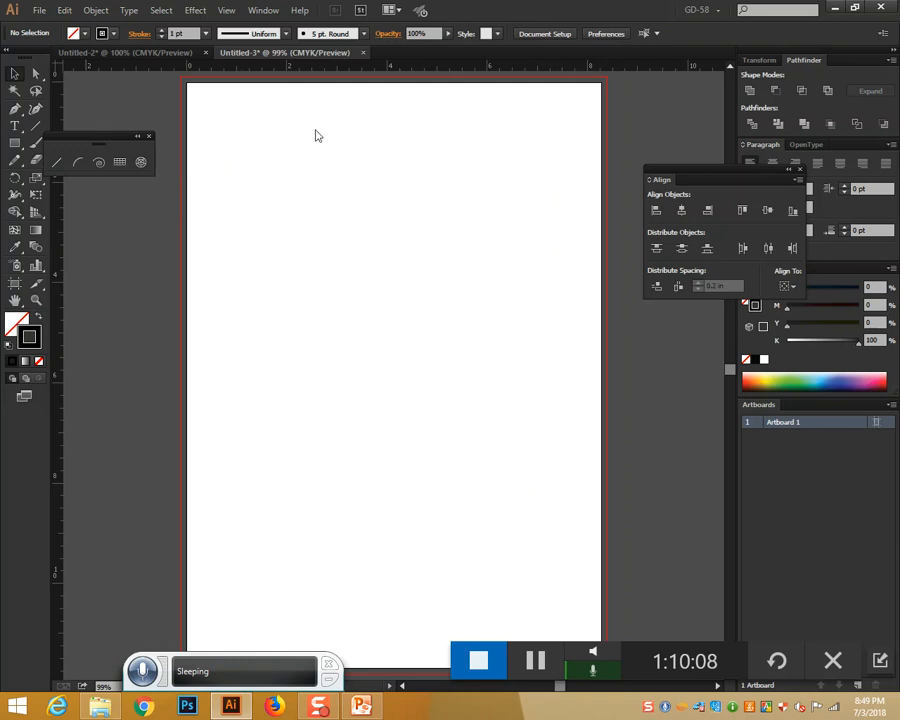
Draw six crossing arcs of different widths, heights and directions on the artboard with the Arc tool.
click(80, 162)
mouse_move(244, 161)
mouse_down()
mouse_move(253, 233)
mouse_move(466, 550)
mouse_move(568, 492)
mouse_move(569, 432)
mouse_up()
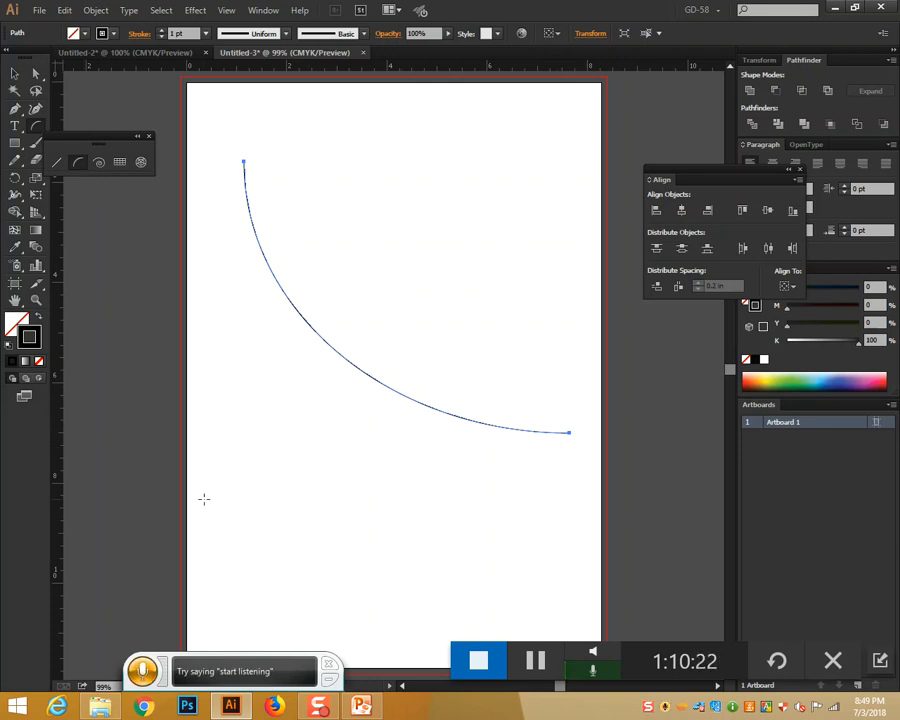
click(80, 165)
drag(455, 129, 187, 321)
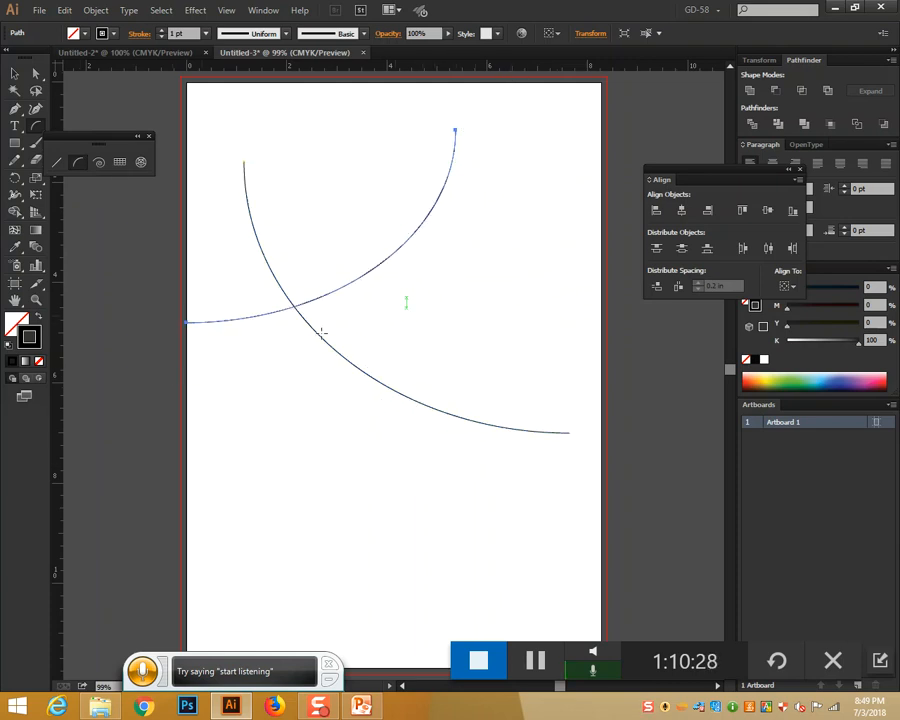
drag(321, 145, 548, 515)
mouse_move(482, 152)
mouse_down()
mouse_move(486, 257)
mouse_move(287, 532)
mouse_up()
mouse_move(210, 268)
mouse_down()
mouse_move(609, 187)
mouse_move(554, 296)
mouse_move(560, 332)
mouse_up()
drag(245, 206, 524, 152)
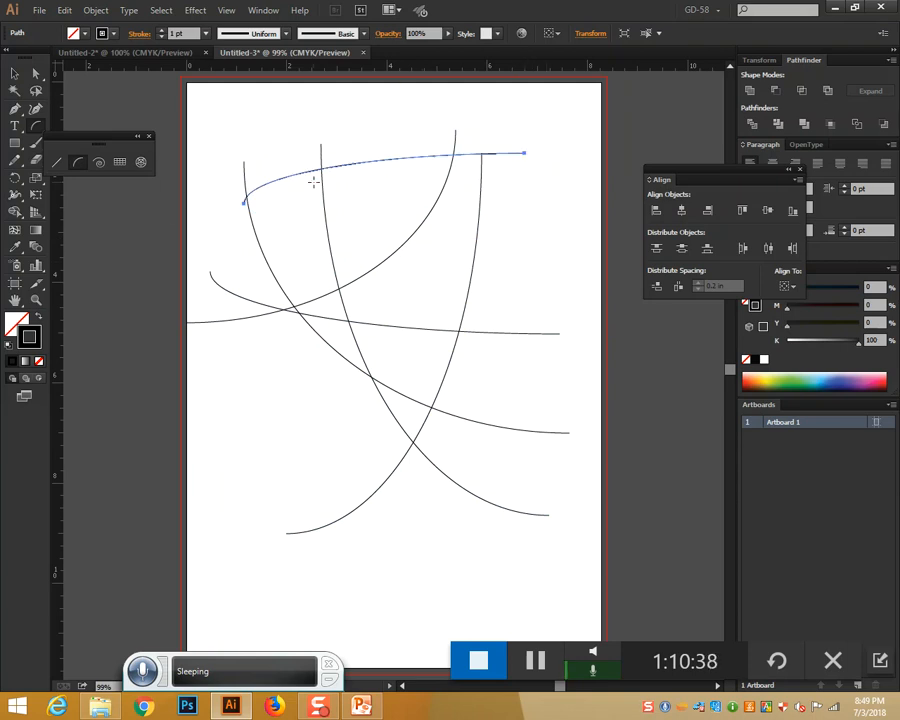
Select all six arcs and delete them from the artboard.
click(14, 73)
drag(257, 127, 573, 590)
key(Delete)
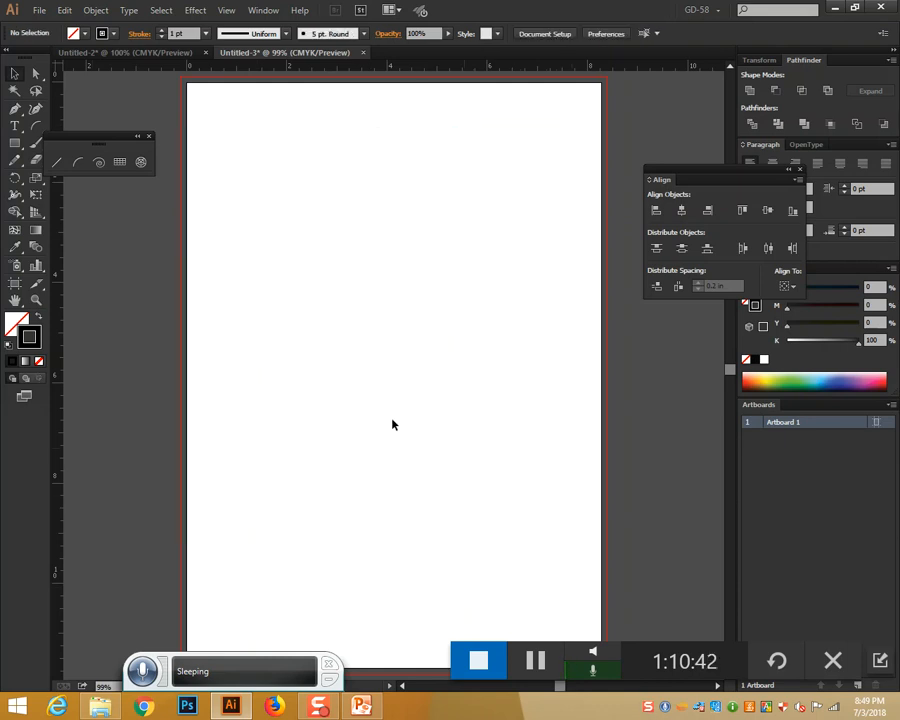
Draw a large spiral in the artboard's upper left area and a tiny one on its left edge.
click(99, 163)
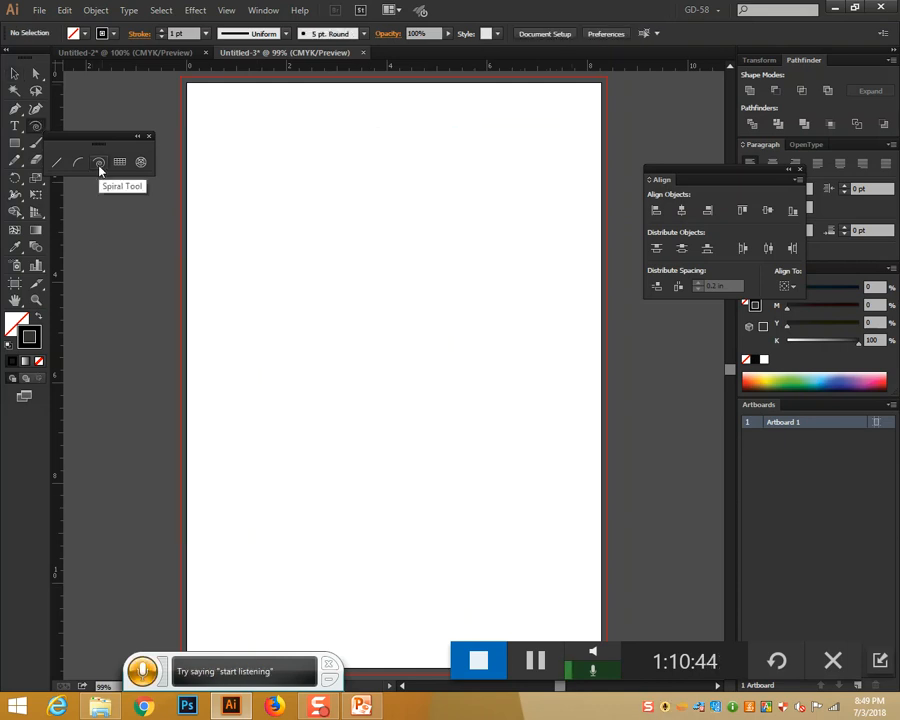
drag(316, 250, 333, 339)
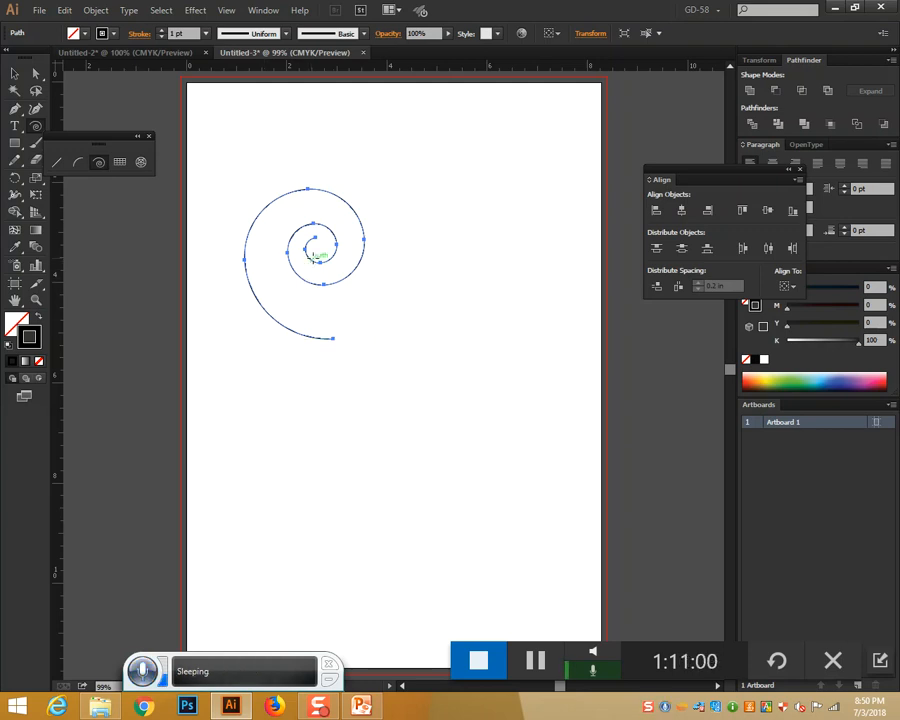
drag(185, 234, 200, 231)
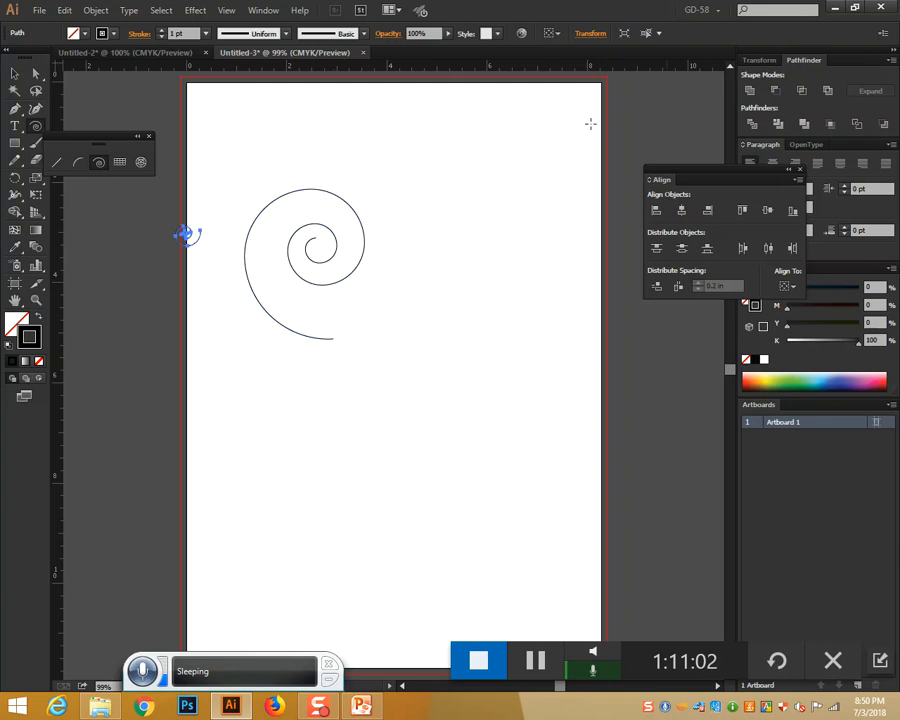
Examine the Spiral tool's radius, decay, segments and style options without creating a spiral from them.
key(alt+space)
key(Escape)
click(242, 243)
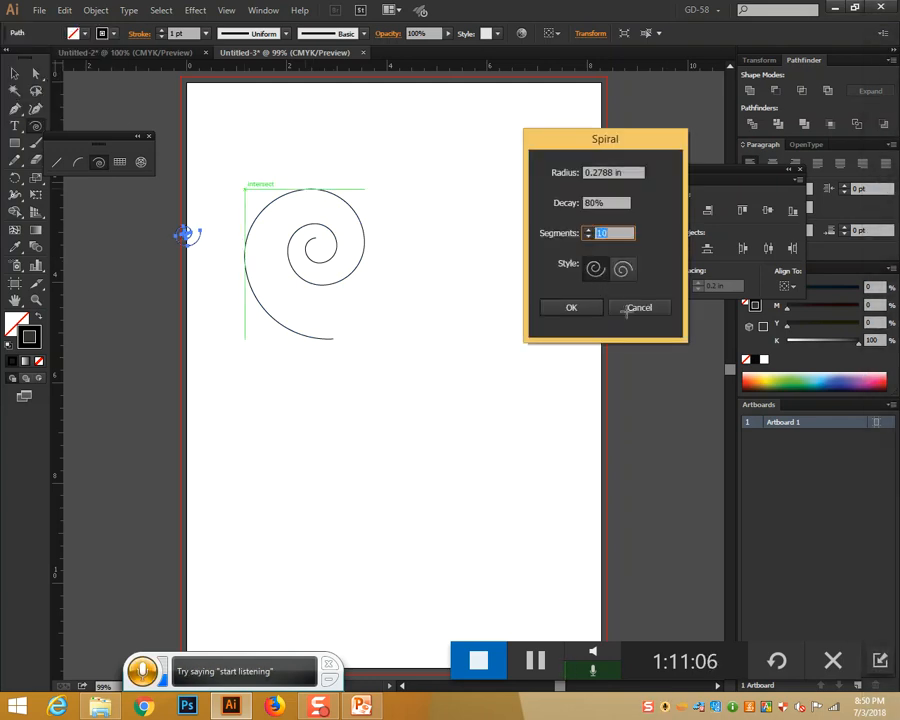
click(627, 305)
click(425, 186)
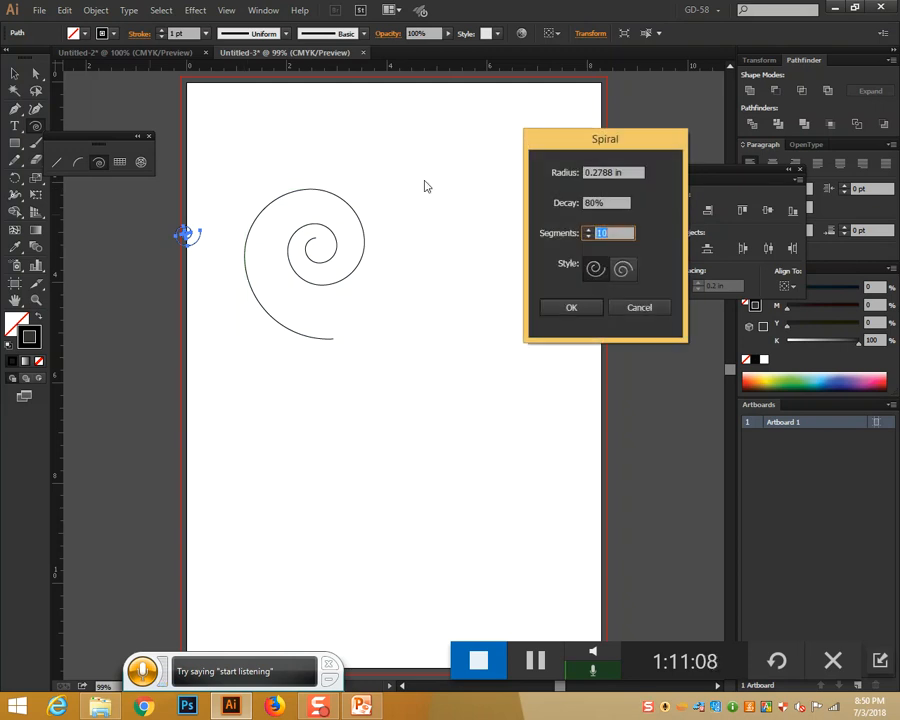
click(639, 306)
Delete the tiny spiral on the artboard's left edge.
click(13, 73)
key(Delete)
Try a muted pink fill on the large spiral and undo it.
drag(255, 192, 372, 355)
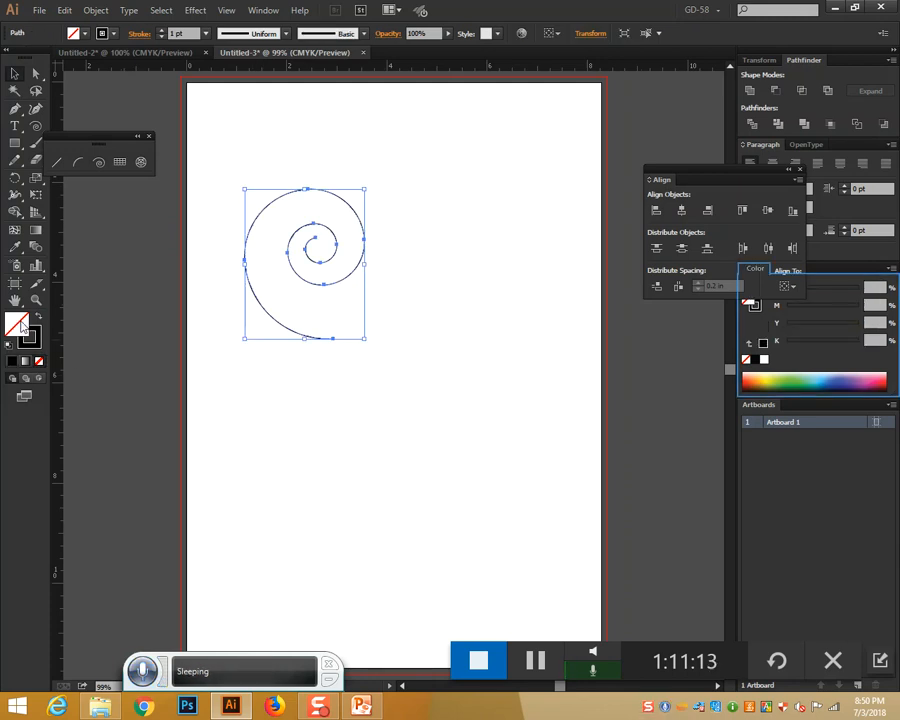
double_click(31, 339)
click(566, 205)
click(806, 155)
click(458, 300)
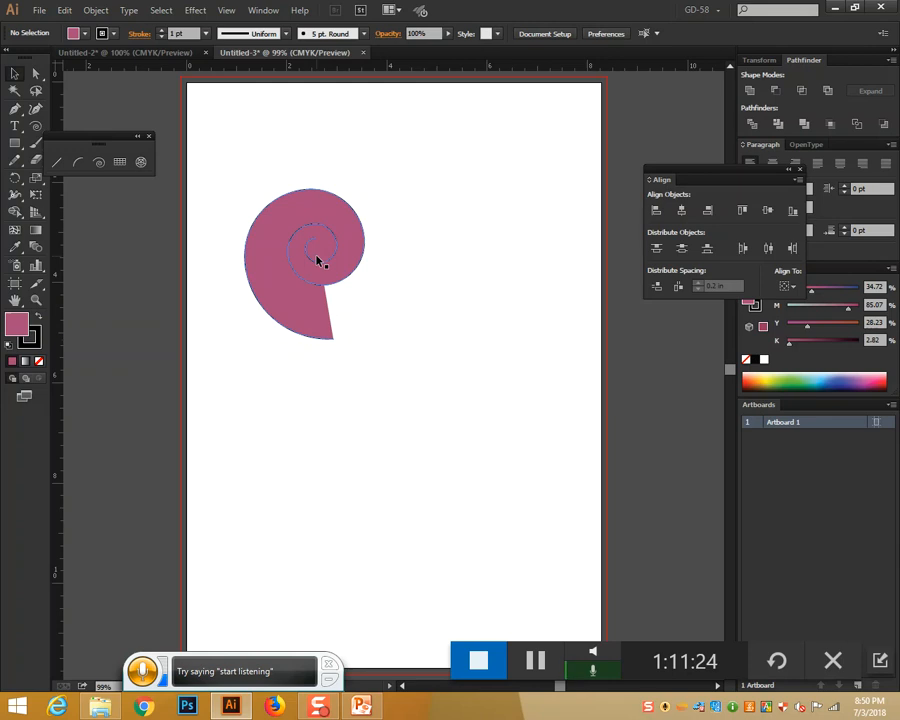
key(ctrl+z)
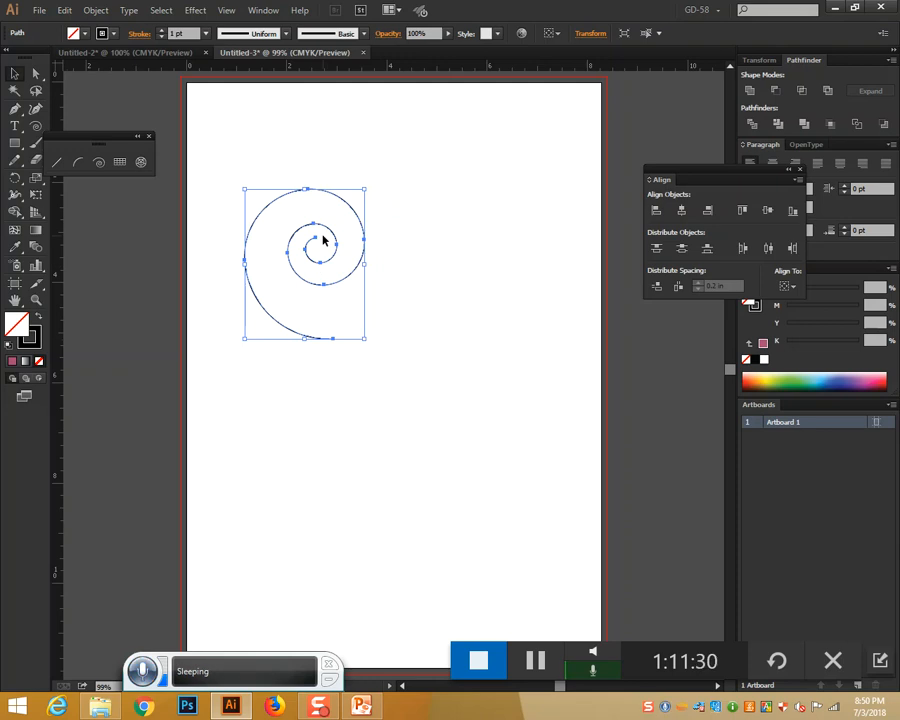
Delete the large spiral and draw a new one in the artboard's upper middle, removing and adding segments while drawing it.
key(Delete)
click(100, 165)
drag(342, 258, 457, 352)
key(Up)
key(Down)
key(Down)
key(Down)
key(Down)
key(Down)
key(Down)
key(Up)
key(Up)
key(Up)
key(Up)
key(Up)
key(Up)
key(Up)
Delete the newly drawn spiral so the artboard is empty.
key(v)
key(Delete)
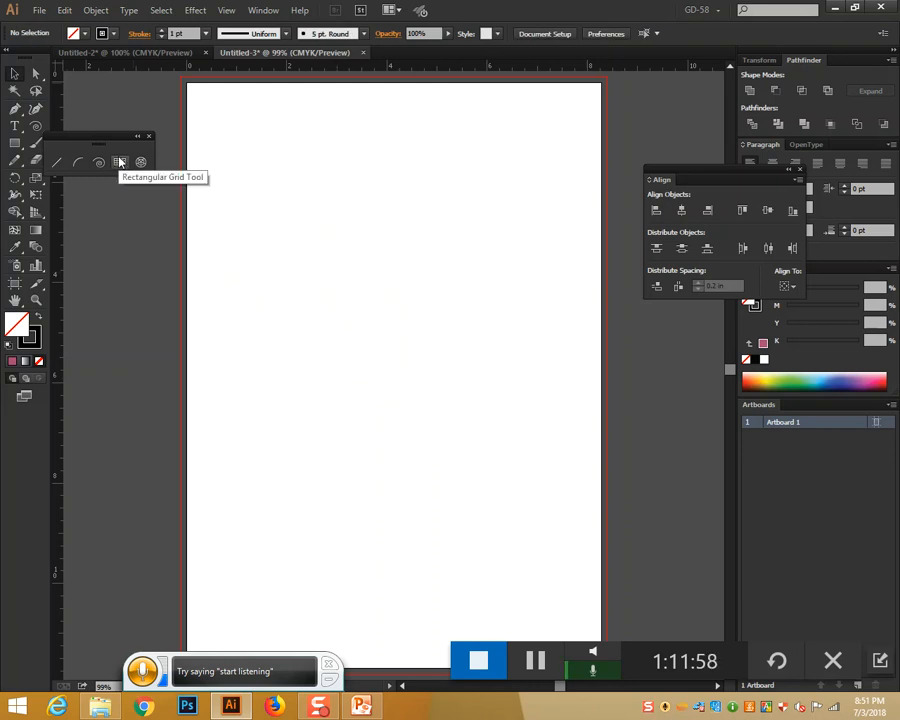
Draw a rectangular grid across the artboard's middle, varying its dividers while drawing and ending with 18 rows and 14 columns.
click(119, 162)
drag(303, 206, 570, 517)
key(Up)
key(Up)
key(Up)
key(Up)
key(Up)
key(Up)
key(Up)
key(Up)
key(Up)
key(Up)
key(Up)
key(Up)
key(Up)
key(Up)
key(Up)
key(Up)
key(Up)
key(Up)
key(Up)
key(Up)
key(Up)
key(Down)
key(Down)
key(Down)
key(Down)
key(Down)
key(Down)
key(Down)
key(Down)
key(Down)
key(Down)
key(Down)
key(Down)
key(Down)
key(Down)
key(Down)
key(Down)
key(Down)
key(Down)
key(Down)
key(Down)
key(Up)
key(Up)
key(Up)
key(Right)
key(Right)
key(Right)
key(Right)
key(Right)
key(Right)
key(Right)
key(Right)
key(Right)
key(Right)
key(Right)
key(Right)
key(Right)
key(Right)
key(Right)
key(Right)
key(Right)
key(Right)
key(Right)
key(Right)
key(Left)
key(Left)
key(Left)
key(Left)
key(Left)
key(Left)
key(Left)
key(Left)
key(Left)
key(Left)
key(Left)
key(Left)
key(Left)
key(Left)
key(Left)
key(Left)
key(Left)
key(Left)
key(Left)
key(Left)
key(Left)
key(Left)
key(Left)
key(Left)
key(Left)
key(Left)
key(Left)
key(Left)
key(Left)
key(Down)
key(Down)
key(Down)
key(Down)
key(Down)
key(Down)
key(Down)
key(Down)
key(Down)
key(Down)
key(Down)
key(Up)
key(Up)
key(Up)
key(Up)
key(Up)
key(Up)
key(Up)
key(Up)
key(Up)
key(Up)
key(Up)
key(Up)
key(Up)
key(Up)
key(Up)
key(Up)
key(Up)
key(Right)
key(Right)
key(Right)
key(Right)
key(Right)
key(Right)
key(Right)
key(Right)
key(Right)
key(Right)
key(Right)
key(Right)
key(Right)
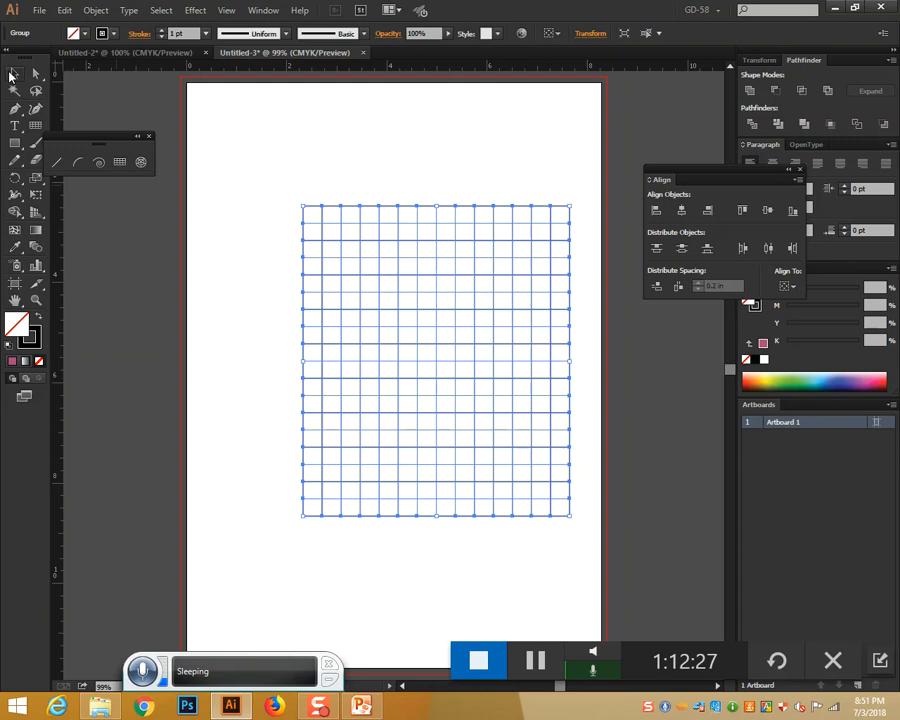
Fill the rectangular grid with a bright pink of about C 11, M 94, Y 13, K 0.
double_click(12, 325)
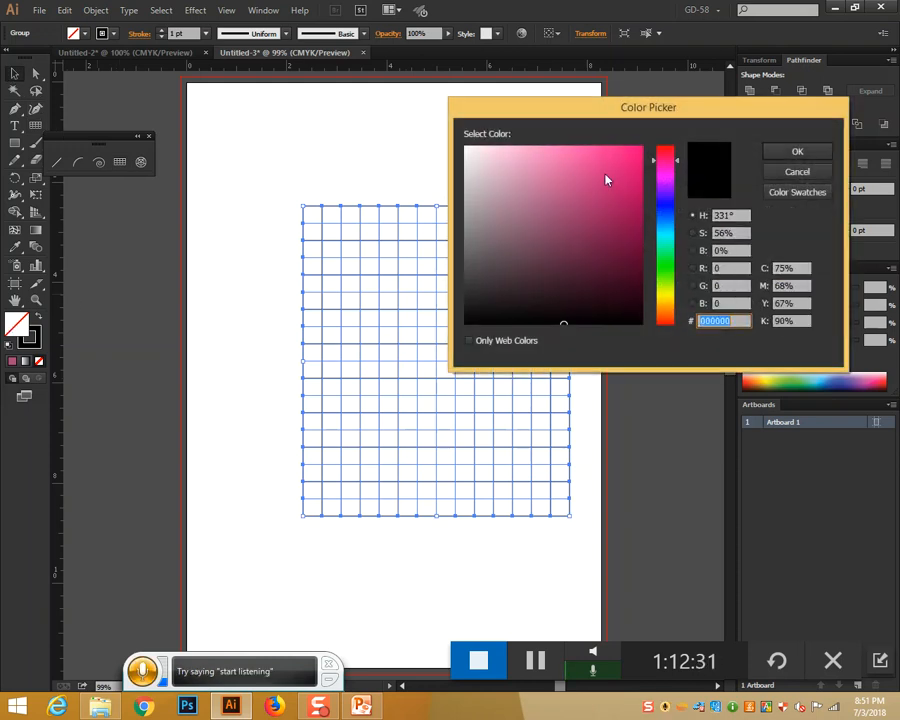
click(565, 159)
click(603, 175)
key(Return)
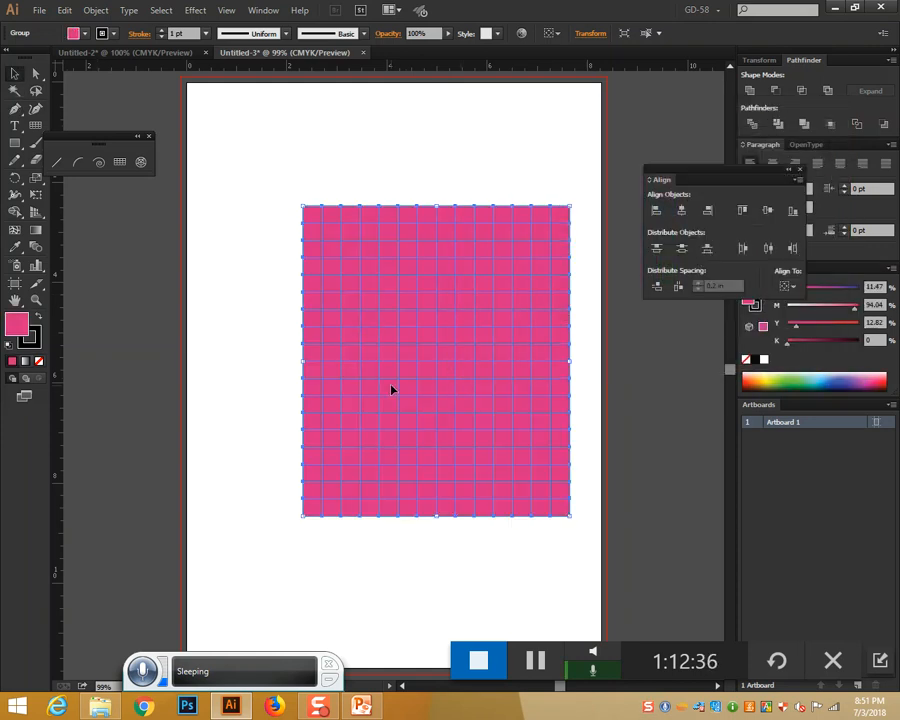
Delete the pink rectangular grid and draw a polar grid across the artboard's middle, adding and removing concentric and radial dividers while drawing.
key(Delete)
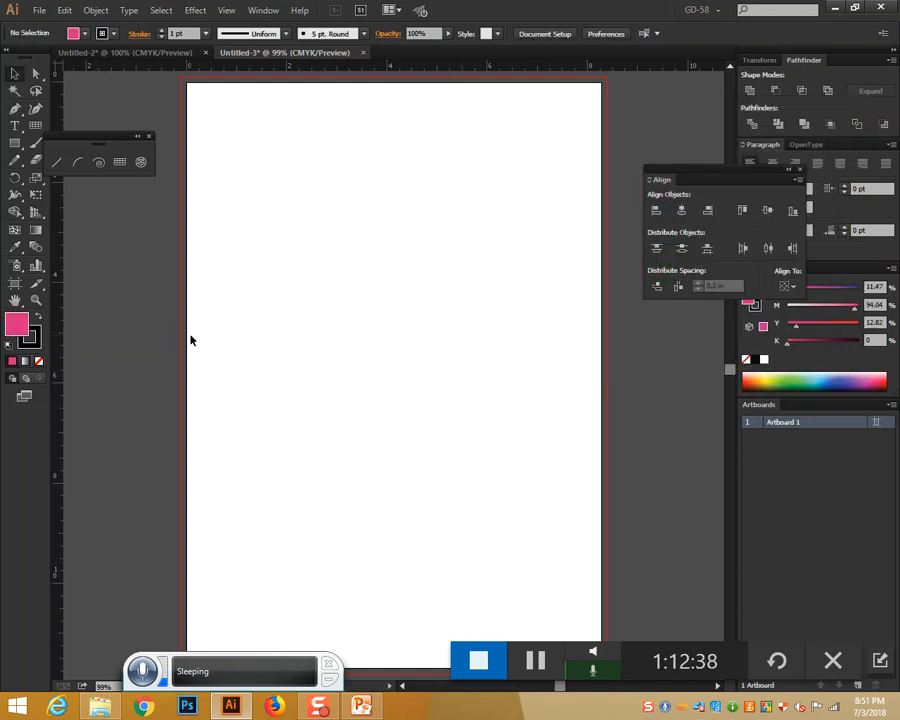
click(141, 162)
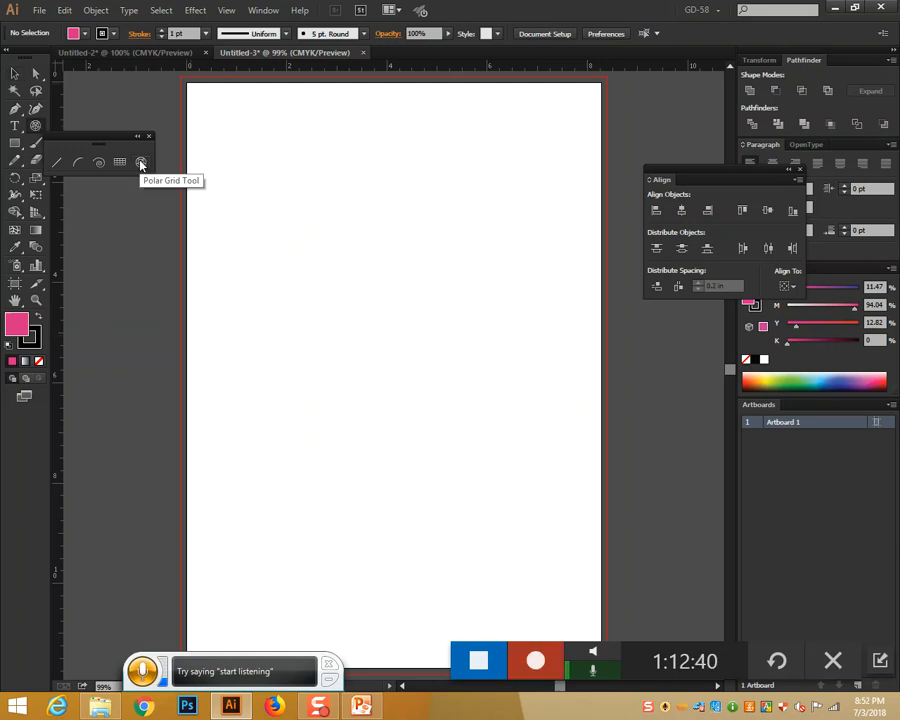
drag(295, 262, 589, 537)
key(Up)
key(Up)
key(Up)
key(Up)
key(Up)
key(Up)
key(Up)
key(Up)
key(Up)
key(Up)
key(Down)
key(Down)
key(Down)
key(Down)
key(Down)
key(Down)
key(Down)
key(Down)
key(Right)
key(Right)
key(Right)
key(Right)
key(Right)
key(Right)
key(Right)
key(Right)
key(Right)
key(Right)
key(Right)
key(Right)
key(Right)
key(Right)
key(Right)
key(Right)
key(Right)
key(Right)
key(Right)
key(Right)
key(Right)
key(Left)
key(Left)
key(Left)
key(Left)
key(Left)
key(Left)
key(Left)
key(Left)
key(Left)
key(Left)
key(Left)
key(Left)
key(Left)
key(Left)
key(Left)
key(Left)
key(Left)
key(Left)
key(Right)
key(Right)
key(Right)
key(Right)
Delete the polar grid from the artboard.
key(v)
key(Delete)
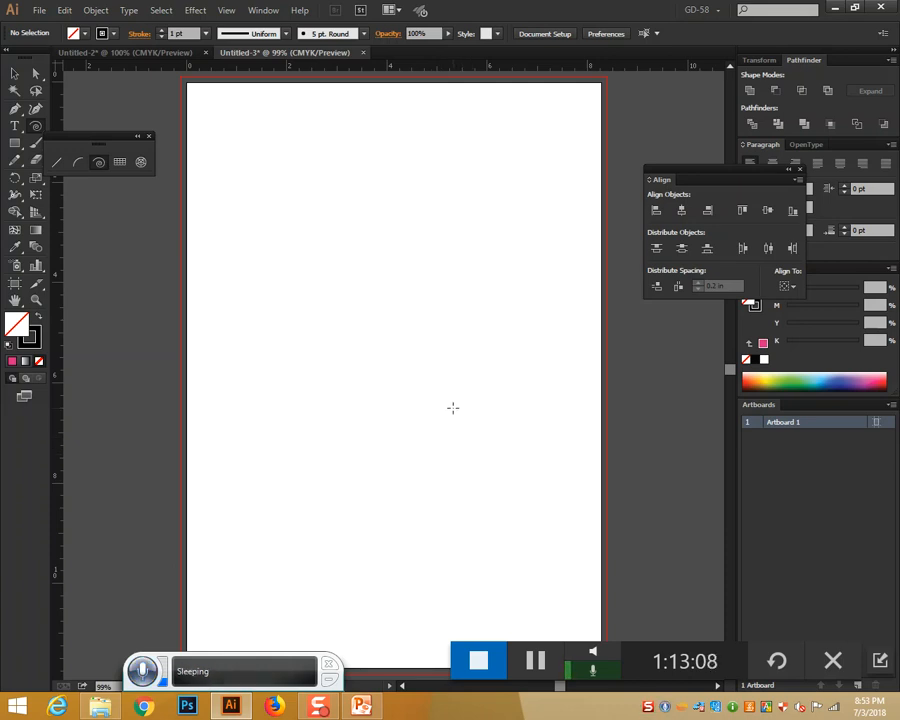
key(Tab)
drag(345, 348, 418, 348)
key(Delete)
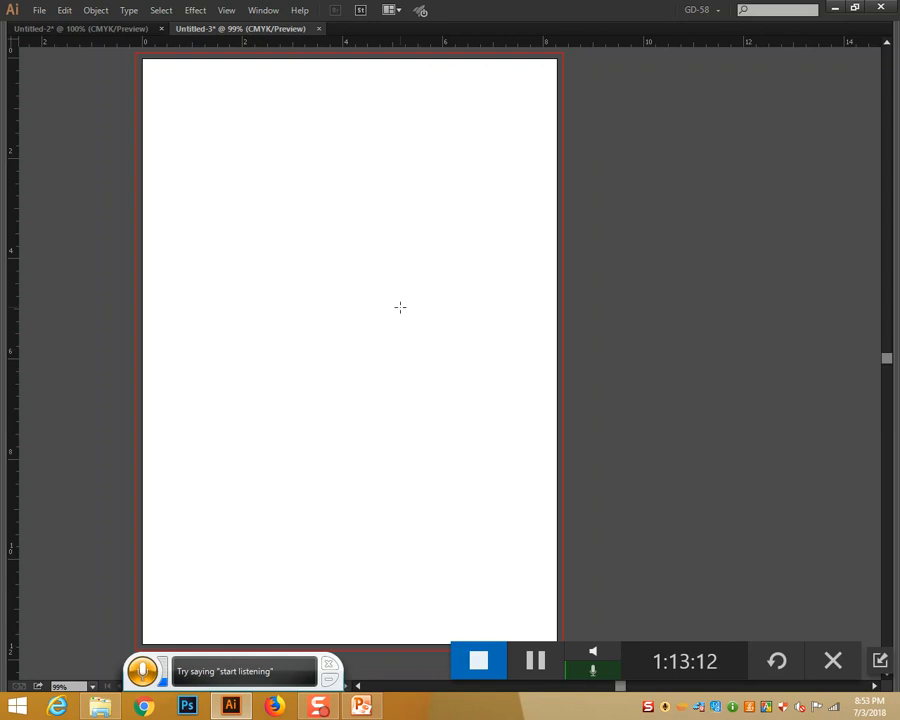
key(Tab)
key(Tab)
key(Tab)
Draw a dense series of repeated spirals with the Spiral tool, about 9.87 by 9.42 in overall, and set their stroke to 0.25 pt.
drag(368, 292, 585, 488)
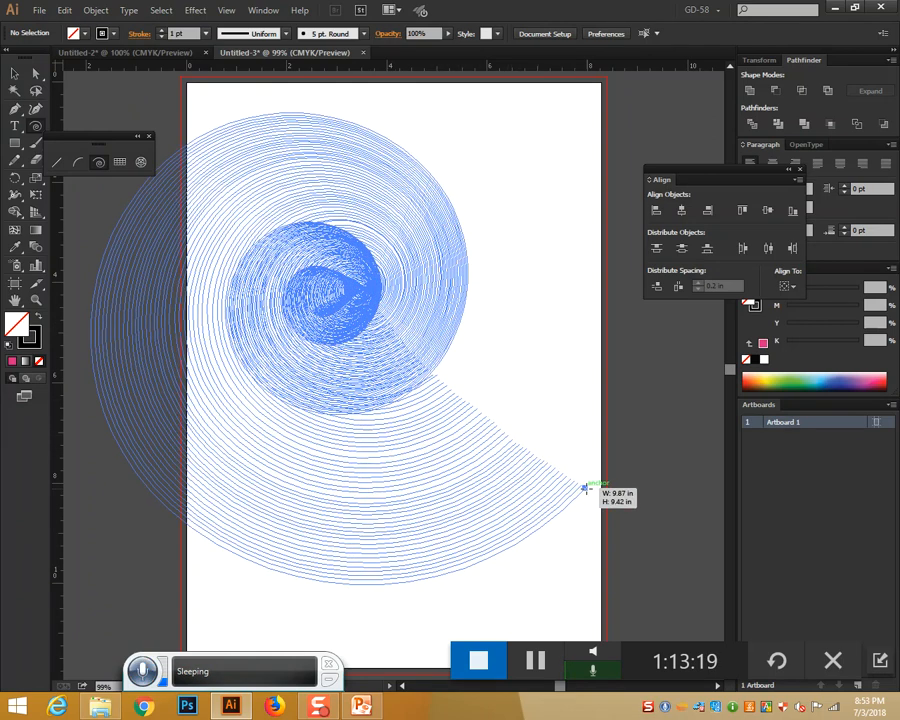
drag(585, 488, 585, 488)
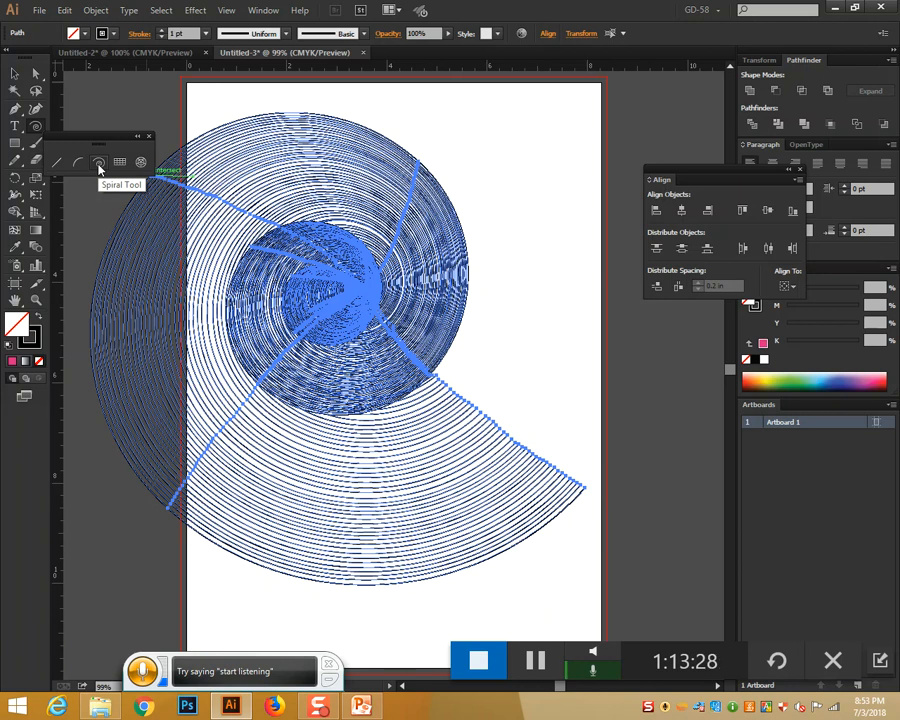
click(206, 33)
click(222, 46)
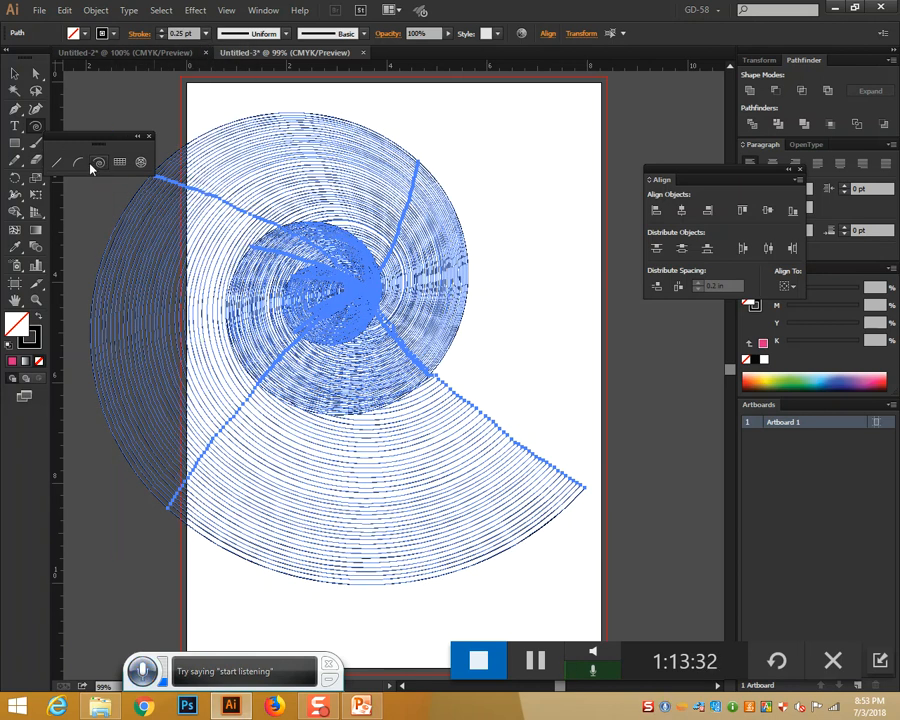
Try filling the repeated spirals with the last-used pink, check them deselected, and undo the fill.
click(13, 362)
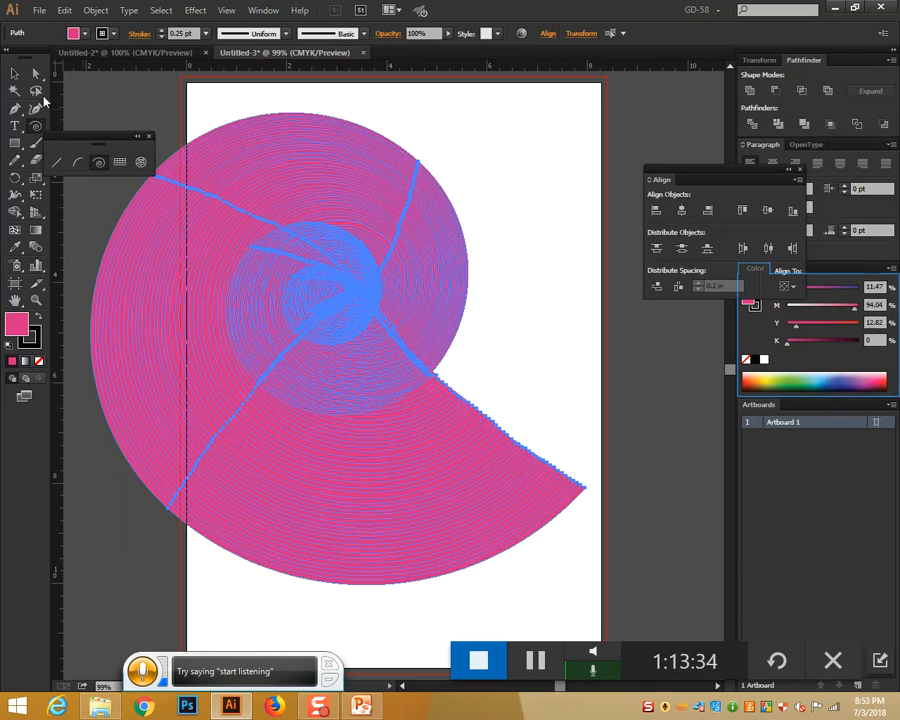
key(v)
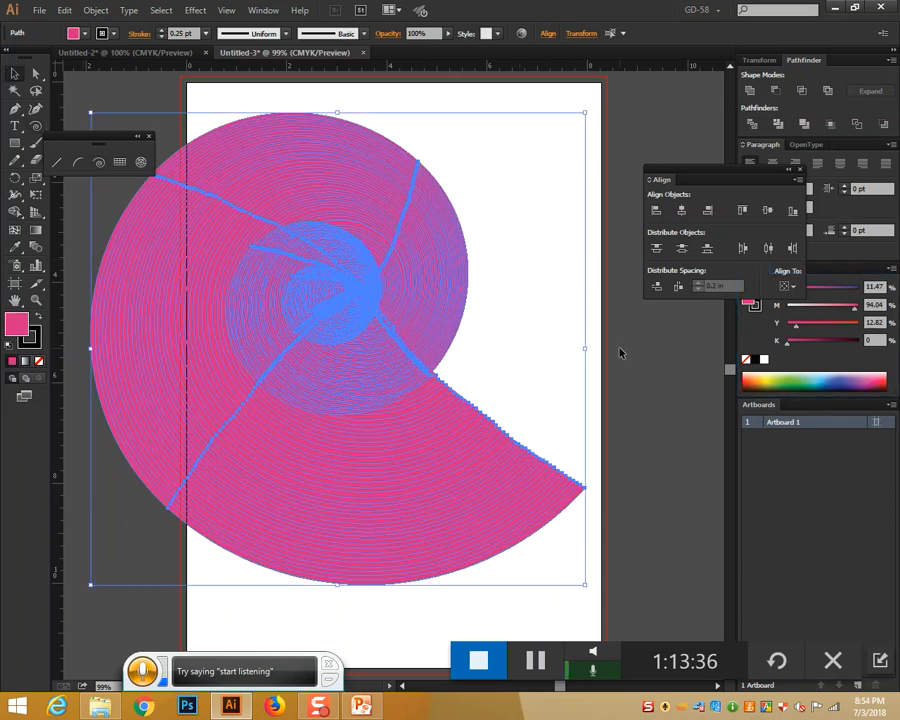
click(619, 352)
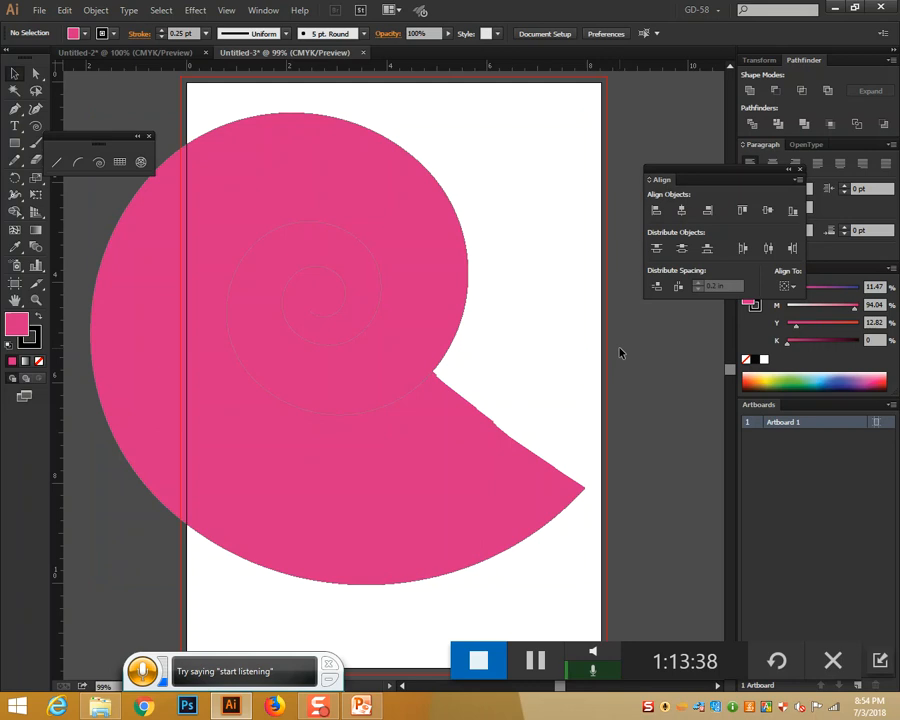
key(ctrl+z)
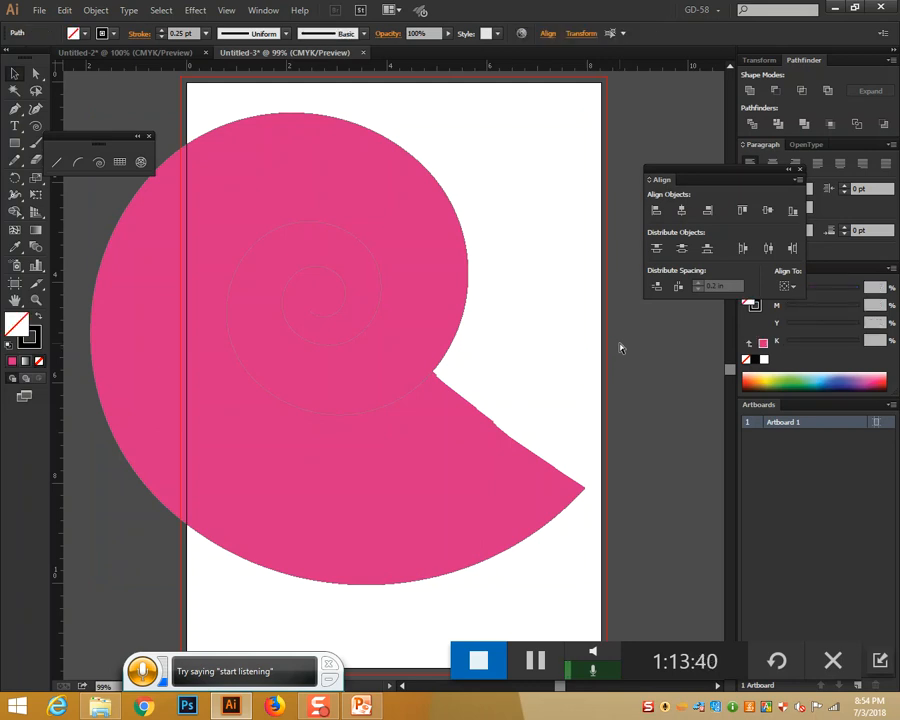
Move the repeated spirals about 2.2 in to the right on the artboard and set their opacity to 20%.
click(231, 127)
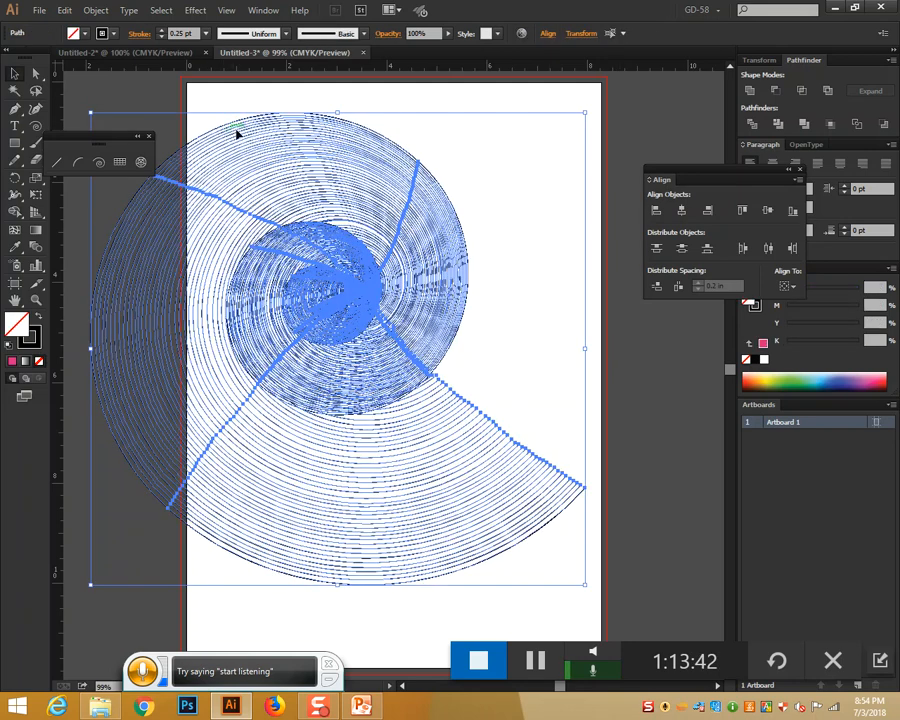
drag(240, 133, 348, 139)
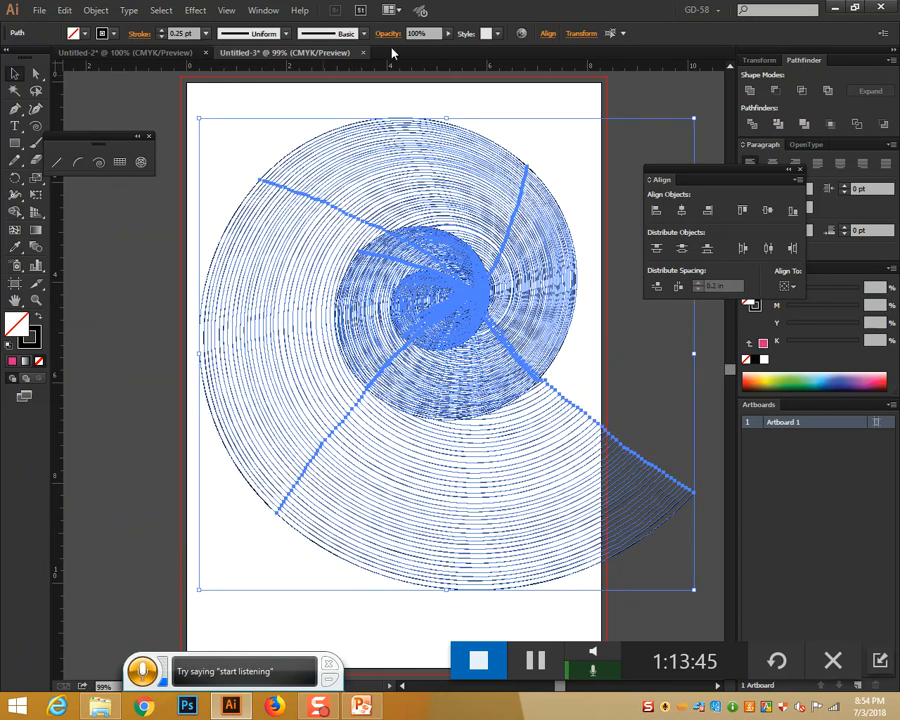
click(415, 33)
text(0)
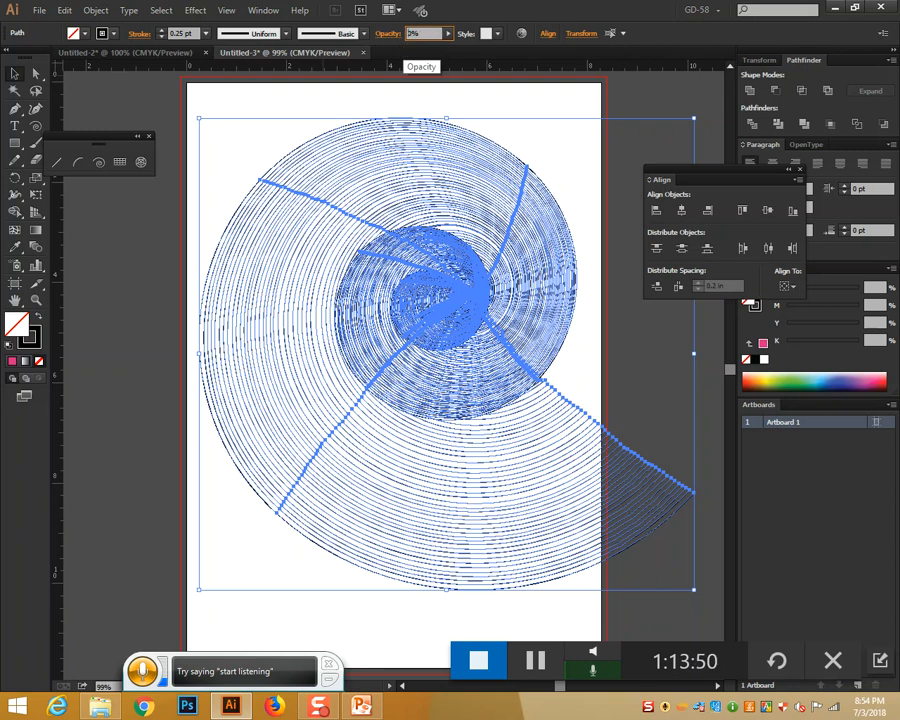
click(290, 116)
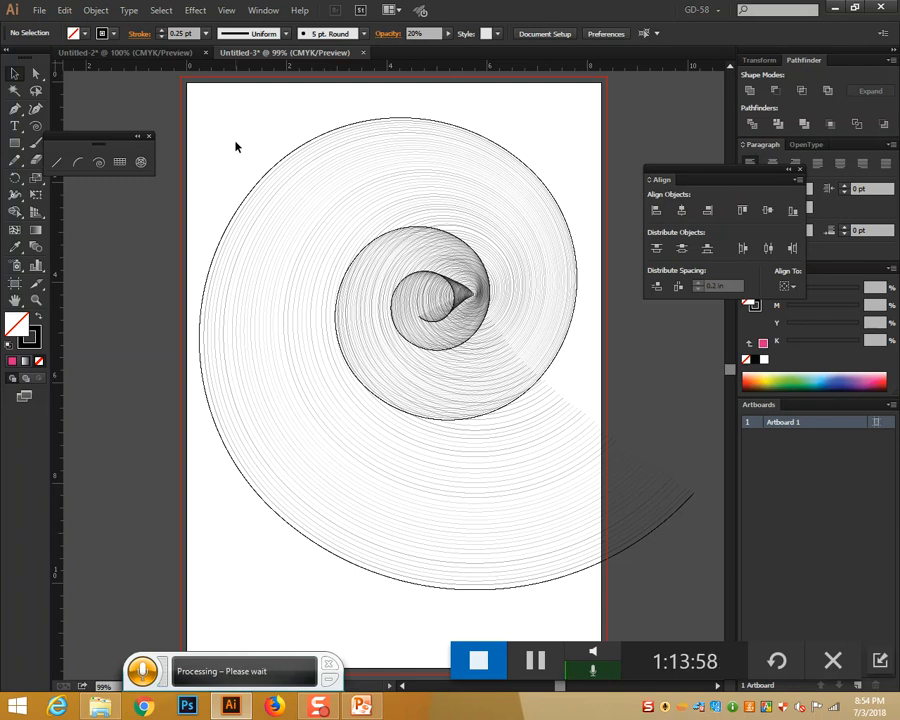
Select all the repeated spirals and delete them.
click(300, 196)
drag(300, 196, 267, 192)
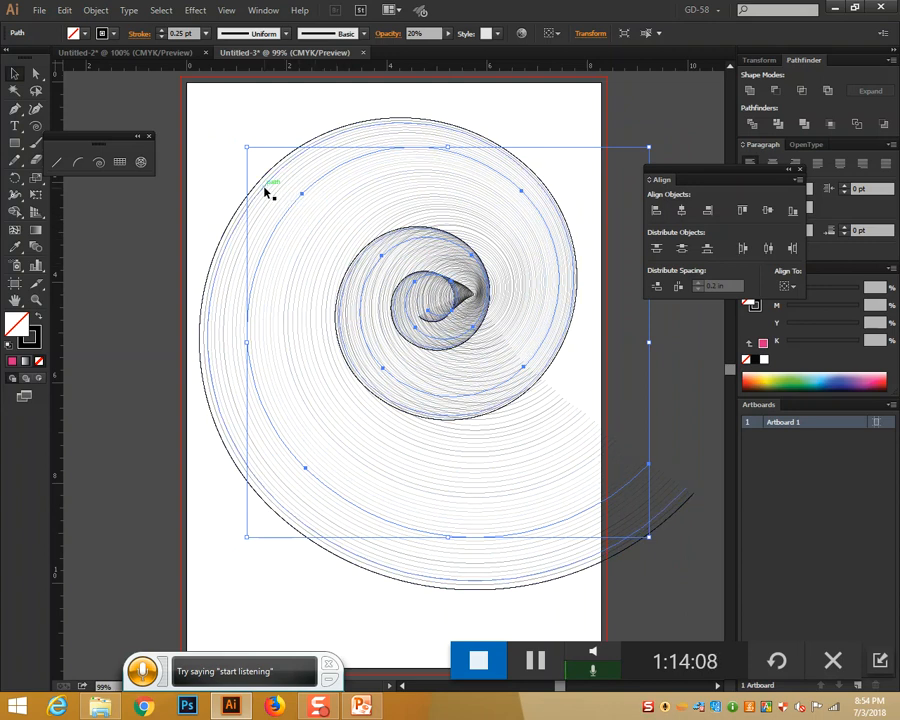
drag(233, 111, 645, 613)
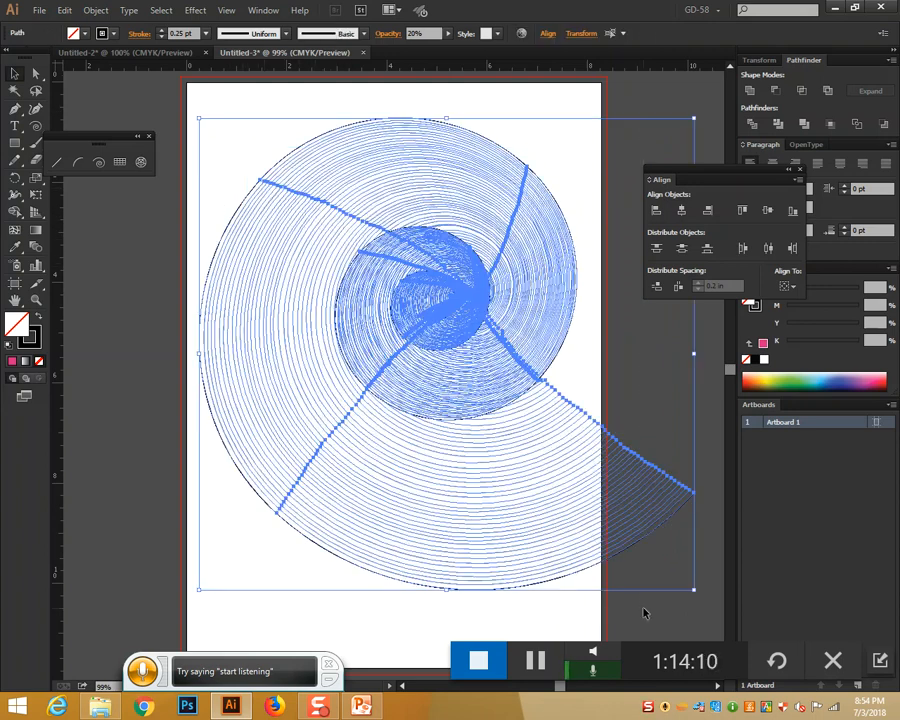
key(Delete)
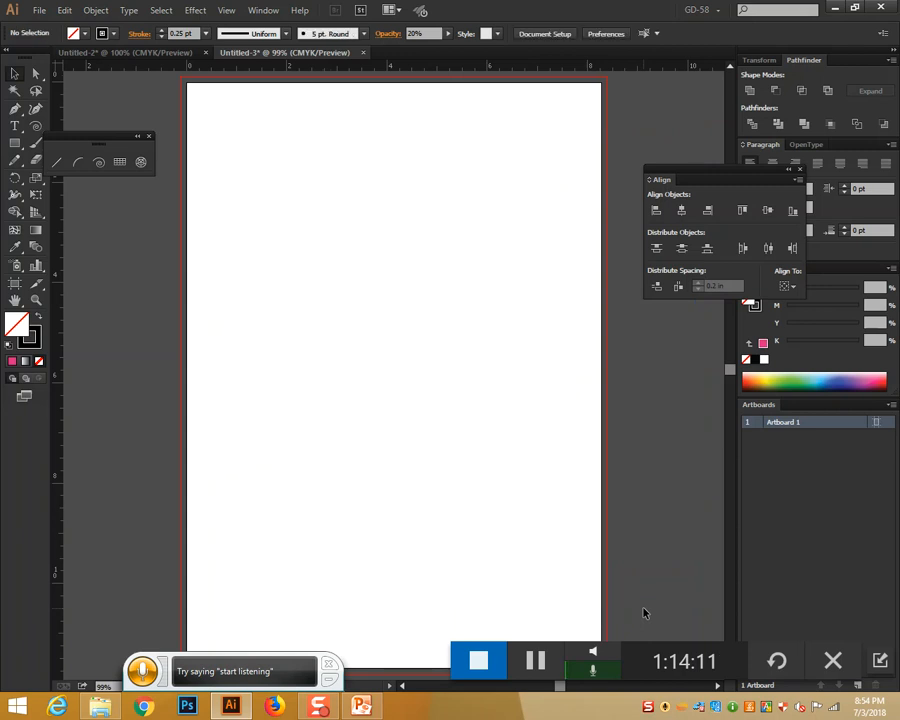
Draw a much larger series of overlapping repeated spirals from the artboard's centre, extending well beyond its edges.
click(100, 163)
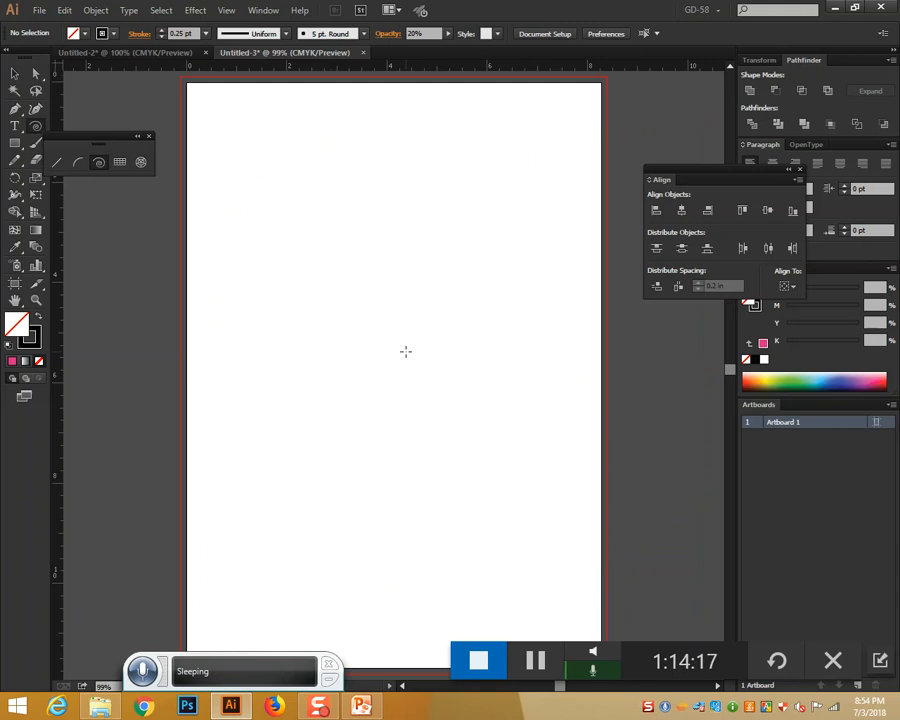
drag(394, 377, 693, 538)
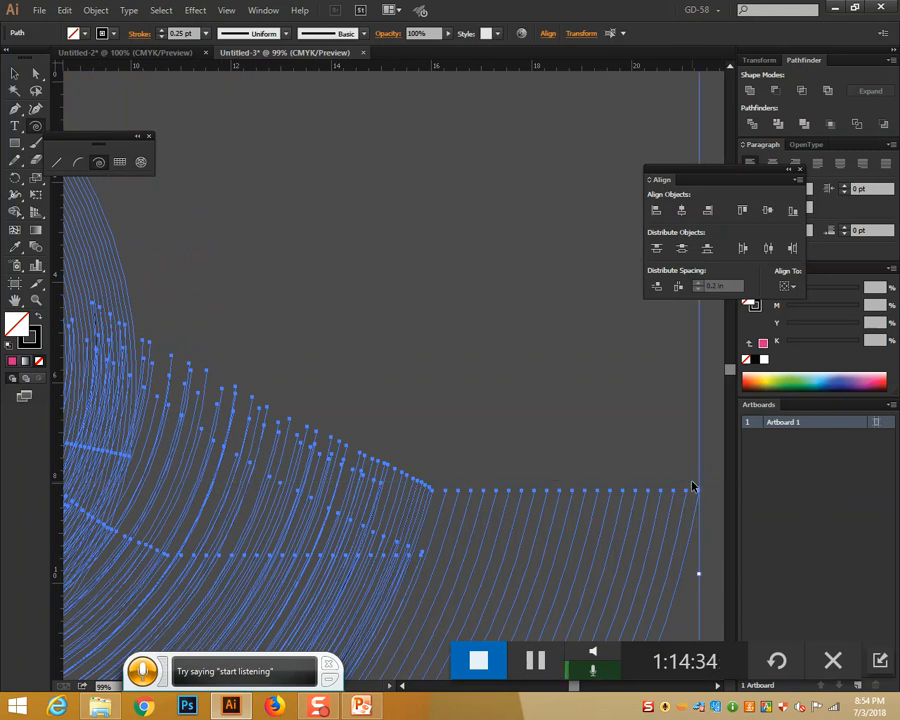
key(ctrl+minus)
key(ctrl+minus)
key(ctrl+minus)
key(ctrl+minus)
key(ctrl+minus)
key(ctrl+minus)
key(ctrl+minus)
key(ctrl+minus)
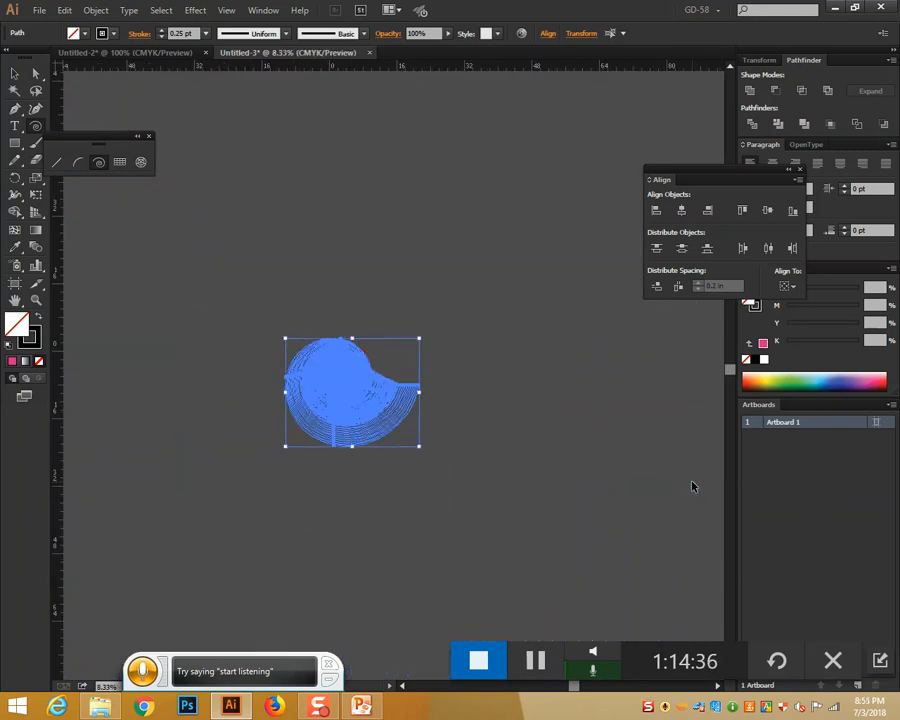
Set the opacity of the large overlapping spirals to 20% and deselect them.
key(ctrl+plus)
key(ctrl+plus)
key(ctrl+plus)
key(ctrl+plus)
key(ctrl+plus)
click(14, 73)
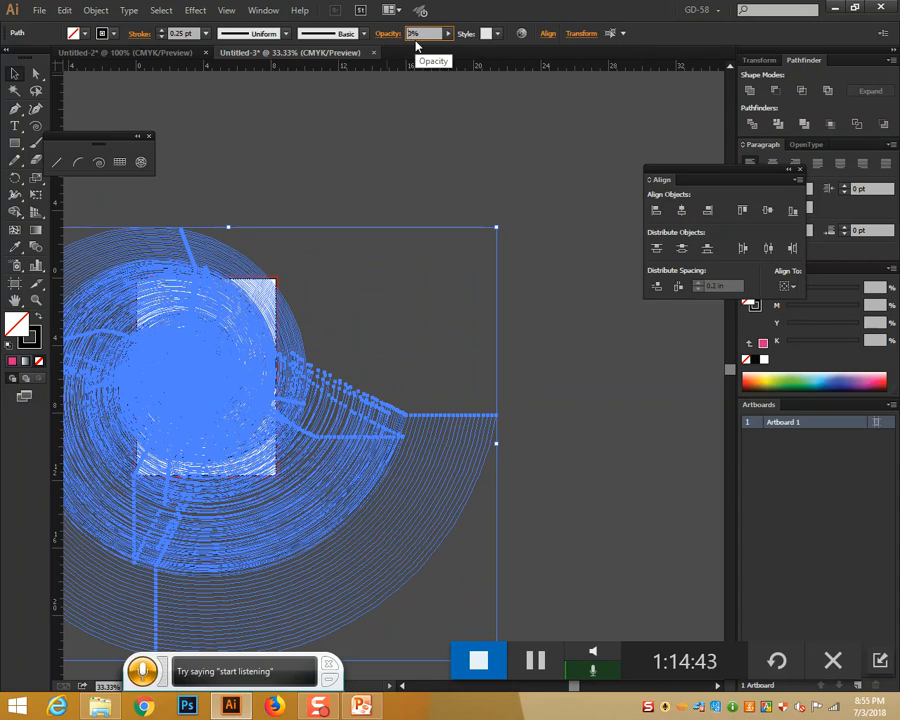
click(191, 155)
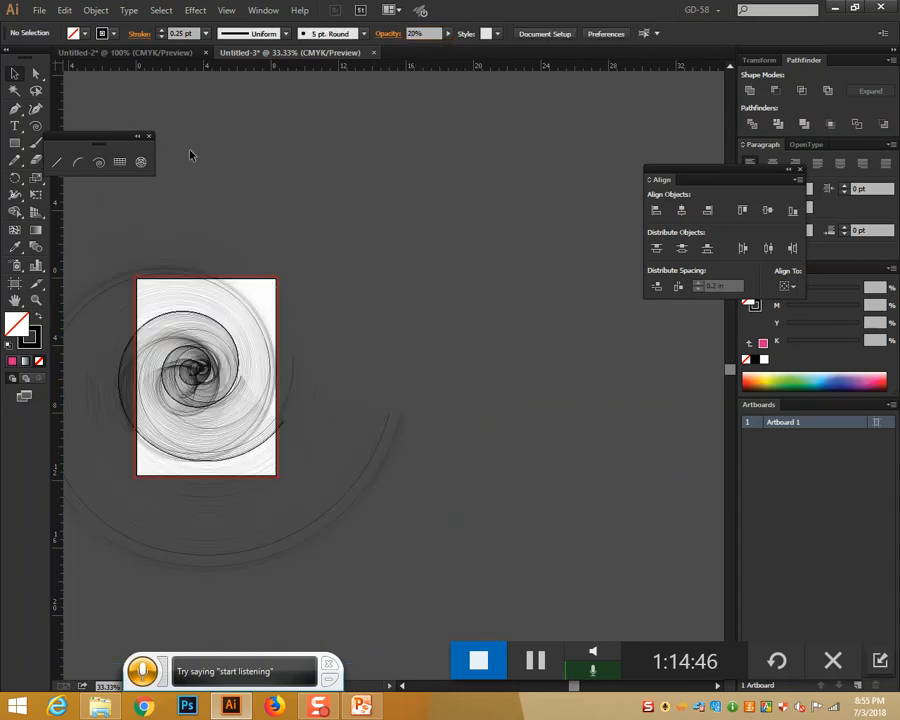
Examine the layered spiral pattern as a whole and up close around the artboard's centre and upper right corner.
key(ctrl+minus)
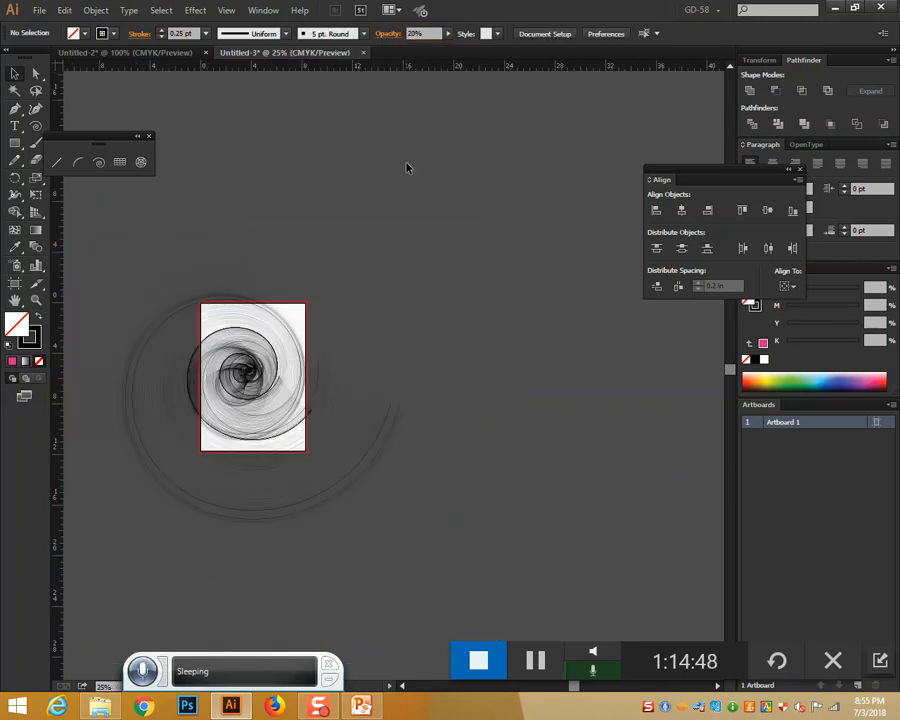
key(ctrl+plus)
drag(300, 303, 556, 243)
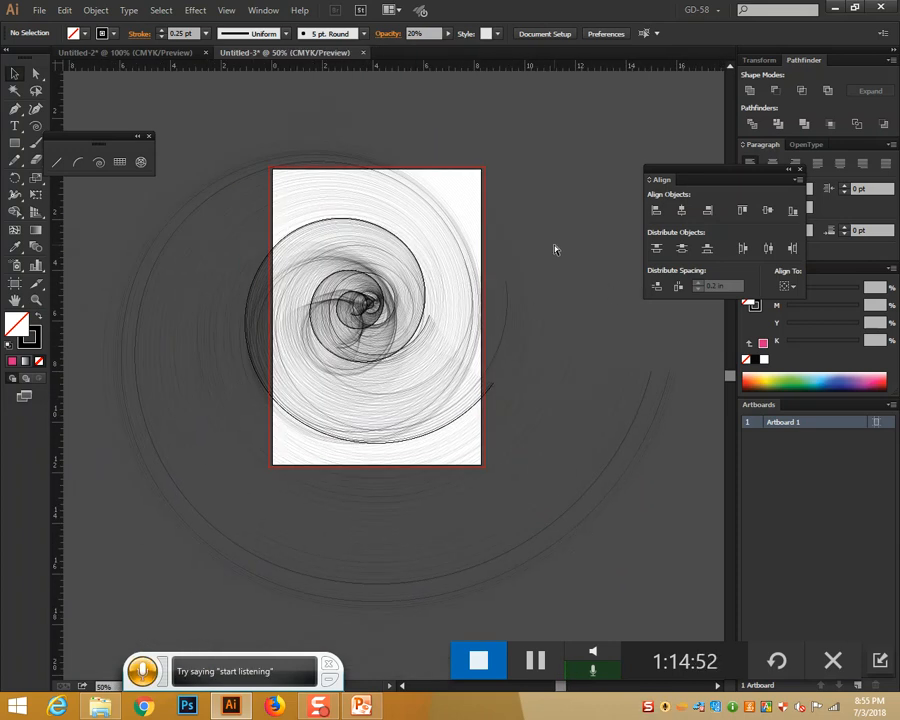
key(ctrl+plus)
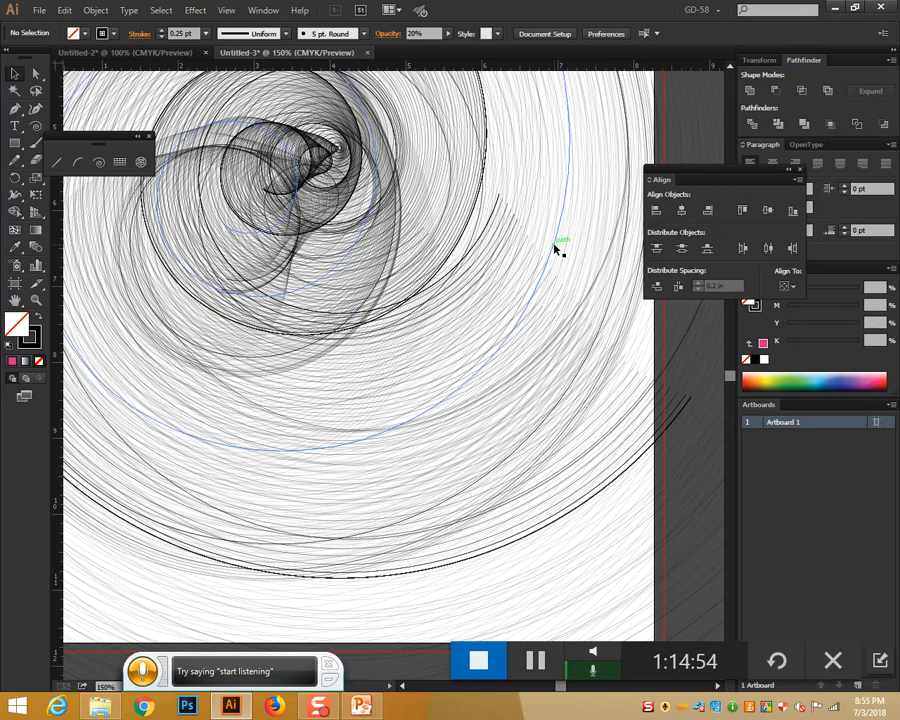
scroll(555, 245, up, 3)
scroll(556, 248, up, 2)
scroll(559, 248, up, 2)
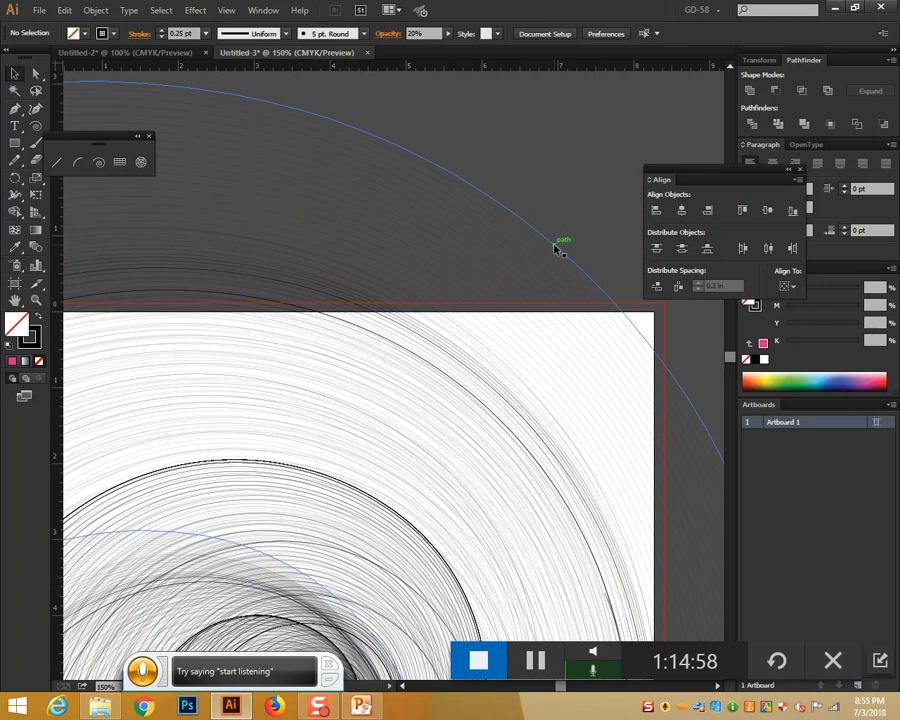
scroll(588, 195, down, 5)
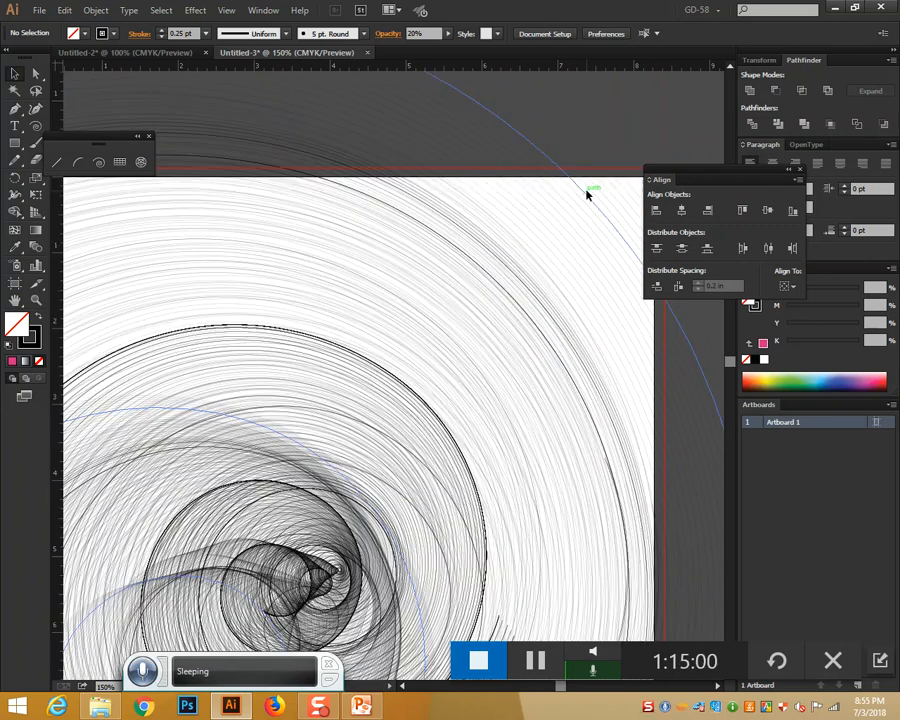
scroll(588, 195, down, 2)
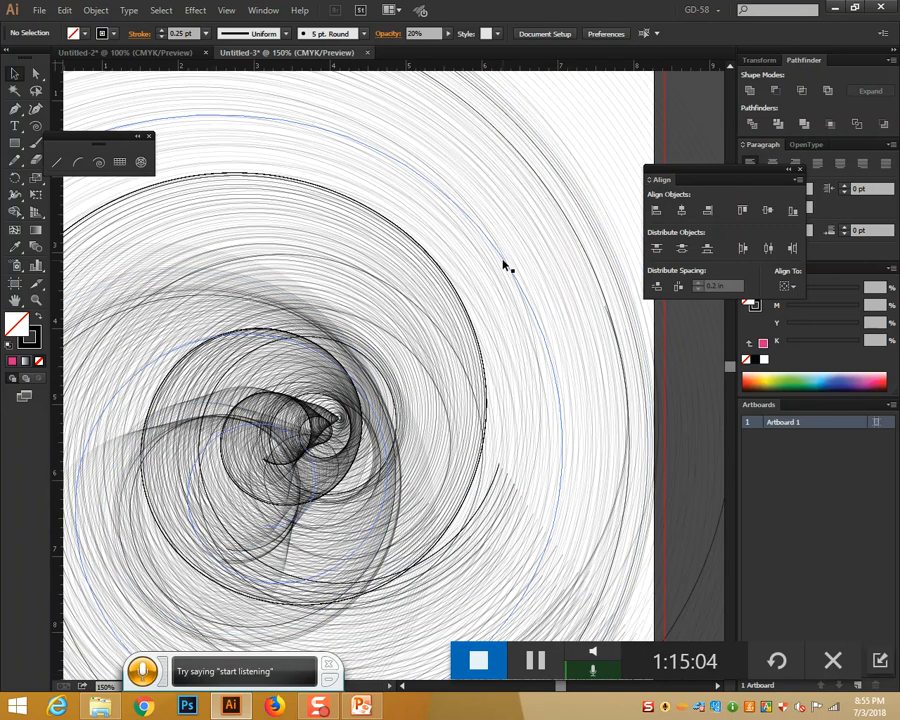
key(ctrl+minus)
key(ctrl+minus)
key(ctrl+minus)
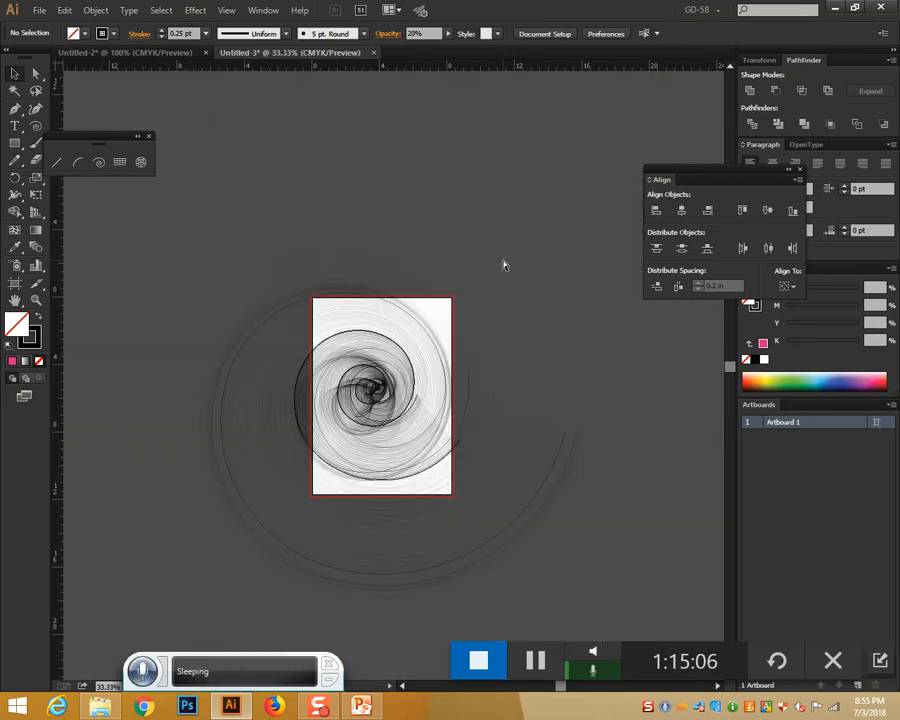